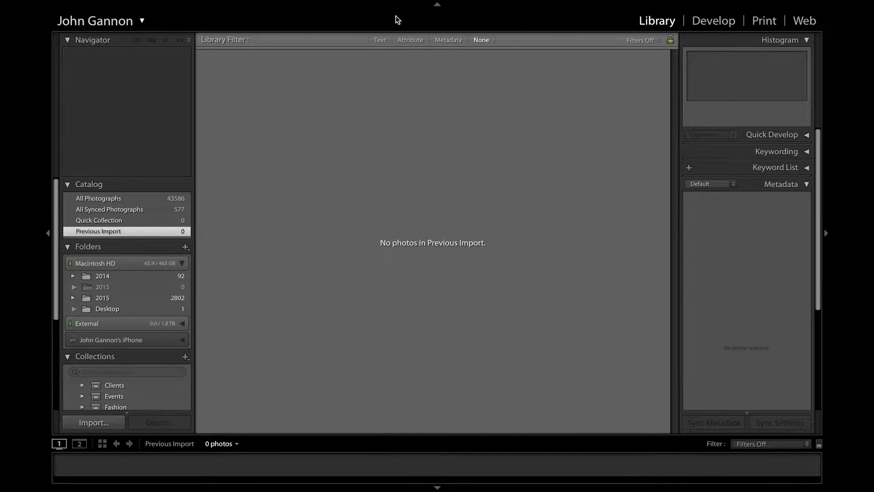
Show all modules in the module picker, and hide Slideshow, Map and Book again.
{"action": "right_click", "coordinate": [607, 17]}
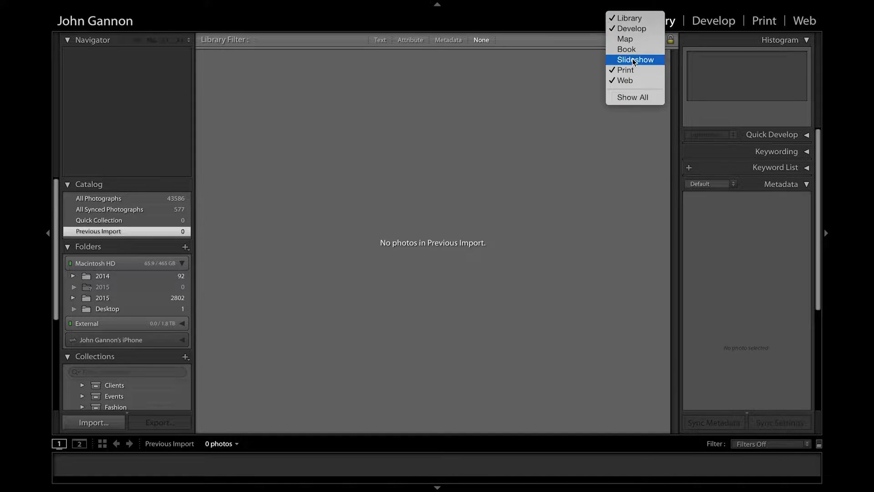
{"action": "left_click", "coordinate": [638, 97]}
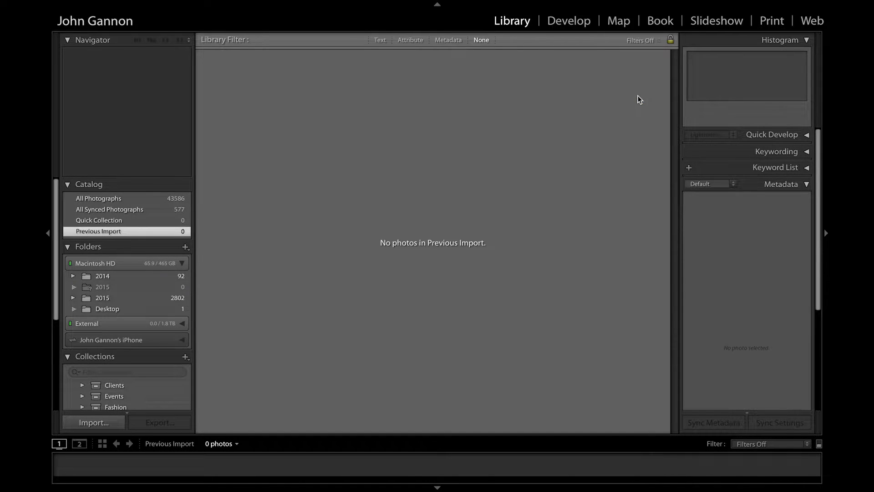
{"action": "right_click", "coordinate": [453, 21]}
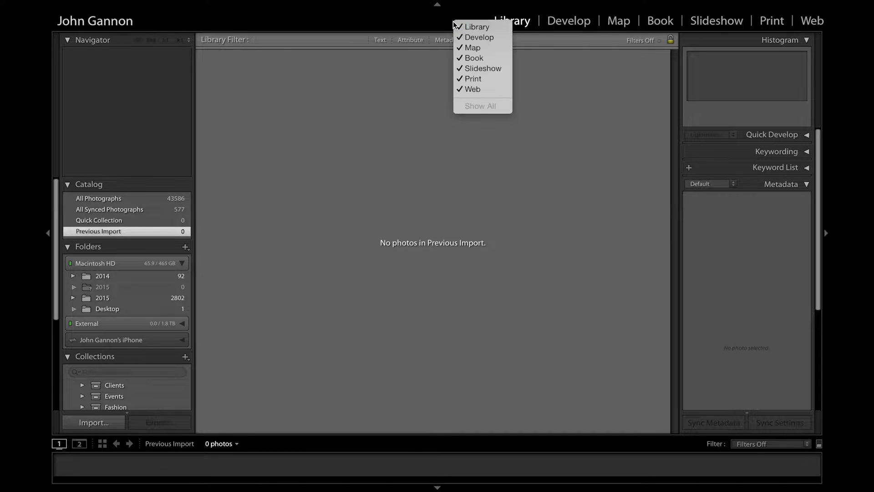
{"action": "left_click", "coordinate": [484, 69]}
{"action": "right_click", "coordinate": [480, 22]}
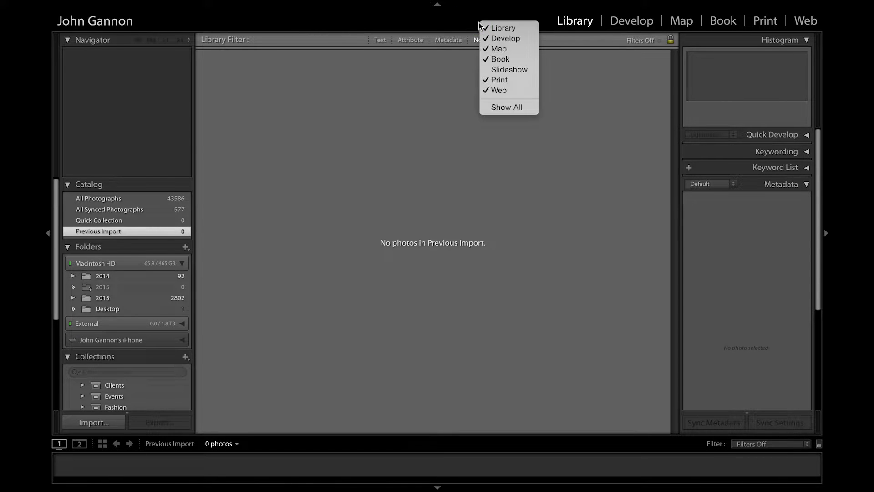
{"action": "left_click", "coordinate": [483, 52]}
{"action": "right_click", "coordinate": [511, 20]}
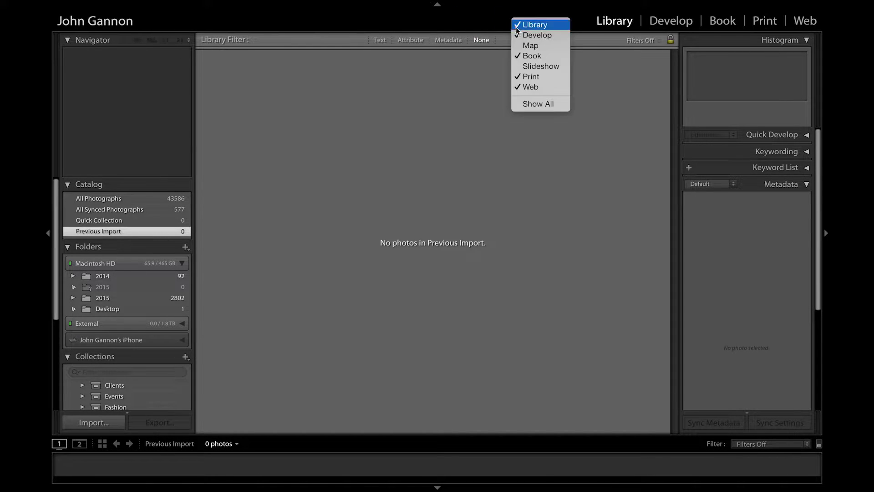
{"action": "left_click", "coordinate": [526, 54]}
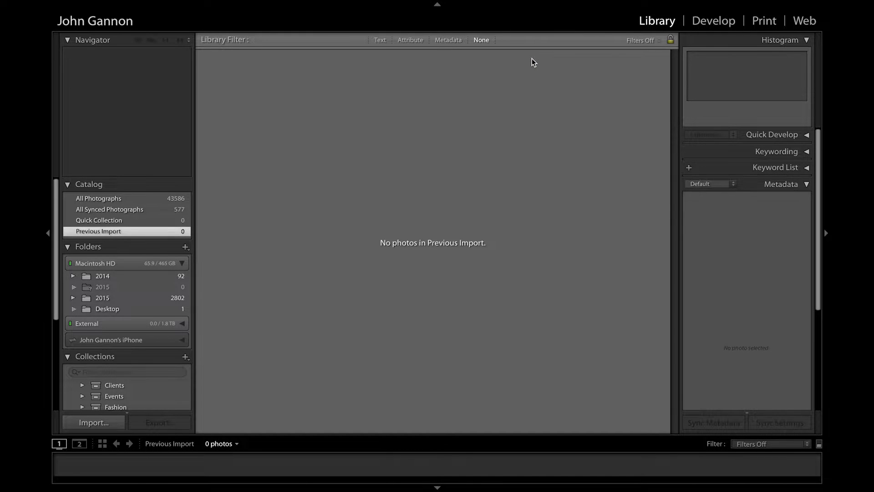
{"action": "right_click", "coordinate": [576, 26]}
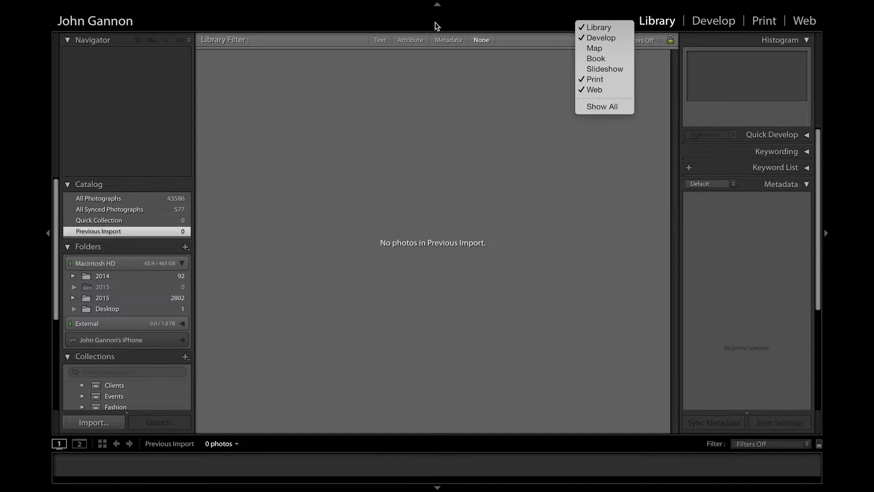
{"action": "left_click", "coordinate": [542, 25]}
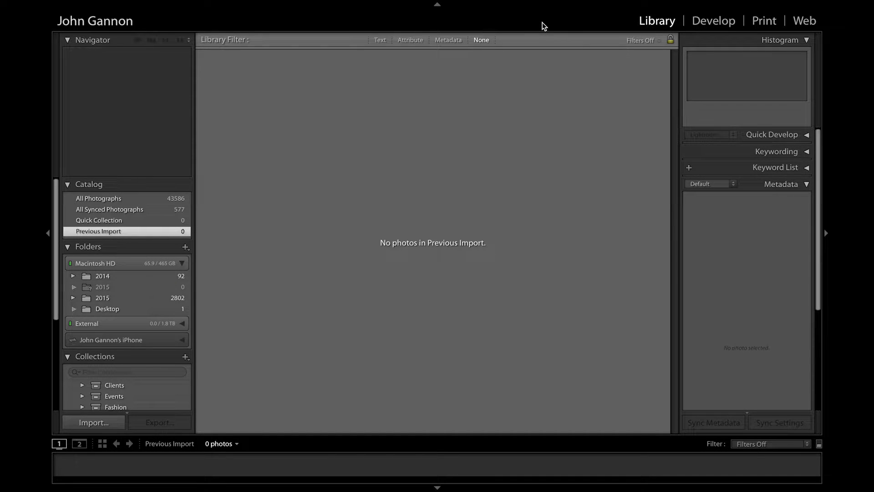
Collapse and restore the module picker, and do the same with the filmstrip.
{"action": "left_click", "coordinate": [441, 5]}
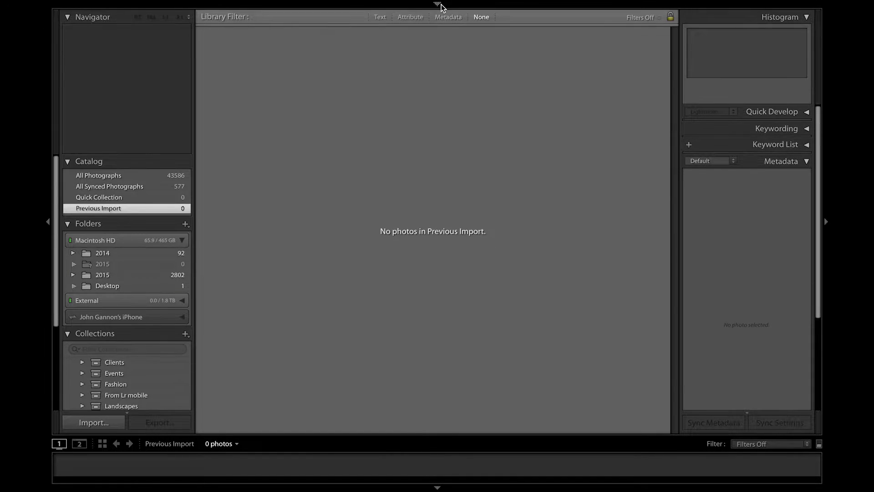
{"action": "left_click", "coordinate": [450, 3]}
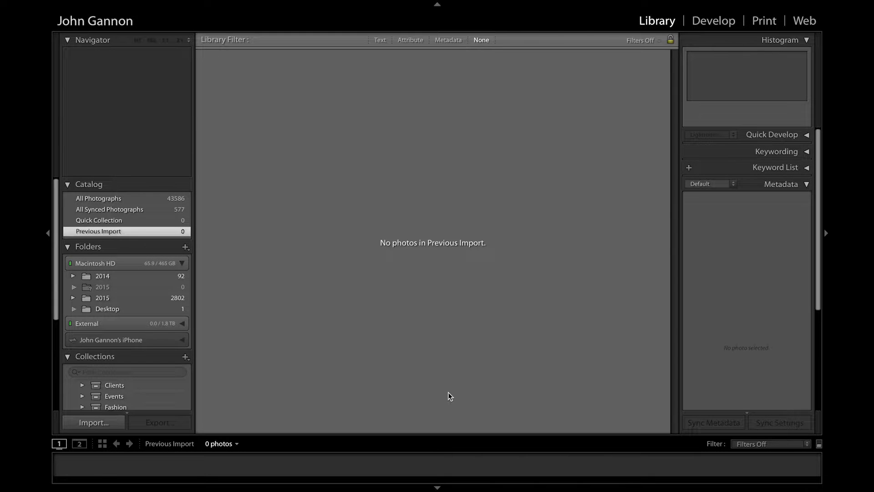
{"action": "left_click", "coordinate": [446, 487]}
{"action": "left_click", "coordinate": [446, 488]}
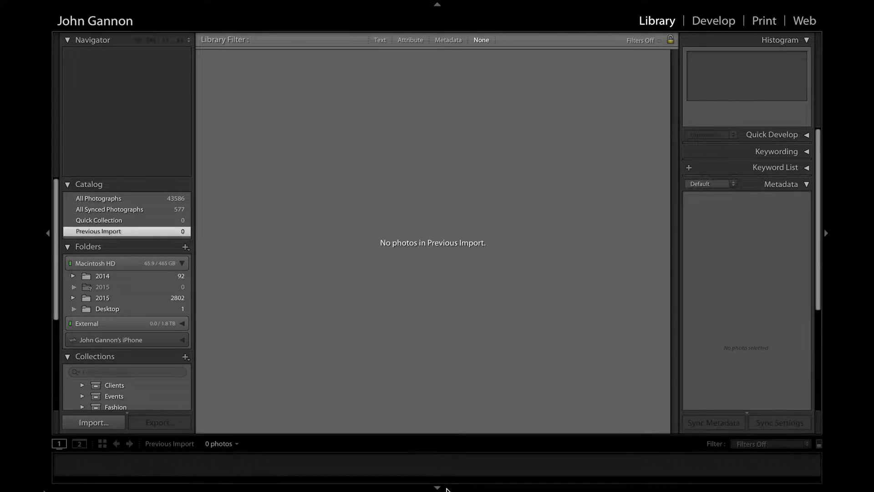
Collapse and restore each side panel individually, and hide and show both side panels together.
{"action": "left_click", "coordinate": [46, 258]}
{"action": "left_click", "coordinate": [45, 256]}
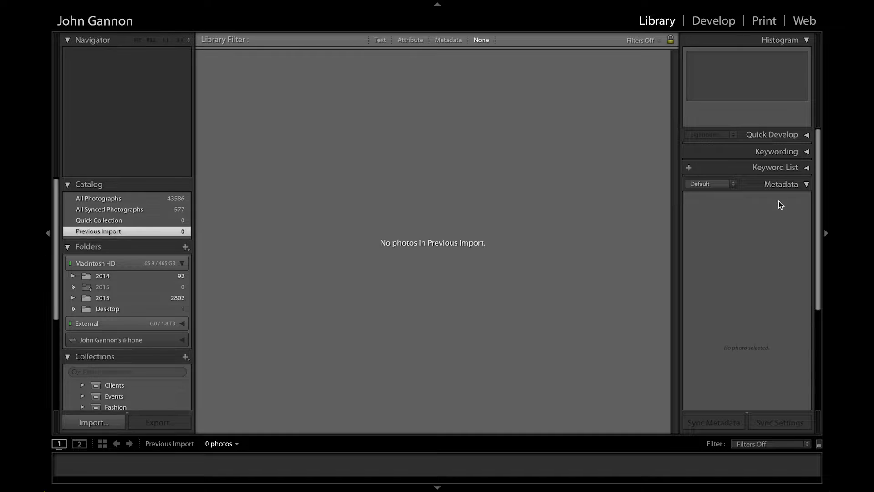
{"action": "left_click", "coordinate": [827, 233]}
{"action": "mouse_move", "coordinate": [826, 233]}
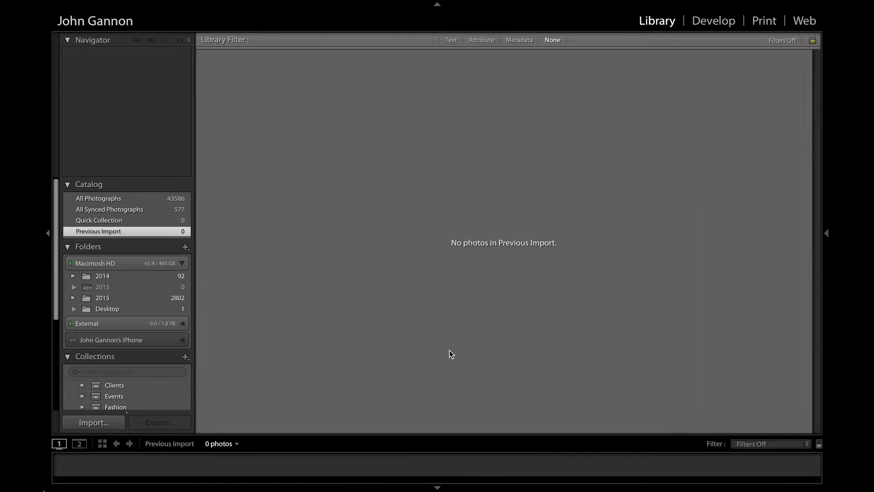
{"action": "left_click", "coordinate": [826, 250]}
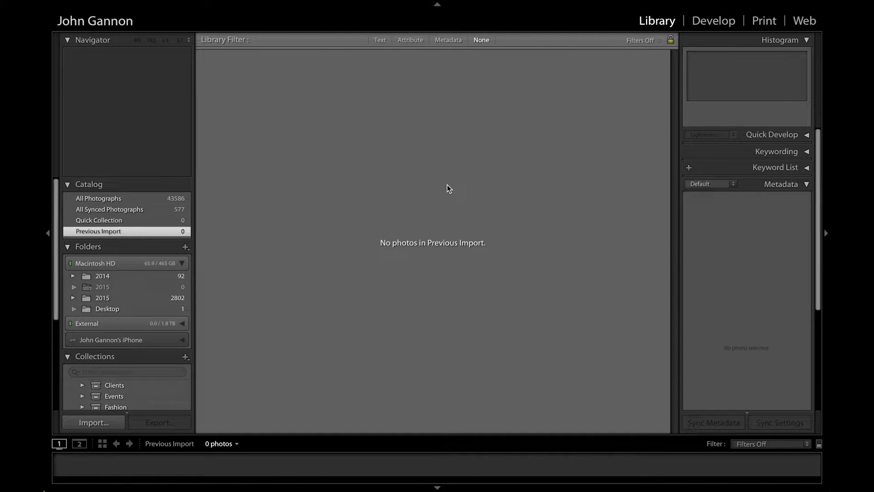
{"action": "key", "text": "Tab"}
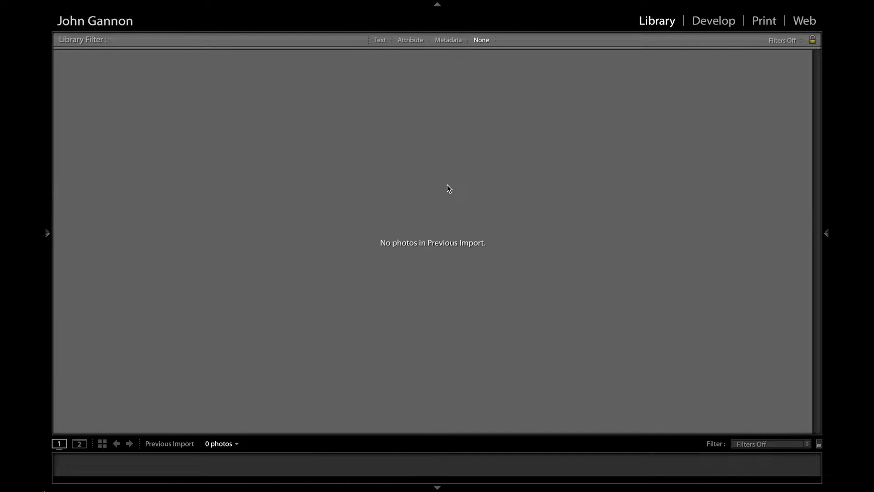
{"action": "key", "text": "Tab"}
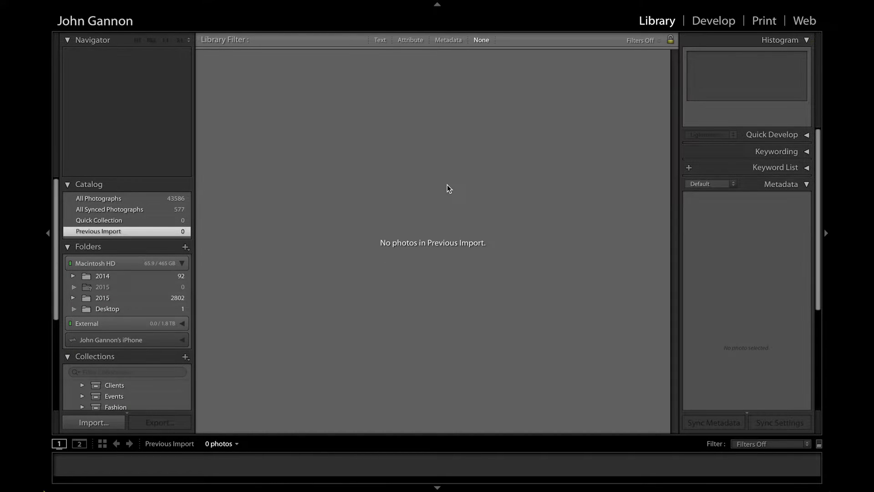
Start a photo import with the D810 camera as the source.
{"action": "left_click", "coordinate": [93, 423]}
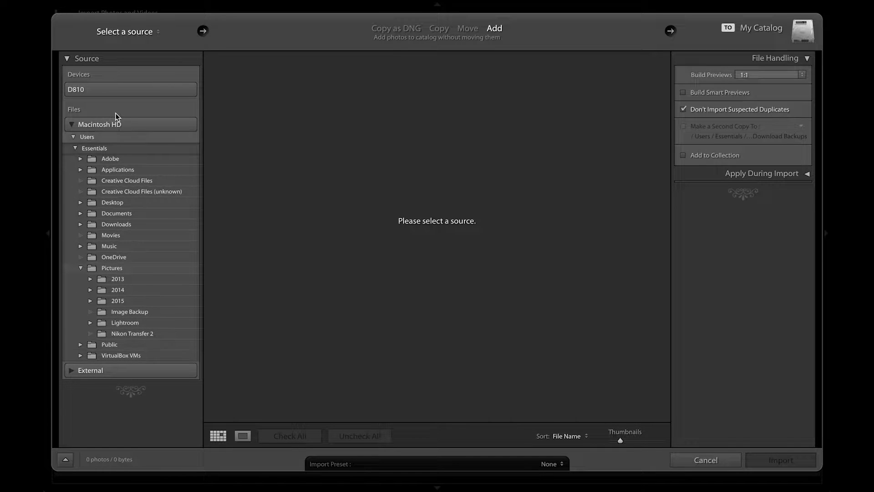
{"action": "left_click", "coordinate": [88, 91]}
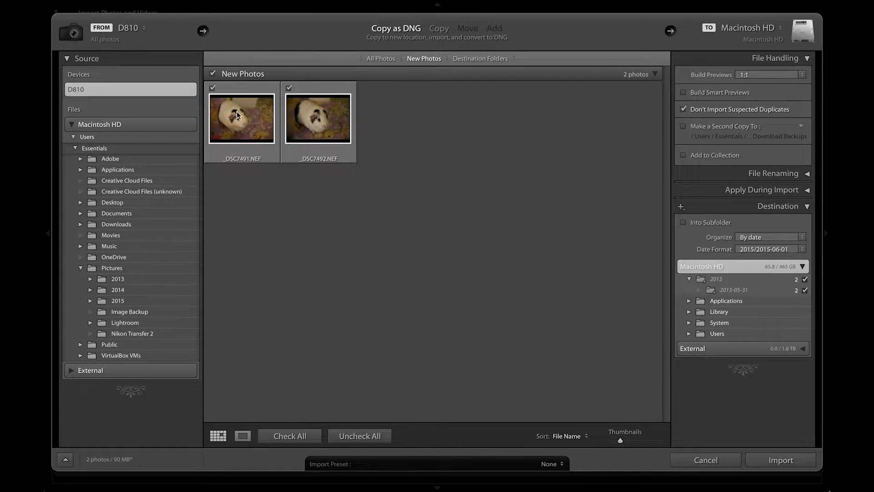
Exclude and re-include _DSC7491.NEF in the import, and preview it in the single-photo view before returning to the grid.
{"action": "left_click", "coordinate": [213, 88]}
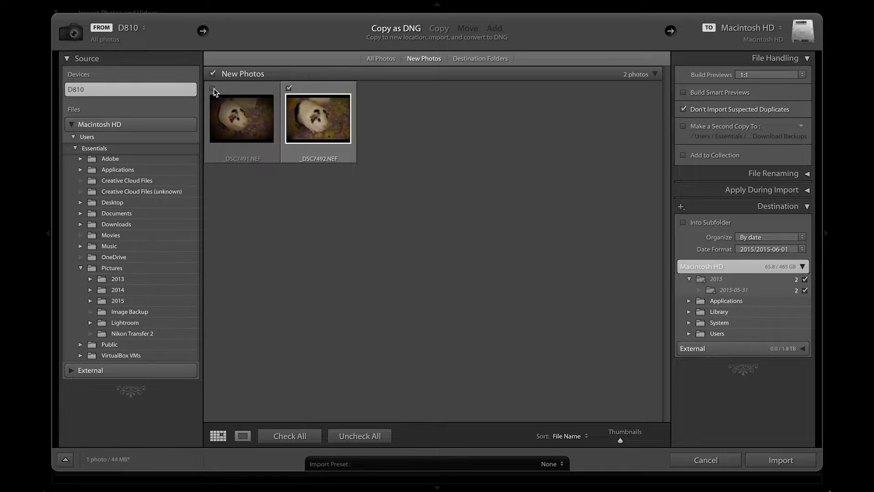
{"action": "left_click", "coordinate": [213, 88]}
{"action": "double_click", "coordinate": [217, 93]}
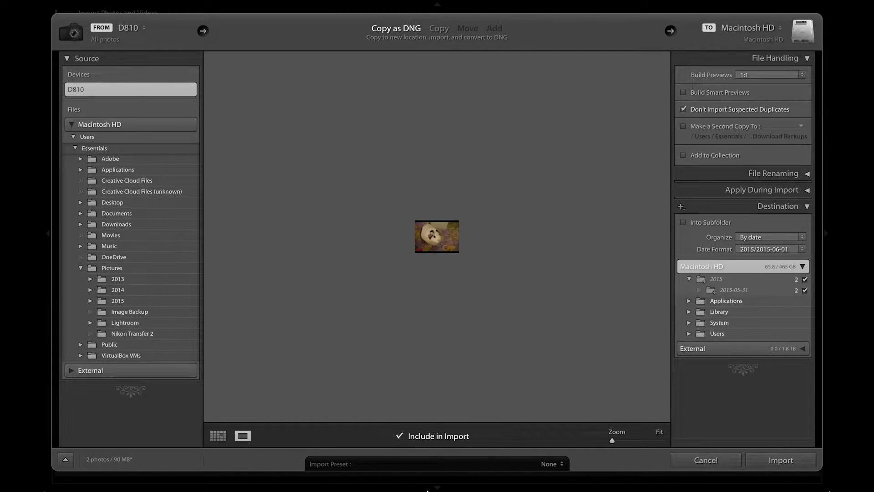
{"action": "left_click", "coordinate": [218, 435]}
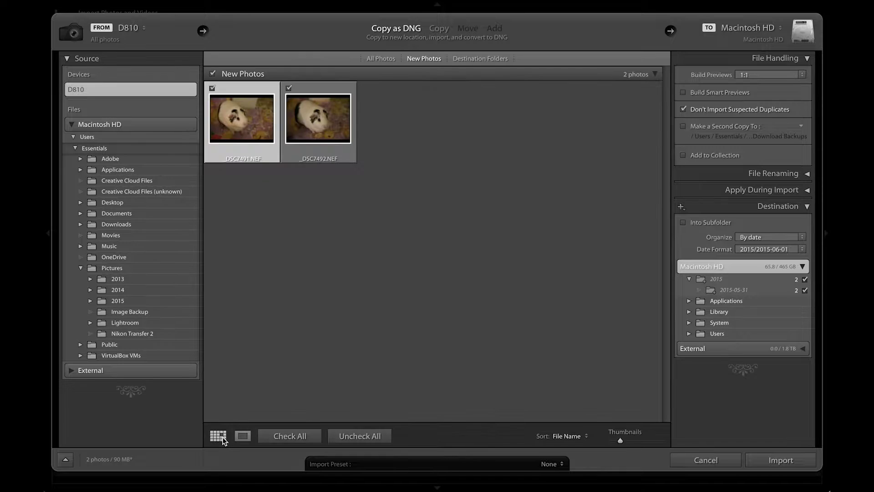
Exclude all new photos from the import at once and include them again.
{"action": "left_click", "coordinate": [212, 74]}
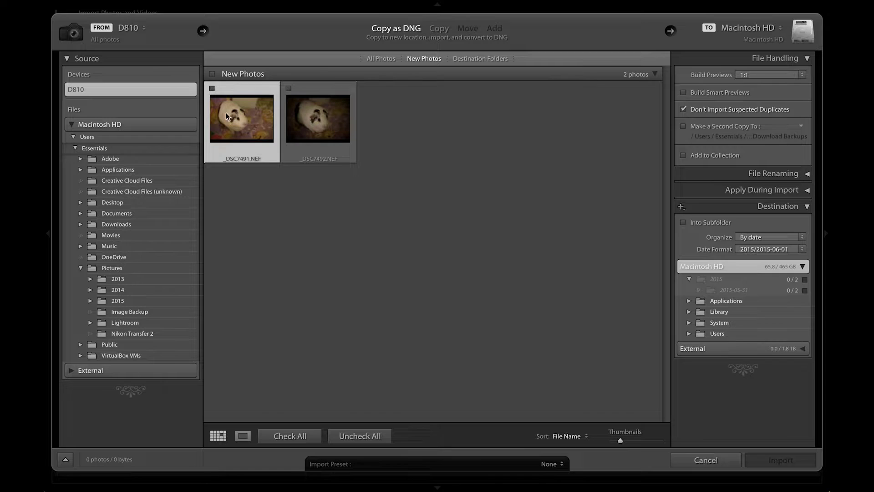
{"action": "left_click", "coordinate": [211, 74]}
{"action": "left_click", "coordinate": [212, 74]}
{"action": "left_click", "coordinate": [212, 74]}
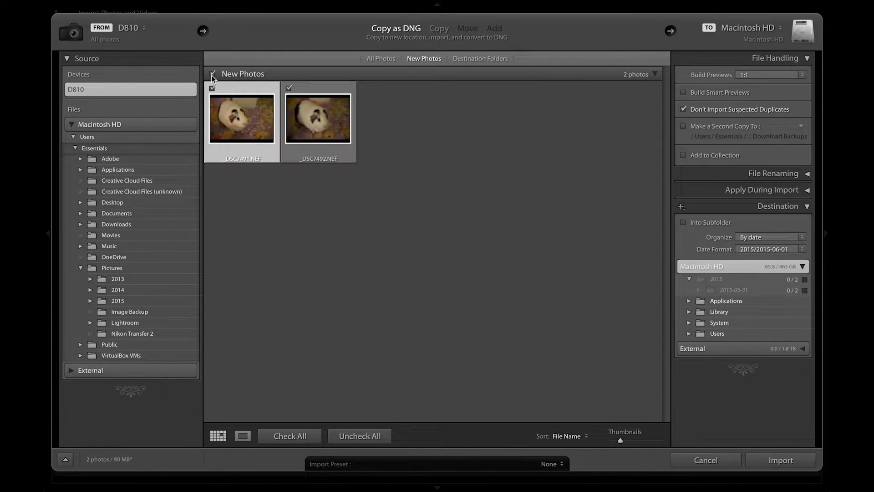
List all photos and return to new photos only, and try the Copy import method before restoring Copy as DNG.
{"action": "left_click", "coordinate": [381, 60]}
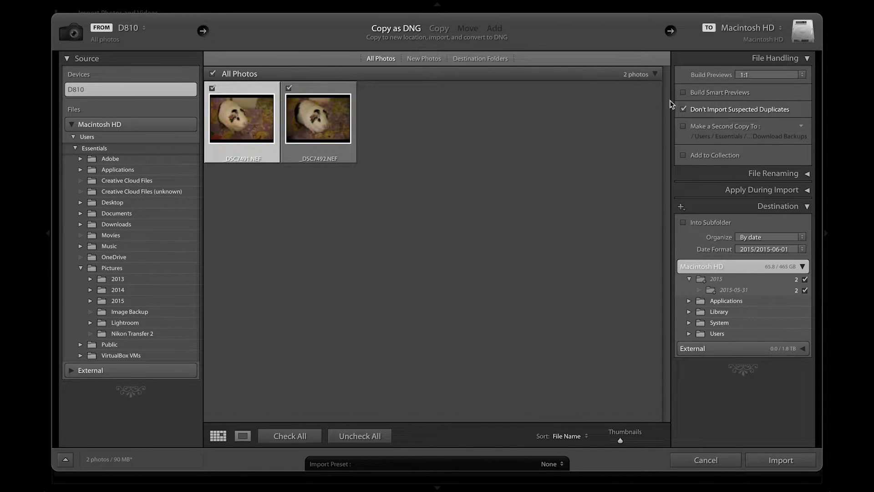
{"action": "left_click", "coordinate": [422, 57]}
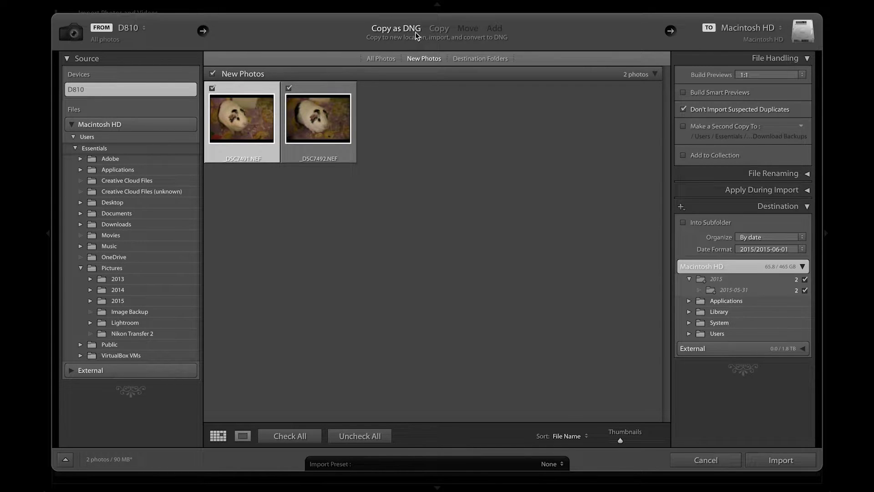
{"action": "left_click", "coordinate": [438, 28]}
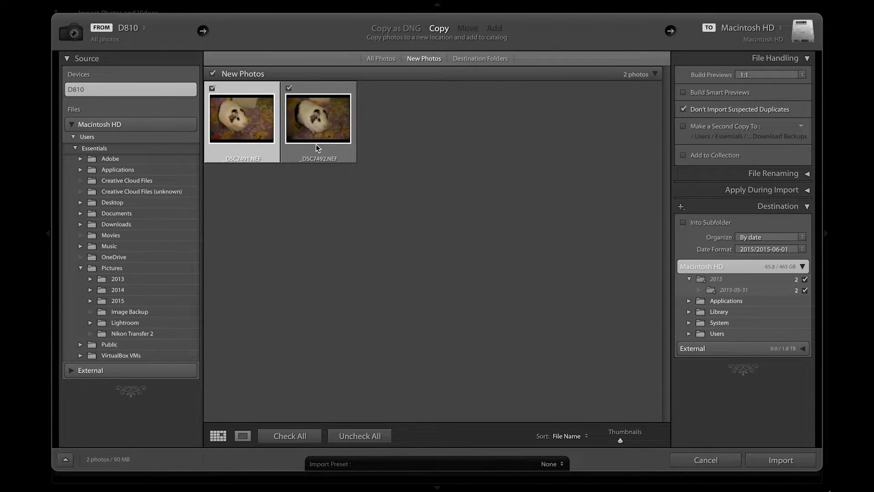
{"action": "left_click", "coordinate": [393, 30]}
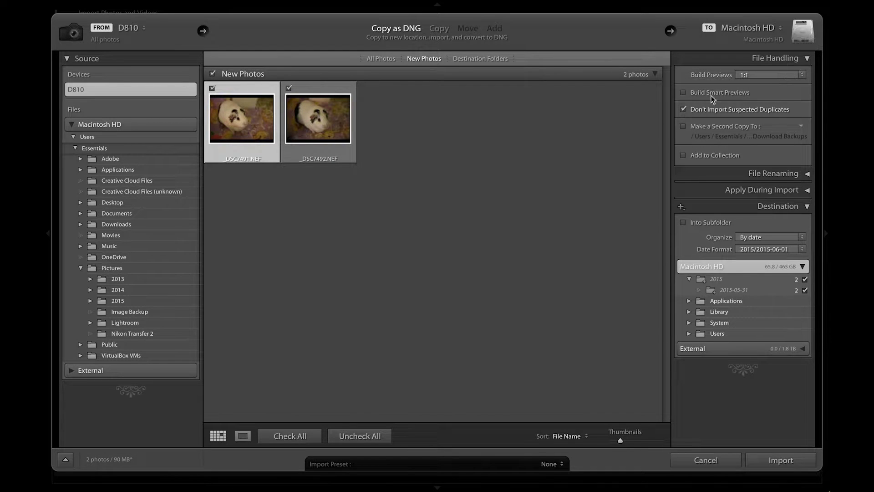
Leave the import to view the photos in the 2015 folder with 2802 photos, and reopen the import.
{"action": "left_click", "coordinate": [723, 460]}
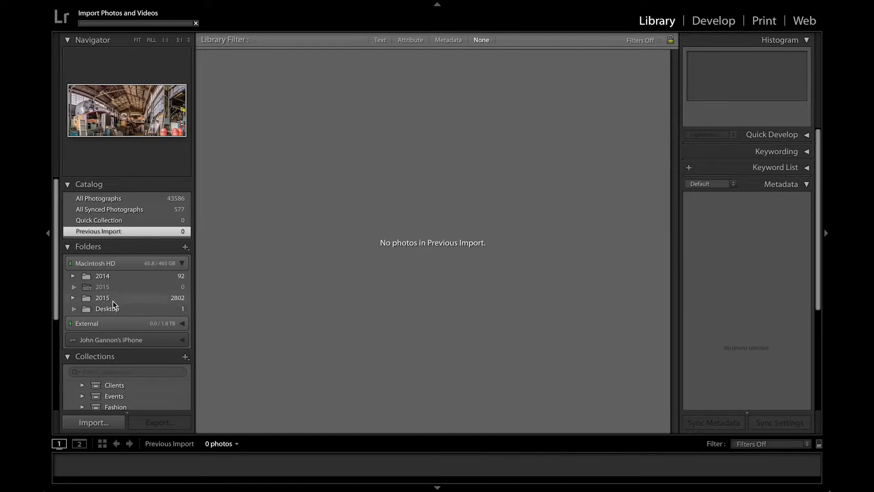
{"action": "left_click", "coordinate": [113, 299]}
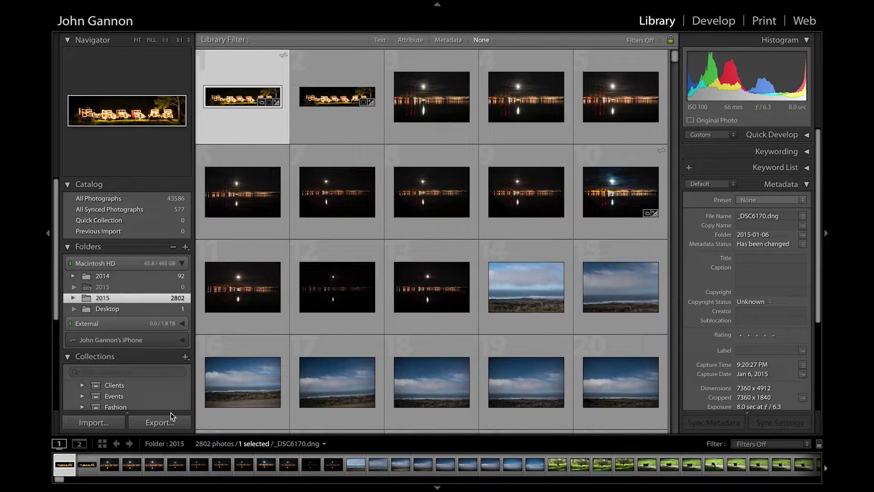
{"action": "left_click", "coordinate": [93, 423]}
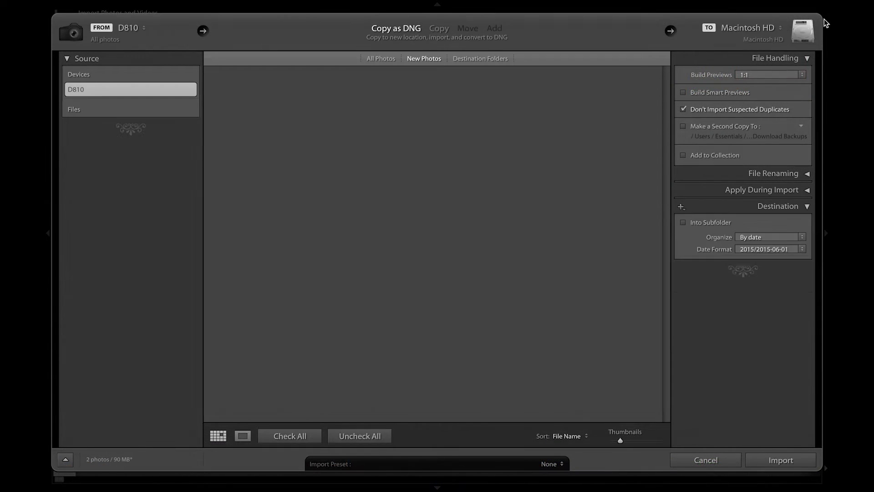
Set the import's Build Previews option to Standard and back to 1:1.
{"action": "left_click", "coordinate": [776, 75]}
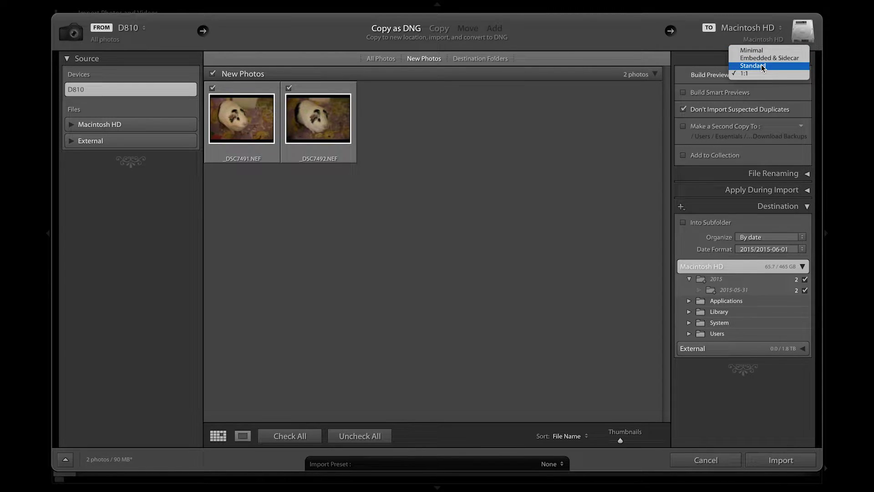
{"action": "left_click", "coordinate": [762, 66]}
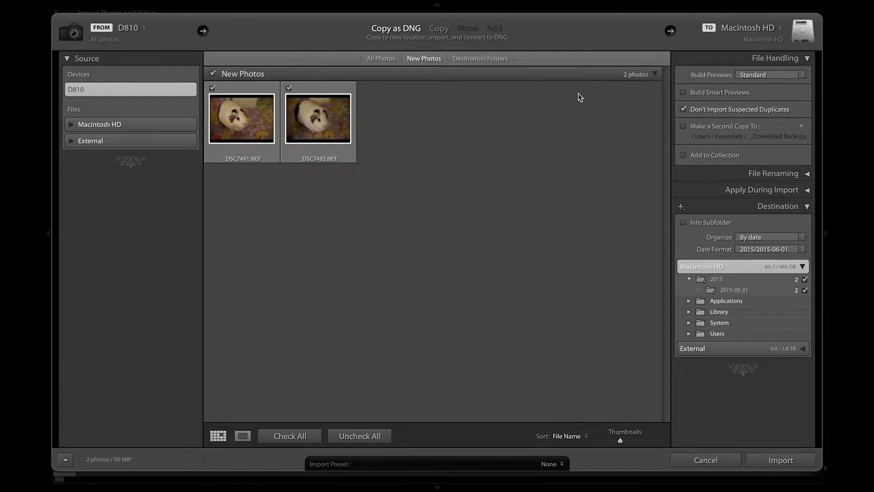
{"action": "left_click", "coordinate": [757, 74]}
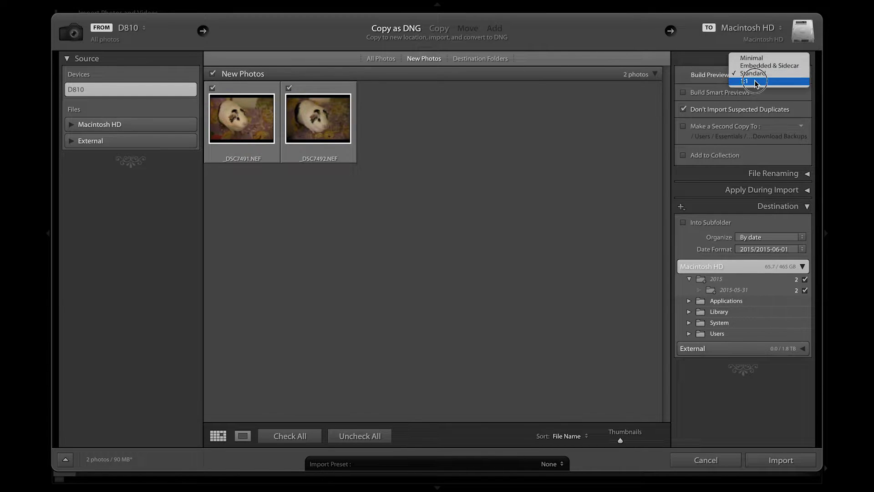
{"action": "left_click", "coordinate": [755, 82]}
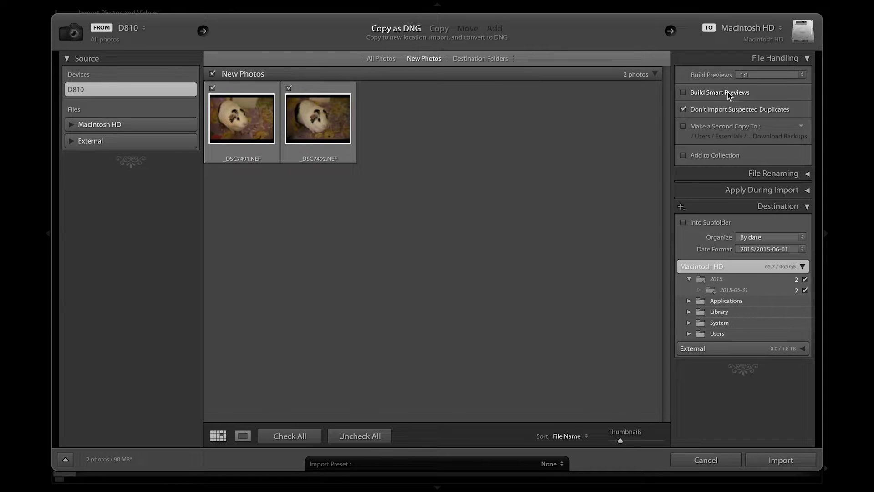
Enable adding the imported photos to a collection.
{"action": "left_click", "coordinate": [72, 144]}
{"action": "left_click", "coordinate": [71, 143]}
{"action": "left_click", "coordinate": [723, 157]}
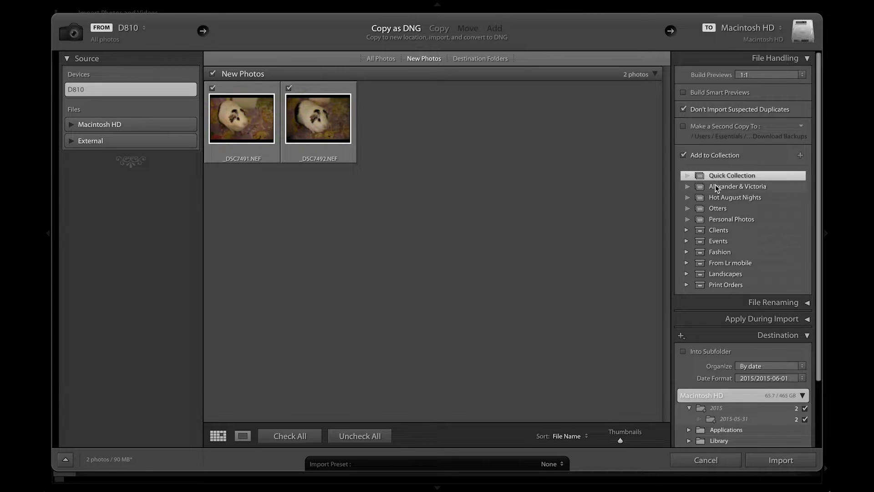
Look at the collections inside the Landscapes set.
{"action": "left_click", "coordinate": [686, 274]}
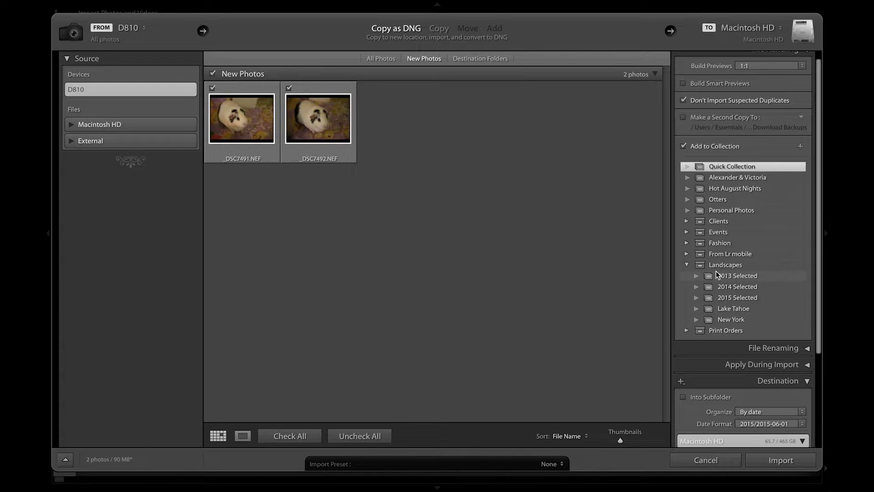
{"action": "left_click", "coordinate": [687, 266]}
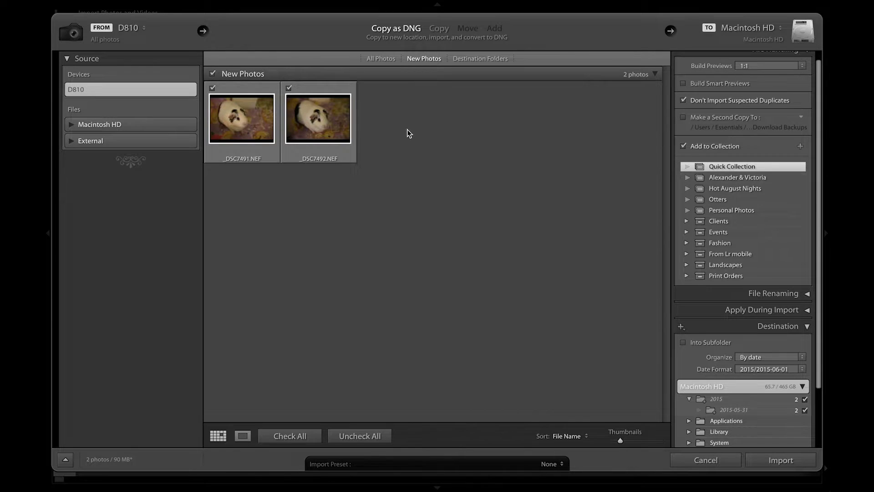
Exclude _DSC7491.NEF from the import and include it again, and turn off adding the photos to a collection.
{"action": "left_click", "coordinate": [212, 88]}
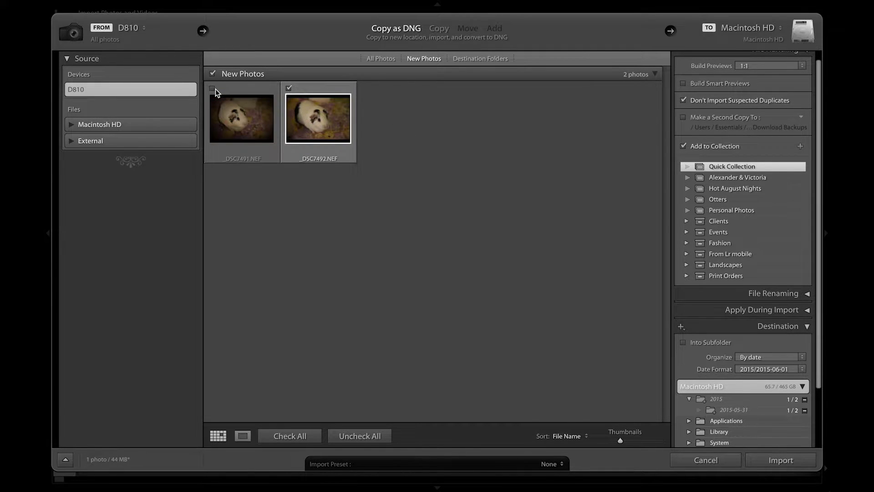
{"action": "left_click", "coordinate": [213, 88]}
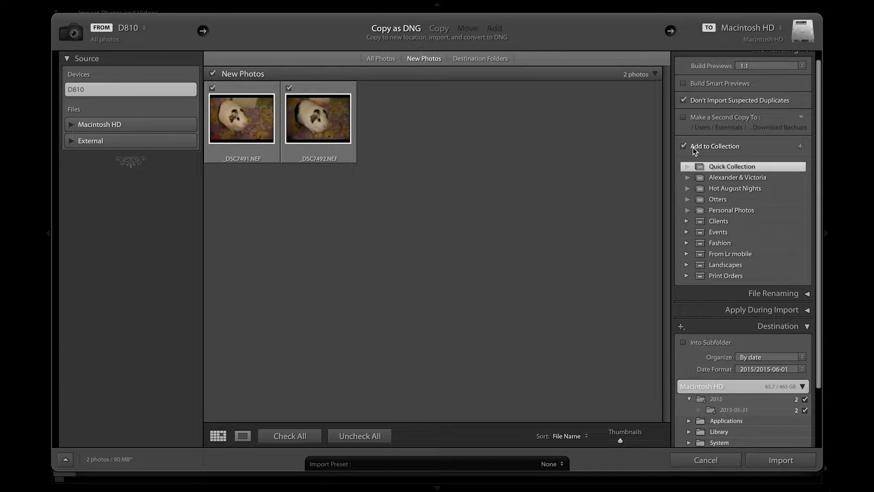
{"action": "left_click", "coordinate": [684, 146]}
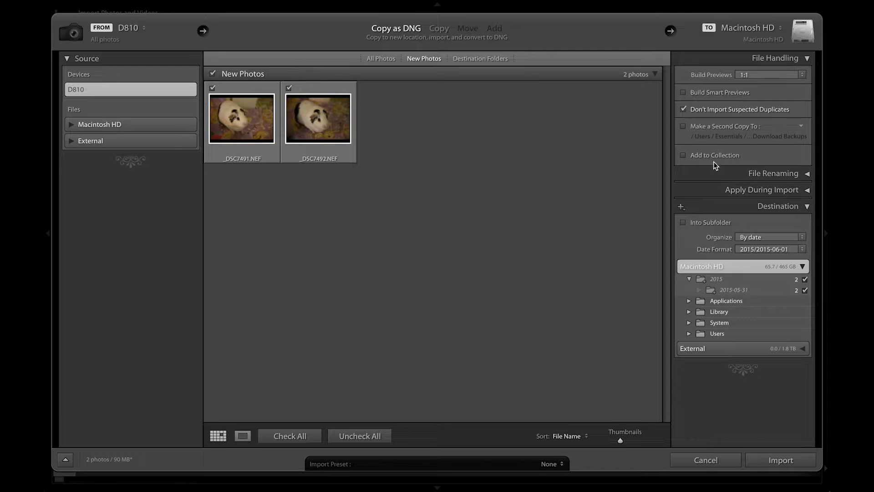
Enable file renaming with the Date - Filename template, and review the filename template editor without changing anything.
{"action": "left_click", "coordinate": [760, 174]}
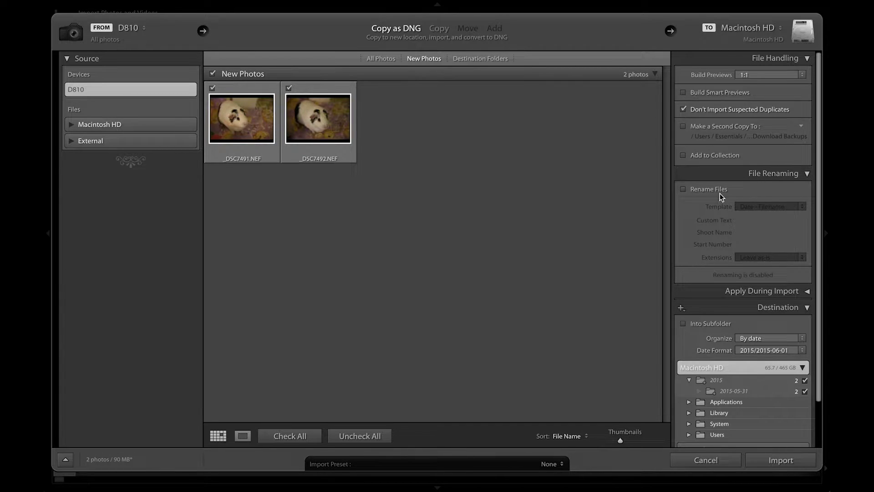
{"action": "left_click", "coordinate": [698, 191]}
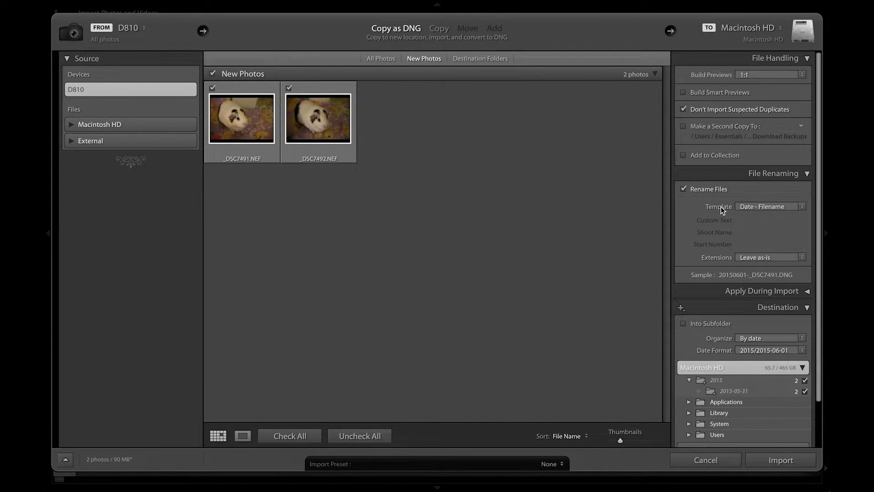
{"action": "left_click", "coordinate": [751, 208]}
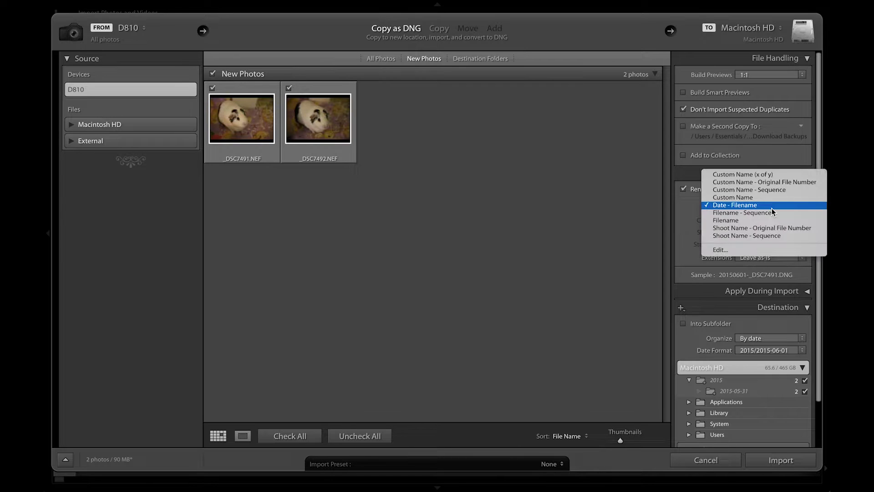
{"action": "left_click", "coordinate": [748, 250]}
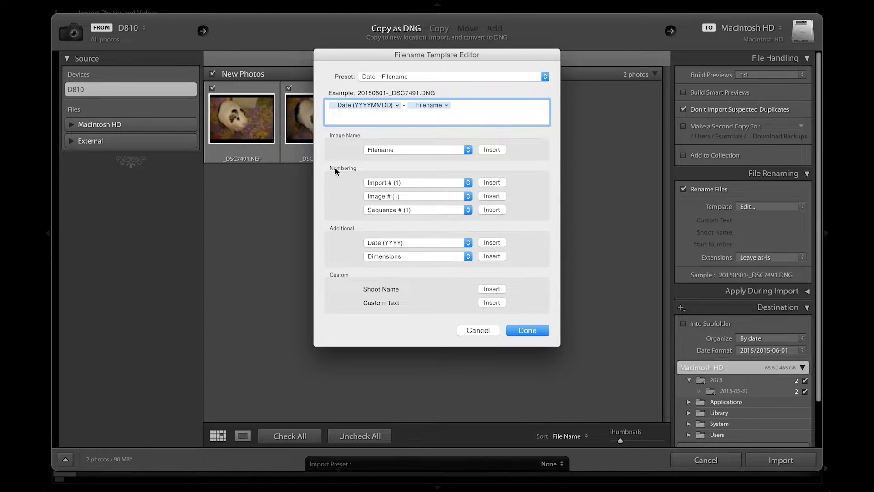
{"action": "left_click", "coordinate": [477, 331]}
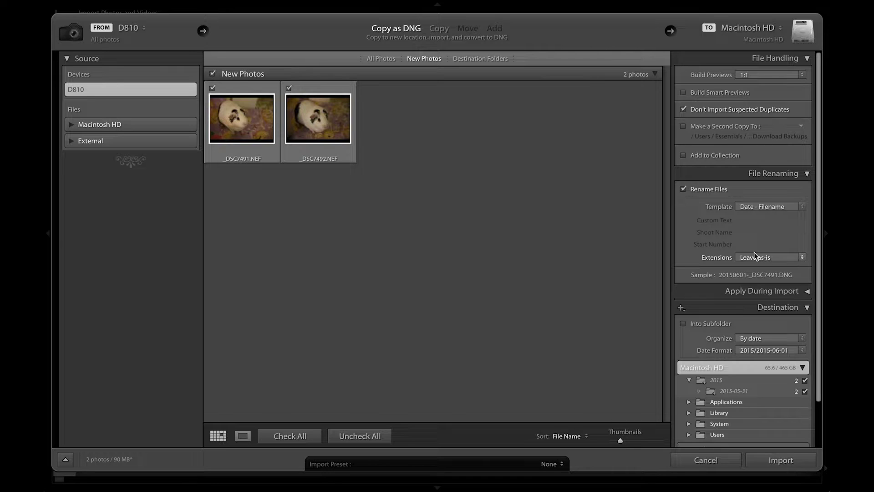
{"action": "left_click", "coordinate": [764, 174]}
Show the settings applied during import, select each photo in turn, and activate the empty keywords field.
{"action": "left_click", "coordinate": [762, 188]}
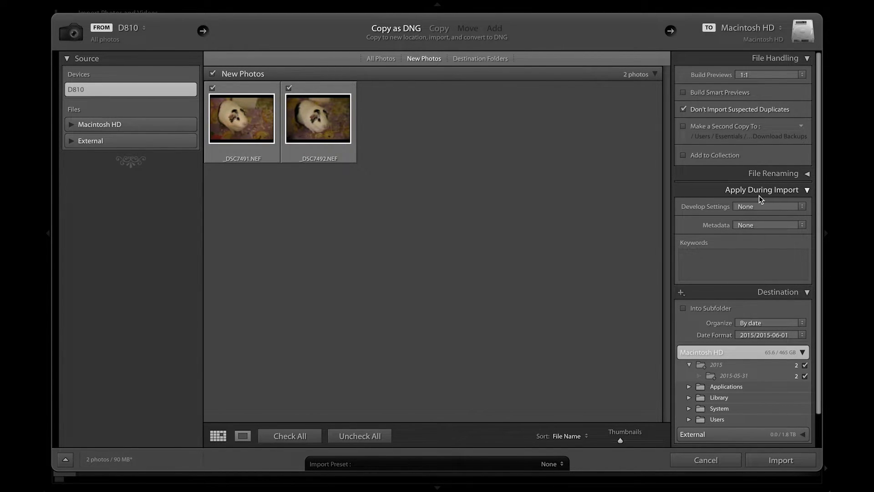
{"action": "left_click", "coordinate": [730, 255]}
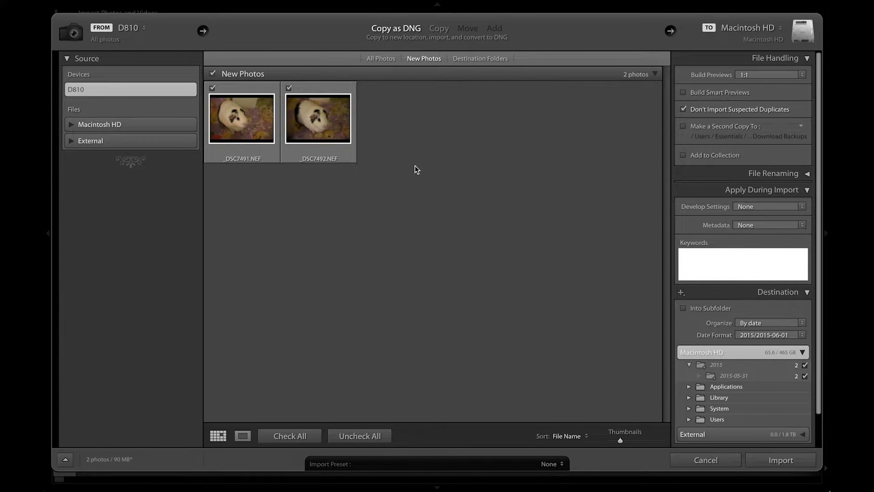
{"action": "left_click", "coordinate": [244, 123]}
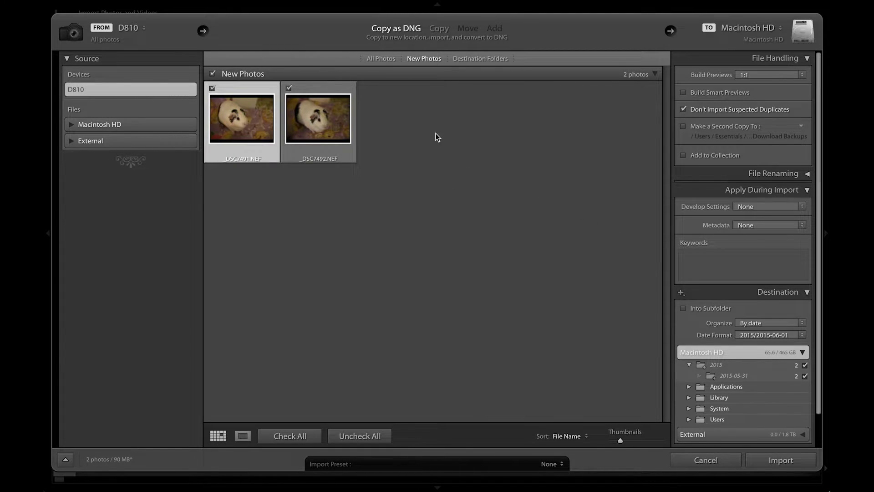
{"action": "left_click", "coordinate": [328, 127]}
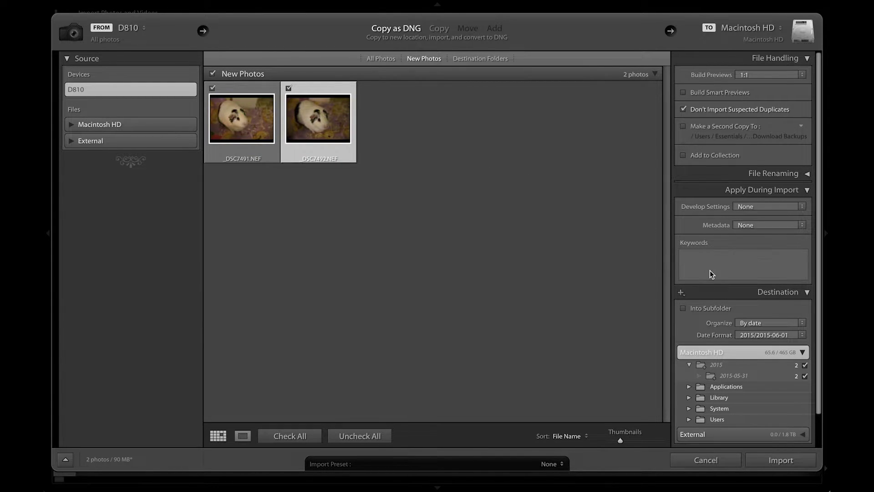
{"action": "left_click", "coordinate": [727, 263]}
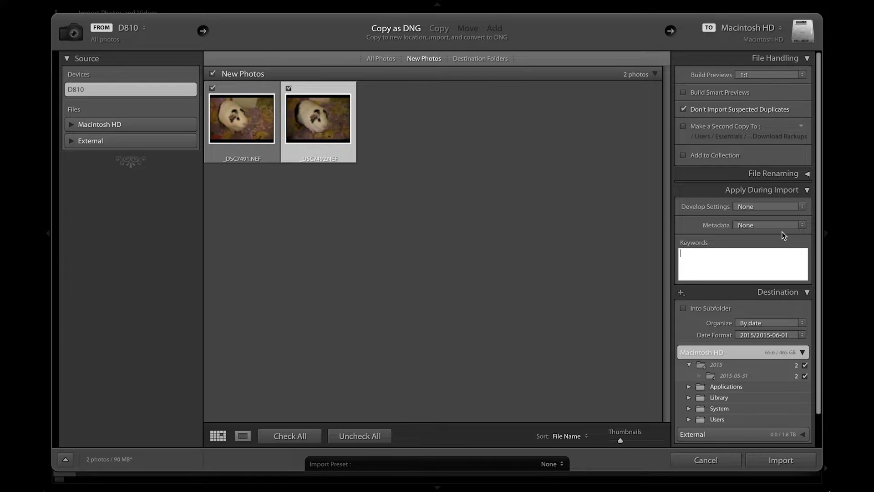
Look through the develop preset groups that can be applied during import, without choosing one.
{"action": "left_click", "coordinate": [765, 207]}
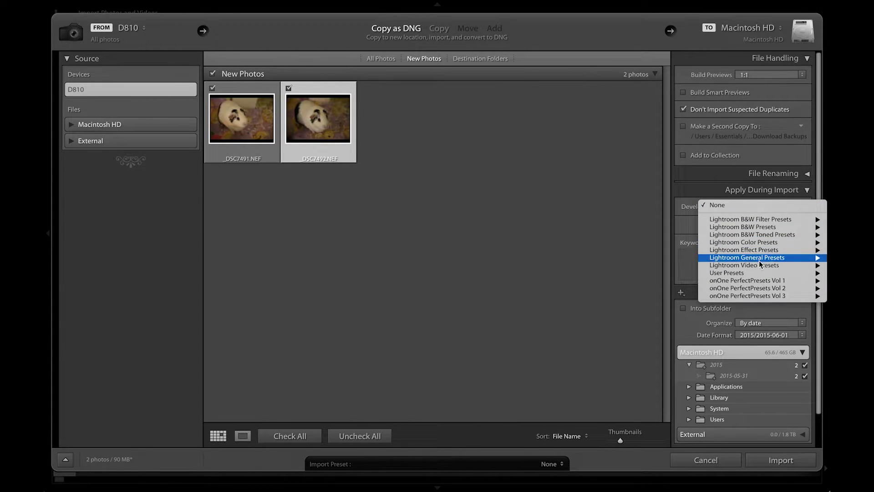
{"action": "mouse_move", "coordinate": [754, 295]}
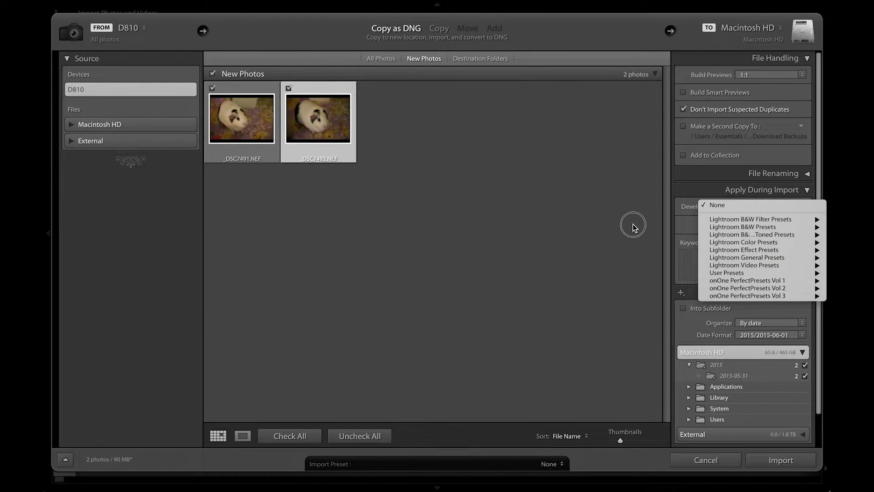
{"action": "left_click", "coordinate": [635, 228]}
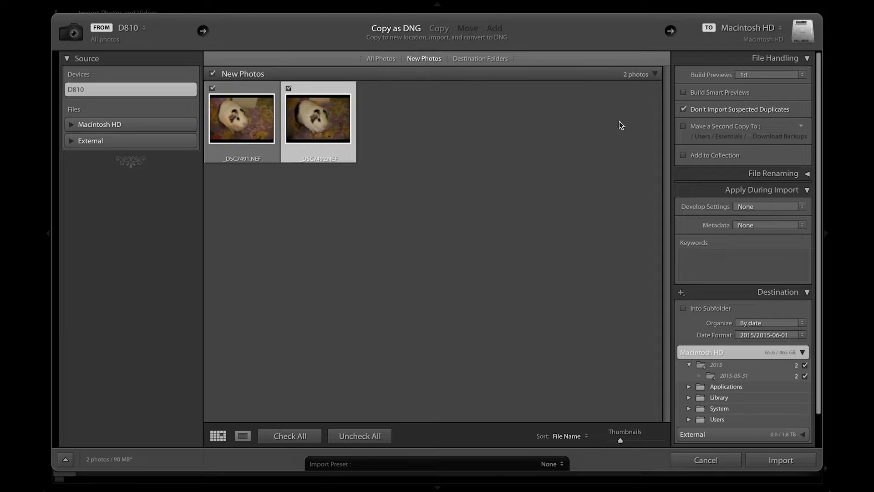
Exclude and re-include _DSC7491.NEF, and view the develop preset list once more while leaving it at None.
{"action": "left_click", "coordinate": [213, 88]}
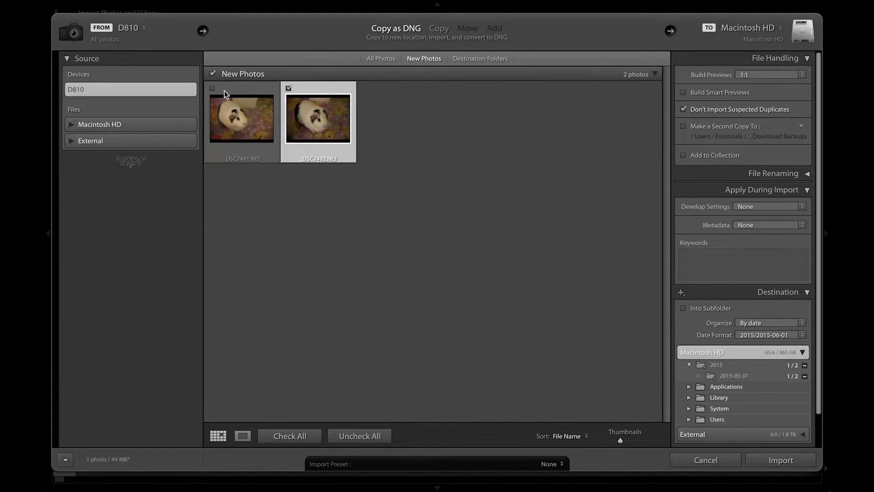
{"action": "left_click", "coordinate": [213, 88]}
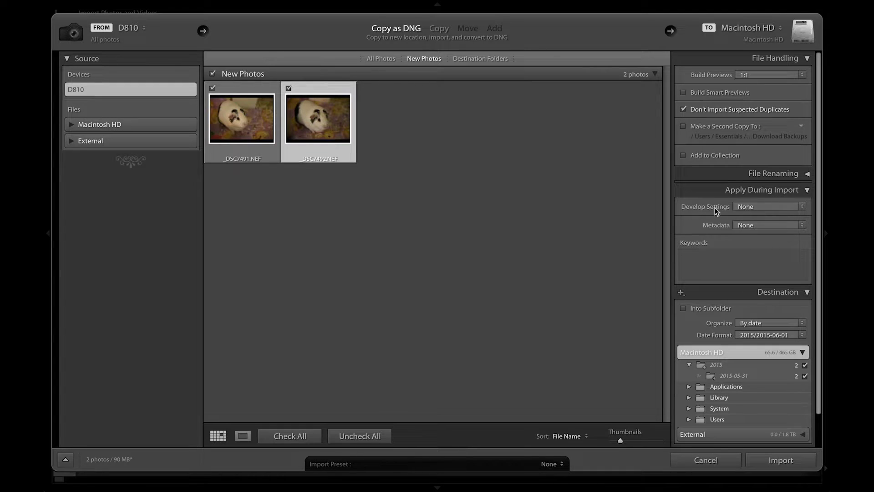
{"action": "left_click", "coordinate": [748, 205]}
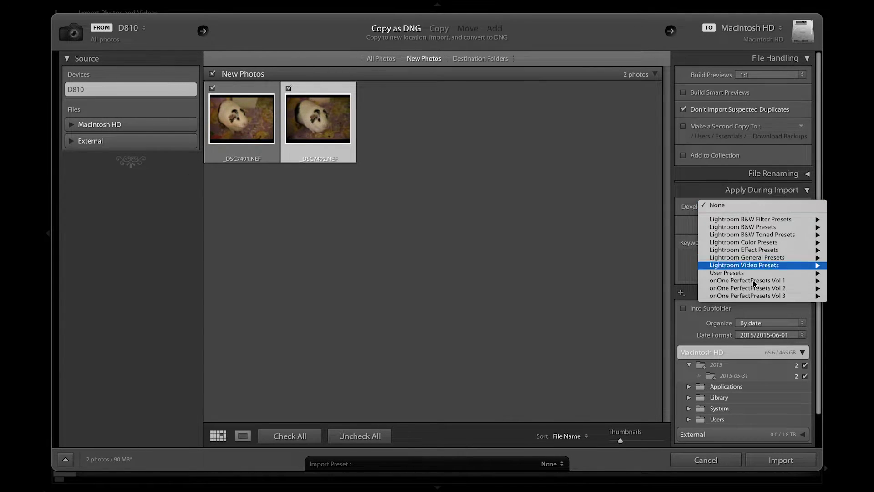
{"action": "mouse_move", "coordinate": [750, 289]}
{"action": "left_click", "coordinate": [547, 197]}
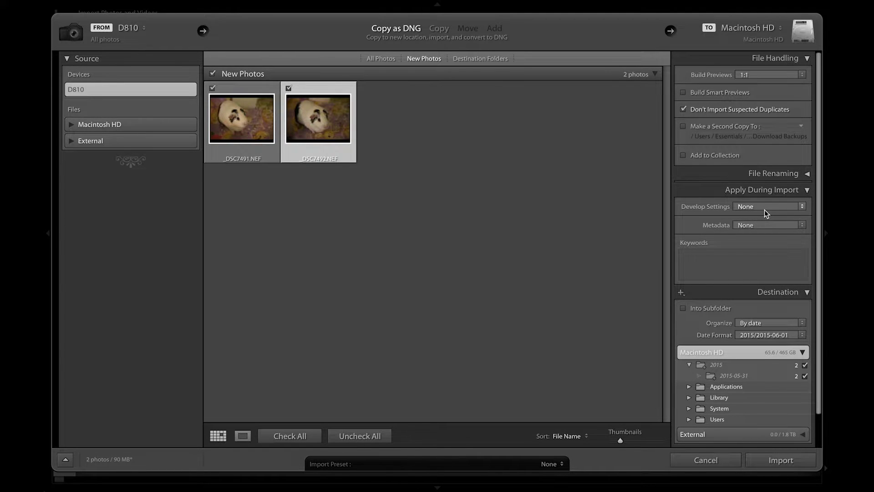
Examine the metadata preset editor's fields and preset options, and close it without saving a new preset.
{"action": "left_click", "coordinate": [761, 225]}
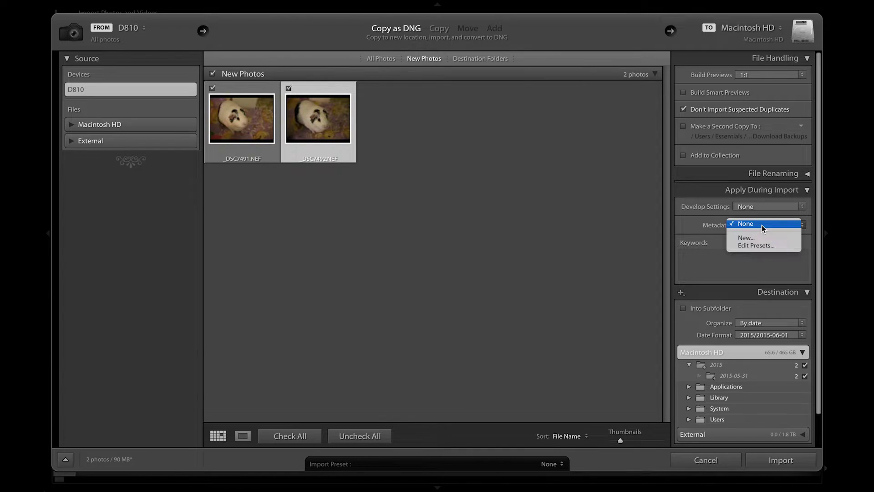
{"action": "left_click", "coordinate": [744, 245]}
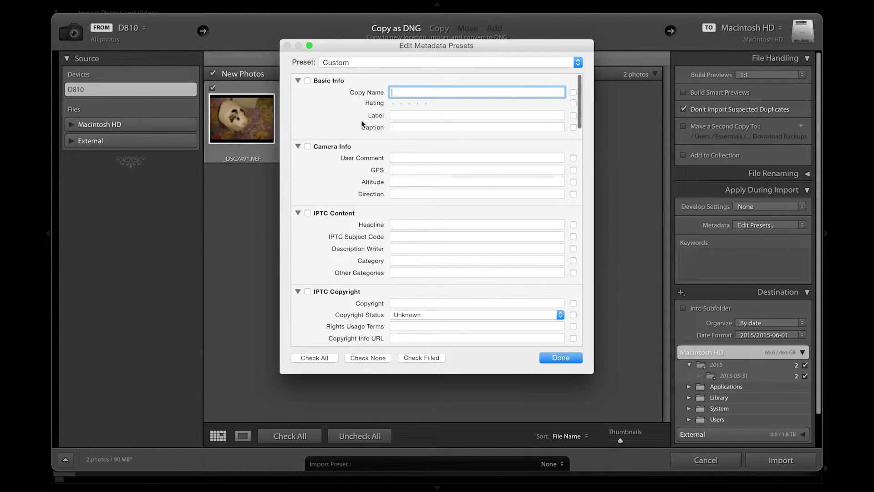
{"action": "scroll", "coordinate": [363, 124], "scroll_direction": "down", "scroll_amount": 5}
{"action": "scroll", "coordinate": [363, 123], "scroll_direction": "down", "scroll_amount": 5}
{"action": "left_click", "coordinate": [324, 63]}
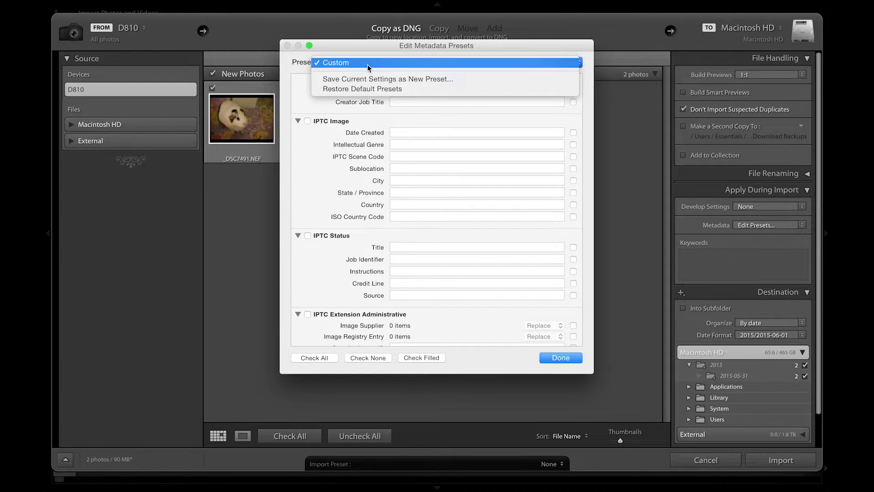
{"action": "left_click", "coordinate": [315, 226]}
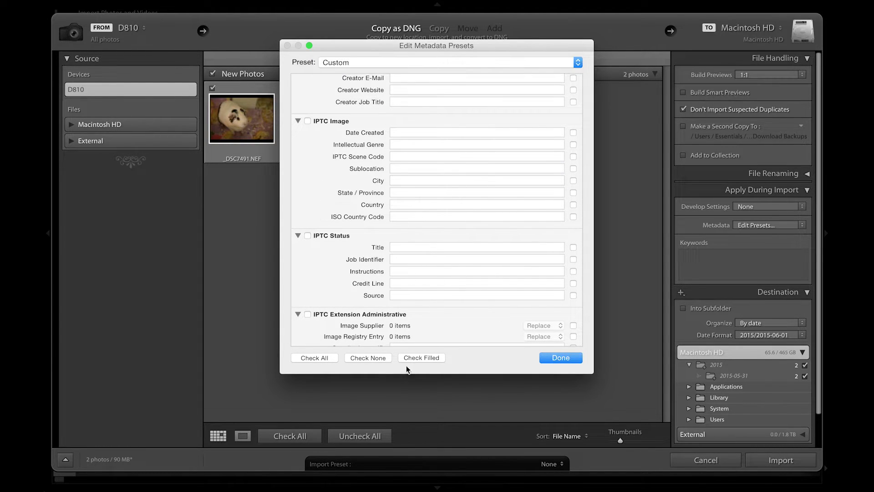
{"action": "left_click", "coordinate": [559, 360]}
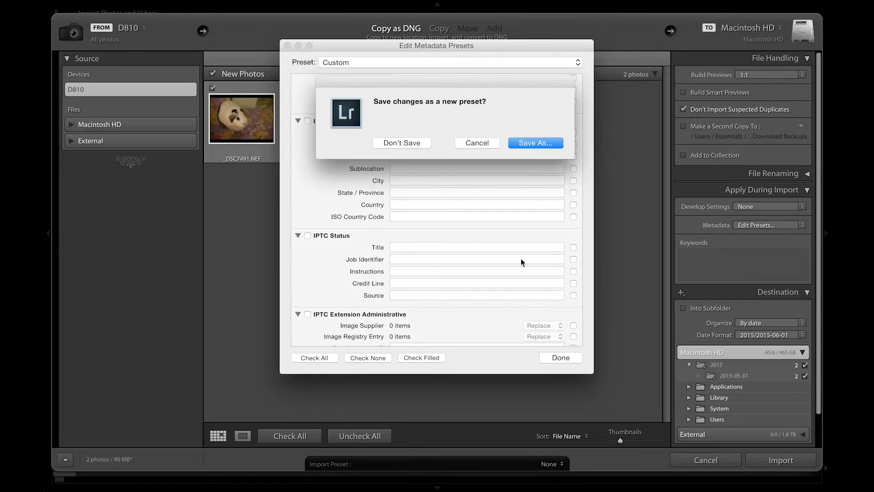
{"action": "left_click", "coordinate": [427, 143]}
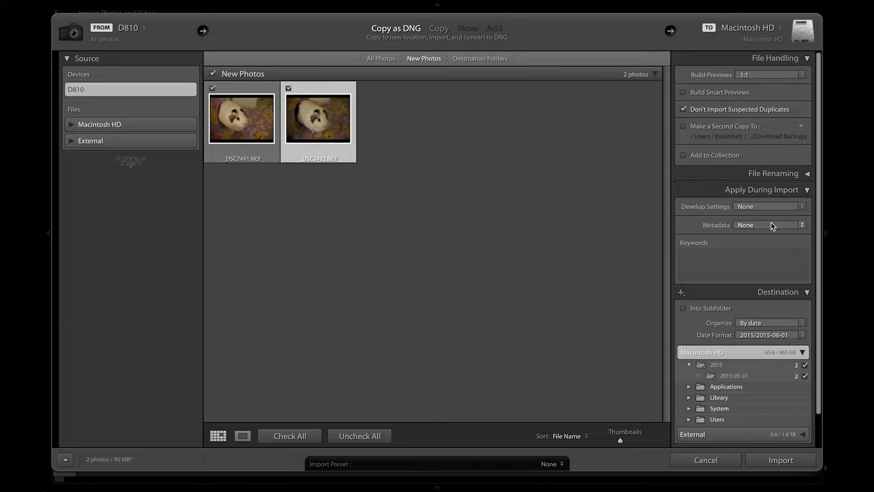
Hide the settings applied during import and review the destination's subfolder option and folder commands.
{"action": "left_click", "coordinate": [777, 191]}
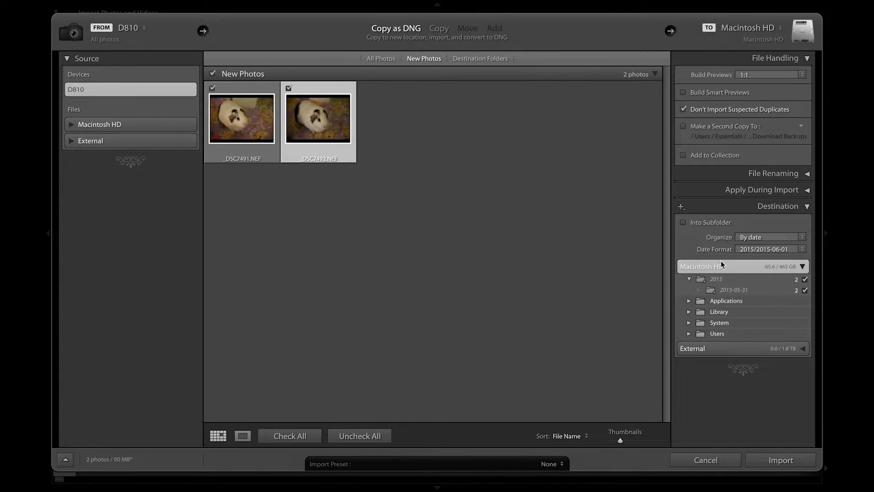
{"action": "left_click", "coordinate": [706, 223]}
{"action": "left_click", "coordinate": [682, 207]}
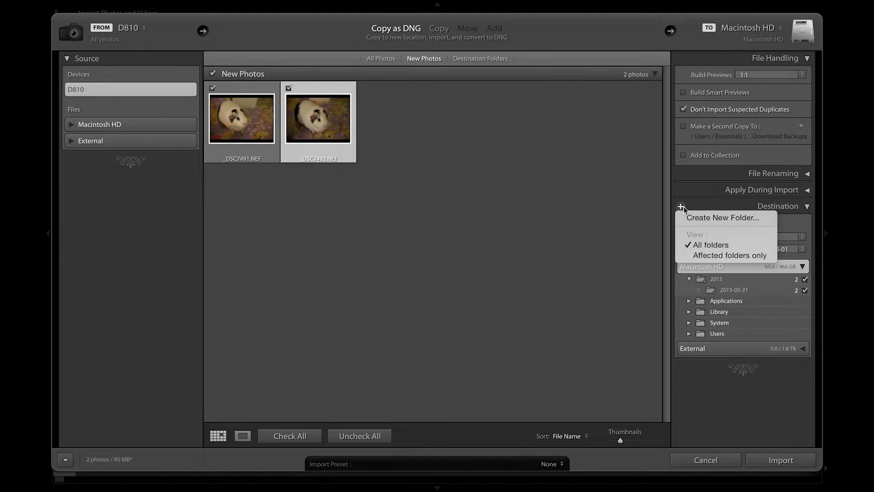
{"action": "left_click", "coordinate": [698, 205]}
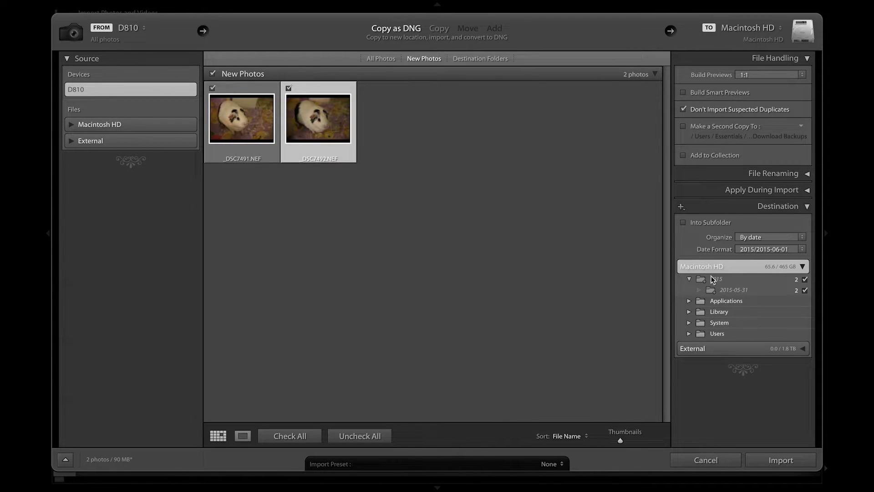
Try to import the two NEF photos as DNG and close the import results.
{"action": "left_click", "coordinate": [773, 455]}
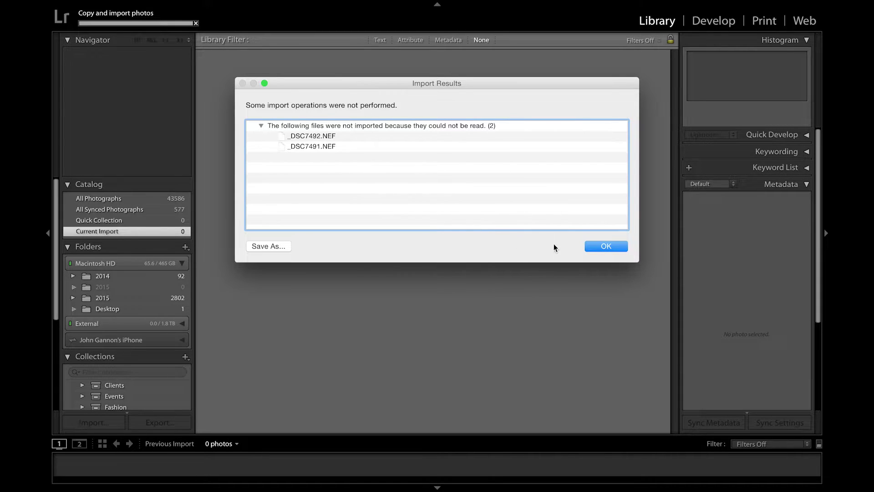
{"action": "left_click", "coordinate": [595, 245]}
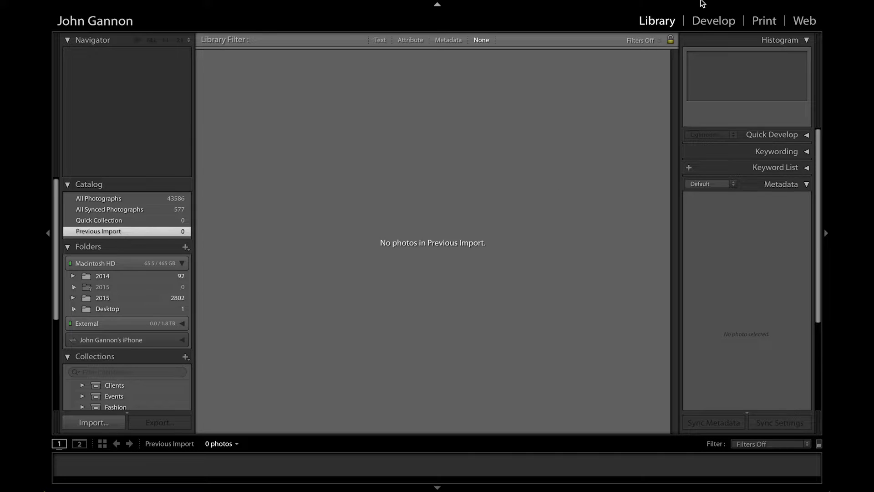
Deselect the photos in the Previous Import grid.
{"action": "mouse_move", "coordinate": [704, 3]}
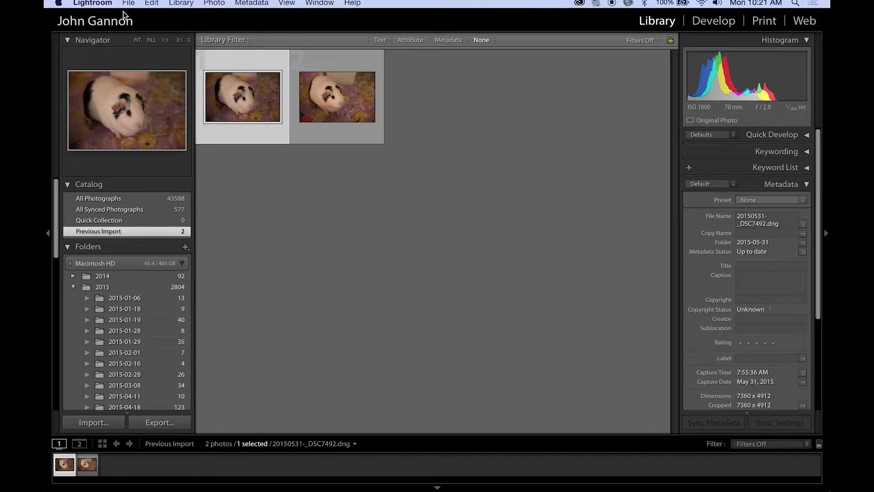
{"action": "left_click", "coordinate": [479, 167]}
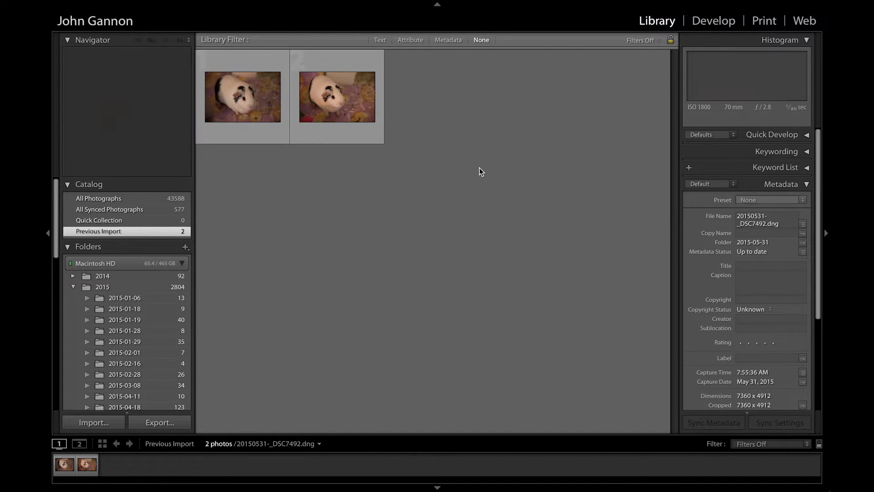
Compare the two imported photos by selecting each one alternately in the Previous Import grid.
{"action": "left_click", "coordinate": [245, 105]}
{"action": "left_click", "coordinate": [322, 99]}
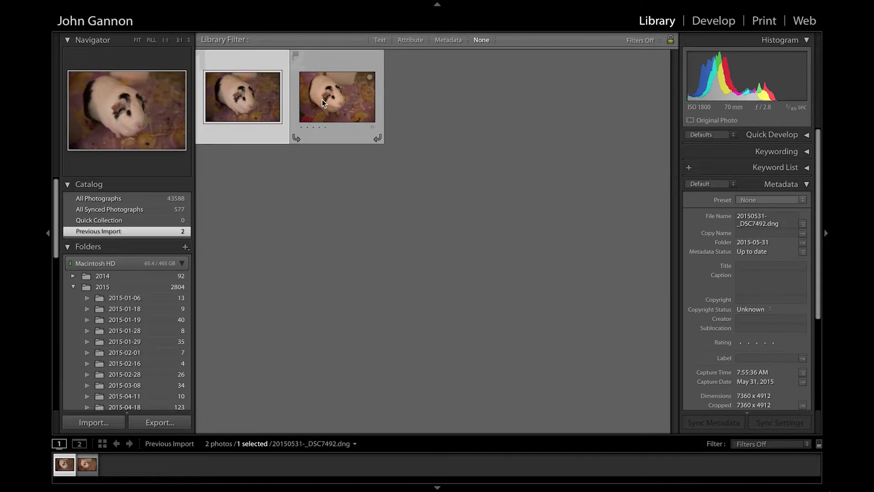
{"action": "left_click", "coordinate": [244, 103]}
{"action": "left_click", "coordinate": [342, 117]}
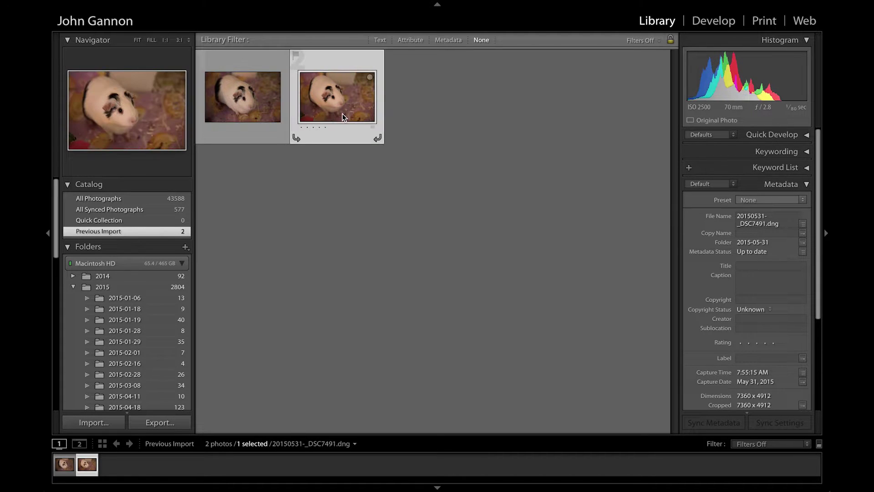
{"action": "left_click", "coordinate": [257, 112]}
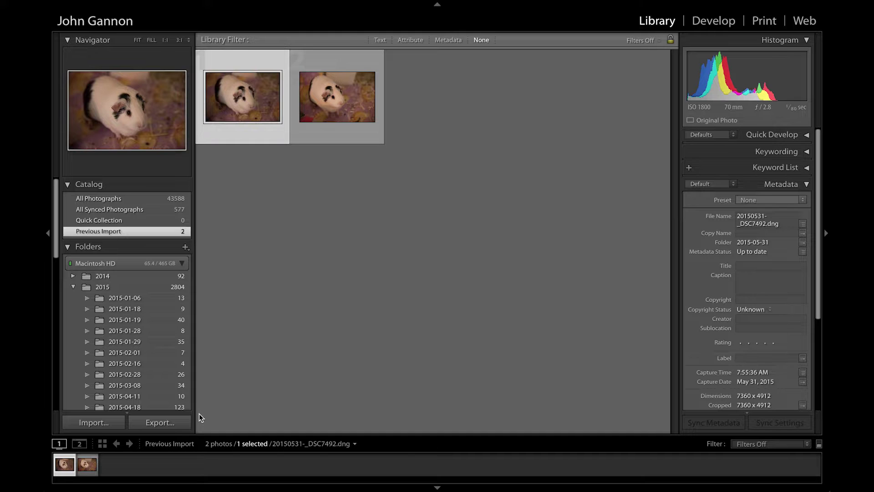
Browse the catalog's 2015 folders and open the 2015-05-31 folder to view the imported photos.
{"action": "scroll", "coordinate": [163, 344], "scroll_direction": "down", "scroll_amount": 5}
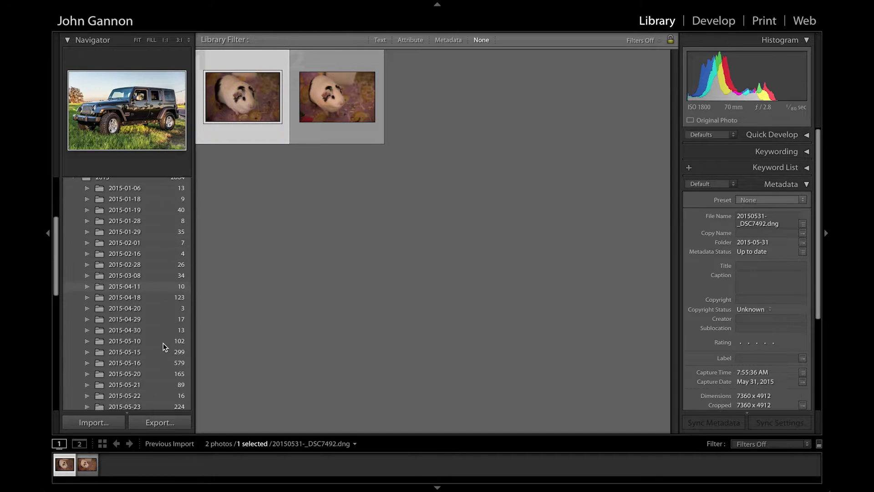
{"action": "scroll", "coordinate": [163, 343], "scroll_direction": "down", "scroll_amount": 5}
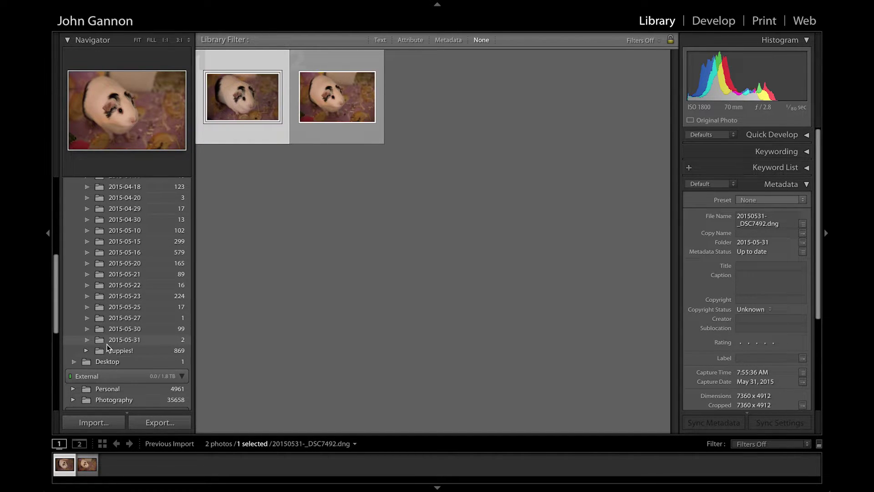
{"action": "scroll", "coordinate": [163, 341], "scroll_direction": "up", "scroll_amount": 10}
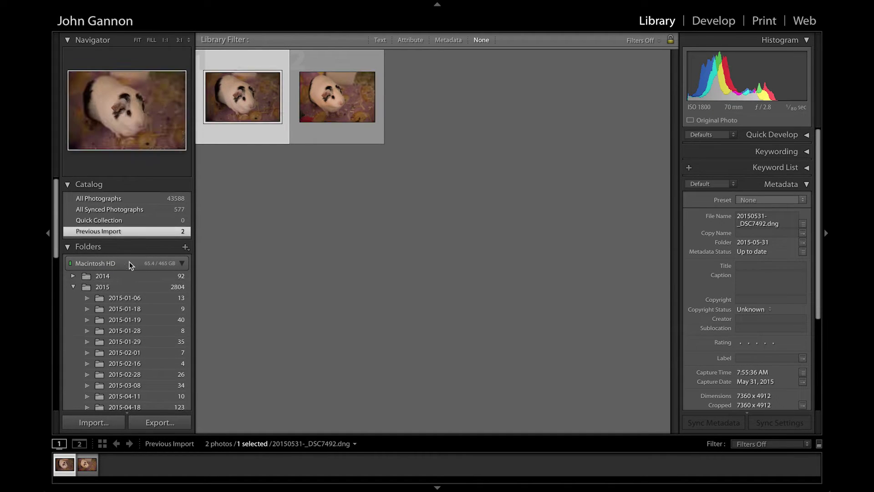
{"action": "scroll", "coordinate": [116, 269], "scroll_direction": "down", "scroll_amount": 9}
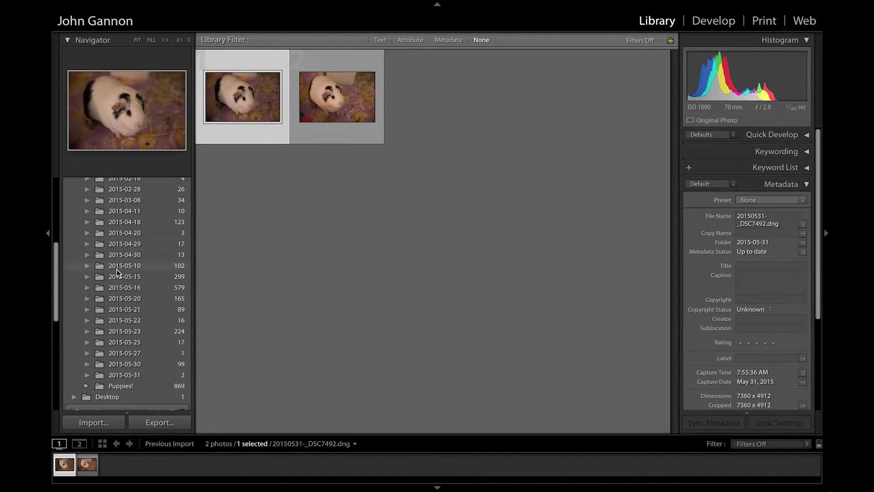
{"action": "left_click", "coordinate": [131, 355]}
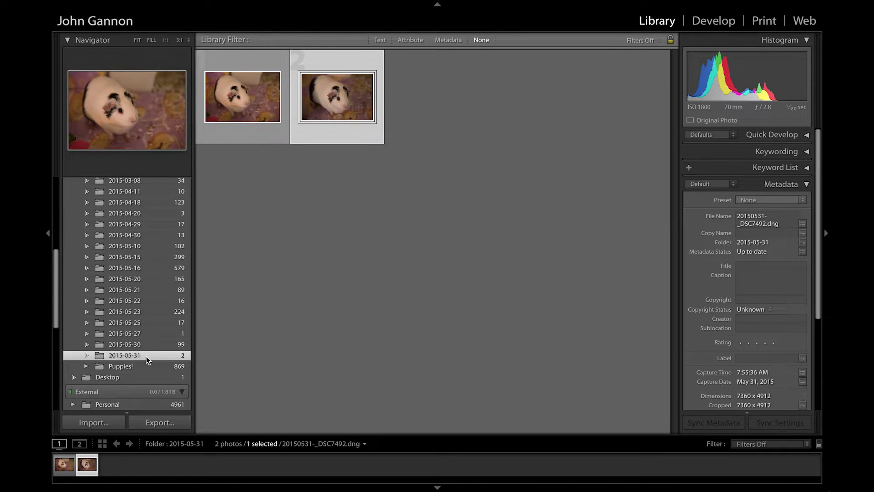
Show the previous import again, and reopen the 2015-05-31 folder.
{"action": "scroll", "coordinate": [146, 356], "scroll_direction": "up", "scroll_amount": 10}
{"action": "left_click", "coordinate": [121, 232]}
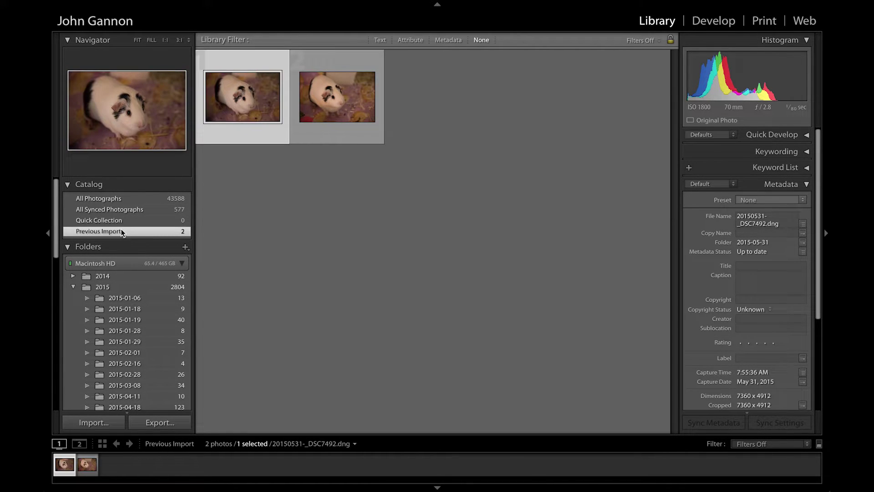
{"action": "scroll", "coordinate": [129, 231], "scroll_direction": "down", "scroll_amount": 12}
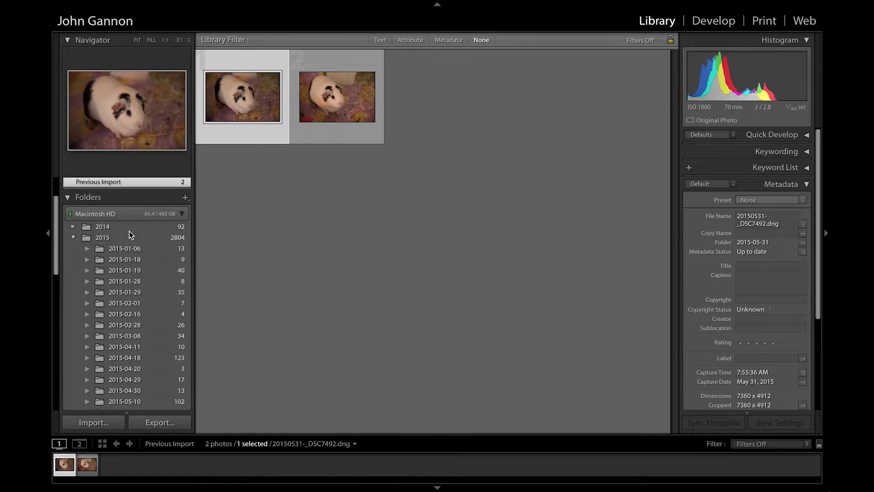
{"action": "scroll", "coordinate": [129, 232], "scroll_direction": "down", "scroll_amount": 1}
{"action": "left_click", "coordinate": [129, 269]}
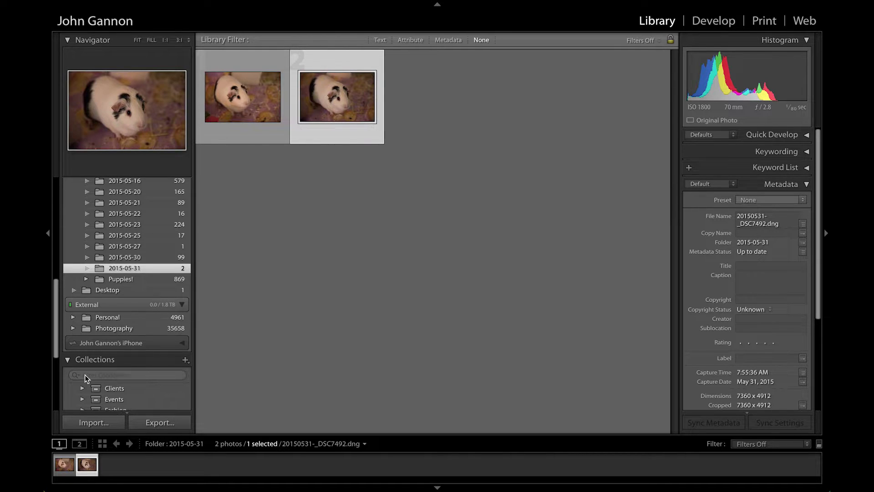
Open the folder's first photo in Loupe view and alternate between the two photos, ending on 20150531-_DSC7492.dng.
{"action": "double_click", "coordinate": [242, 96]}
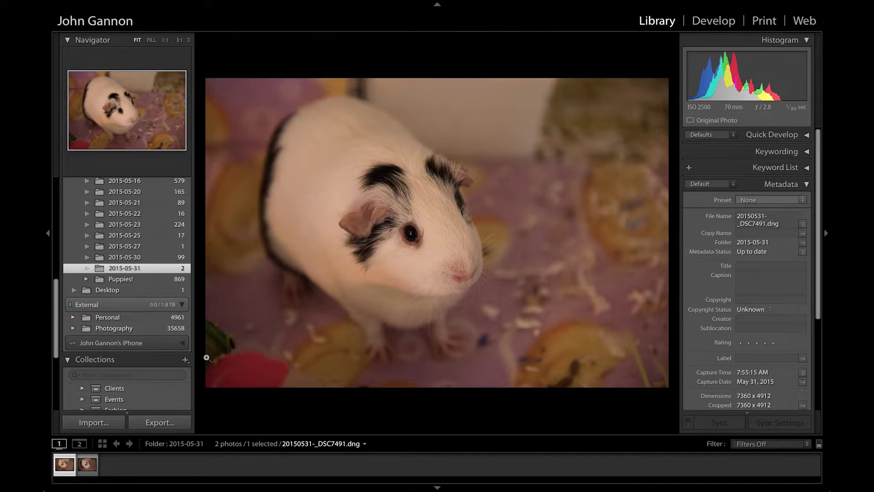
{"action": "key", "text": "Right"}
{"action": "key", "text": "Left"}
{"action": "key", "text": "Right"}
{"action": "key", "text": "Left"}
{"action": "left_click", "coordinate": [85, 463]}
{"action": "left_click", "coordinate": [67, 465]}
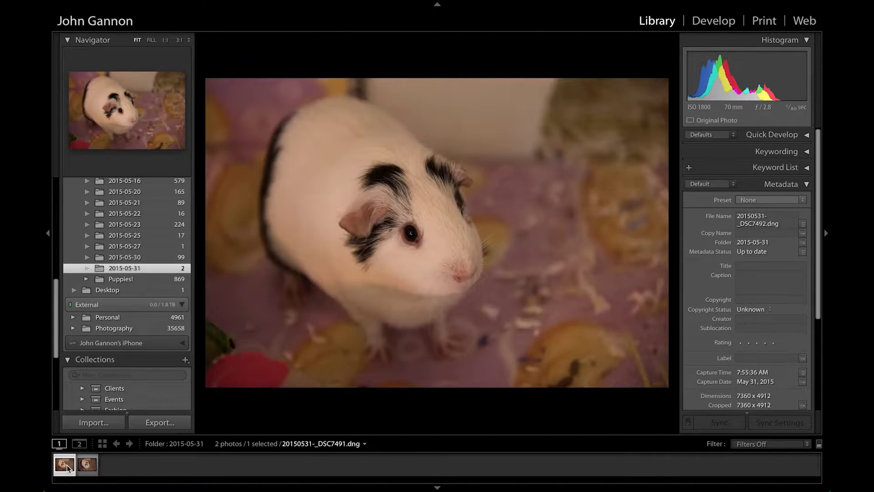
{"action": "left_click", "coordinate": [78, 463]}
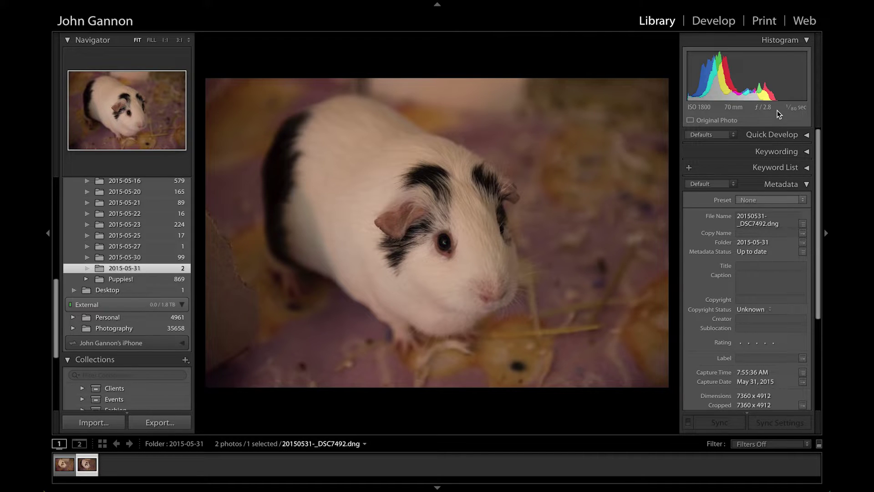
Expand Quick Develop to review its preset, white balance and tone controls, and collapse it again.
{"action": "scroll", "coordinate": [751, 133], "scroll_direction": "down", "scroll_amount": 5}
{"action": "scroll", "coordinate": [752, 133], "scroll_direction": "up", "scroll_amount": 1}
{"action": "scroll", "coordinate": [761, 234], "scroll_direction": "up", "scroll_amount": 4}
{"action": "scroll", "coordinate": [761, 233], "scroll_direction": "down", "scroll_amount": 1}
{"action": "left_click", "coordinate": [787, 133]}
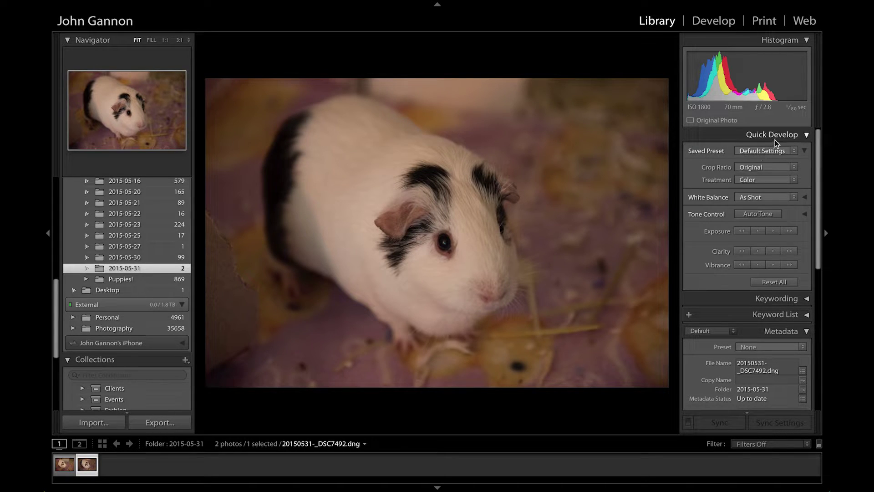
{"action": "left_click", "coordinate": [776, 135]}
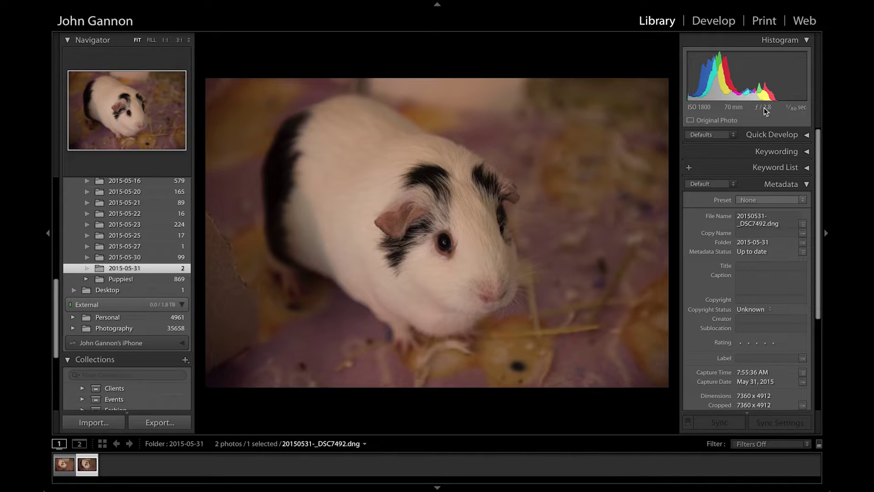
Compare the histogram and exposure information of the two photos, ending on 20150531-_DSC7491.dng.
{"action": "key", "text": "Left"}
{"action": "key", "text": "Right"}
{"action": "key", "text": "Left"}
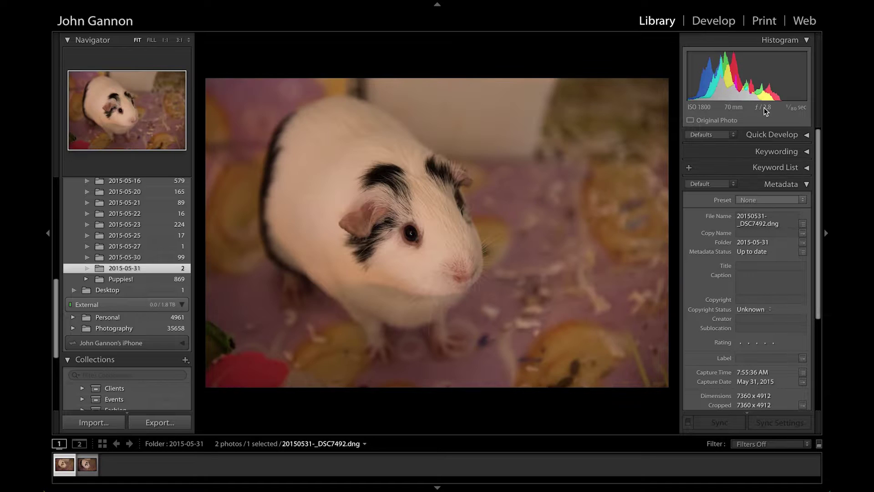
{"action": "key", "text": "Right"}
{"action": "key", "text": "Left"}
Examine the metadata of 20150531-_DSC7491.dng, from the file name through the camera and lens details.
{"action": "scroll", "coordinate": [729, 241], "scroll_direction": "down", "scroll_amount": 2}
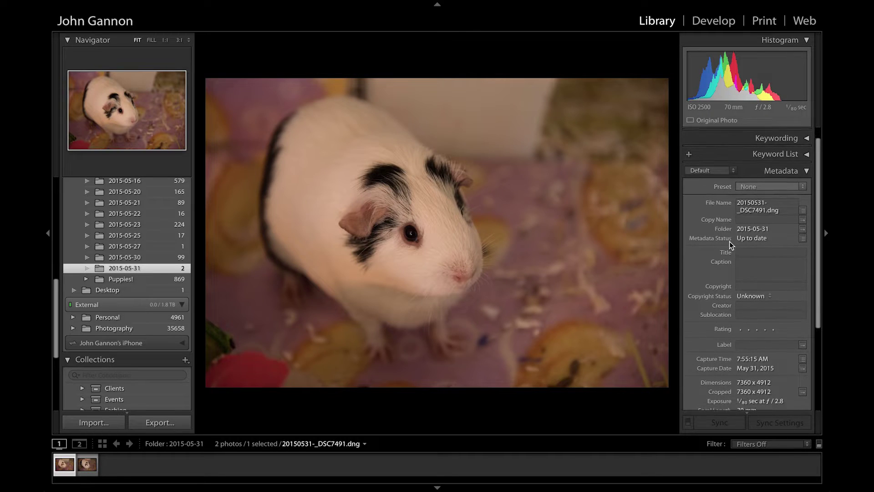
{"action": "scroll", "coordinate": [730, 243], "scroll_direction": "down", "scroll_amount": 5}
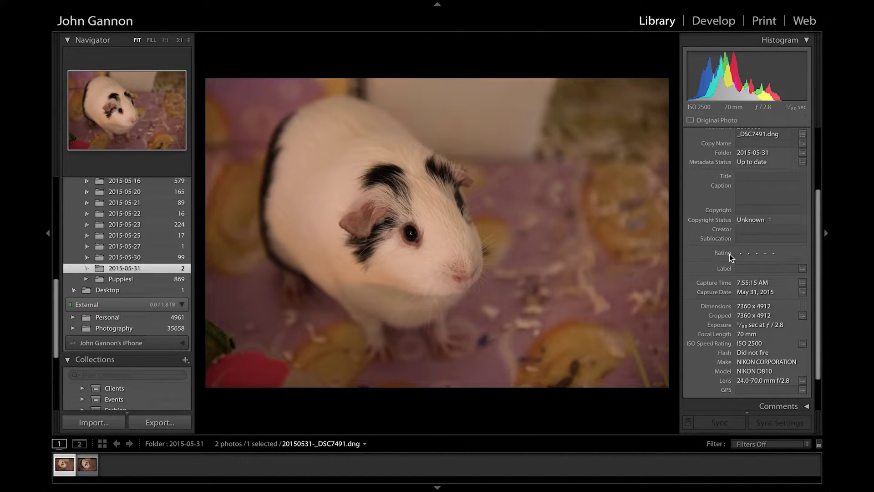
{"action": "scroll", "coordinate": [711, 259], "scroll_direction": "down", "scroll_amount": 1}
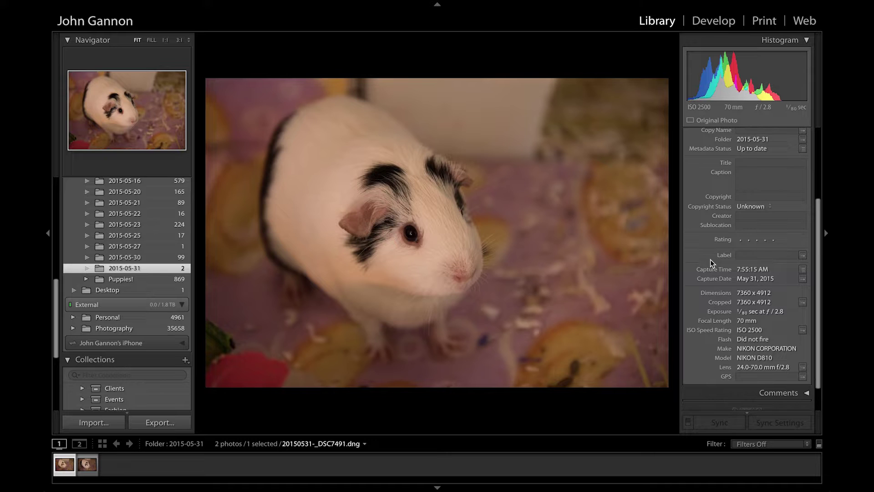
{"action": "left_click", "coordinate": [803, 255]}
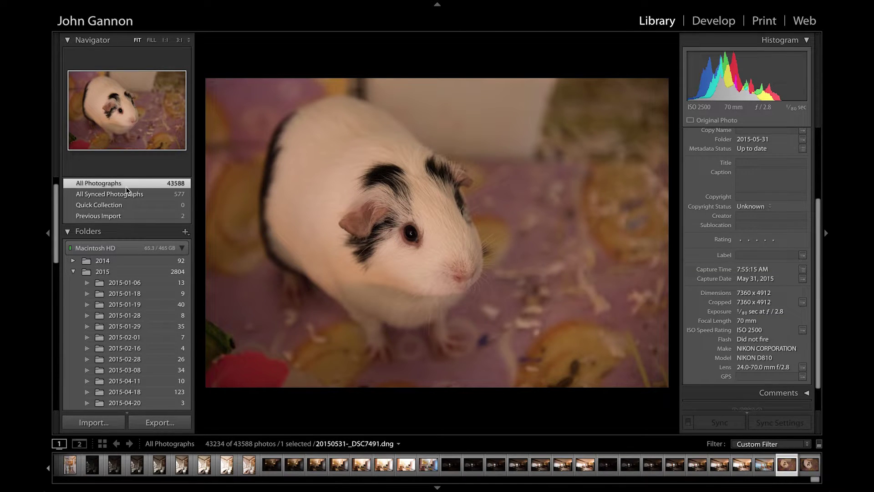
{"action": "scroll", "coordinate": [141, 266], "scroll_direction": "down", "scroll_amount": 10}
{"action": "left_click", "coordinate": [135, 322]}
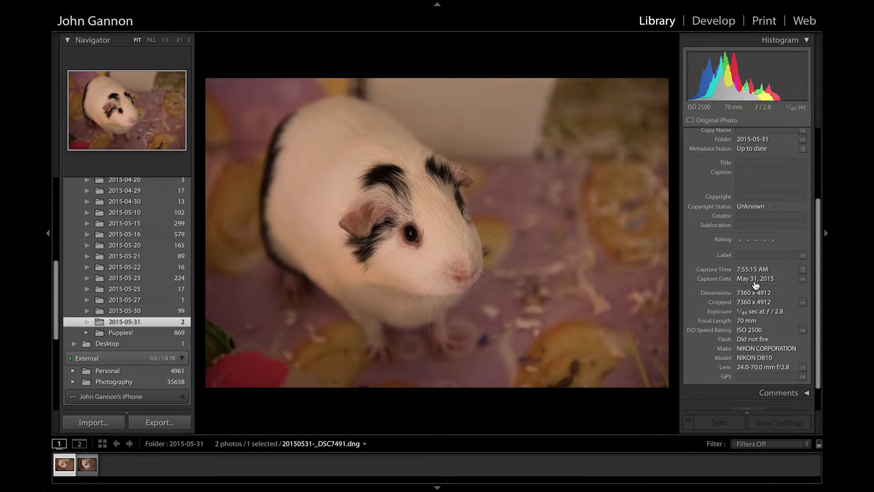
Check the remaining metadata and the Comments section, and reveal the full path of the photo's folder.
{"action": "scroll", "coordinate": [759, 285], "scroll_direction": "down", "scroll_amount": 2}
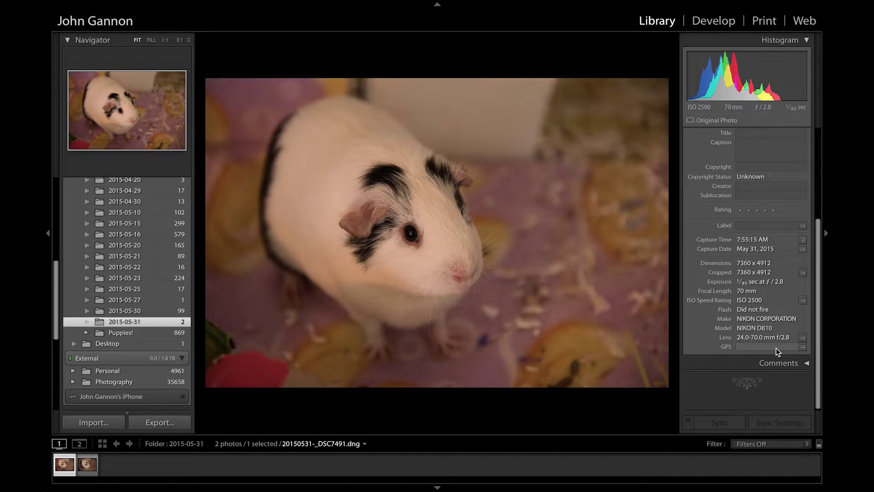
{"action": "left_click", "coordinate": [773, 364]}
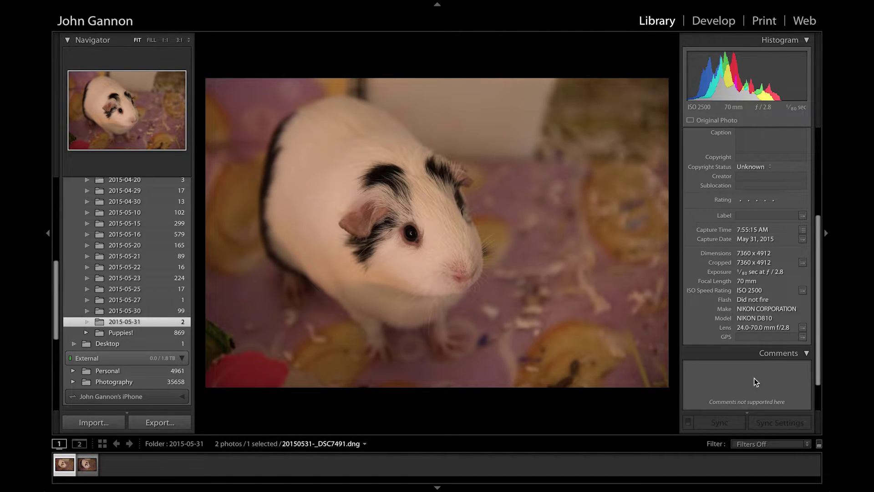
{"action": "left_click", "coordinate": [784, 355]}
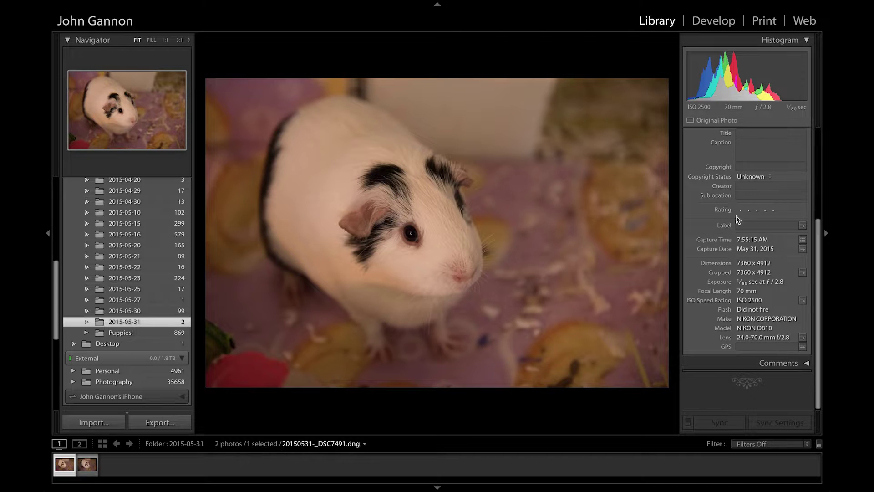
{"action": "scroll", "coordinate": [735, 237], "scroll_direction": "up", "scroll_amount": 5}
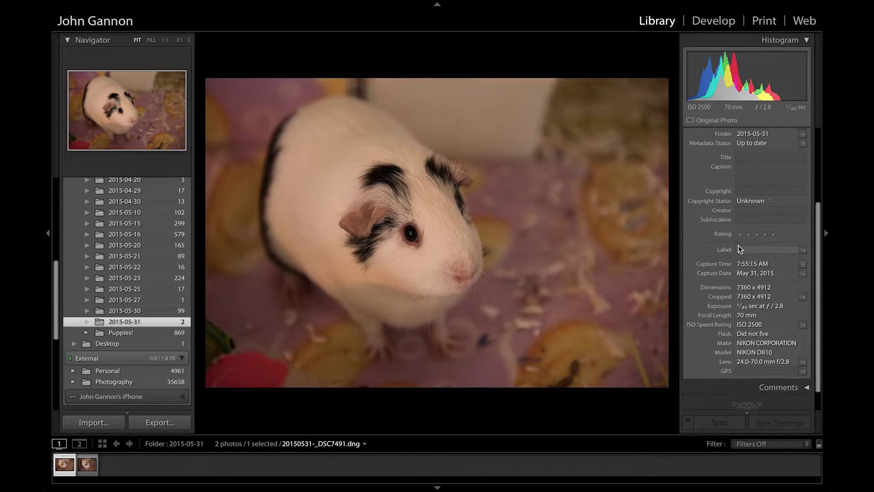
{"action": "scroll", "coordinate": [739, 249], "scroll_direction": "up", "scroll_amount": 1}
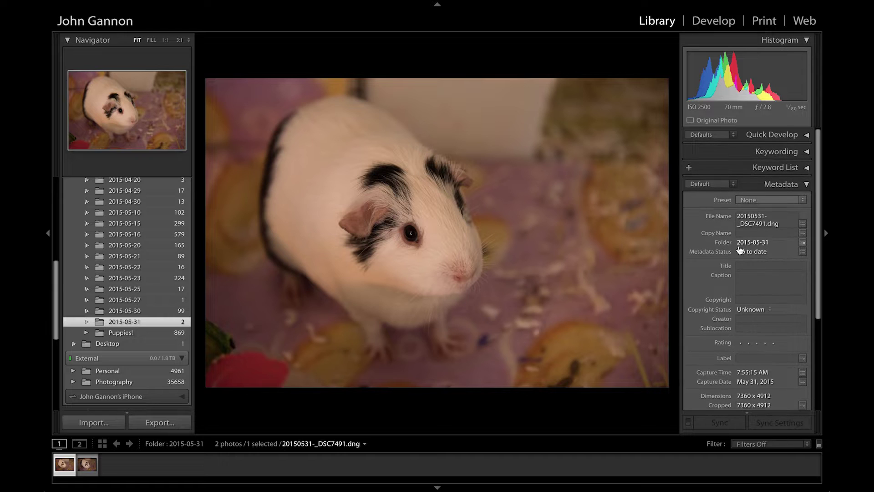
{"action": "mouse_move", "coordinate": [740, 250]}
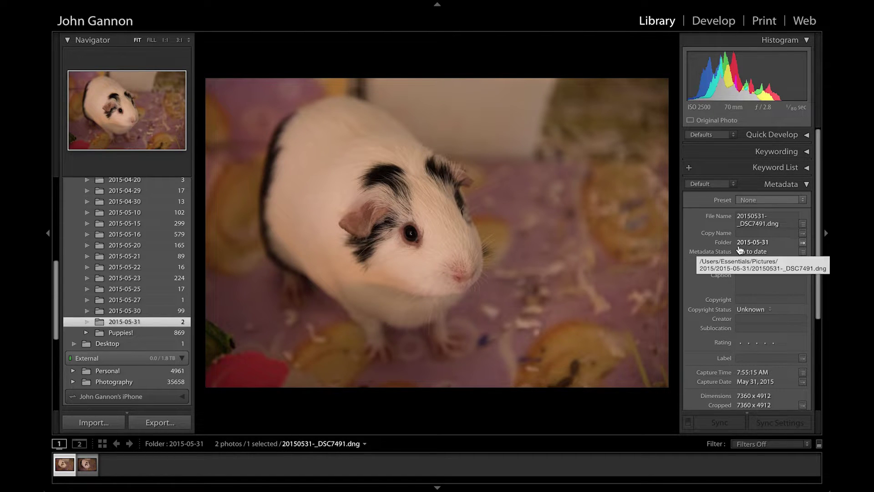
Open 20150531-_DSC7491.dng in the Develop module, and hide and restore both side panels.
{"action": "left_click", "coordinate": [713, 21]}
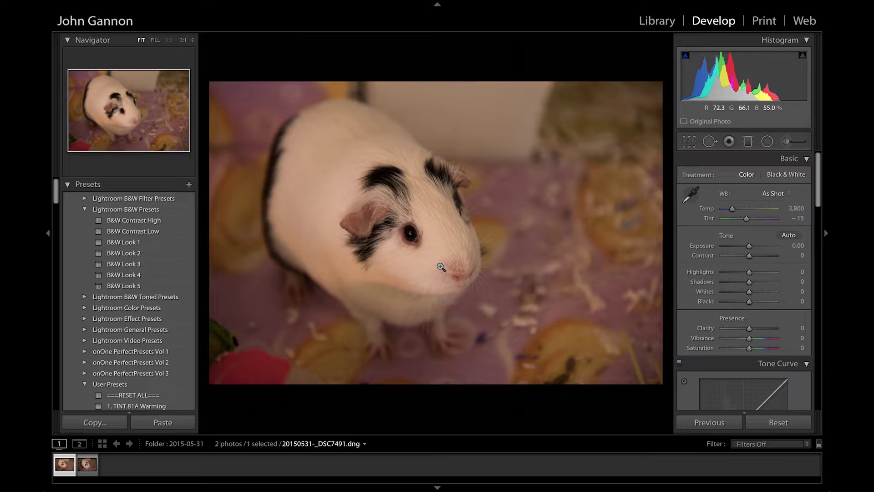
{"action": "key", "text": "Tab"}
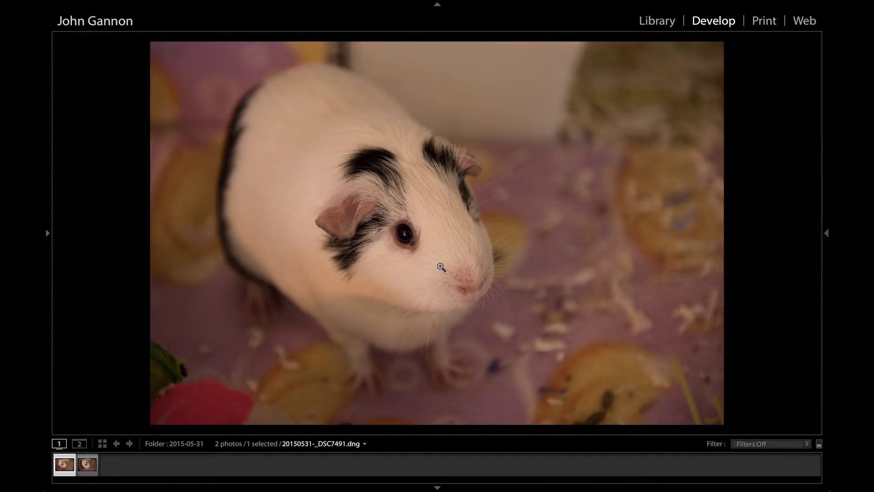
{"action": "key", "text": "Tab"}
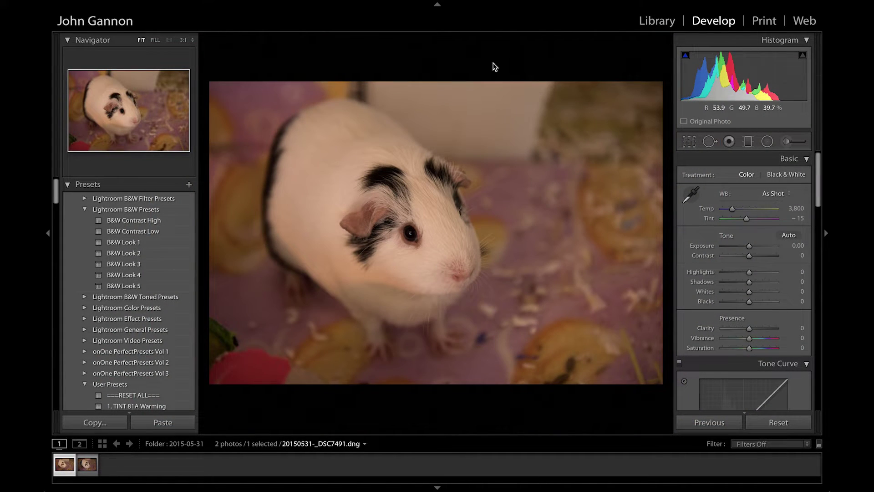
Hide the module picker, and collapse and restore the side panel holding the Navigator and Presets.
{"action": "left_click", "coordinate": [438, 6]}
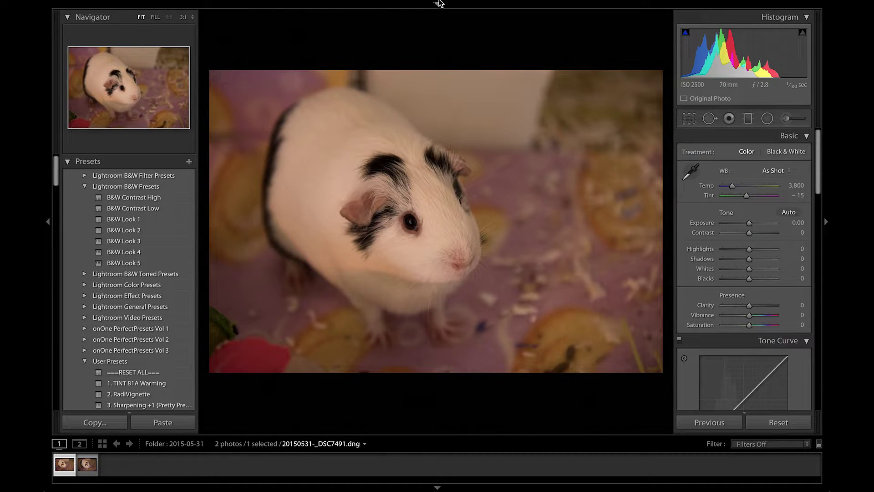
{"action": "left_click", "coordinate": [435, 4]}
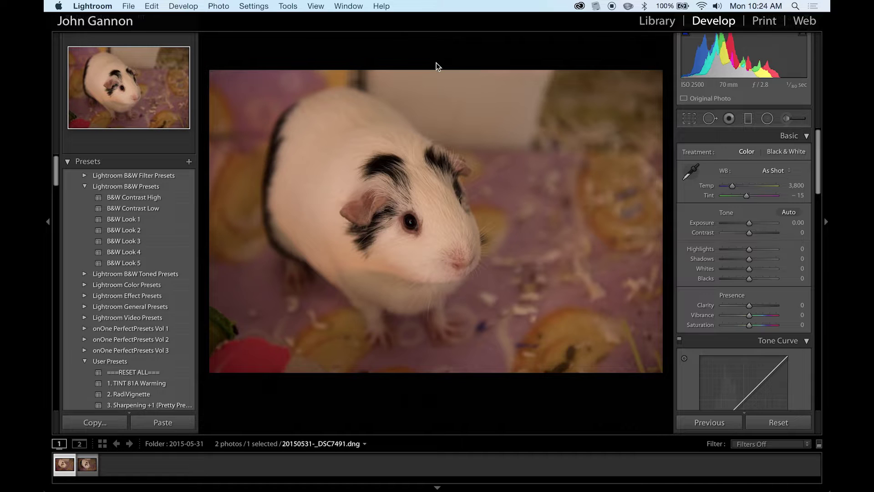
{"action": "left_click", "coordinate": [49, 223]}
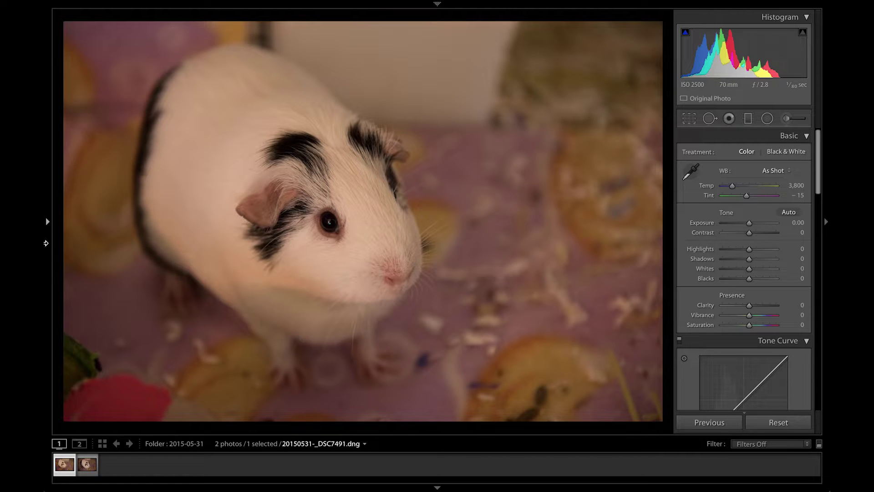
{"action": "left_click", "coordinate": [48, 241]}
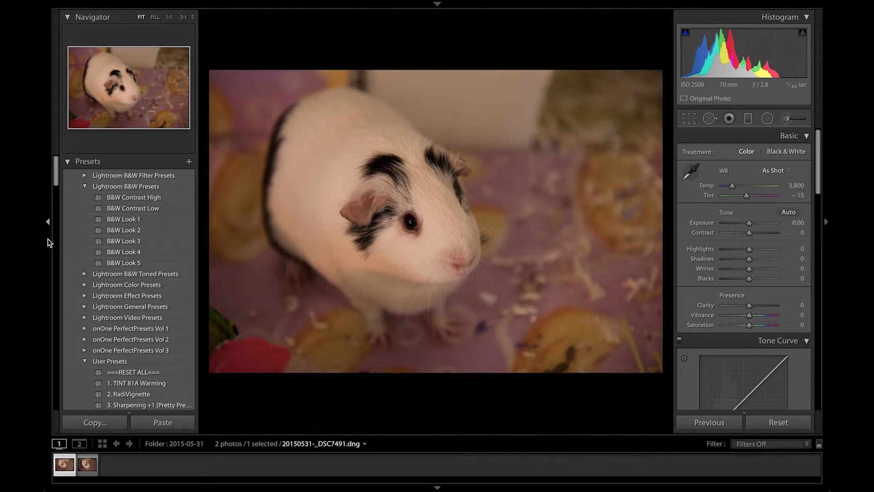
Collapse and restore each side panel individually, and hide and restore both side panels together.
{"action": "left_click", "coordinate": [48, 242]}
{"action": "left_click", "coordinate": [48, 242]}
{"action": "left_click", "coordinate": [827, 225]}
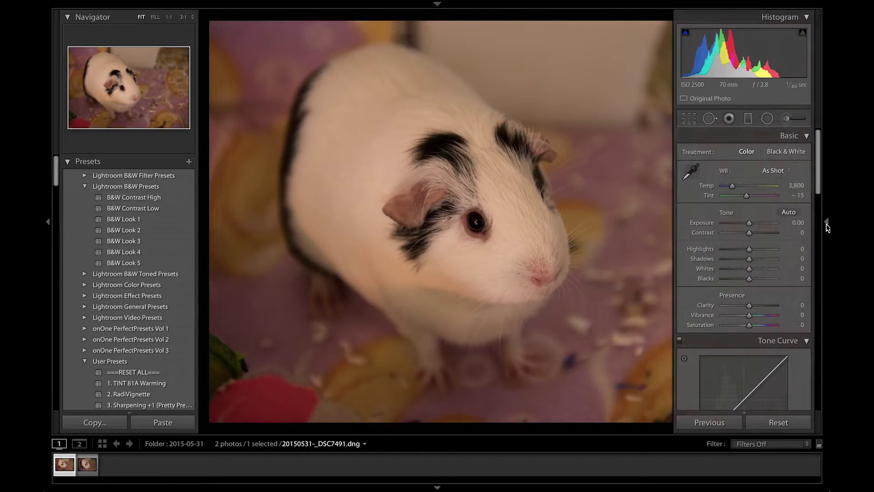
{"action": "left_click", "coordinate": [829, 232]}
{"action": "key", "text": "Tab"}
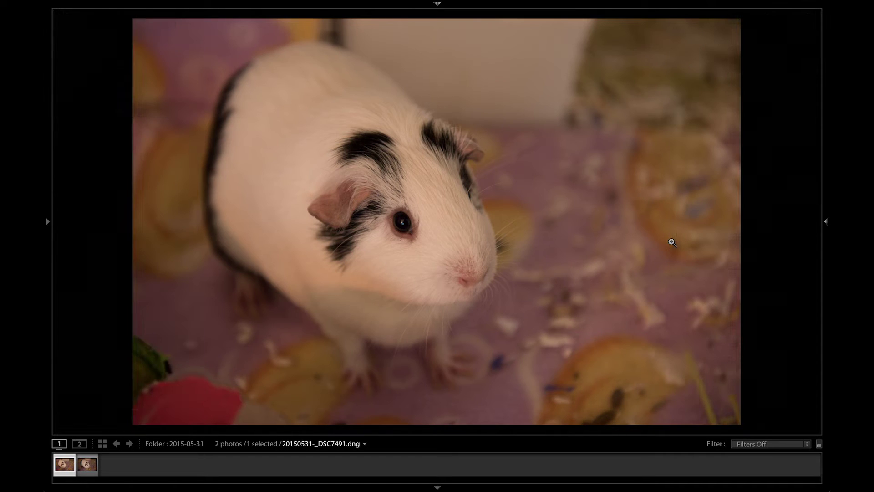
{"action": "key", "text": "Tab"}
Temporarily reveal the hidden module picker and check the options beside the identity plate.
{"action": "mouse_move", "coordinate": [485, 4]}
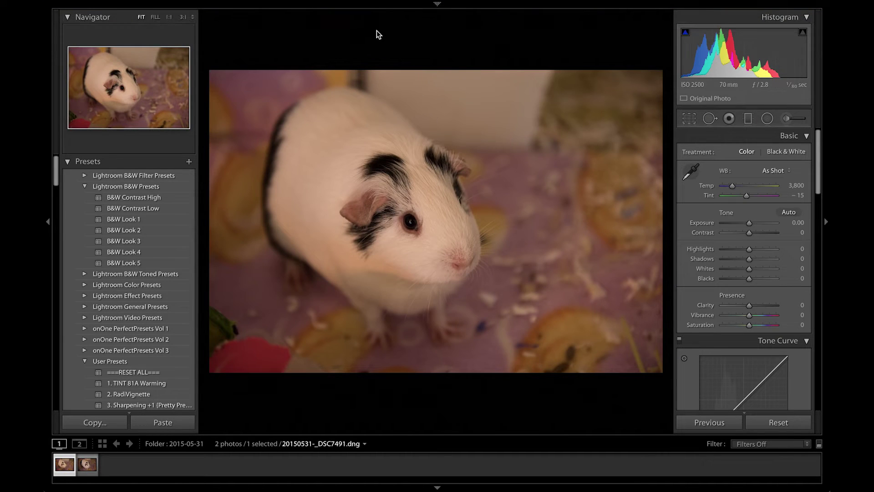
{"action": "mouse_move", "coordinate": [406, 11]}
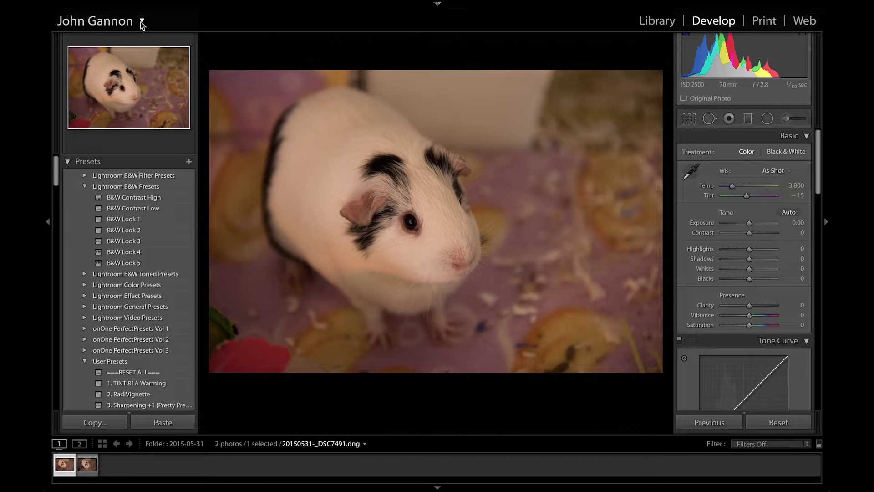
{"action": "left_click", "coordinate": [141, 21]}
{"action": "left_click", "coordinate": [428, 57]}
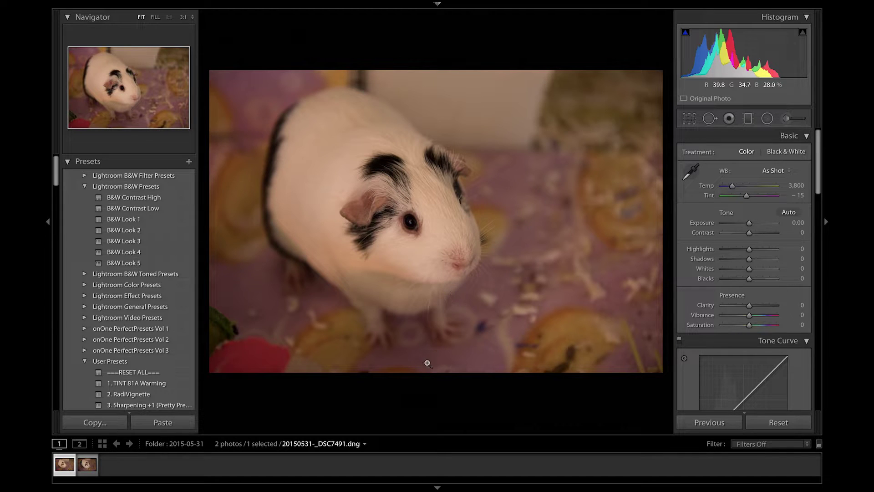
Enlarge the filmstrip thumbnails to their maximum size, and shrink the filmstrip back to small thumbnails.
{"action": "mouse_move", "coordinate": [431, 433]}
{"action": "left_mouse_down"}
{"action": "mouse_move", "coordinate": [425, 344]}
{"action": "mouse_move", "coordinate": [410, 285]}
{"action": "mouse_move", "coordinate": [432, 450]}
{"action": "mouse_move", "coordinate": [432, 431]}
{"action": "left_mouse_up"}
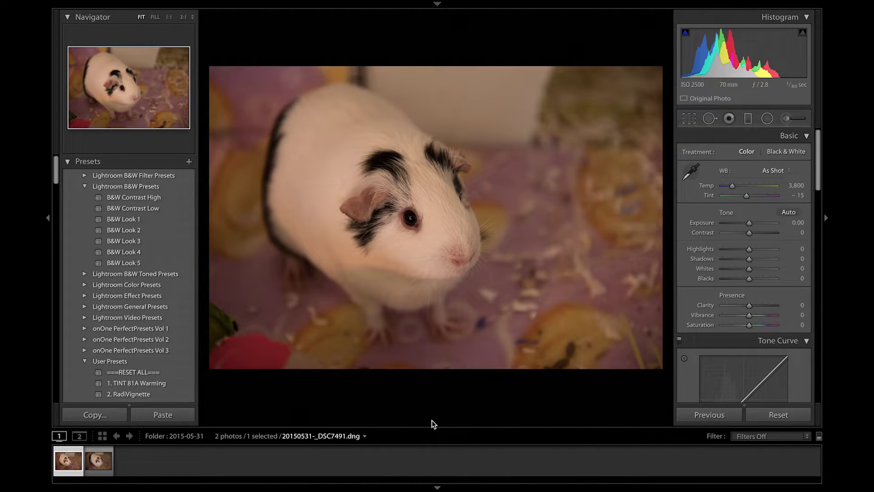
{"action": "left_click_drag", "start_coordinate": [430, 428], "coordinate": [418, 295]}
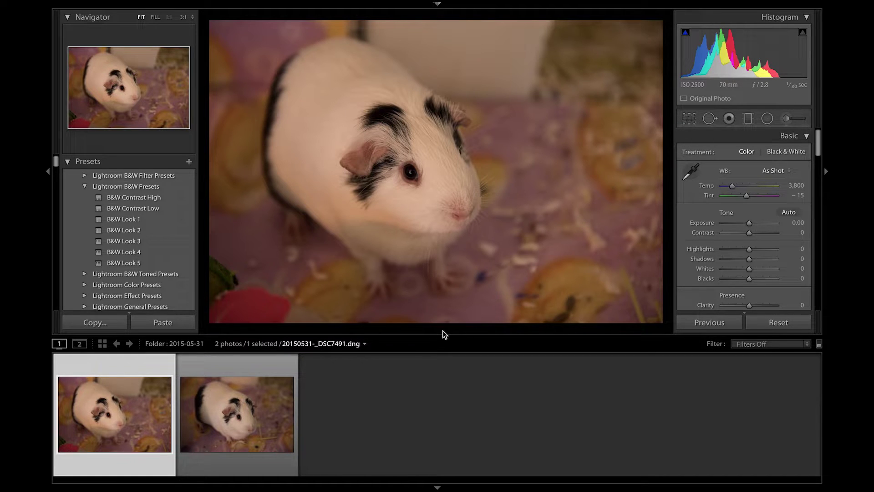
{"action": "left_click_drag", "start_coordinate": [441, 335], "coordinate": [442, 435]}
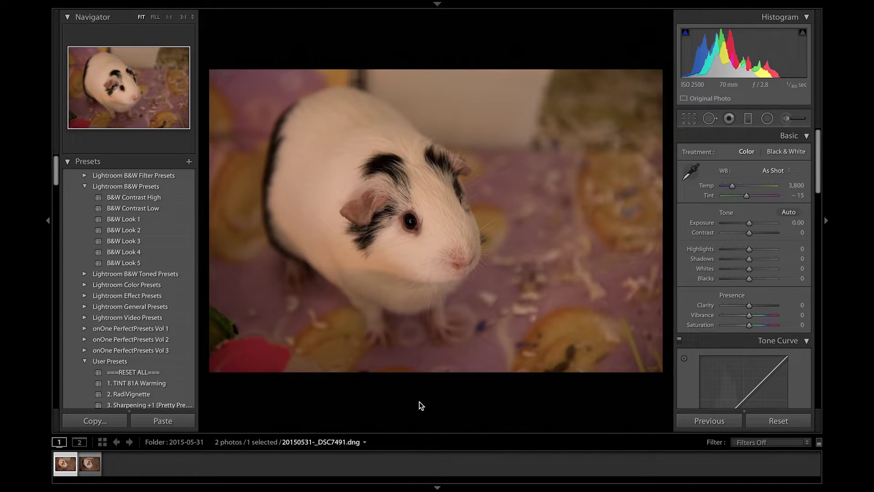
Set the background color around the photo to Darker Gray.
{"action": "right_click", "coordinate": [401, 417]}
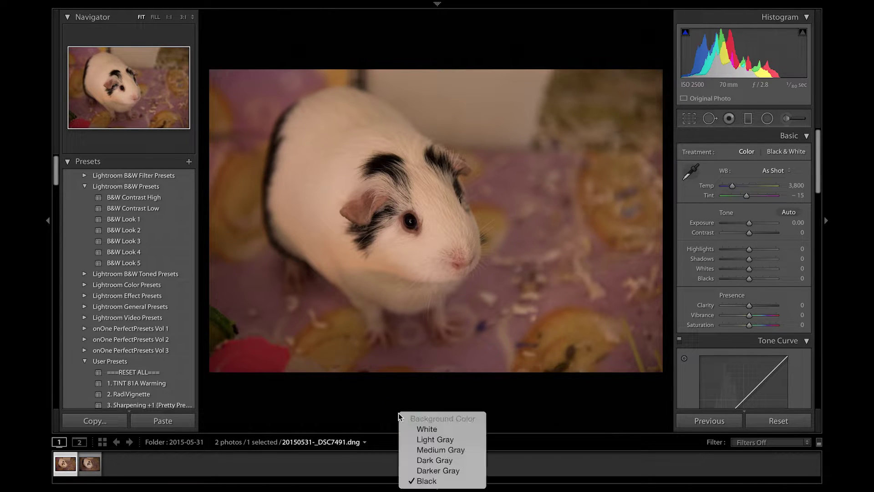
{"action": "right_click", "coordinate": [371, 392]}
{"action": "left_click", "coordinate": [371, 392]}
{"action": "right_click", "coordinate": [369, 399]}
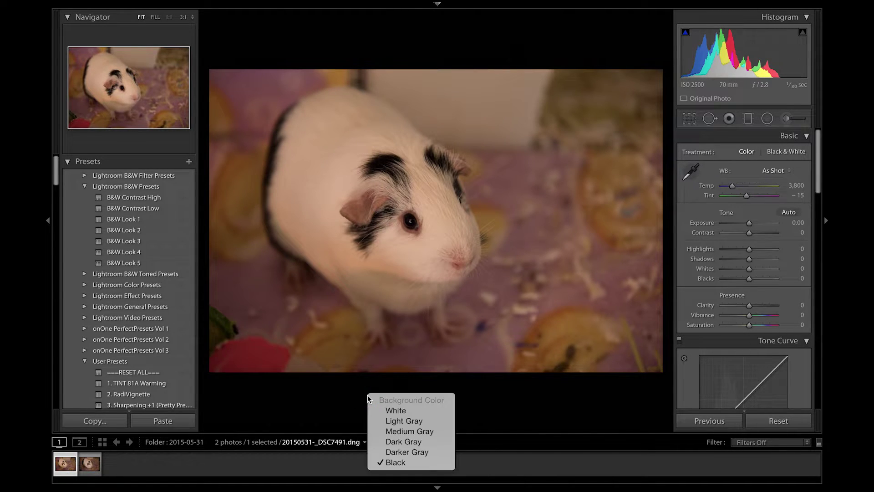
{"action": "left_click", "coordinate": [416, 455]}
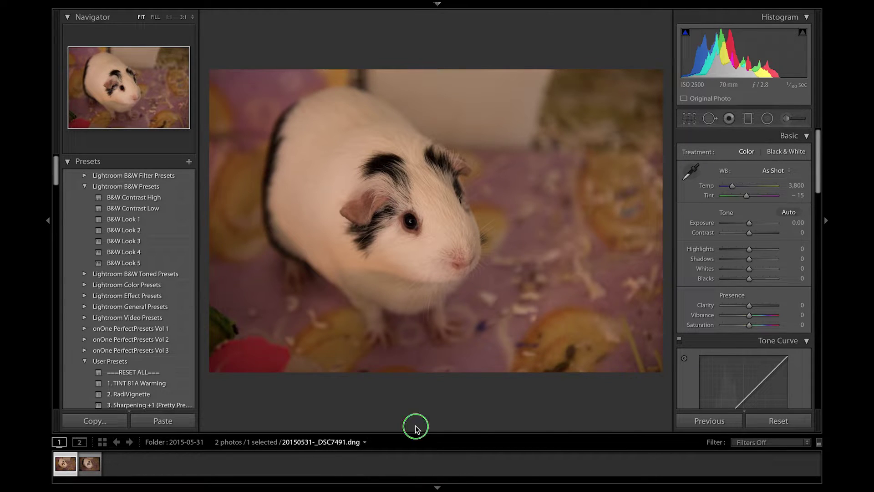
Try White and Light Gray as the background color around the photo, and set it back to Black.
{"action": "right_click", "coordinate": [415, 430]}
{"action": "left_click", "coordinate": [430, 428]}
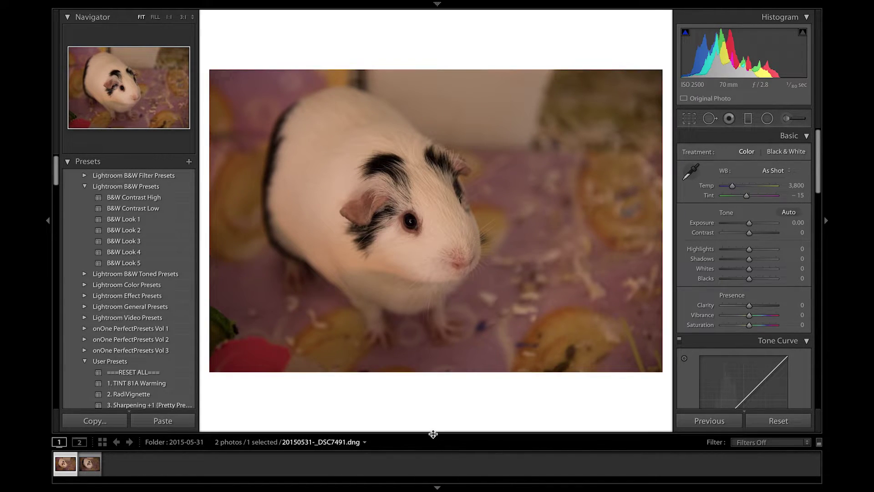
{"action": "right_click", "coordinate": [429, 406]}
{"action": "left_click", "coordinate": [456, 424]}
{"action": "right_click", "coordinate": [435, 401]}
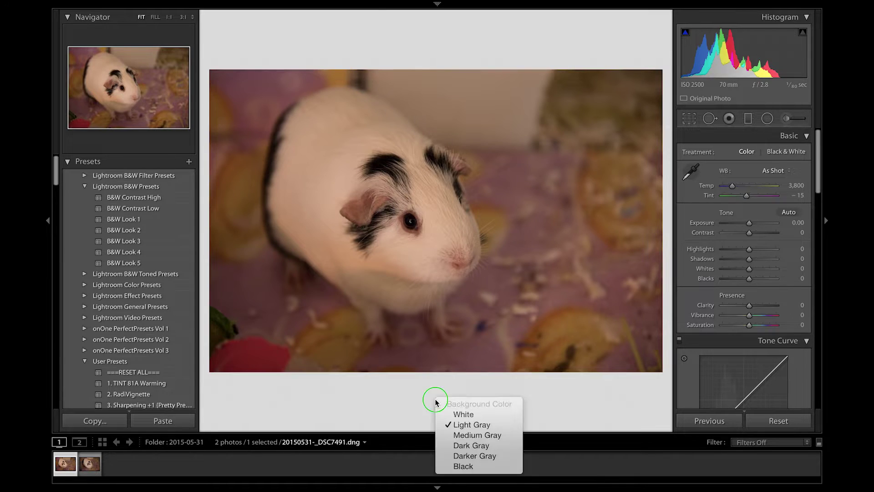
{"action": "left_click", "coordinate": [473, 465]}
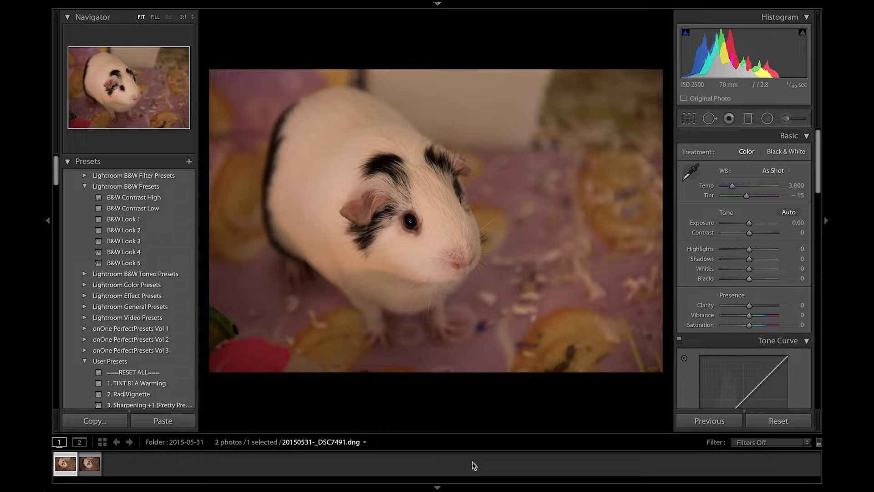
{"action": "right_click", "coordinate": [445, 395]}
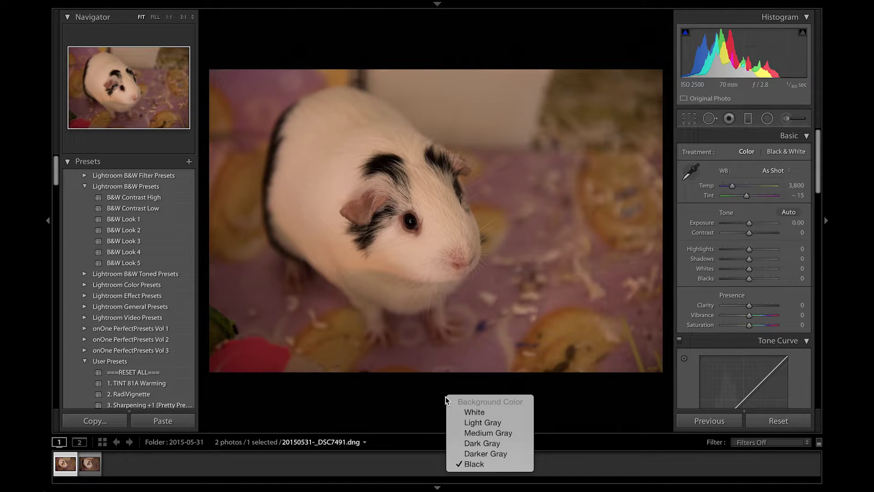
{"action": "right_click", "coordinate": [419, 394]}
{"action": "left_click", "coordinate": [400, 396]}
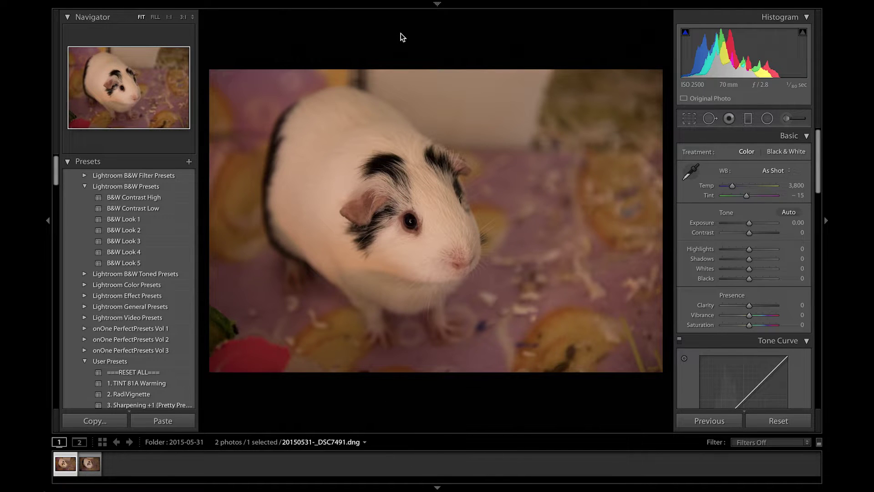
Show the module picker and check the list of modules that it can display.
{"action": "left_click", "coordinate": [425, 4]}
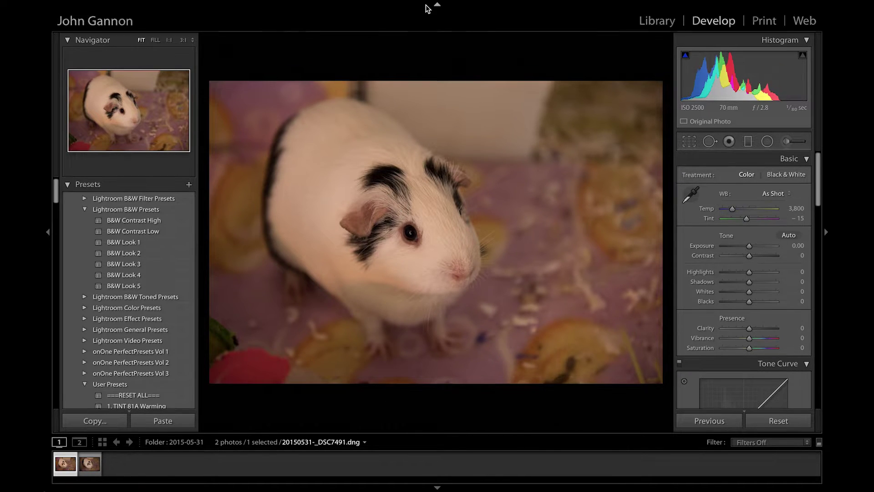
{"action": "right_click", "coordinate": [529, 25]}
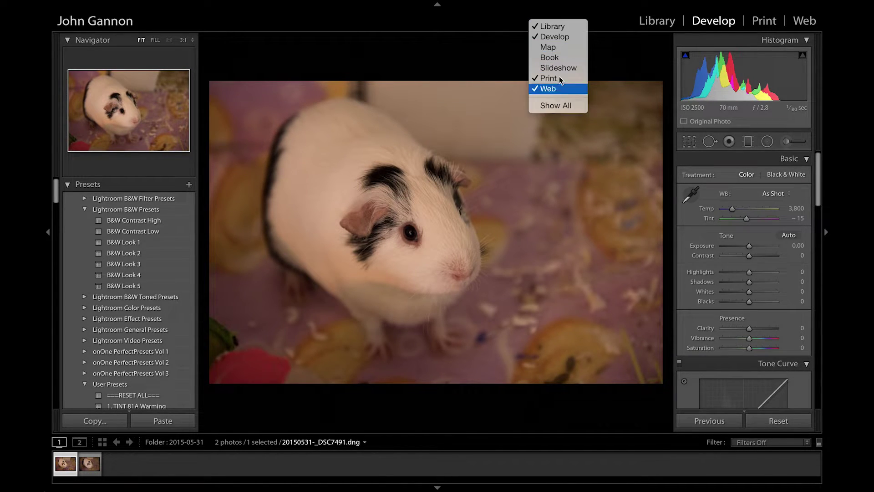
{"action": "left_click", "coordinate": [480, 20]}
{"action": "right_click", "coordinate": [479, 20]}
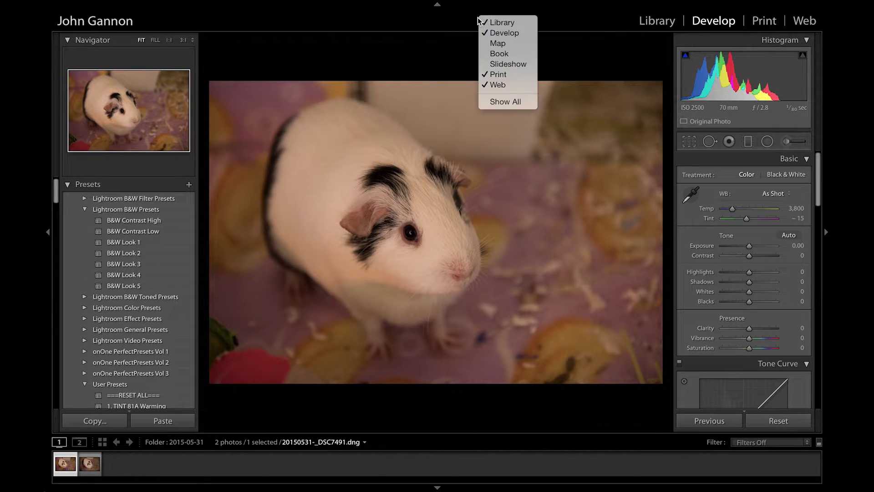
{"action": "left_click", "coordinate": [456, 24]}
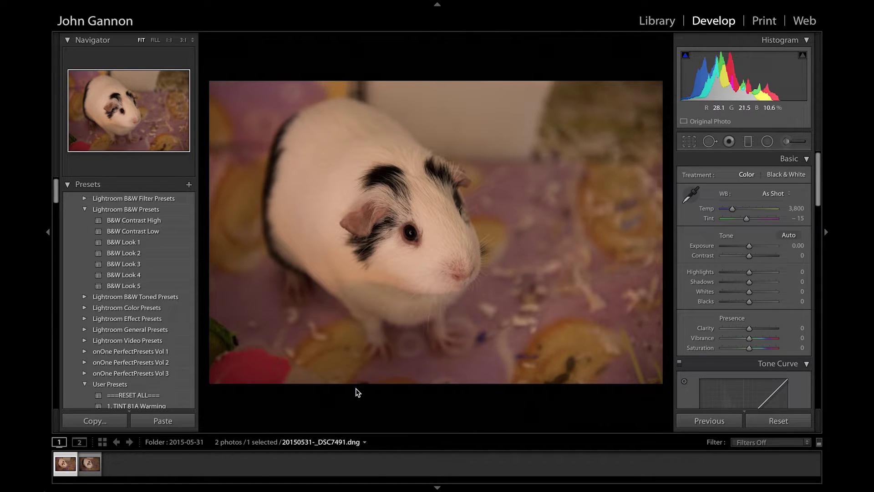
Check the photo sources and recent folders offered by the filmstrip, keeping the current folder.
{"action": "right_click", "coordinate": [449, 445]}
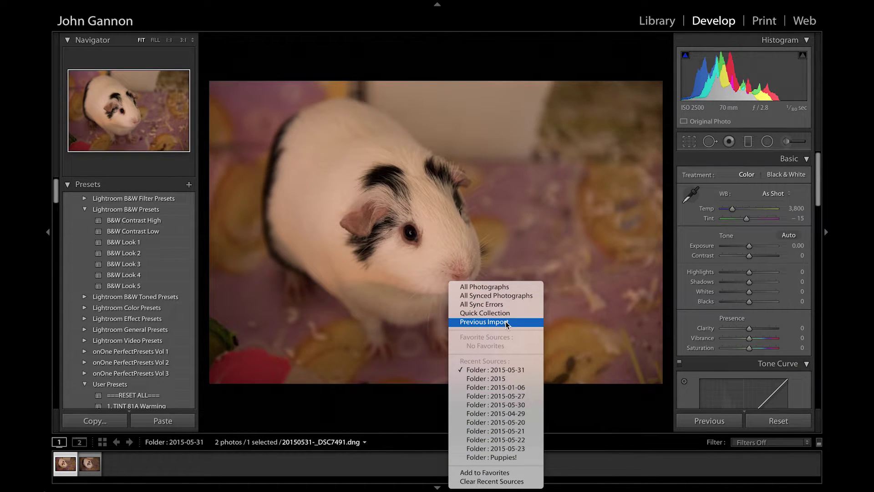
{"action": "left_click", "coordinate": [397, 411]}
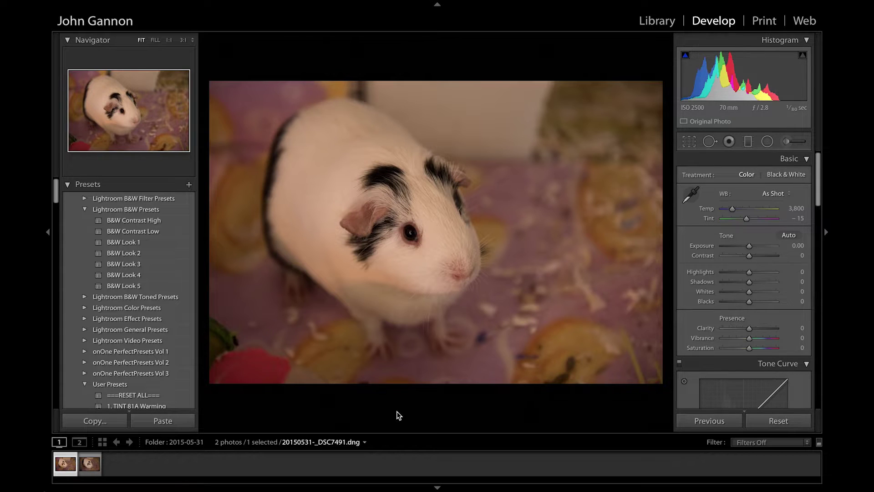
Show the toolbar under the photo, check which tools it can display, and hide it again.
{"action": "key", "text": "t"}
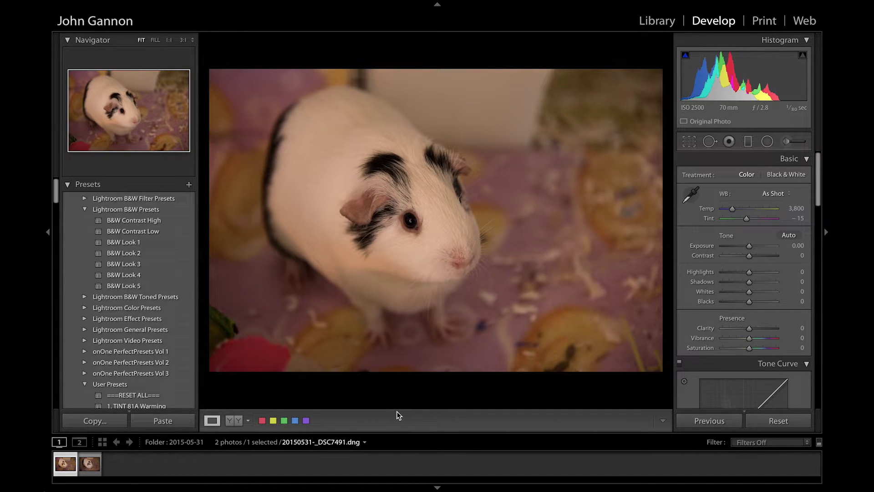
{"action": "left_click", "coordinate": [435, 422]}
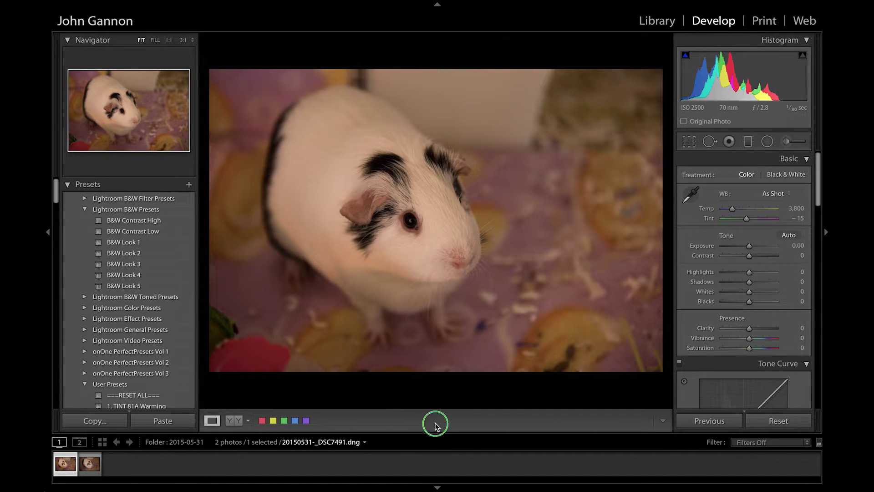
{"action": "left_click", "coordinate": [662, 421]}
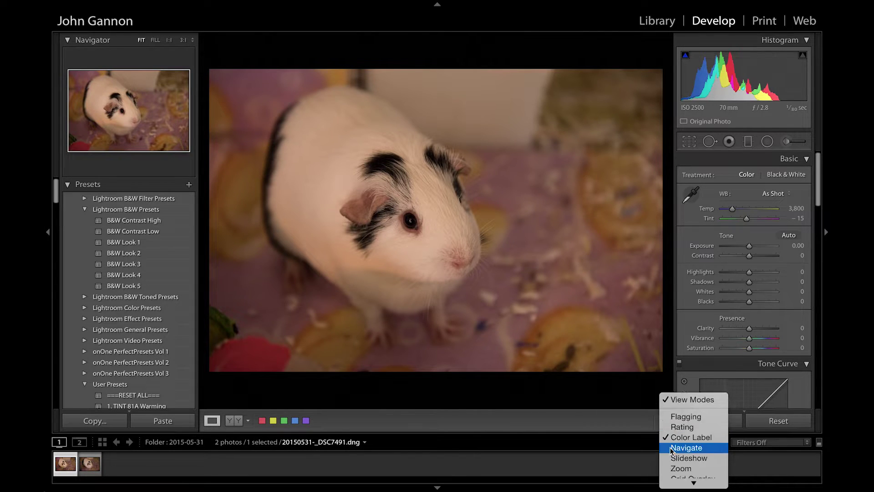
{"action": "scroll", "coordinate": [673, 450], "scroll_direction": "down", "scroll_amount": 1}
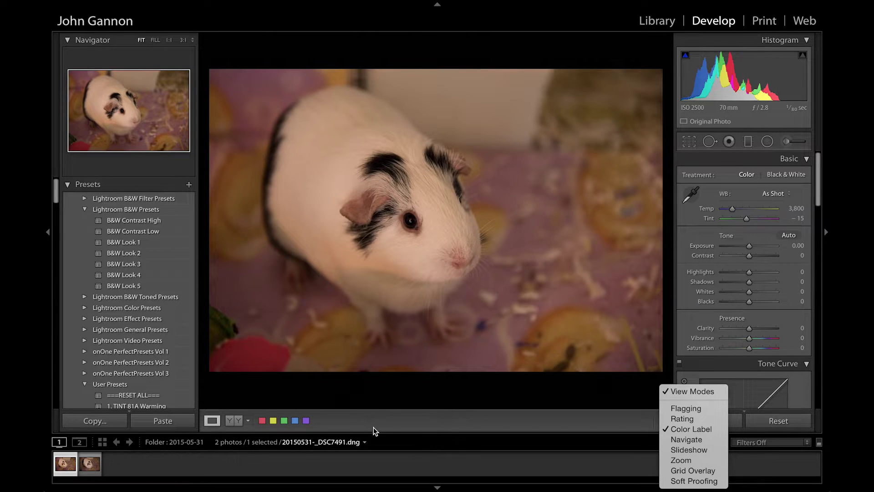
{"action": "left_click", "coordinate": [388, 422]}
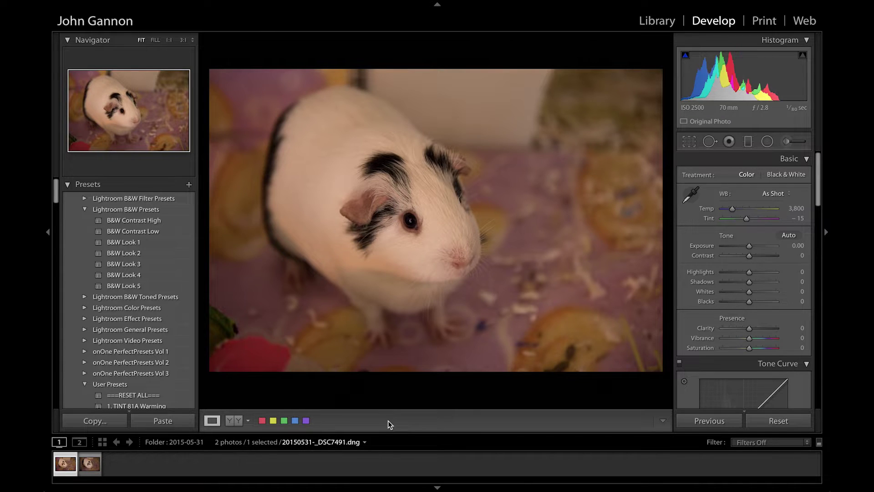
{"action": "key", "text": "t"}
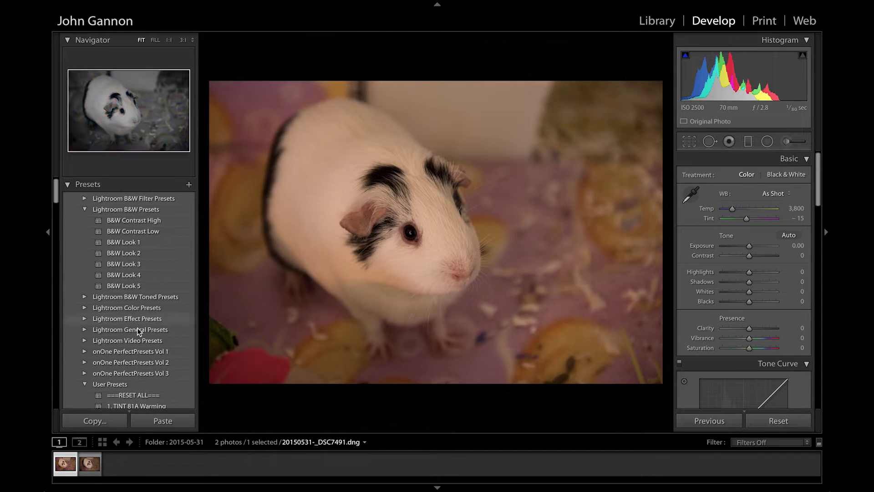
Look through the user presets from the sharpening ones to the movie looks, previewing their effects on the photo in the Navigator.
{"action": "scroll", "coordinate": [142, 356], "scroll_direction": "down", "scroll_amount": 5}
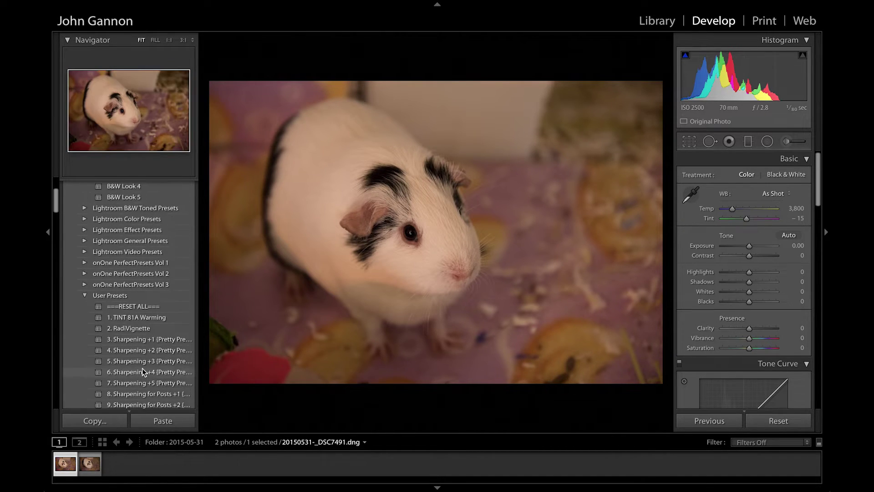
{"action": "scroll", "coordinate": [141, 346], "scroll_direction": "down", "scroll_amount": 5}
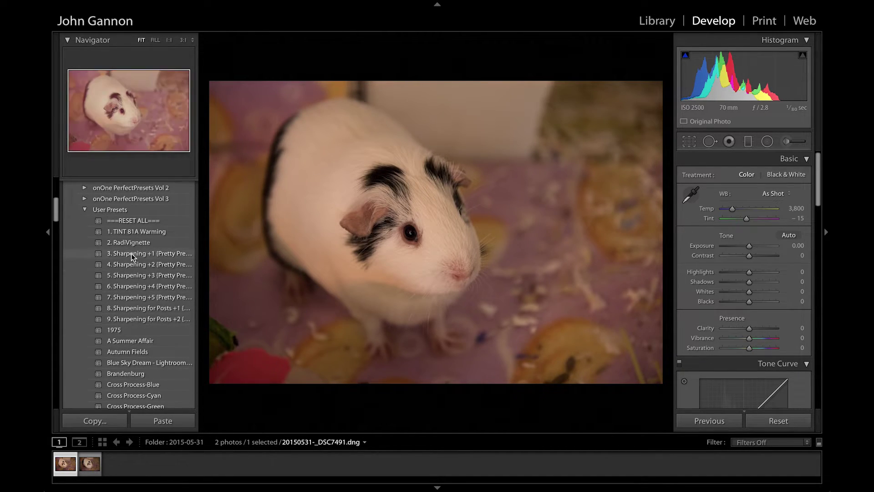
{"action": "scroll", "coordinate": [132, 304], "scroll_direction": "down", "scroll_amount": 4}
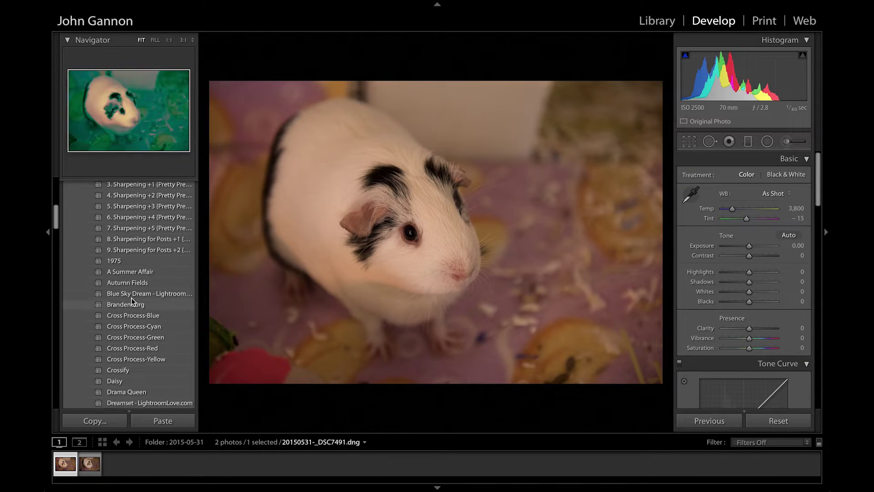
{"action": "scroll", "coordinate": [134, 339], "scroll_direction": "down", "scroll_amount": 3}
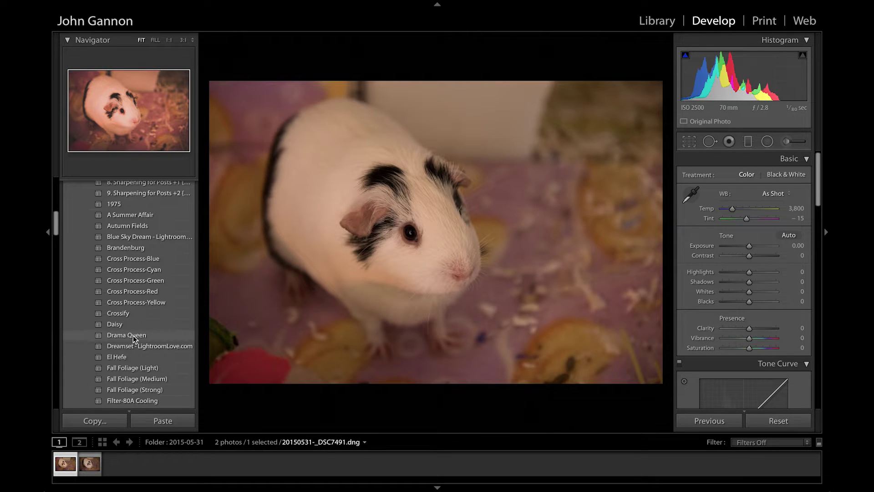
{"action": "scroll", "coordinate": [133, 337], "scroll_direction": "down", "scroll_amount": 3}
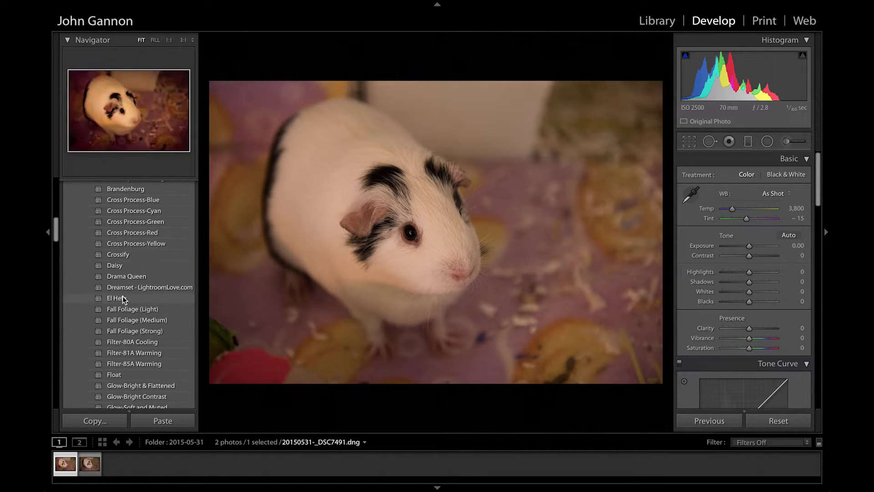
{"action": "scroll", "coordinate": [127, 324], "scroll_direction": "down", "scroll_amount": 9}
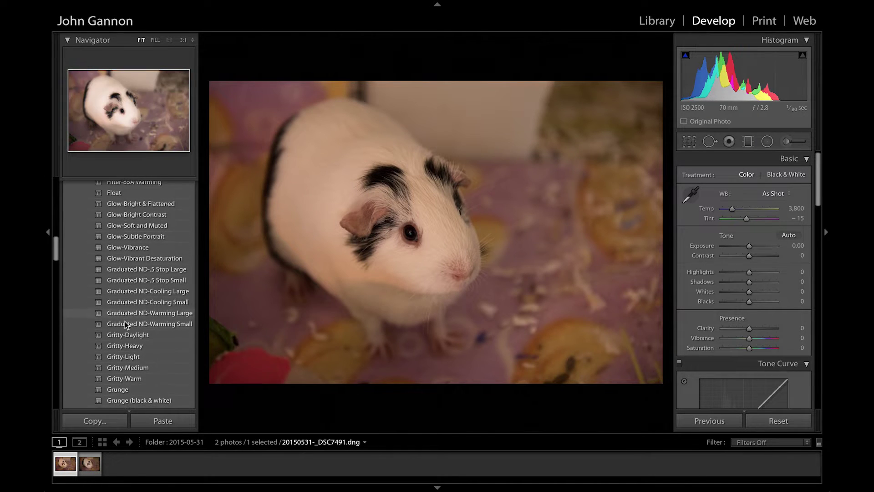
{"action": "scroll", "coordinate": [127, 325], "scroll_direction": "down", "scroll_amount": 5}
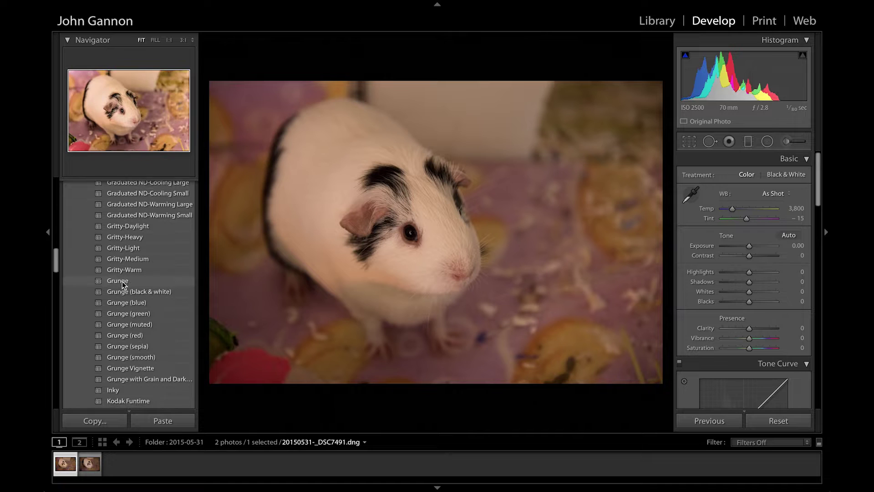
{"action": "scroll", "coordinate": [122, 284], "scroll_direction": "down", "scroll_amount": 5}
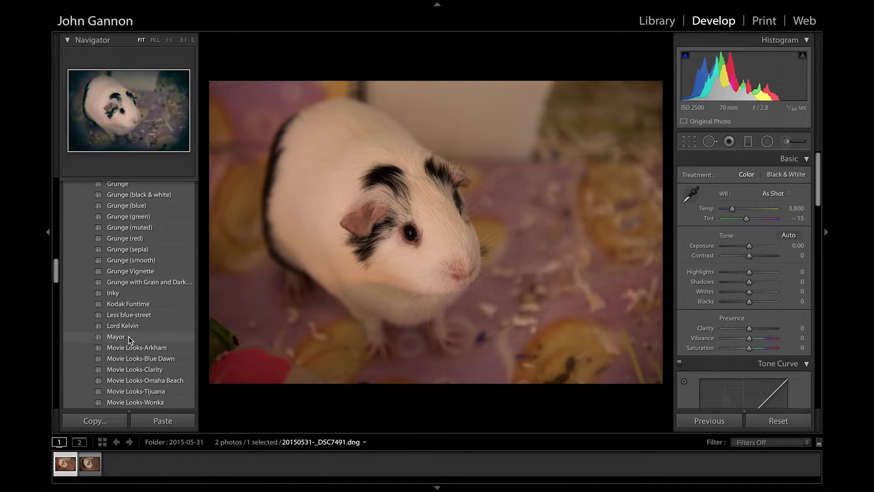
Try the "7. Sharpening +5" user preset on the guinea pig photo and undo it.
{"action": "scroll", "coordinate": [129, 339], "scroll_direction": "down", "scroll_amount": 10}
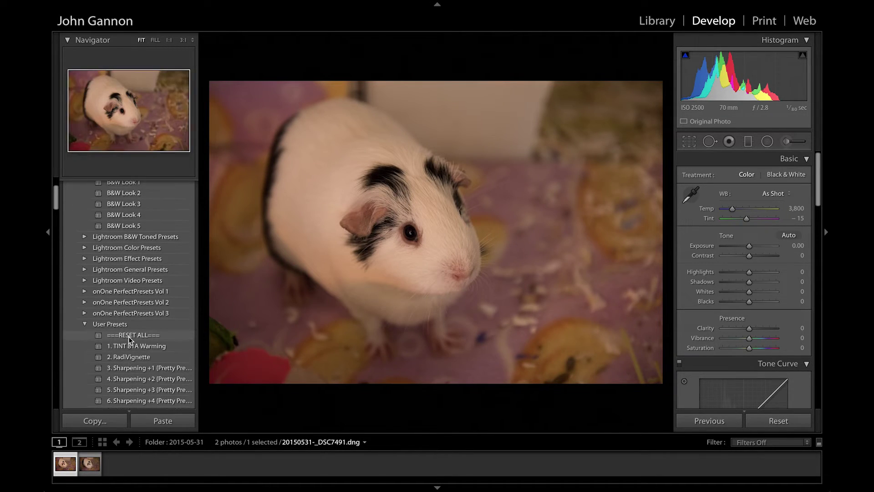
{"action": "scroll", "coordinate": [129, 340], "scroll_direction": "down", "scroll_amount": 1}
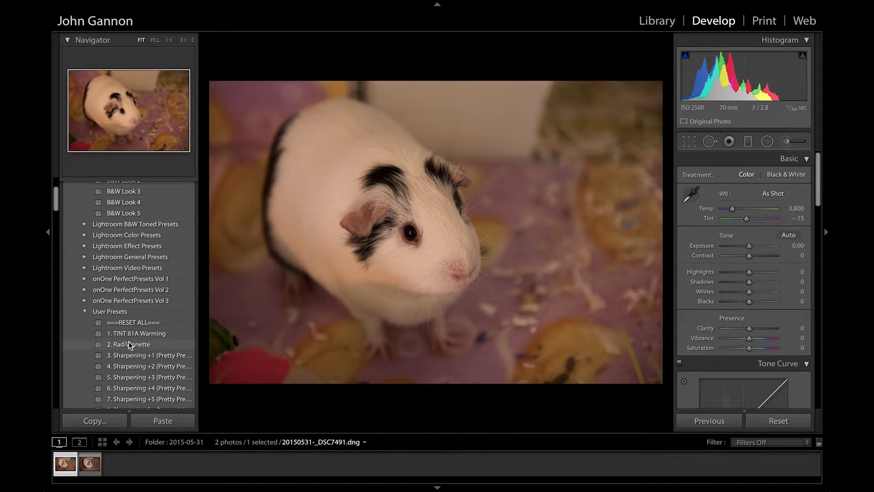
{"action": "left_click", "coordinate": [133, 400]}
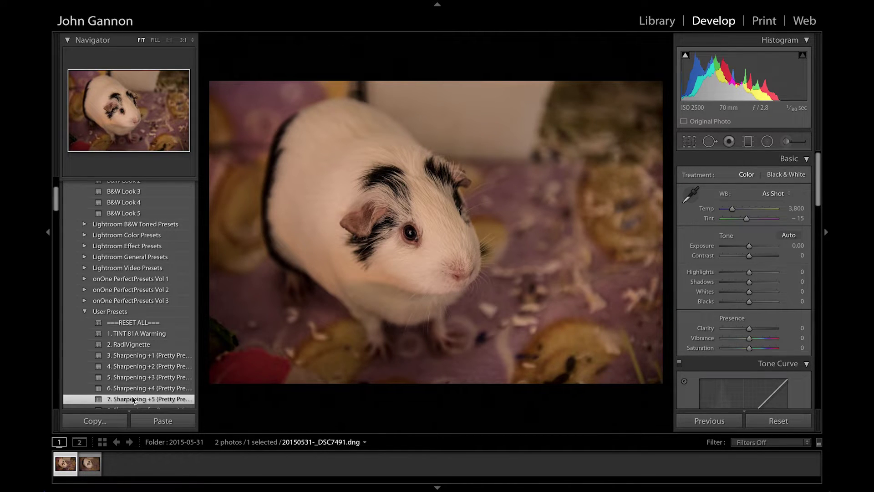
{"action": "key", "text": "ctrl+z"}
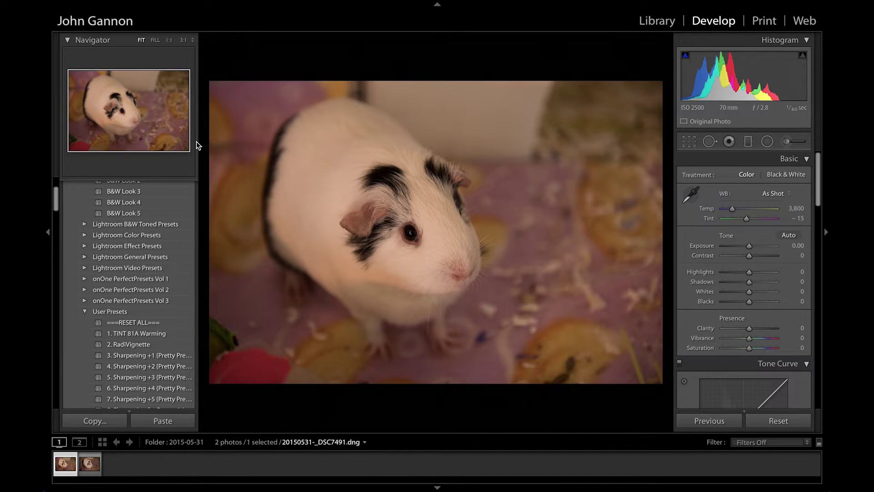
Widen the Navigator and presets panel group and narrow it again, and make the adjustment panel group slightly narrower.
{"action": "left_click_drag", "start_coordinate": [201, 147], "coordinate": [294, 146]}
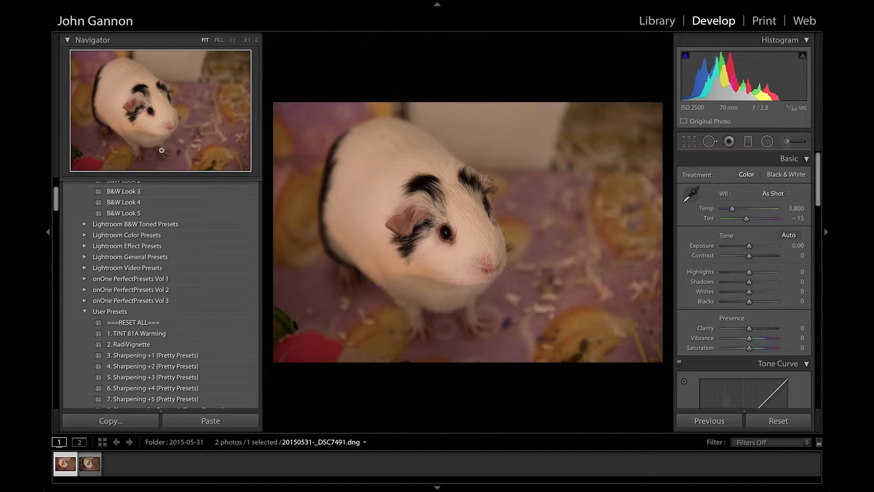
{"action": "left_click_drag", "start_coordinate": [262, 180], "coordinate": [95, 175]}
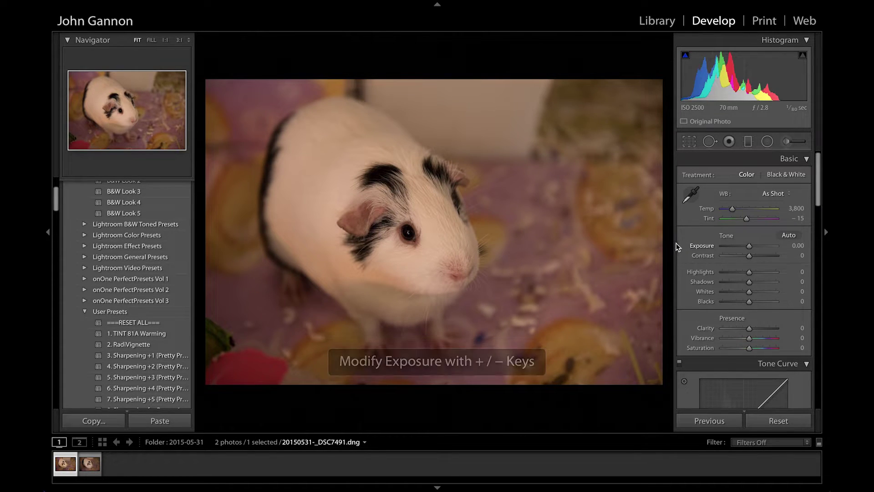
{"action": "left_click_drag", "start_coordinate": [671, 242], "coordinate": [614, 246]}
{"action": "left_click", "coordinate": [828, 222]}
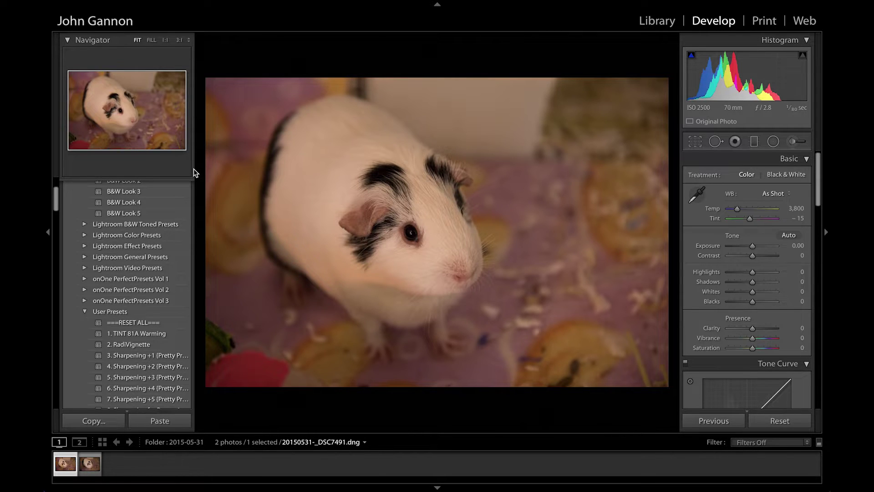
Hide the presets panel group, the module picker and the filmstrip to give the photo more room beside the adjustment panels.
{"action": "scroll", "coordinate": [176, 374], "scroll_direction": "up", "scroll_amount": 3}
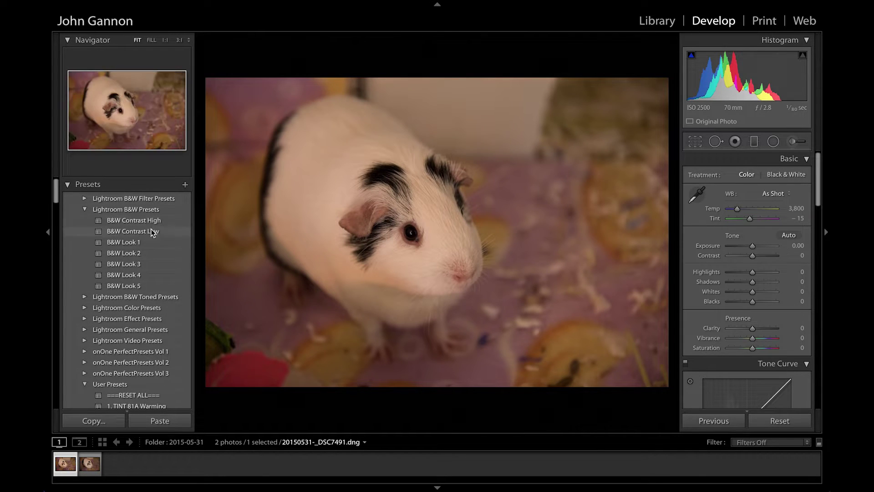
{"action": "scroll", "coordinate": [153, 295], "scroll_direction": "down", "scroll_amount": 15}
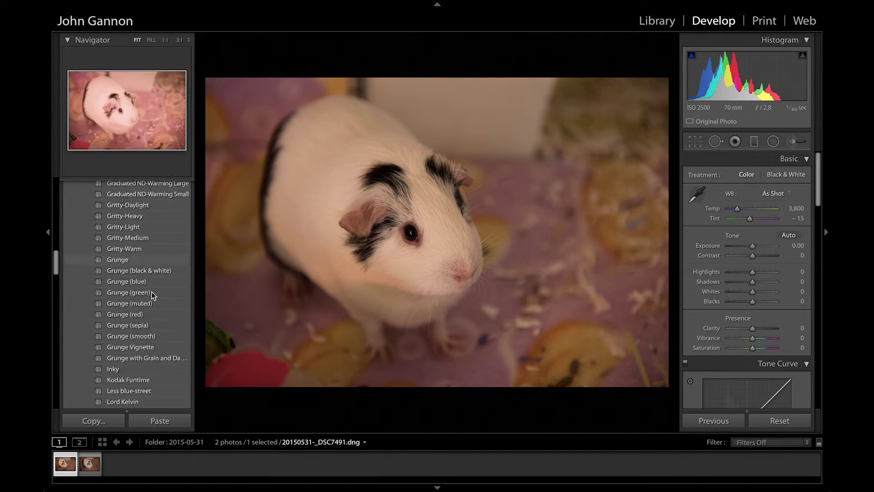
{"action": "scroll", "coordinate": [155, 293], "scroll_direction": "down", "scroll_amount": 10}
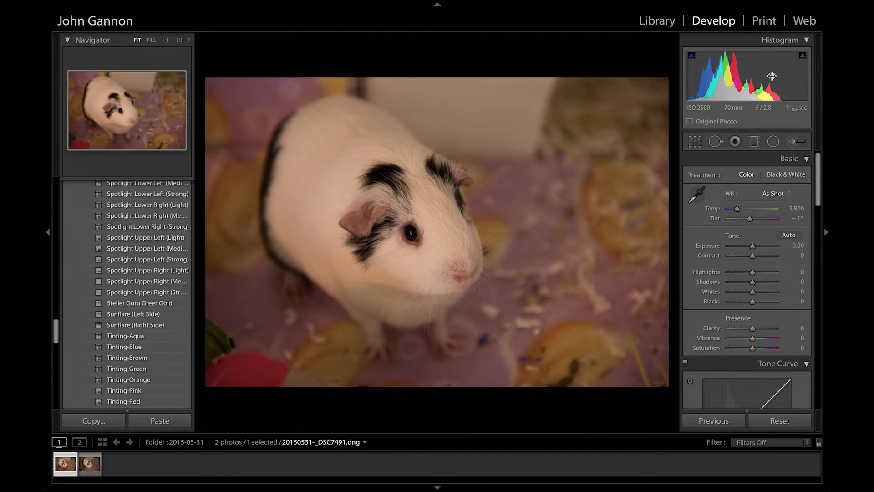
{"action": "left_click", "coordinate": [47, 233]}
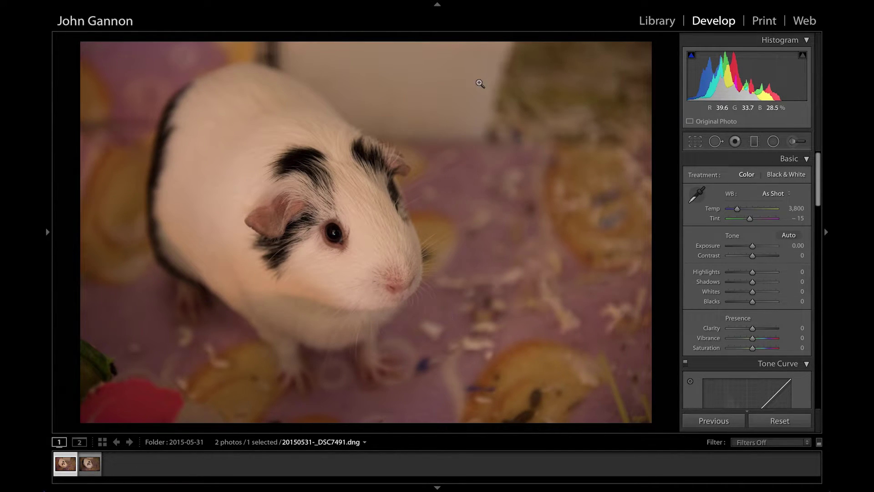
{"action": "left_click", "coordinate": [450, 8]}
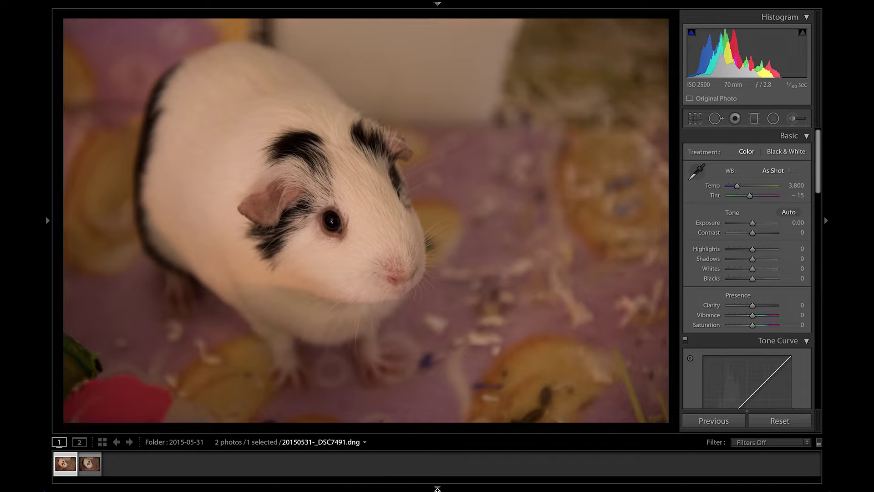
{"action": "left_click", "coordinate": [438, 488]}
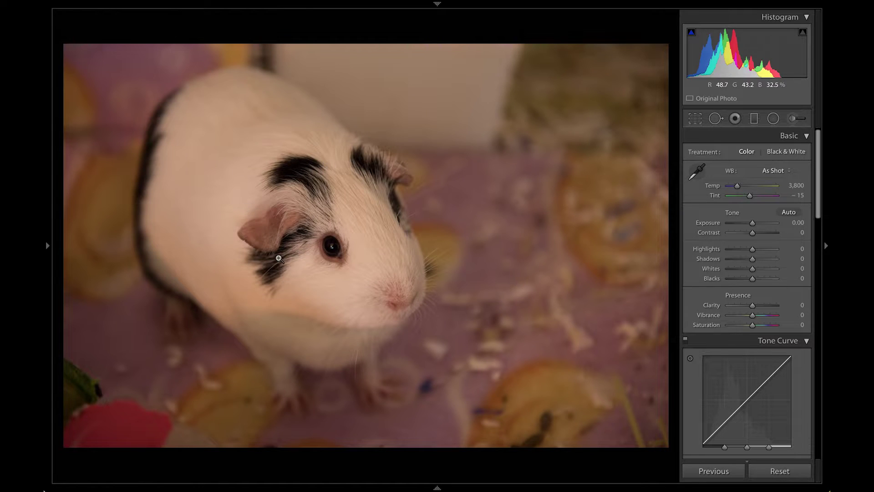
Zoom in on the guinea pig's eye, examine the detail across to the nose and background, and return to the whole photo.
{"action": "left_click", "coordinate": [326, 251]}
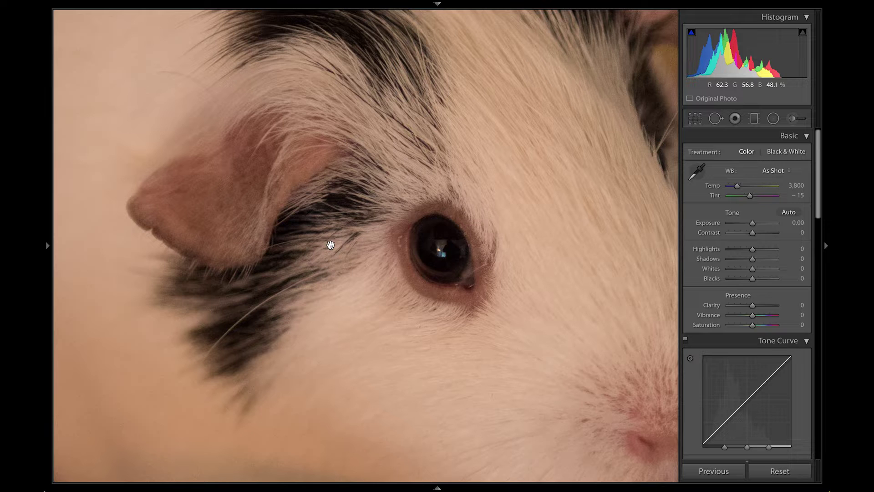
{"action": "left_click", "coordinate": [496, 266]}
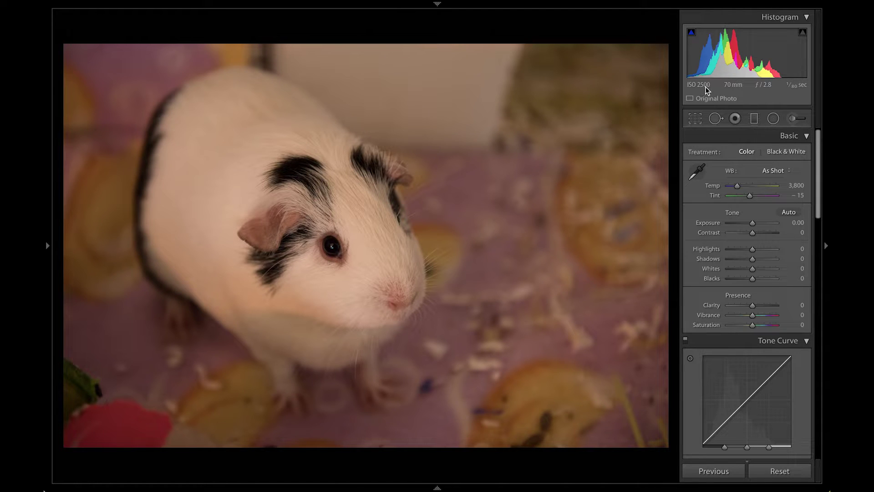
{"action": "left_click", "coordinate": [357, 258]}
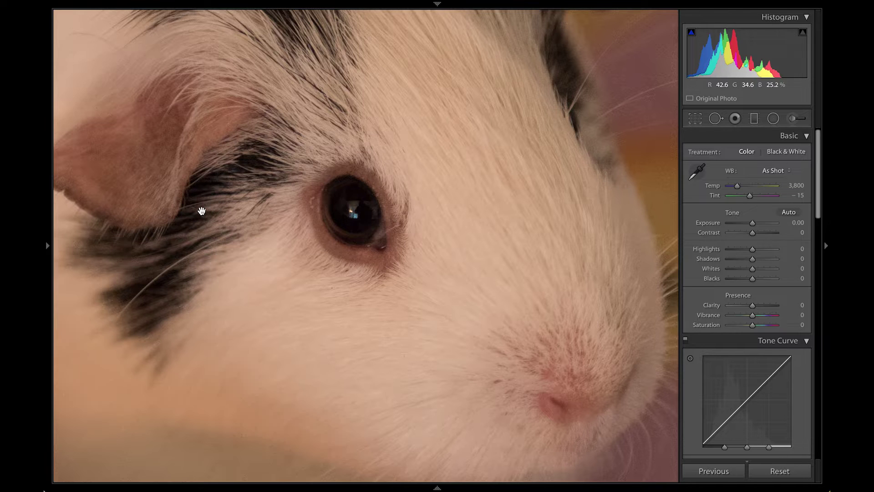
{"action": "scroll", "coordinate": [202, 211], "scroll_direction": "left", "scroll_amount": 5}
{"action": "scroll", "coordinate": [201, 212], "scroll_direction": "up", "scroll_amount": 3}
{"action": "scroll", "coordinate": [202, 211], "scroll_direction": "right", "scroll_amount": 10}
{"action": "scroll", "coordinate": [202, 212], "scroll_direction": "down", "scroll_amount": 2}
{"action": "scroll", "coordinate": [202, 211], "scroll_direction": "right", "scroll_amount": 3}
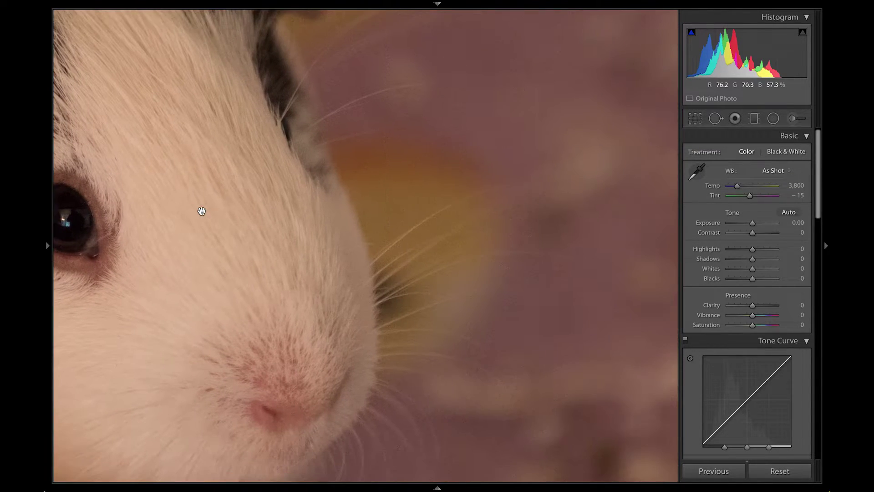
{"action": "scroll", "coordinate": [202, 211], "scroll_direction": "down", "scroll_amount": 5}
{"action": "scroll", "coordinate": [202, 211], "scroll_direction": "right", "scroll_amount": 3}
{"action": "scroll", "coordinate": [202, 211], "scroll_direction": "down", "scroll_amount": 3}
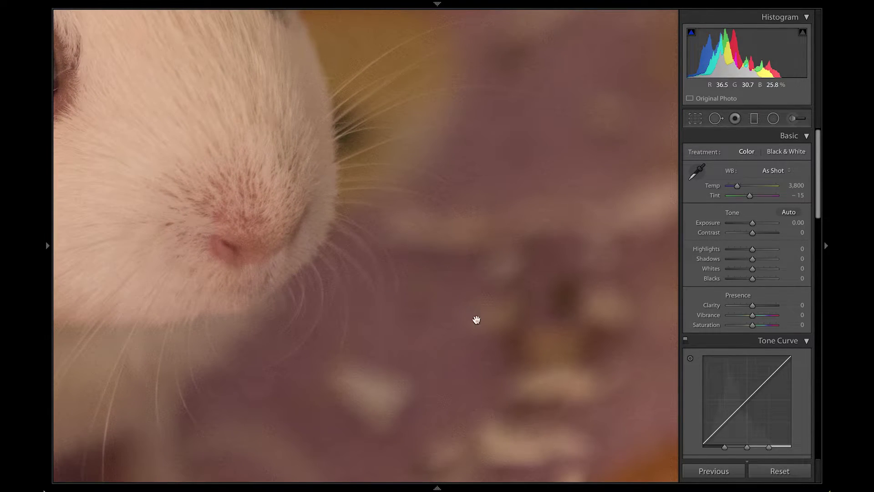
{"action": "left_click", "coordinate": [494, 339]}
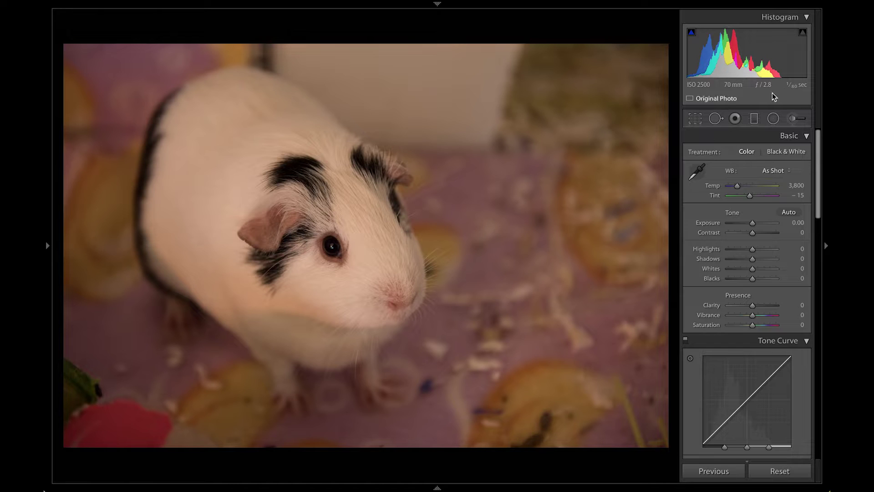
Look over the adjustment panels from Basic through Tone Curve, HSL, Detail and Lens Corrections to Camera Calibration.
{"action": "scroll", "coordinate": [753, 226], "scroll_direction": "down", "scroll_amount": 5}
{"action": "scroll", "coordinate": [752, 226], "scroll_direction": "down", "scroll_amount": 10}
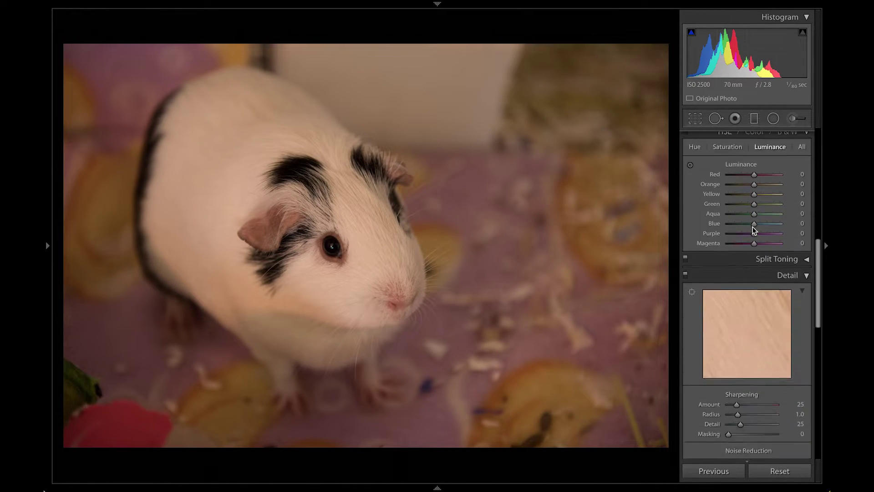
{"action": "scroll", "coordinate": [753, 227], "scroll_direction": "down", "scroll_amount": 8}
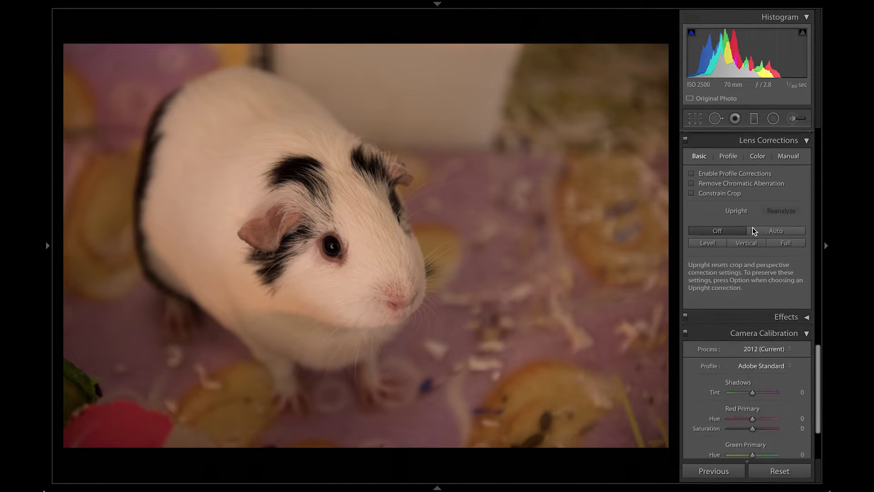
{"action": "scroll", "coordinate": [753, 228], "scroll_direction": "up", "scroll_amount": 12}
{"action": "scroll", "coordinate": [753, 228], "scroll_direction": "up", "scroll_amount": 10}
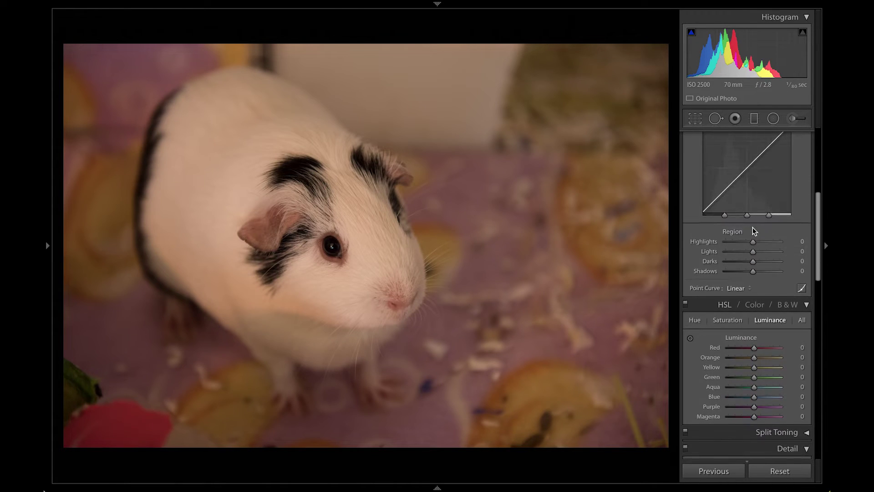
Look over the options for showing and hiding adjustment panels from the Basic and Tone Curve headers.
{"action": "right_click", "coordinate": [751, 137]}
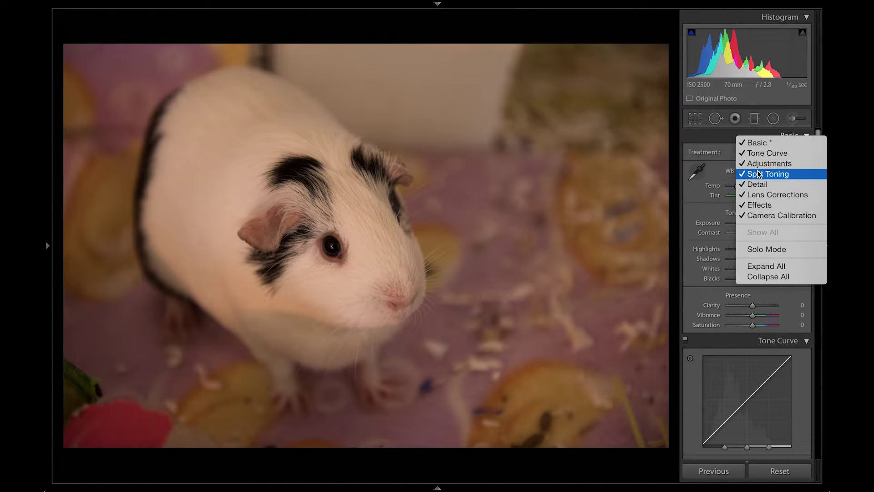
{"action": "left_click", "coordinate": [731, 139]}
{"action": "right_click", "coordinate": [729, 136]}
{"action": "left_click", "coordinate": [711, 133]}
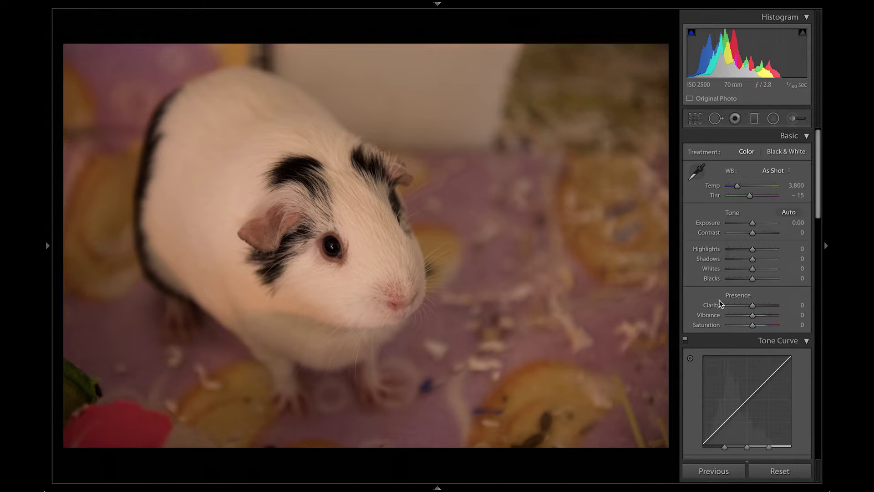
{"action": "right_click", "coordinate": [718, 343]}
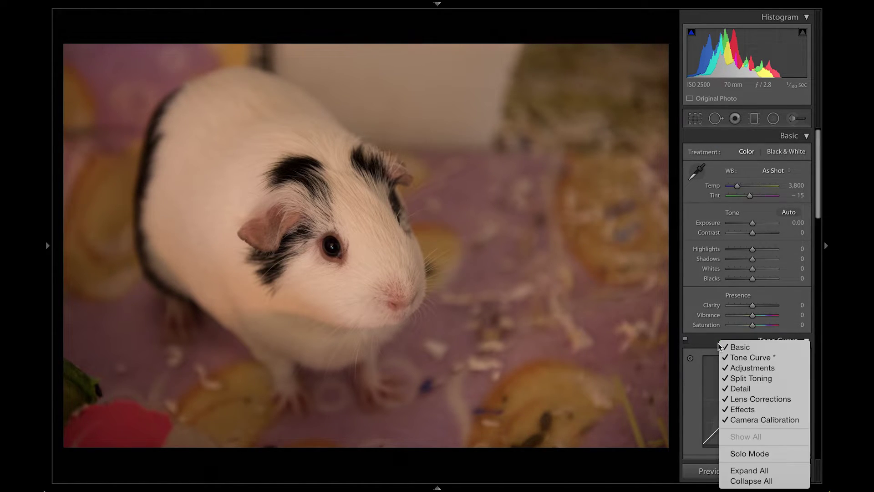
{"action": "left_click", "coordinate": [712, 341]}
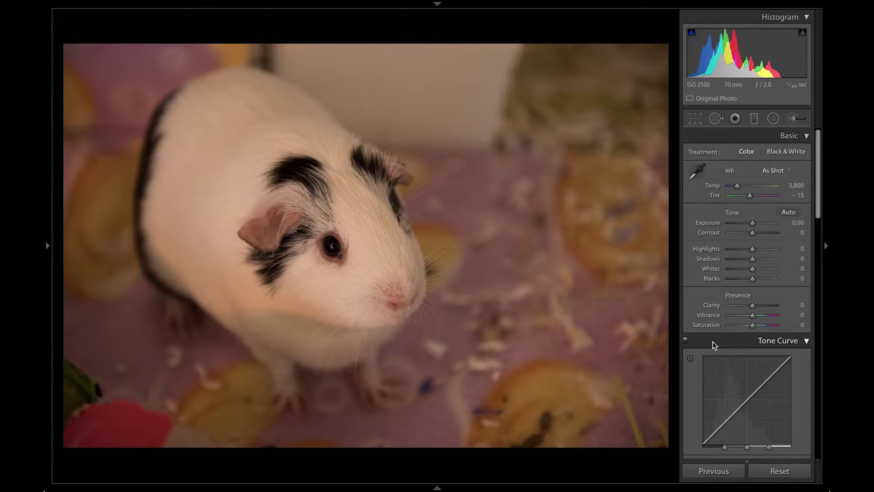
Hide the Tone Curve panel from the adjustment panels and show it again.
{"action": "right_click", "coordinate": [728, 138]}
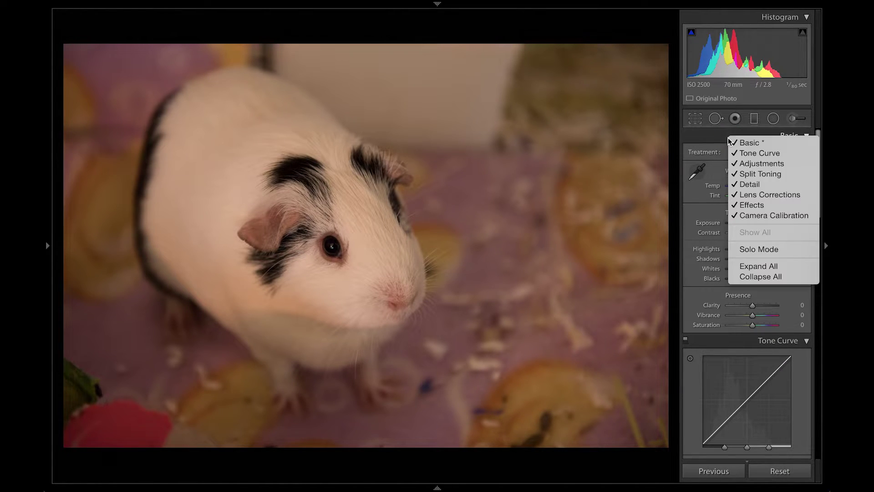
{"action": "left_click", "coordinate": [750, 156]}
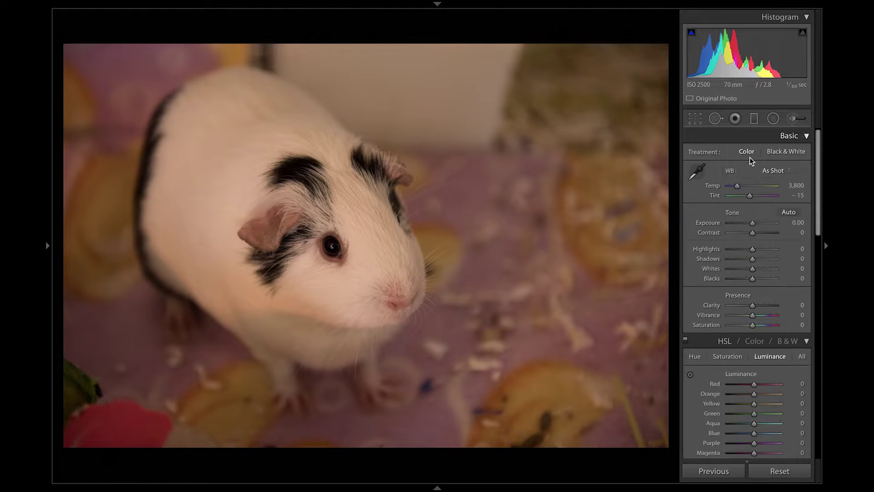
{"action": "right_click", "coordinate": [734, 135]}
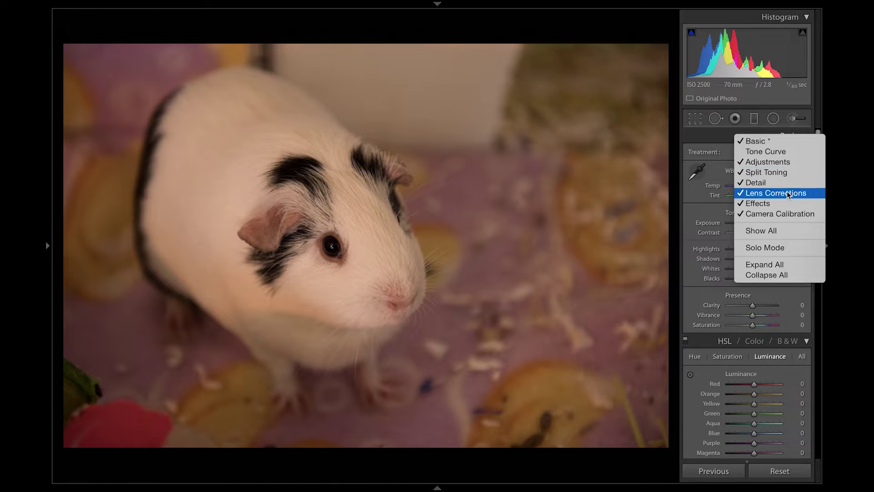
{"action": "left_click", "coordinate": [761, 152]}
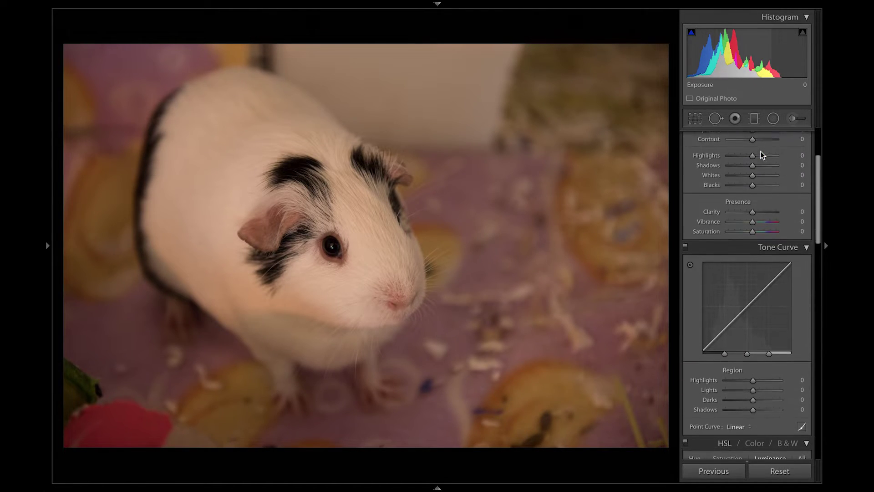
Collapse the Tone Curve, HSL, Detail, Lens Corrections and Camera Calibration panels, leaving Basic expanded.
{"action": "left_click", "coordinate": [808, 248]}
{"action": "left_click", "coordinate": [808, 261]}
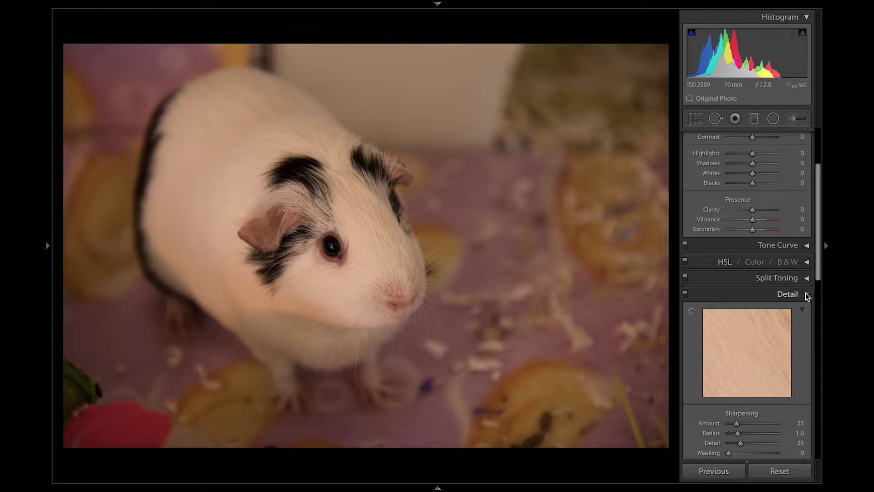
{"action": "left_click", "coordinate": [807, 294]}
{"action": "left_click", "coordinate": [806, 310]}
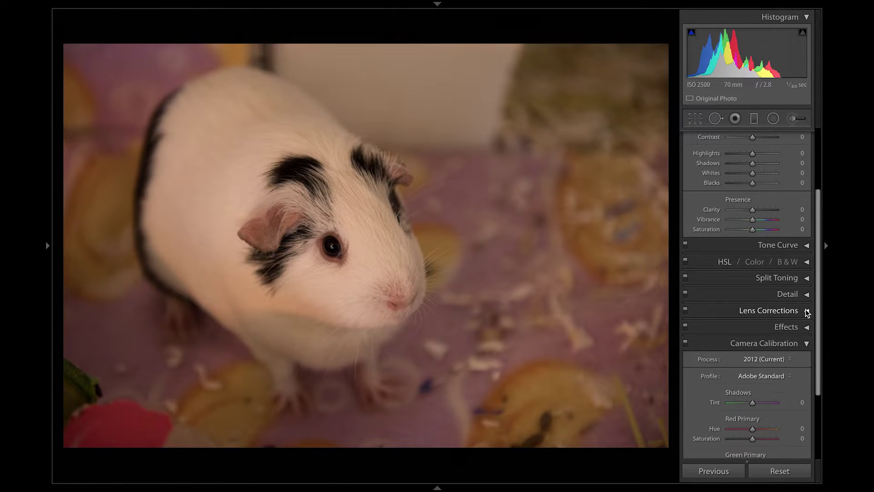
{"action": "left_click", "coordinate": [806, 344]}
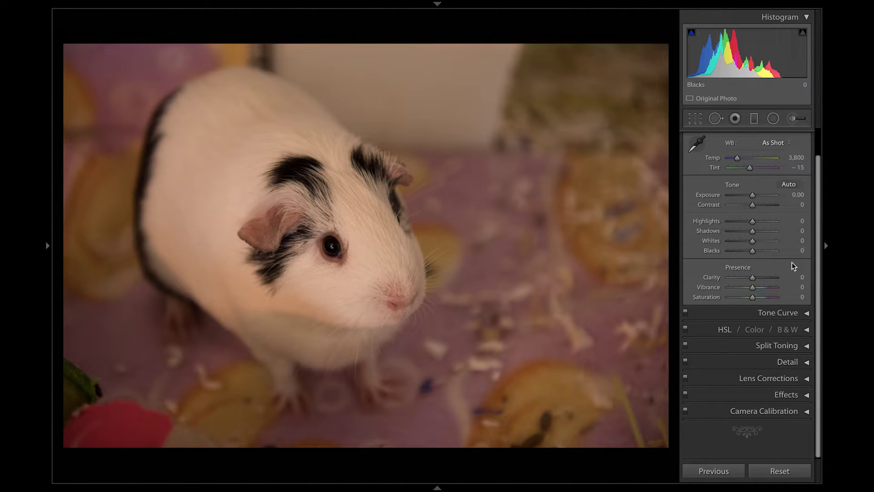
{"action": "scroll", "coordinate": [792, 262], "scroll_direction": "up", "scroll_amount": 2}
{"action": "scroll", "coordinate": [807, 380], "scroll_direction": "down", "scroll_amount": 1}
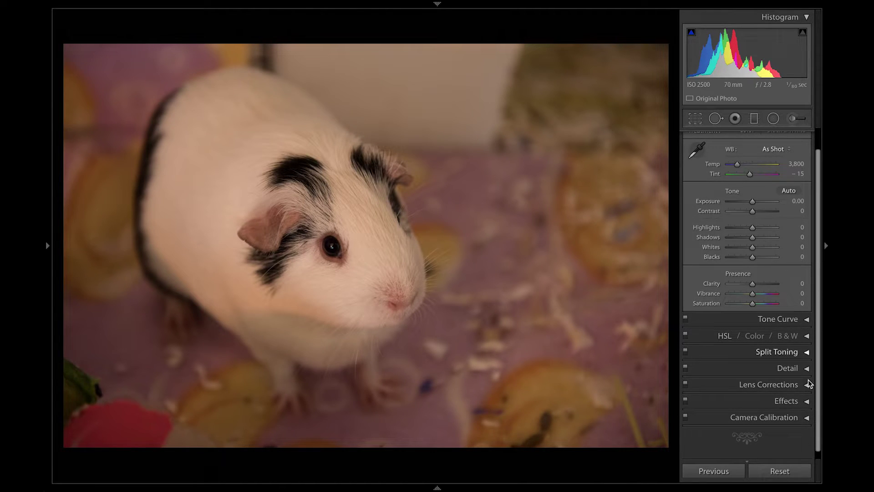
Expand the Camera Calibration, Lens Corrections and Detail panels.
{"action": "left_click", "coordinate": [806, 416]}
{"action": "left_click", "coordinate": [807, 251]}
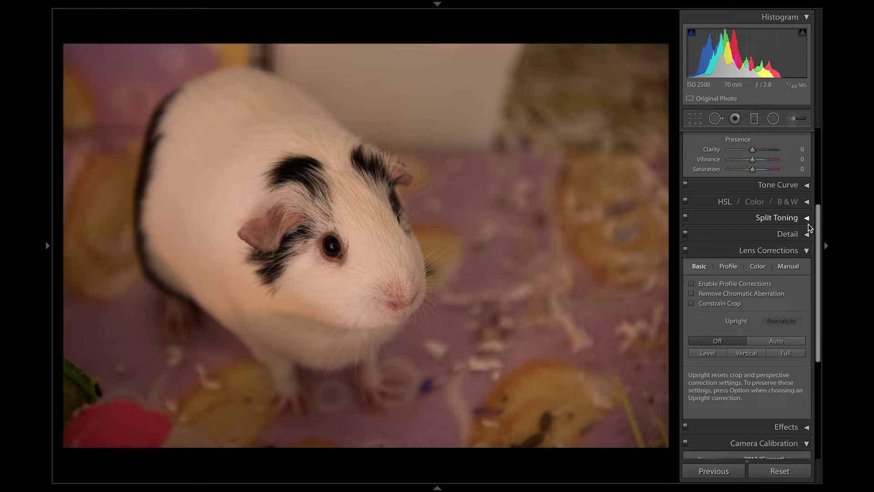
{"action": "left_click", "coordinate": [807, 235]}
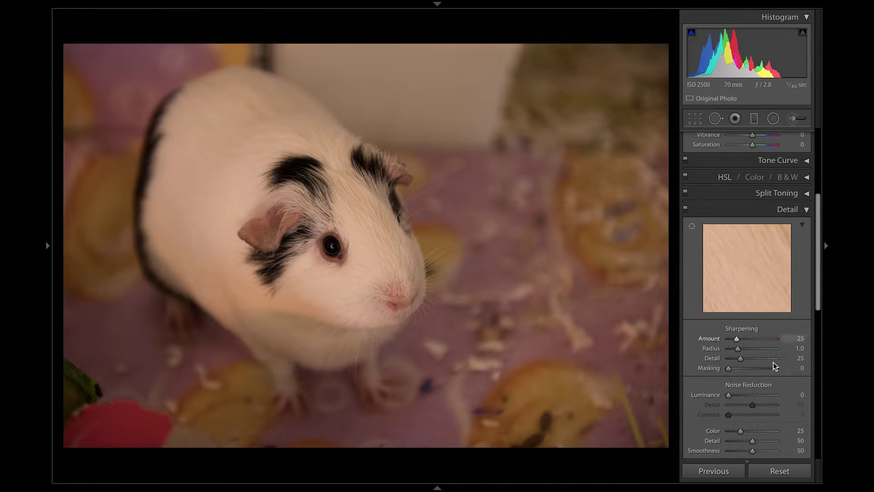
{"action": "scroll", "coordinate": [794, 188], "scroll_direction": "up", "scroll_amount": 1}
{"action": "scroll", "coordinate": [795, 187], "scroll_direction": "up", "scroll_amount": 3}
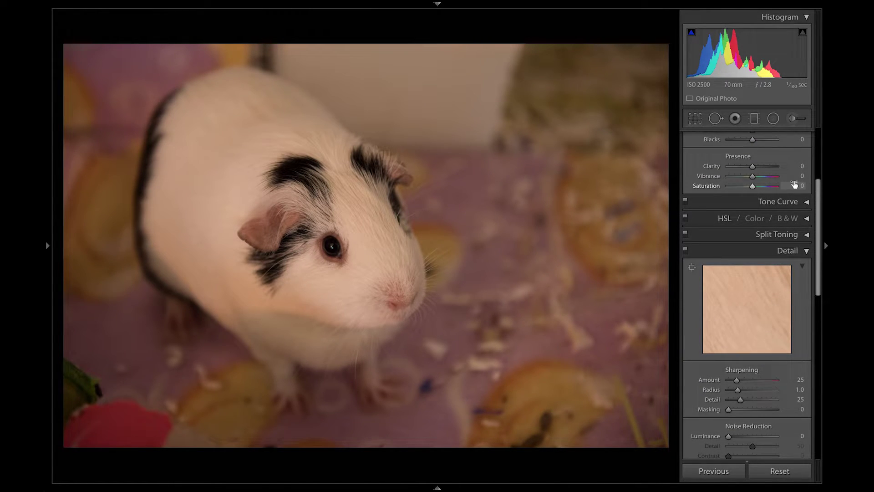
Expand the HSL panel, look through its Saturation, Hue and Luminance sliders, and survey the expanded panels.
{"action": "left_click", "coordinate": [808, 219]}
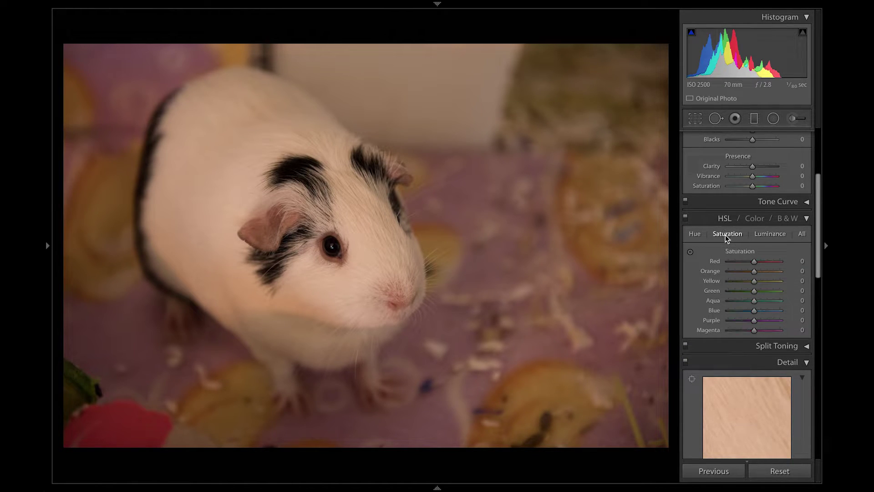
{"action": "left_click", "coordinate": [694, 234]}
{"action": "left_click", "coordinate": [769, 233]}
{"action": "scroll", "coordinate": [779, 260], "scroll_direction": "up", "scroll_amount": 5}
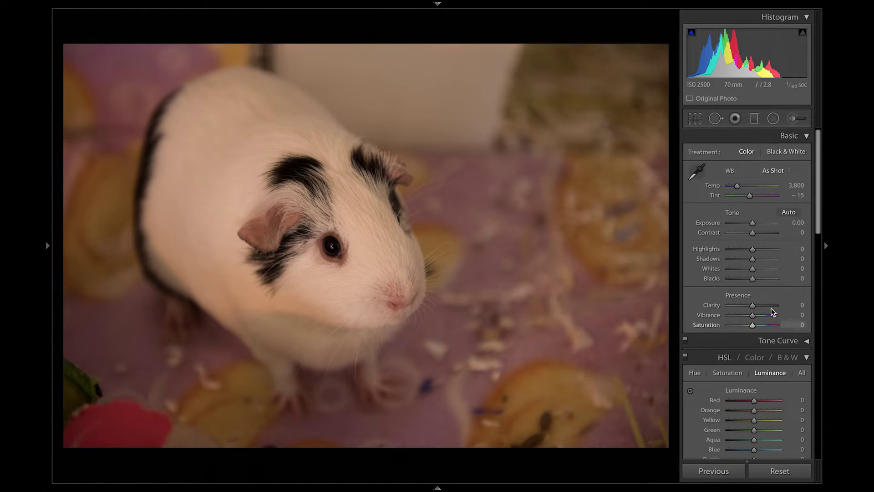
{"action": "scroll", "coordinate": [778, 258], "scroll_direction": "down", "scroll_amount": 10}
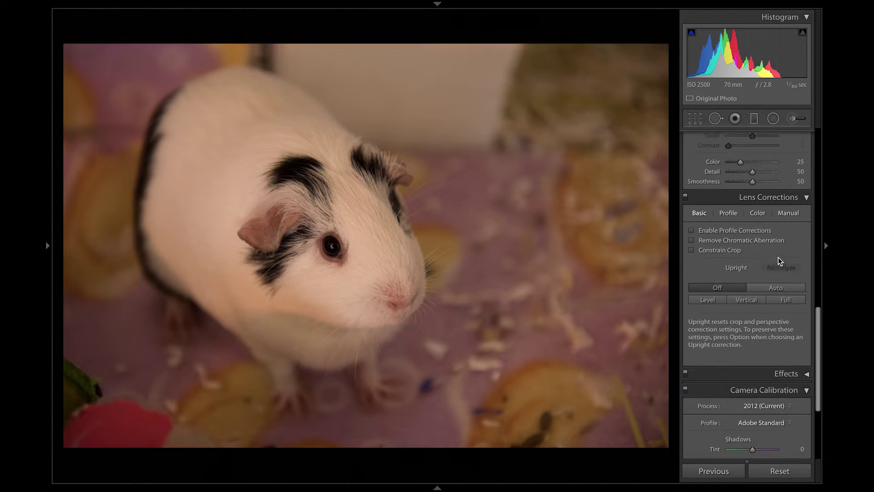
{"action": "scroll", "coordinate": [778, 257], "scroll_direction": "up", "scroll_amount": 8}
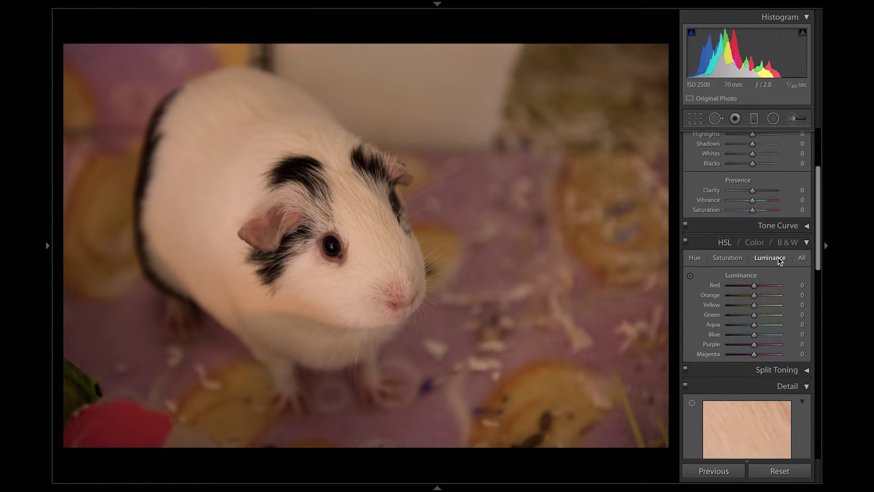
{"action": "scroll", "coordinate": [778, 258], "scroll_direction": "up", "scroll_amount": 1}
Expand the Tone Curve panel briefly and collapse it again, returning to the Basic adjustments.
{"action": "left_click", "coordinate": [798, 231]}
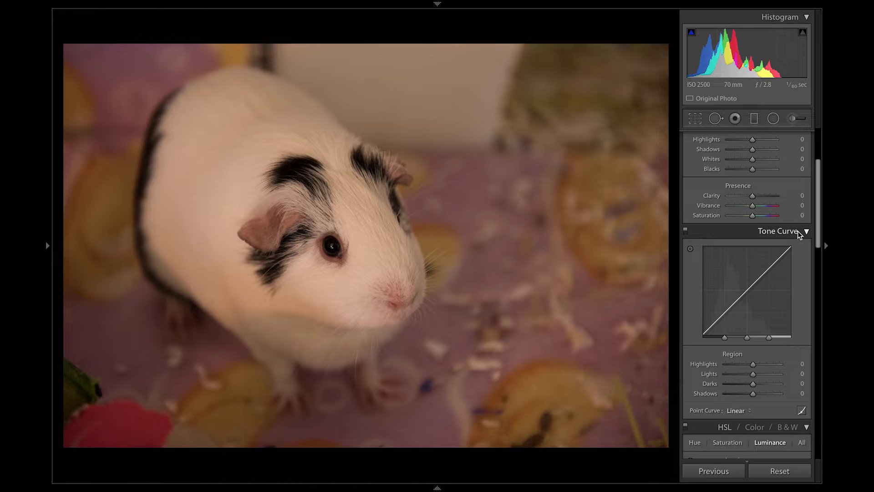
{"action": "left_click", "coordinate": [798, 230]}
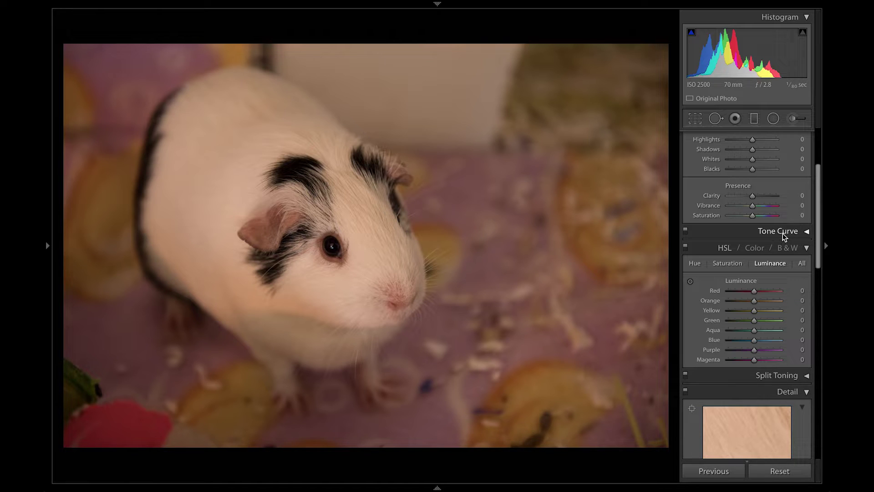
{"action": "scroll", "coordinate": [783, 233], "scroll_direction": "up", "scroll_amount": 3}
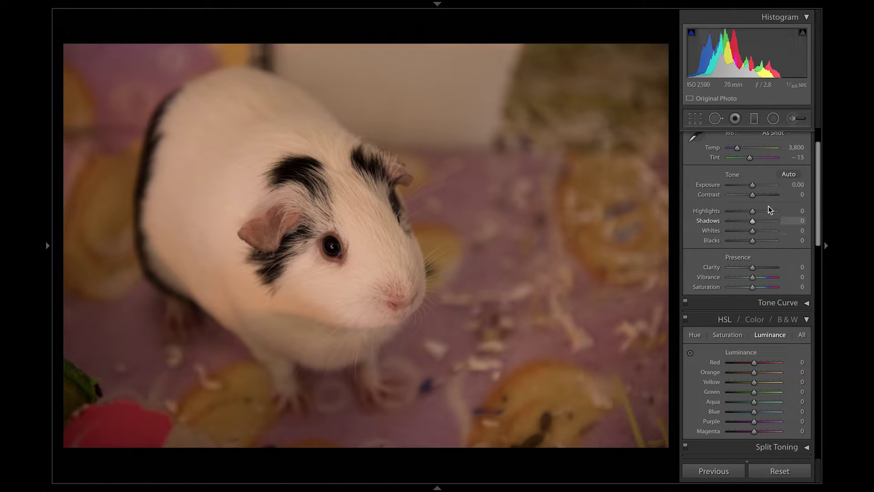
{"action": "scroll", "coordinate": [728, 192], "scroll_direction": "up", "scroll_amount": 2}
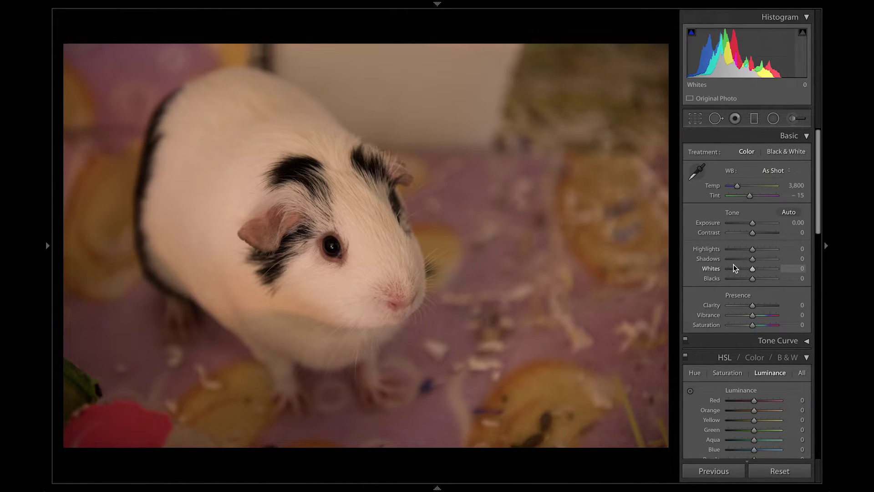
Expand the Tone Curve panel, try shifting its Highlights region slider and reset that slider.
{"action": "left_click", "coordinate": [775, 341]}
{"action": "scroll", "coordinate": [746, 368], "scroll_direction": "down", "scroll_amount": 5}
{"action": "mouse_move", "coordinate": [738, 357]}
{"action": "left_mouse_down"}
{"action": "mouse_move", "coordinate": [726, 359]}
{"action": "mouse_move", "coordinate": [769, 359]}
{"action": "mouse_move", "coordinate": [720, 361]}
{"action": "mouse_move", "coordinate": [745, 362]}
{"action": "left_mouse_up"}
{"action": "double_click", "coordinate": [711, 360]}
Try shifting the Highlights slider in the Basic panel, reset it, and glance through the remaining adjustment panels.
{"action": "scroll", "coordinate": [784, 259], "scroll_direction": "up", "scroll_amount": 3}
{"action": "mouse_move", "coordinate": [736, 204]}
{"action": "left_mouse_down"}
{"action": "mouse_move", "coordinate": [711, 205]}
{"action": "mouse_move", "coordinate": [759, 212]}
{"action": "mouse_move", "coordinate": [685, 211]}
{"action": "mouse_move", "coordinate": [759, 217]}
{"action": "mouse_move", "coordinate": [740, 212]}
{"action": "left_mouse_up"}
{"action": "double_click", "coordinate": [713, 204]}
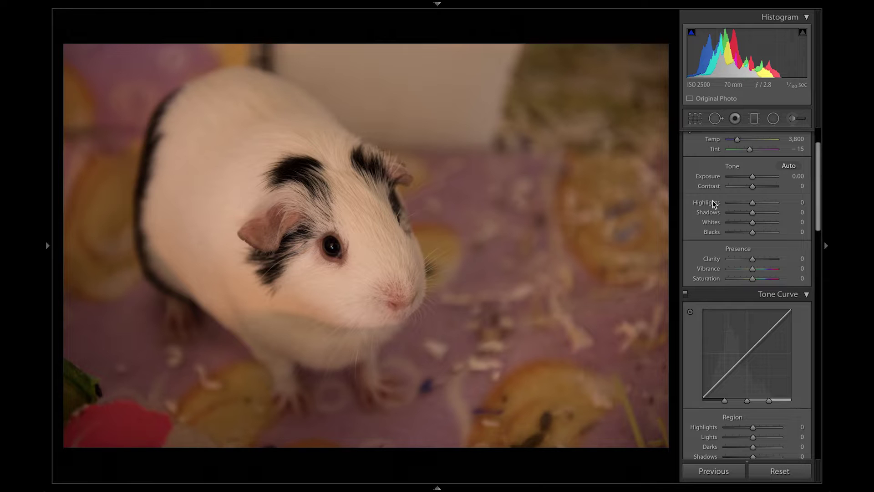
{"action": "key", "text": "."}
{"action": "scroll", "coordinate": [722, 325], "scroll_direction": "down", "scroll_amount": 15}
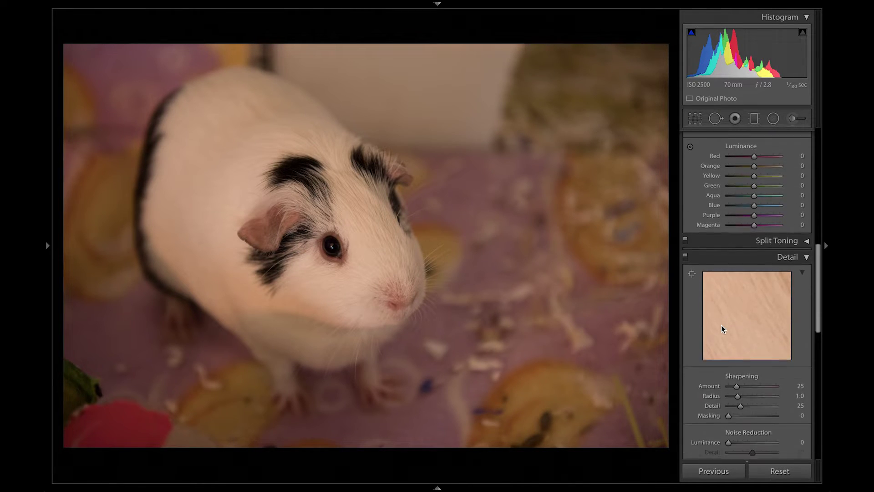
{"action": "scroll", "coordinate": [723, 327], "scroll_direction": "up", "scroll_amount": 20}
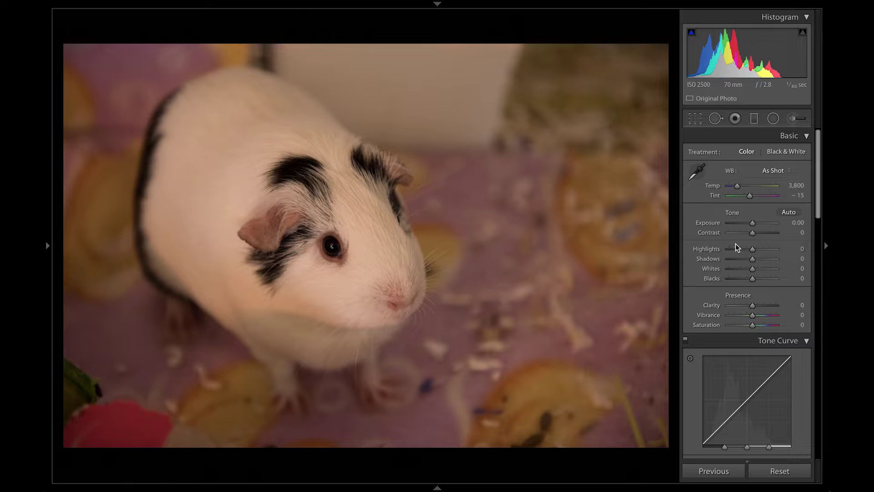
Reveal the filmstrip and examine the Copy Settings options for the first photo, leaving without copying anything.
{"action": "mouse_move", "coordinate": [467, 489]}
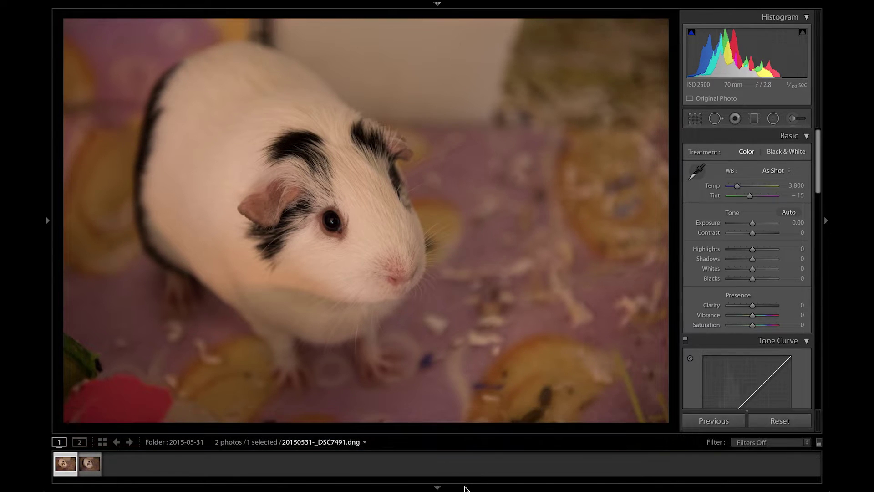
{"action": "left_click", "coordinate": [88, 469]}
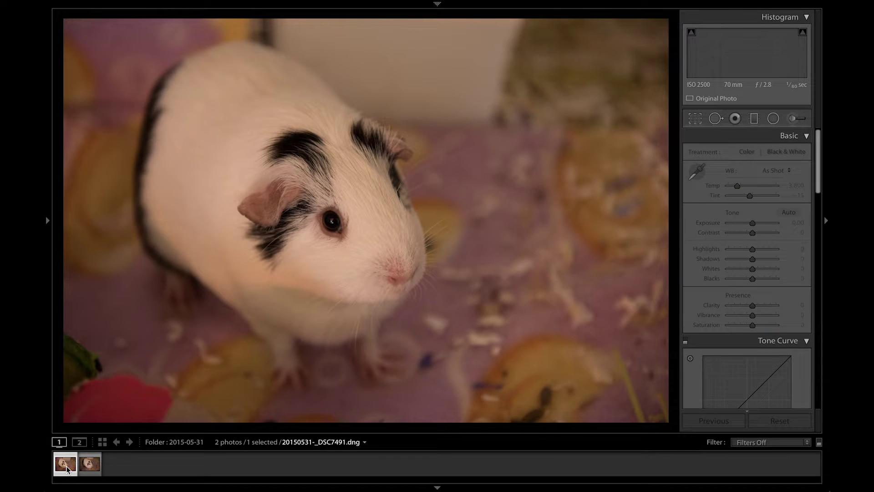
{"action": "right_click", "coordinate": [67, 466]}
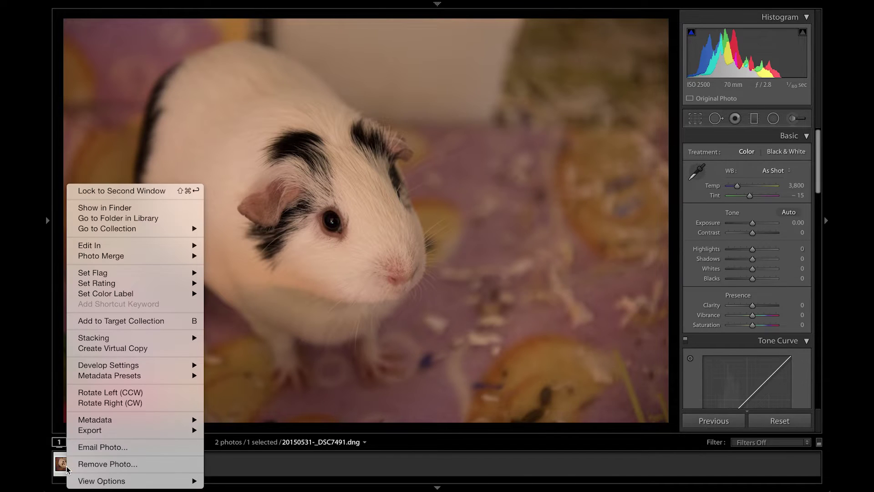
{"action": "mouse_move", "coordinate": [151, 366]}
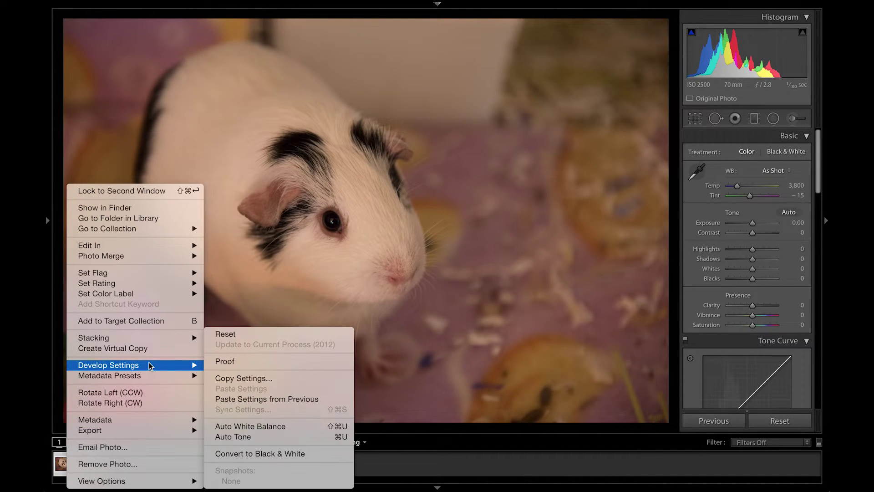
{"action": "left_click", "coordinate": [245, 379]}
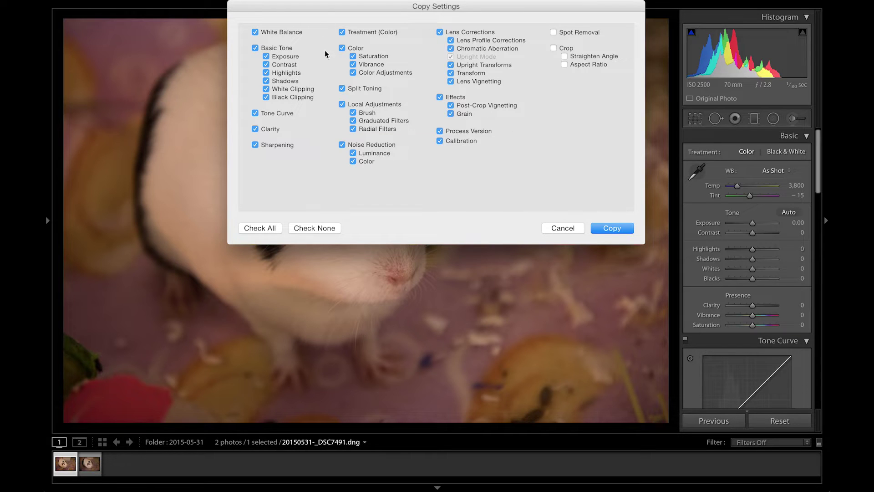
{"action": "left_click", "coordinate": [567, 228]}
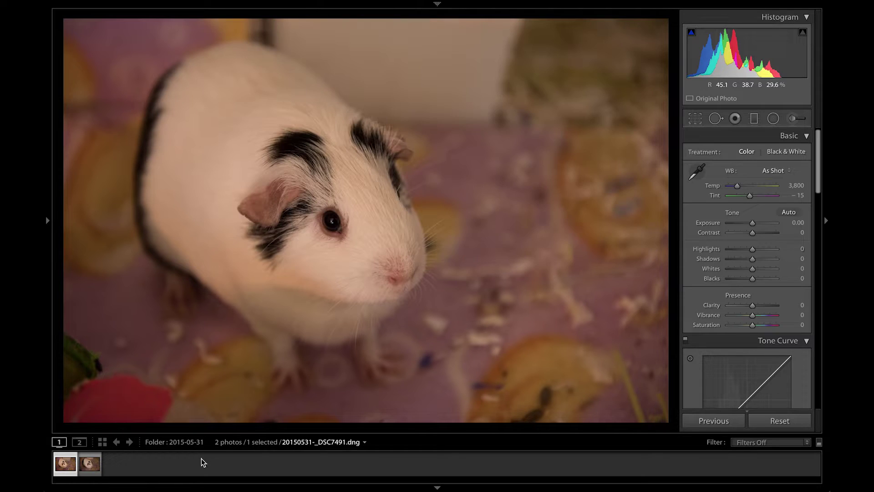
Copy the develop settings of 20150531-_DSC7492.dng and paste them onto 20150531-_DSC7491.dng.
{"action": "right_click", "coordinate": [86, 472]}
{"action": "left_click", "coordinate": [67, 466]}
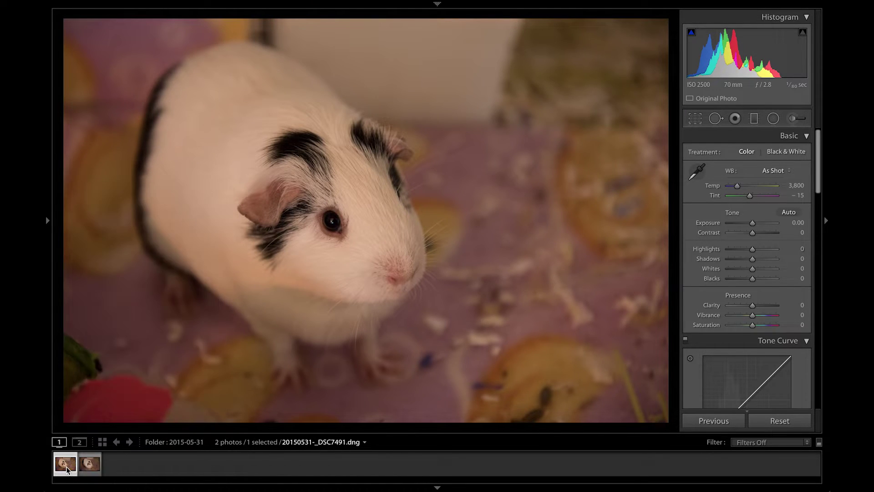
{"action": "left_click", "coordinate": [90, 467]}
{"action": "right_click", "coordinate": [89, 470]}
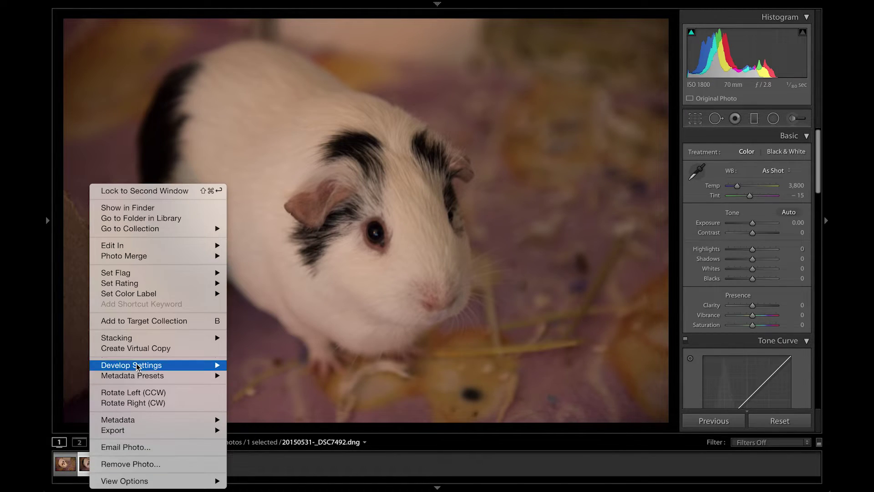
{"action": "mouse_move", "coordinate": [137, 367]}
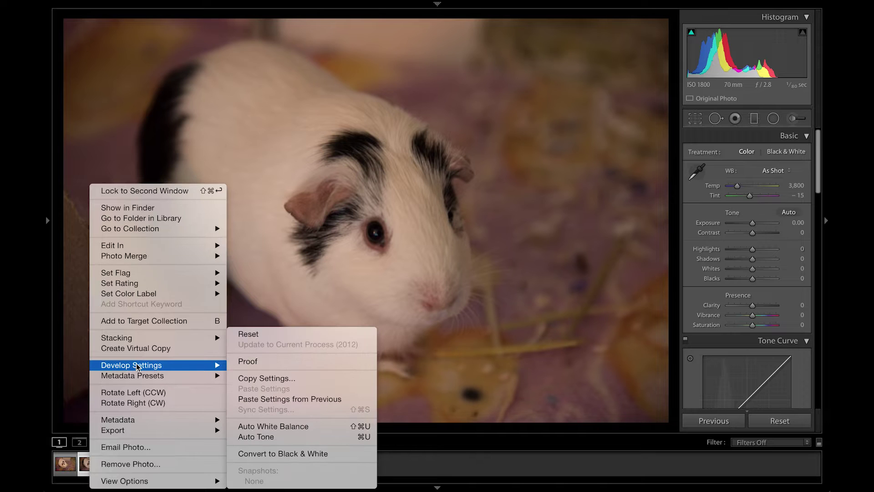
{"action": "left_click", "coordinate": [285, 378]}
{"action": "left_click", "coordinate": [610, 228]}
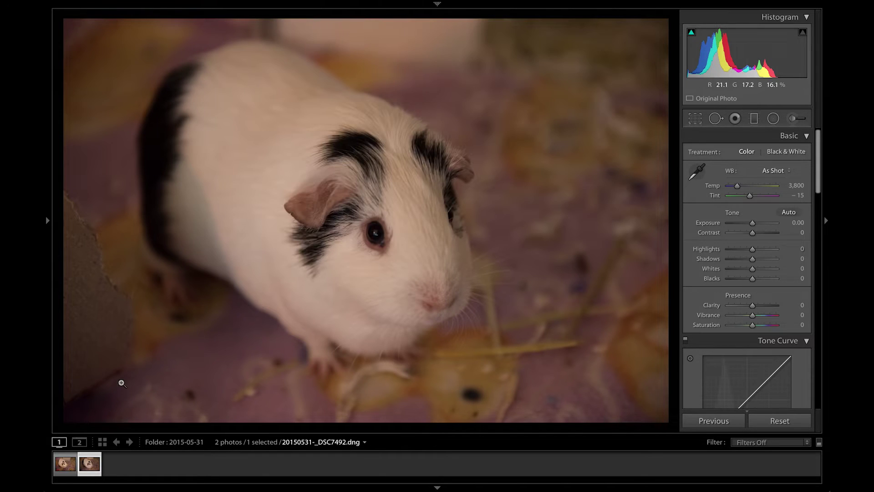
{"action": "left_click", "coordinate": [71, 465]}
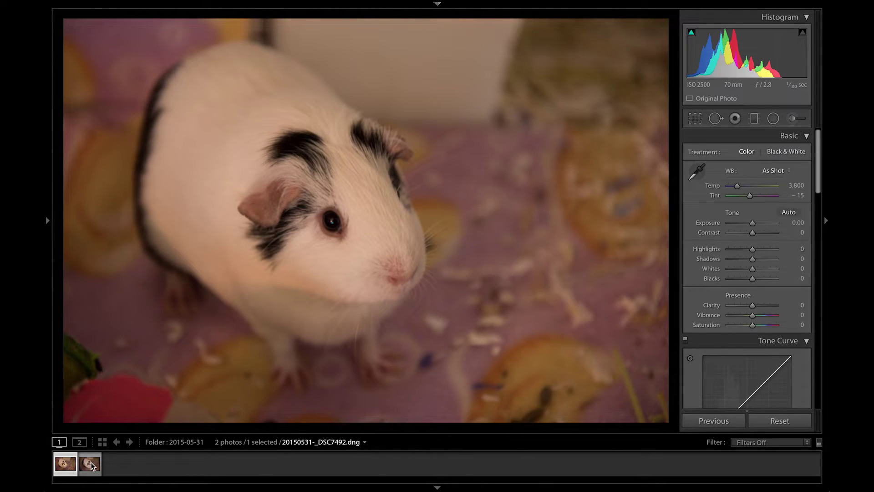
{"action": "right_click", "coordinate": [62, 465]}
{"action": "mouse_move", "coordinate": [155, 367]}
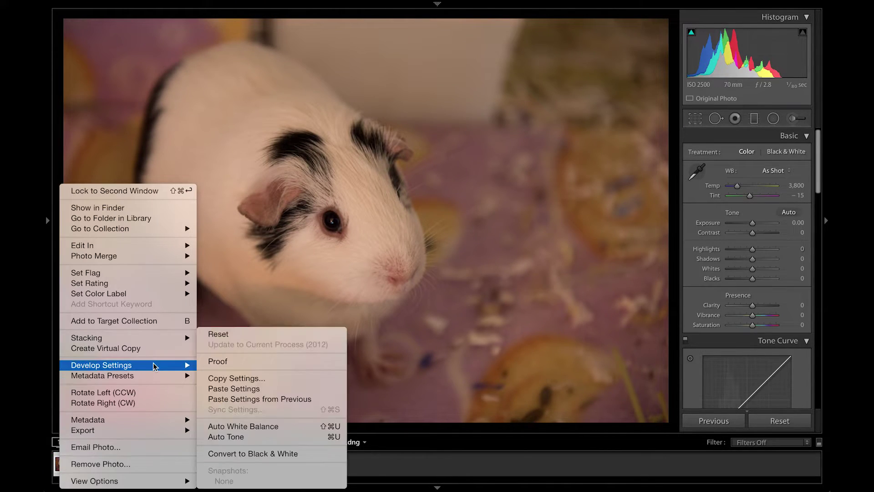
{"action": "left_click", "coordinate": [252, 393]}
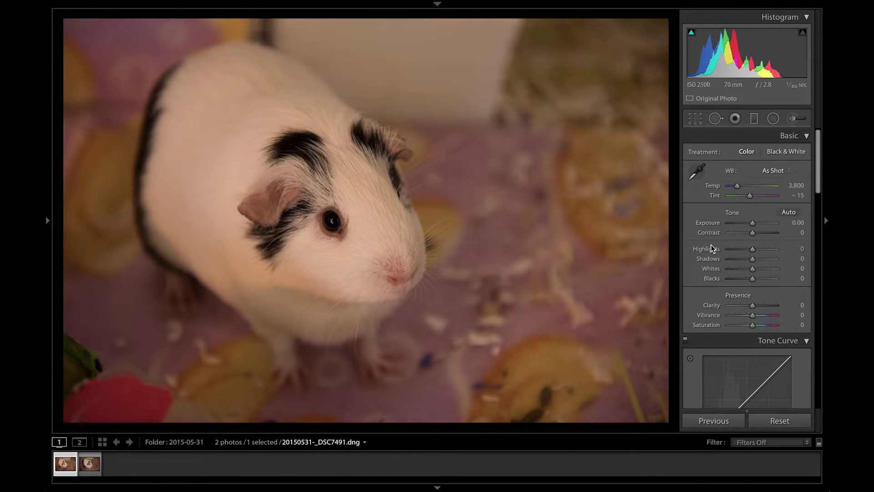
Adjust the first photo to Highlights −100, Shadows +100, Whites +29, Blacks −41, Clarity +36 and Vibrance +33.
{"action": "left_click_drag", "start_coordinate": [742, 249], "coordinate": [743, 279]}
{"action": "left_click_drag", "start_coordinate": [753, 315], "coordinate": [761, 306]}
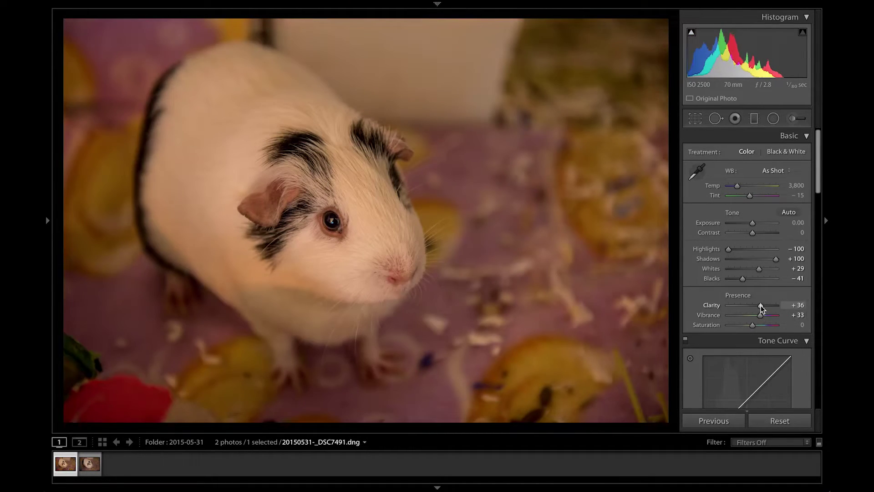
{"action": "scroll", "coordinate": [748, 153], "scroll_direction": "down", "scroll_amount": 10}
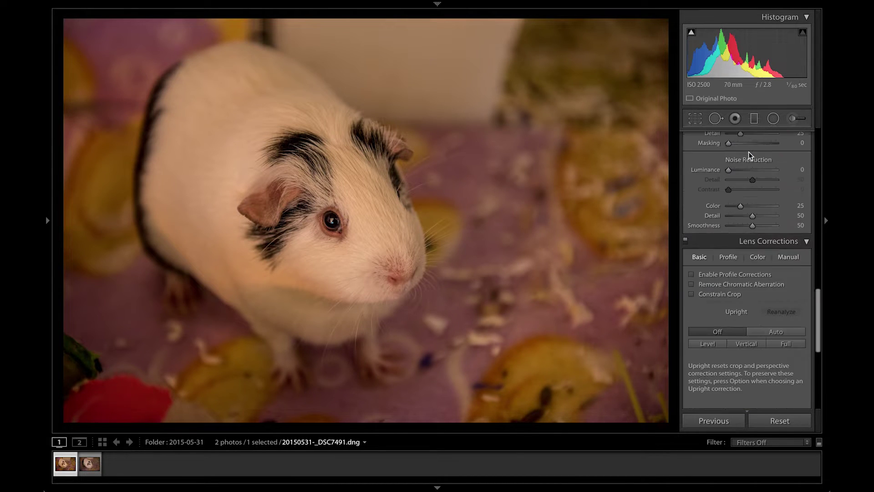
Copy the first photo's develop settings with the preselected options and paste them onto the second photo.
{"action": "right_click", "coordinate": [76, 465]}
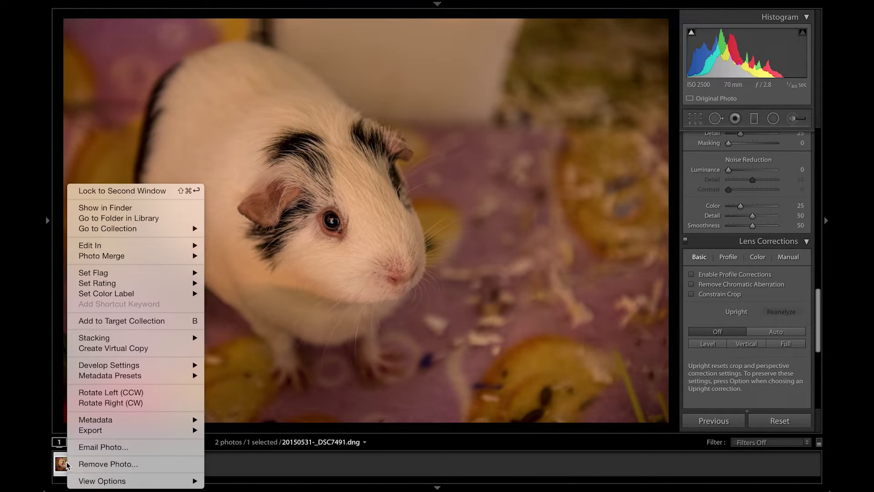
{"action": "mouse_move", "coordinate": [124, 367]}
{"action": "left_click", "coordinate": [260, 381]}
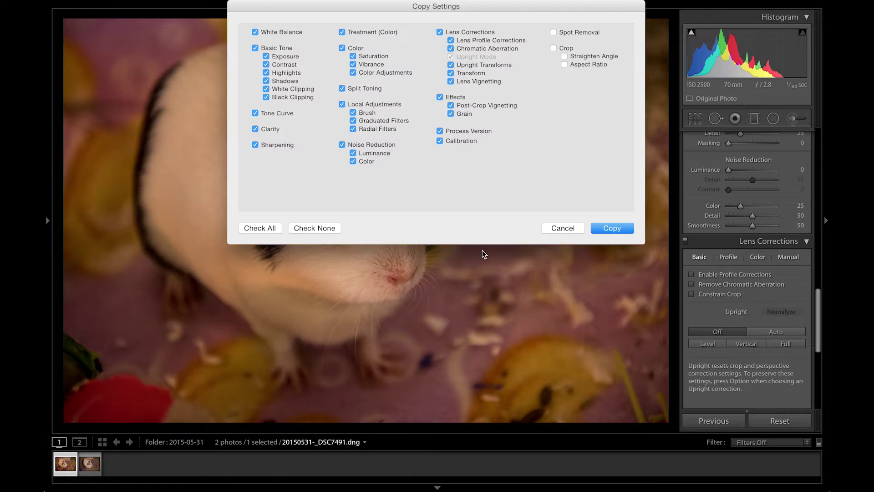
{"action": "left_click", "coordinate": [629, 228]}
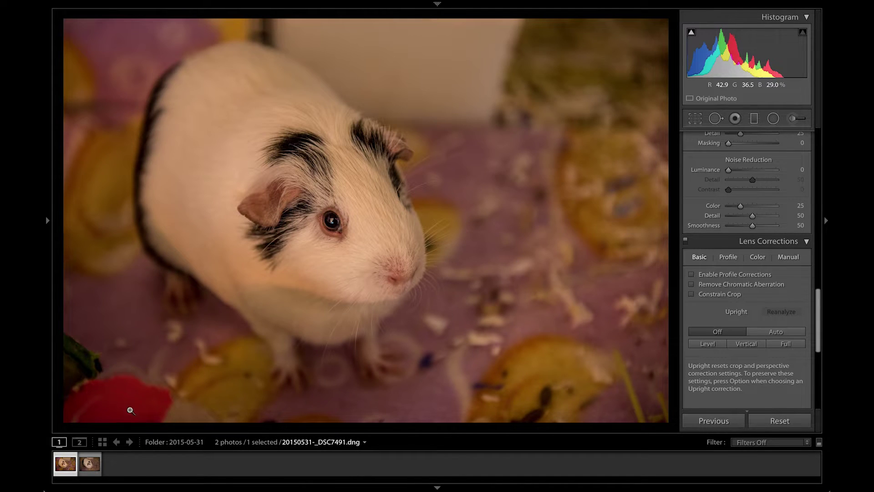
{"action": "left_click", "coordinate": [89, 464]}
{"action": "right_click", "coordinate": [89, 465]}
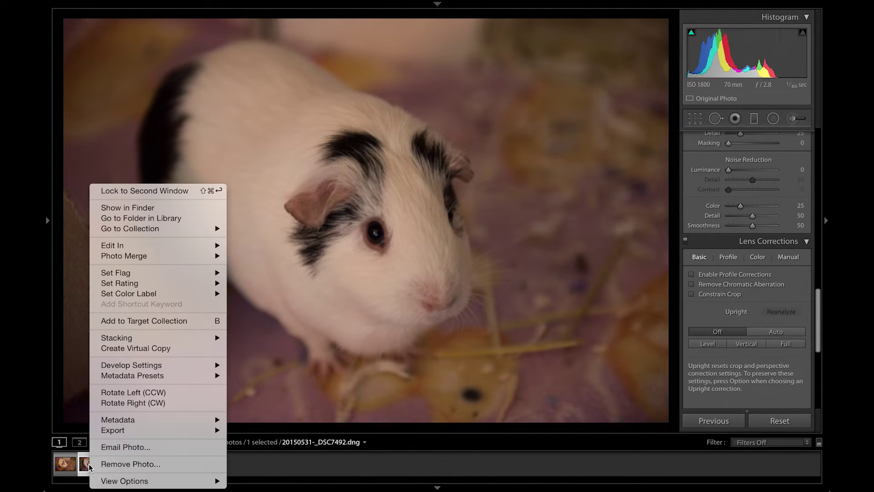
{"action": "mouse_move", "coordinate": [178, 370]}
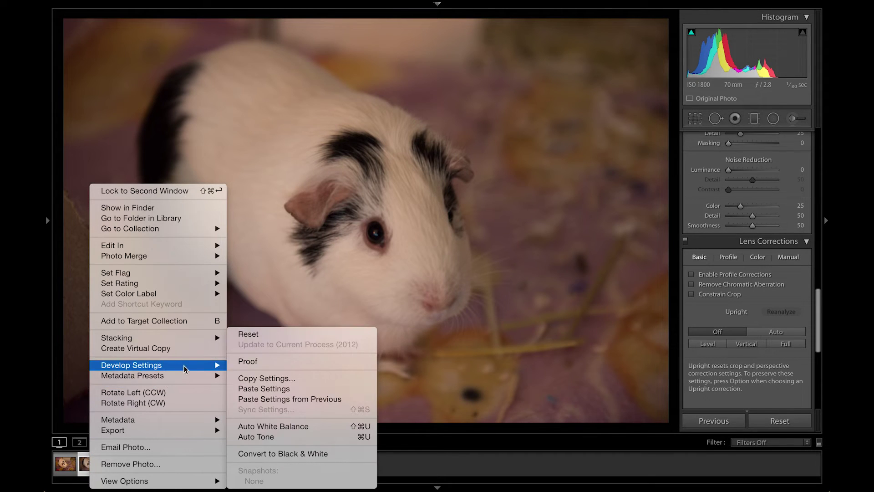
{"action": "left_click", "coordinate": [258, 391]}
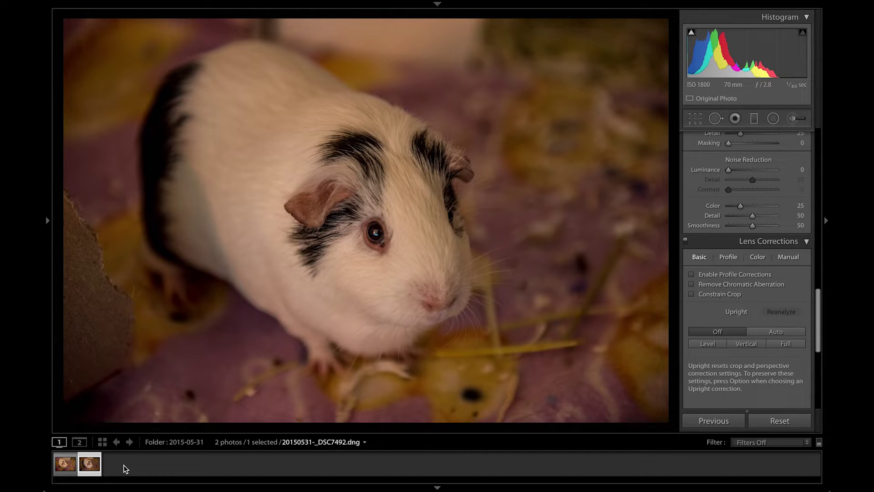
Reset the develop settings of the second photo and of the first photo.
{"action": "right_click", "coordinate": [93, 468]}
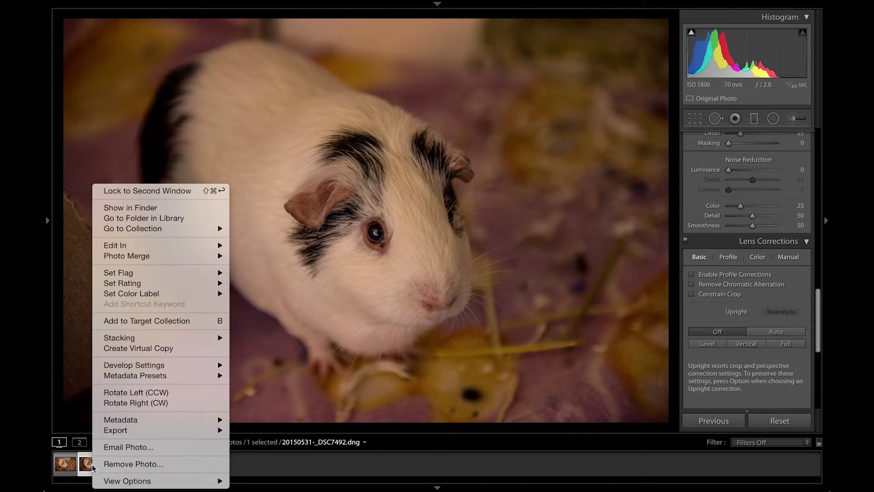
{"action": "mouse_move", "coordinate": [165, 368]}
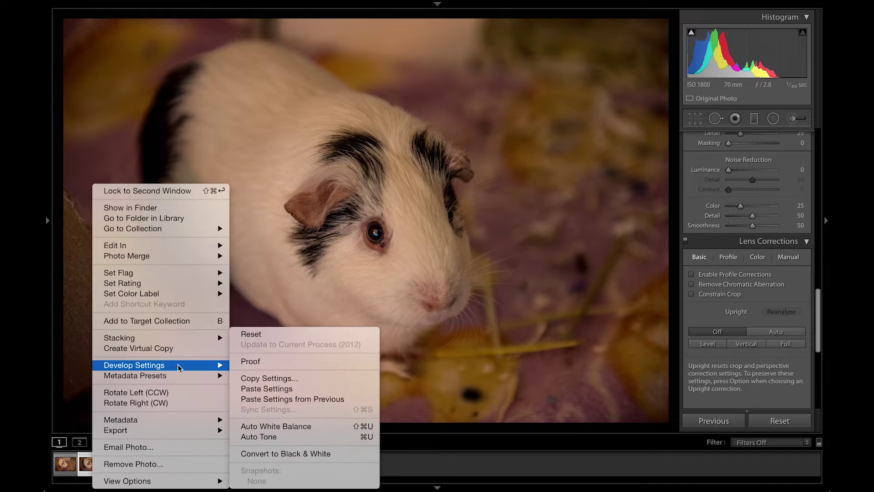
{"action": "left_click", "coordinate": [271, 337]}
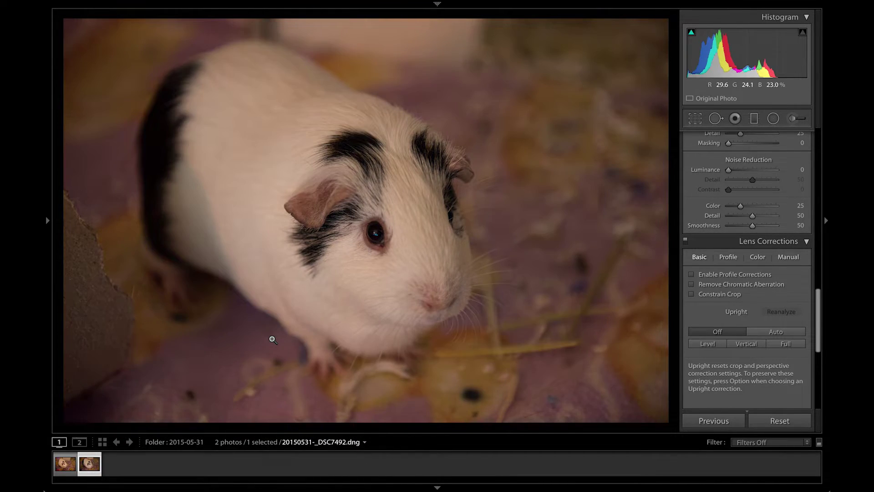
{"action": "left_click", "coordinate": [68, 465]}
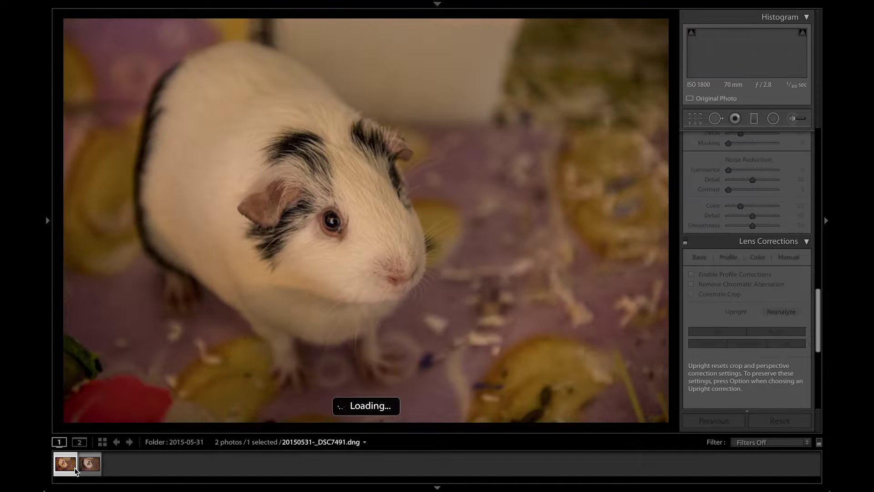
{"action": "right_click", "coordinate": [74, 468]}
{"action": "mouse_move", "coordinate": [165, 367]}
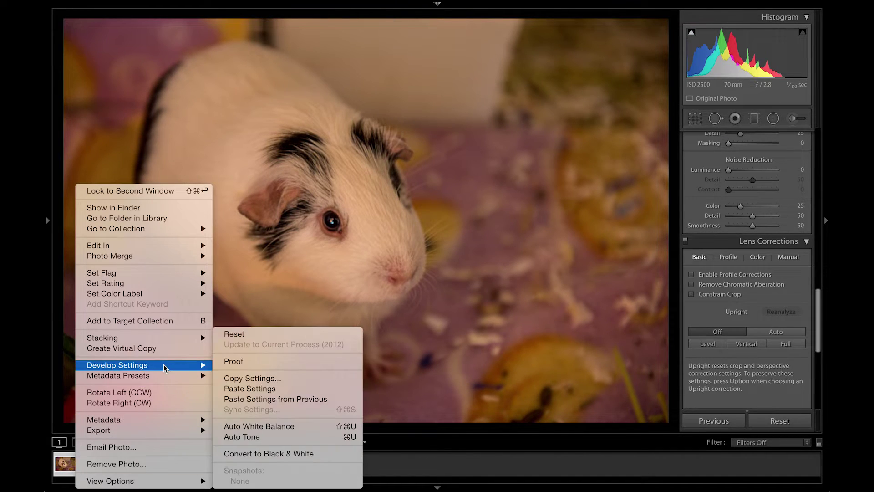
{"action": "left_click", "coordinate": [266, 335]}
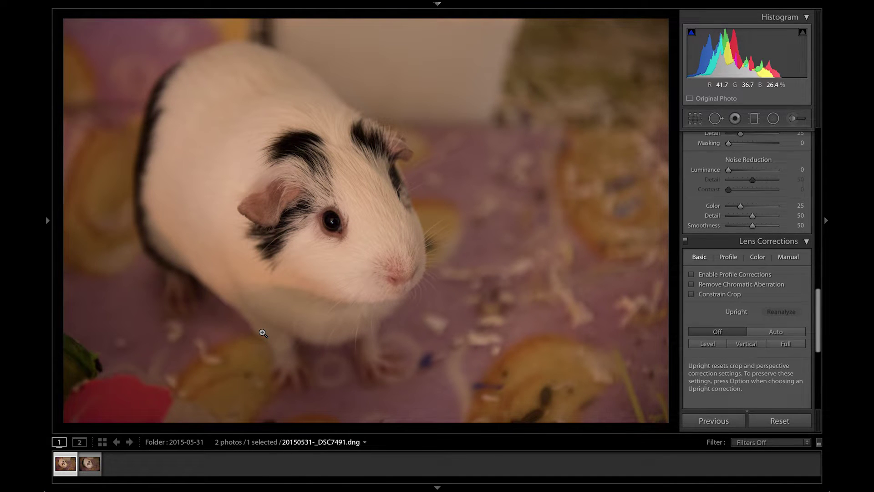
Glance through the develop panels and set the first photo's Highlights to −100.
{"action": "scroll", "coordinate": [776, 265], "scroll_direction": "up", "scroll_amount": 15}
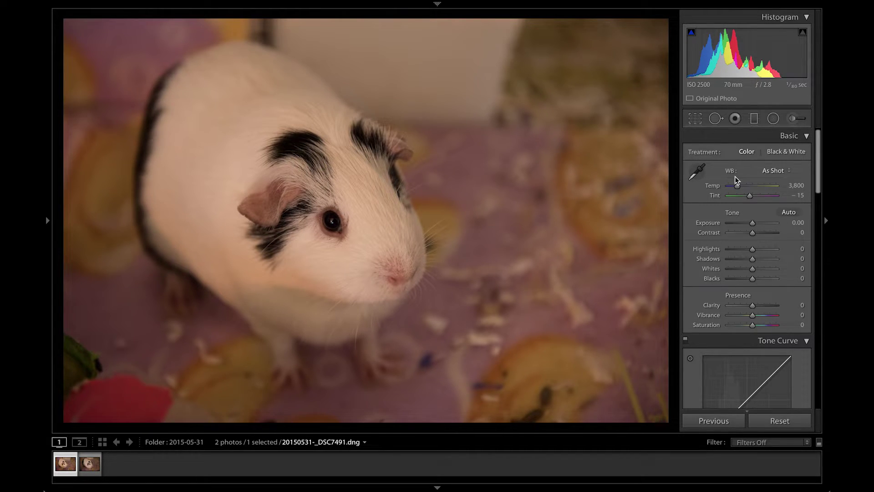
{"action": "scroll", "coordinate": [735, 177], "scroll_direction": "down", "scroll_amount": 15}
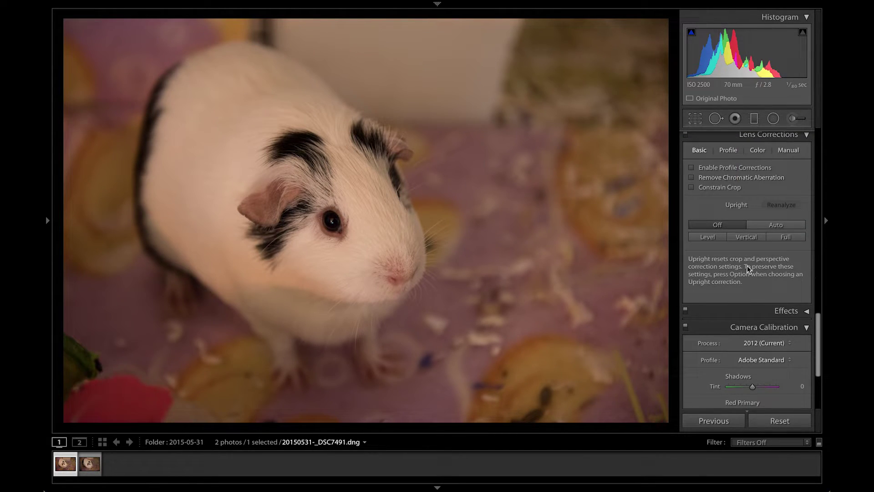
{"action": "scroll", "coordinate": [758, 320], "scroll_direction": "down", "scroll_amount": 5}
{"action": "scroll", "coordinate": [759, 321], "scroll_direction": "up", "scroll_amount": 20}
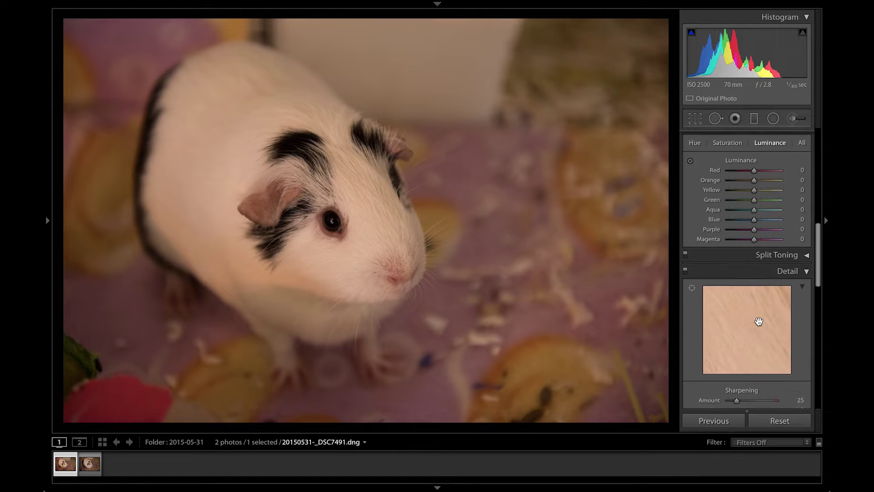
{"action": "mouse_move", "coordinate": [664, 20]}
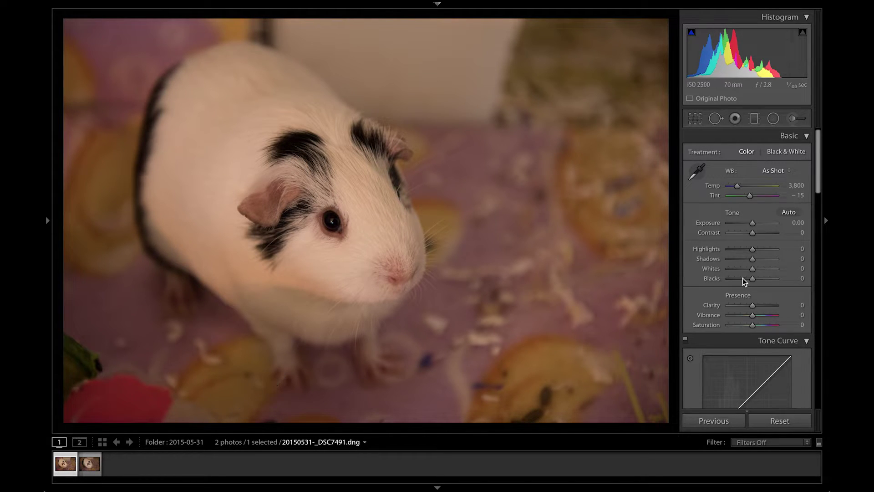
{"action": "left_click_drag", "start_coordinate": [740, 250], "coordinate": [706, 249]}
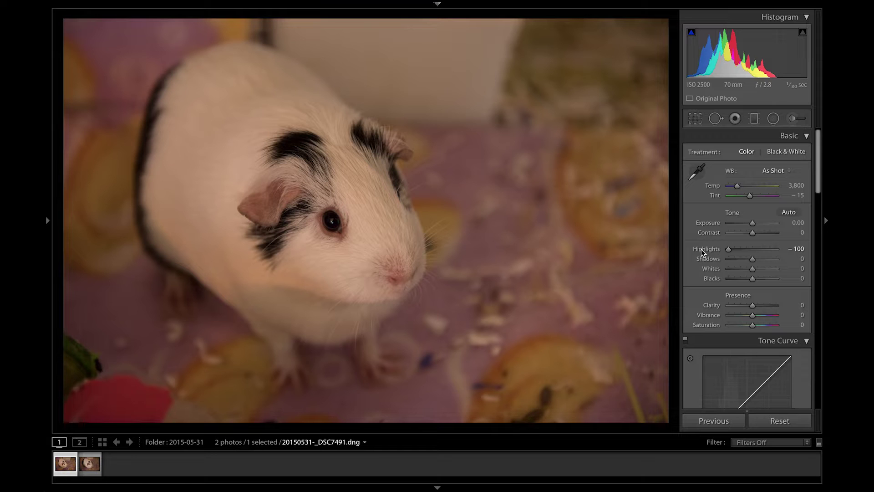
Raise the first photo's Highlights in increments of 5 up to −25.
{"action": "key", "text": "plus"}
{"action": "key", "text": "plus"}
{"action": "key", "text": "plus"}
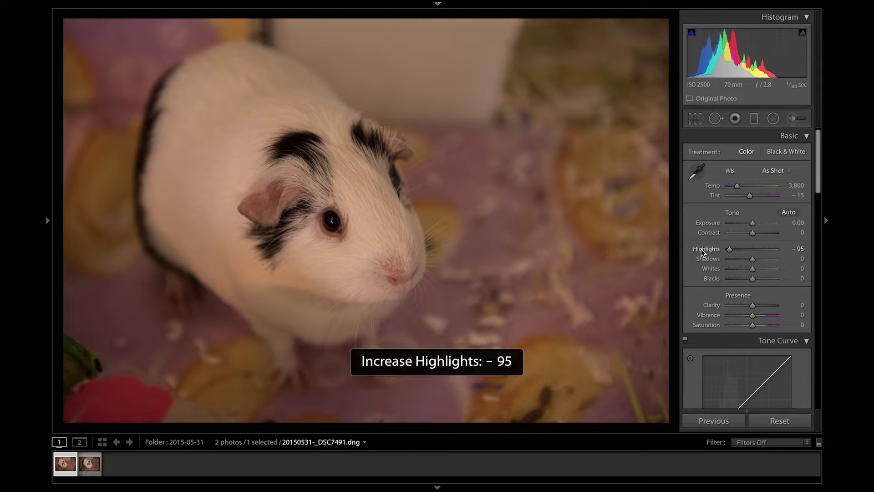
{"action": "key", "text": "plus"}
{"action": "key", "text": "plus"}
{"action": "key", "text": "plus"}
{"action": "key", "text": "plus"}
{"action": "key", "text": "plus"}
{"action": "key", "text": "plus"}
{"action": "key", "text": "plus"}
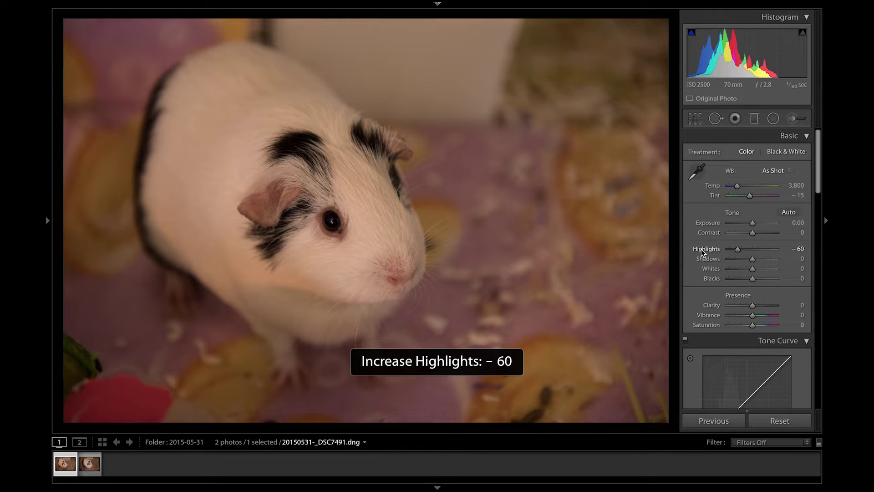
{"action": "key", "text": "plus"}
{"action": "key", "text": "plus"}
{"action": "key", "text": "plus"}
{"action": "key", "text": "plus"}
{"action": "key", "text": "plus"}
{"action": "key", "text": "plus"}
{"action": "key", "text": "plus"}
{"action": "key", "text": "plus"}
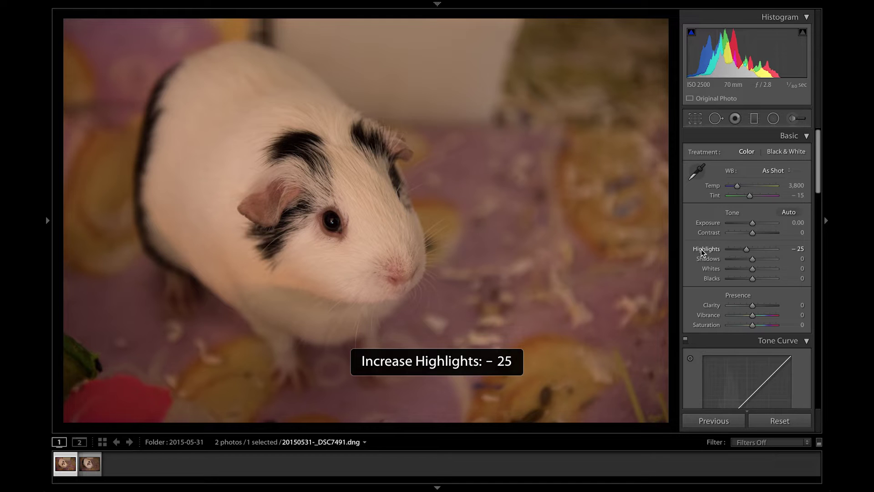
Raise Highlights back to 0 and set Shadows to +35.
{"action": "key", "text": "plus"}
{"action": "key", "text": "plus"}
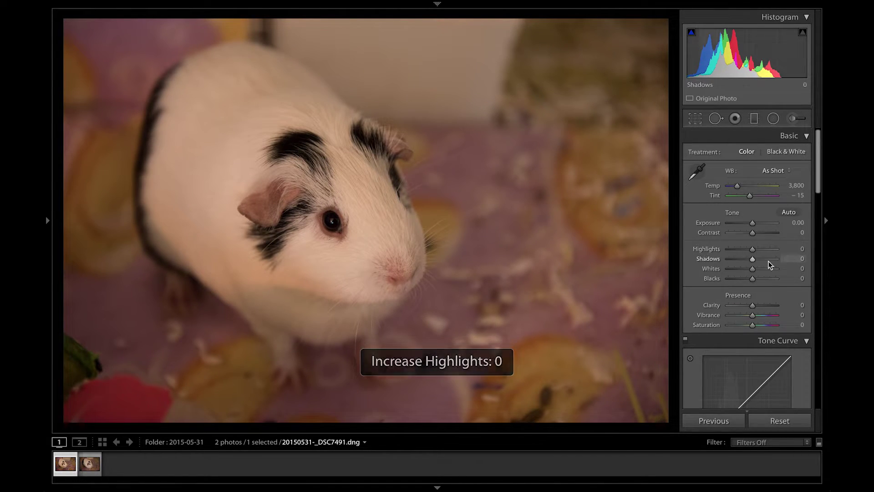
{"action": "mouse_move", "coordinate": [754, 261]}
{"action": "left_mouse_down"}
{"action": "mouse_move", "coordinate": [745, 259]}
{"action": "mouse_move", "coordinate": [769, 260]}
{"action": "mouse_move", "coordinate": [732, 261]}
{"action": "mouse_move", "coordinate": [762, 260]}
{"action": "left_mouse_up"}
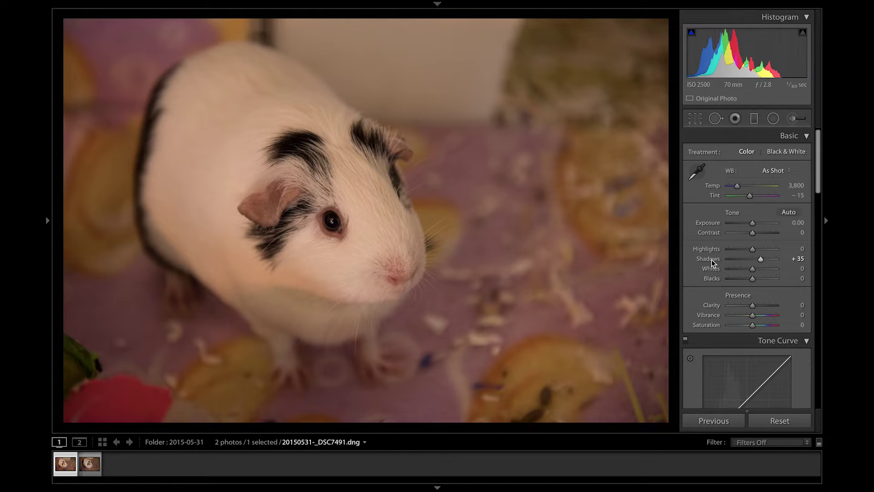
Paint an Adjustment Brush stroke down the guinea pig's forehead and nose, and set its Exposure to 1.11.
{"action": "left_click", "coordinate": [792, 119]}
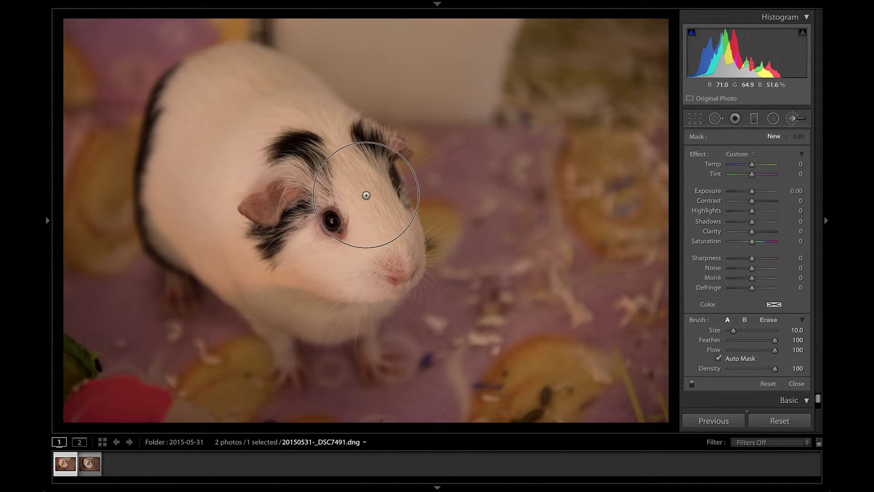
{"action": "left_click_drag", "start_coordinate": [395, 244], "coordinate": [405, 253]}
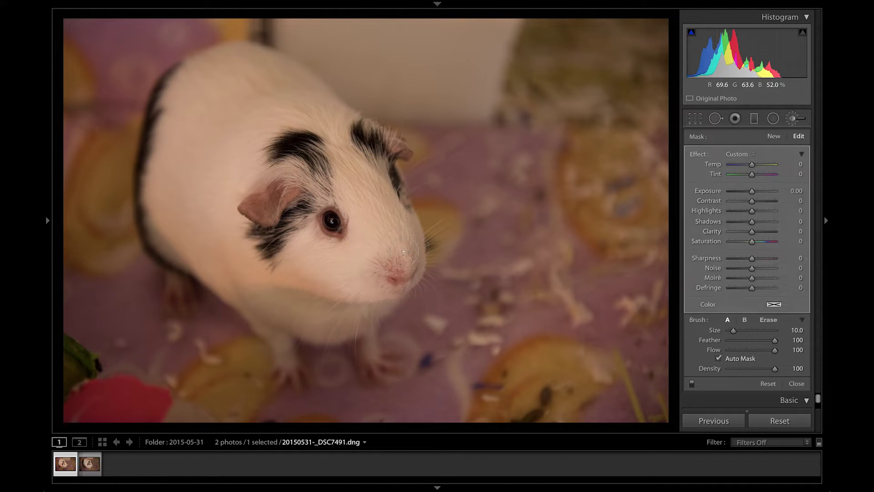
{"action": "mouse_move", "coordinate": [747, 189]}
{"action": "left_mouse_down"}
{"action": "mouse_move", "coordinate": [711, 196]}
{"action": "mouse_move", "coordinate": [789, 194]}
{"action": "mouse_move", "coordinate": [698, 191]}
{"action": "mouse_move", "coordinate": [797, 191]}
{"action": "mouse_move", "coordinate": [733, 195]}
{"action": "mouse_move", "coordinate": [758, 196]}
{"action": "left_mouse_up"}
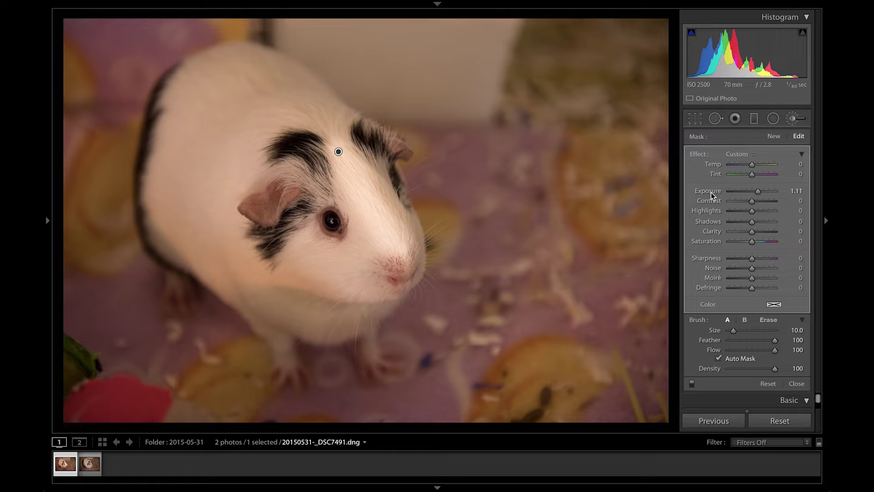
Alternately lower and raise the photo's Shadows value in small increments, finishing at +30.
{"action": "key", "text": "minus"}
{"action": "key", "text": "equal"}
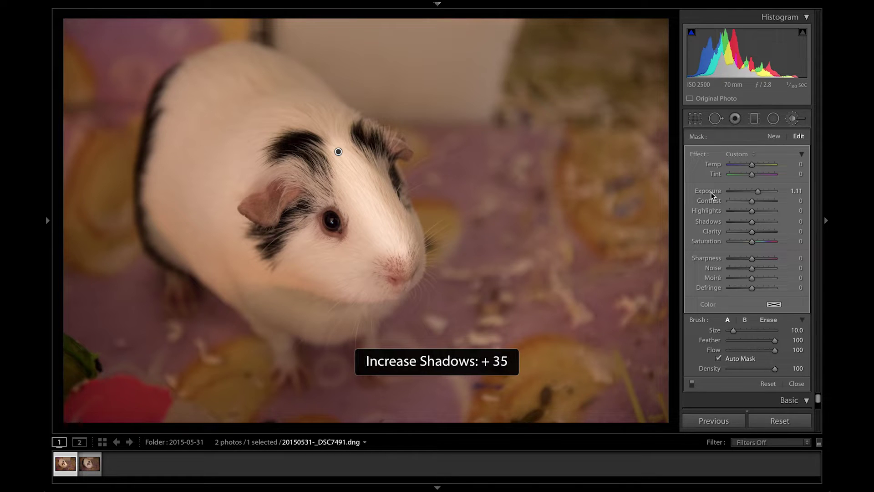
{"action": "key", "text": "minus"}
{"action": "key", "text": "equal"}
{"action": "key", "text": "minus"}
{"action": "key", "text": "equal"}
{"action": "key", "text": "minus"}
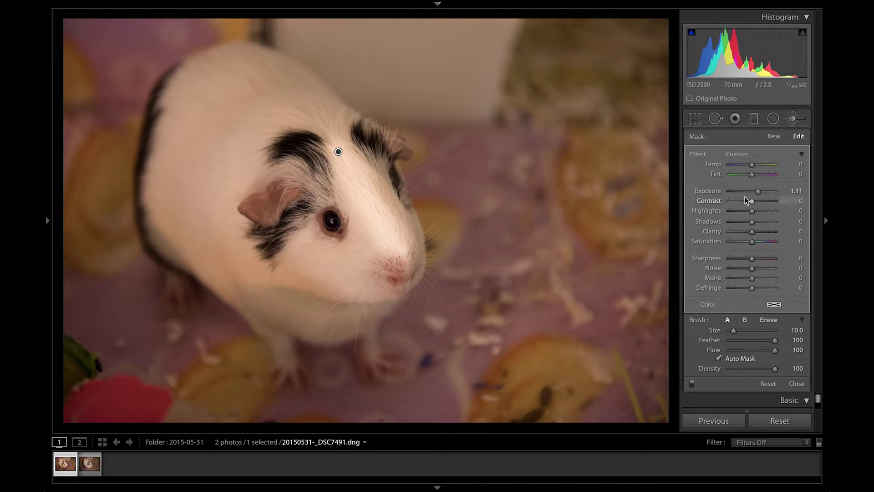
Set the Exposure of the brushed face area to 0.50.
{"action": "left_click", "coordinate": [800, 191]}
{"action": "key", "text": "BackSpace"}
{"action": "type", "text": "0.5"}
{"action": "key", "text": "Return"}
Set the brushed area's Exposure to 0, raise it to 2.58, and reset it to its default.
{"action": "left_click", "coordinate": [790, 191]}
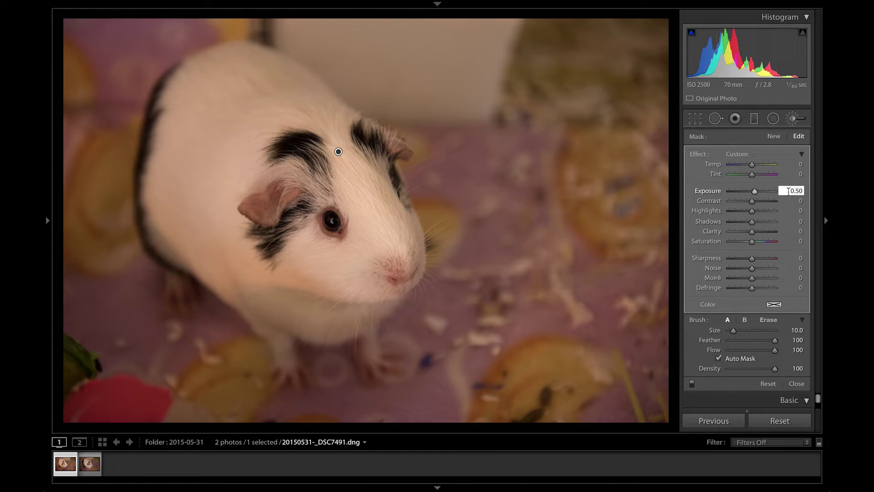
{"action": "type", "text": "0"}
{"action": "key", "text": "Return"}
{"action": "left_click_drag", "start_coordinate": [752, 191], "coordinate": [767, 191]}
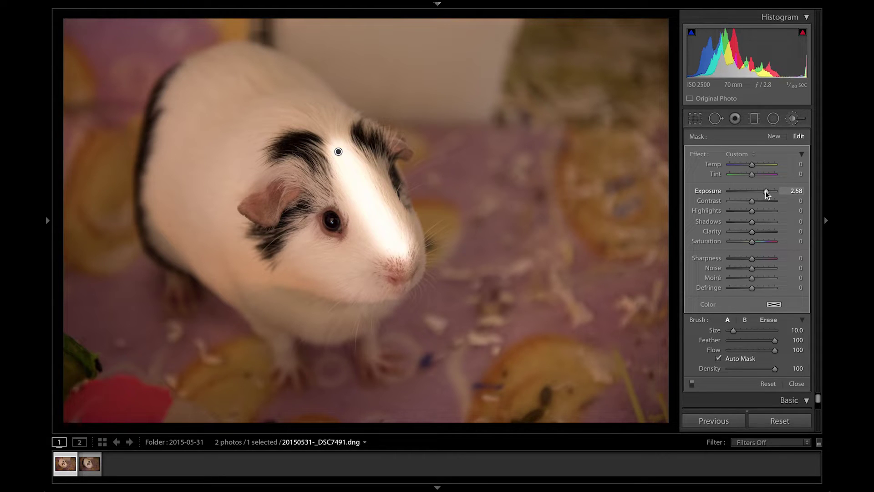
{"action": "double_click", "coordinate": [709, 191]}
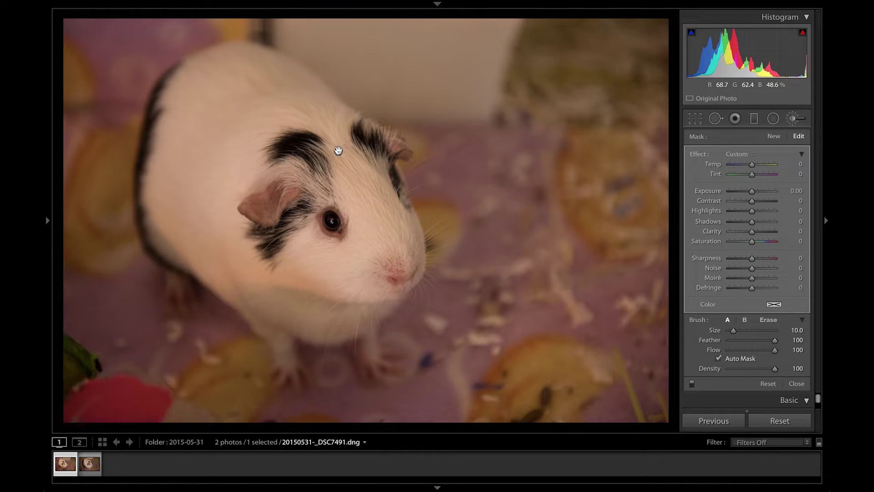
Delete the brush adjustment on the guinea pig's face and leave the Adjustment Brush.
{"action": "left_click", "coordinate": [339, 150]}
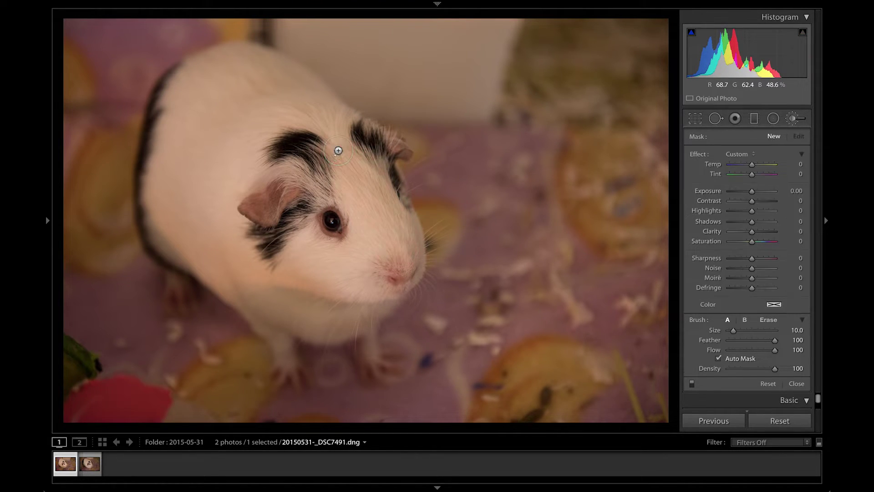
{"action": "left_click", "coordinate": [794, 119]}
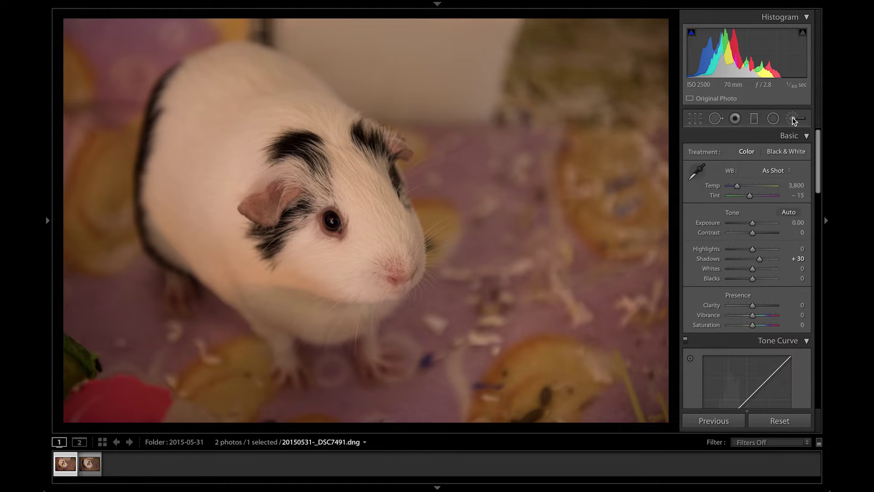
{"action": "left_click", "coordinate": [794, 119]}
{"action": "left_click", "coordinate": [793, 118]}
Reset Shadows, and try Highlights at +74, Shadows at +48, Whites at +77 and Blacks at −55.
{"action": "double_click", "coordinate": [712, 260]}
{"action": "left_click_drag", "start_coordinate": [753, 249], "coordinate": [738, 277]}
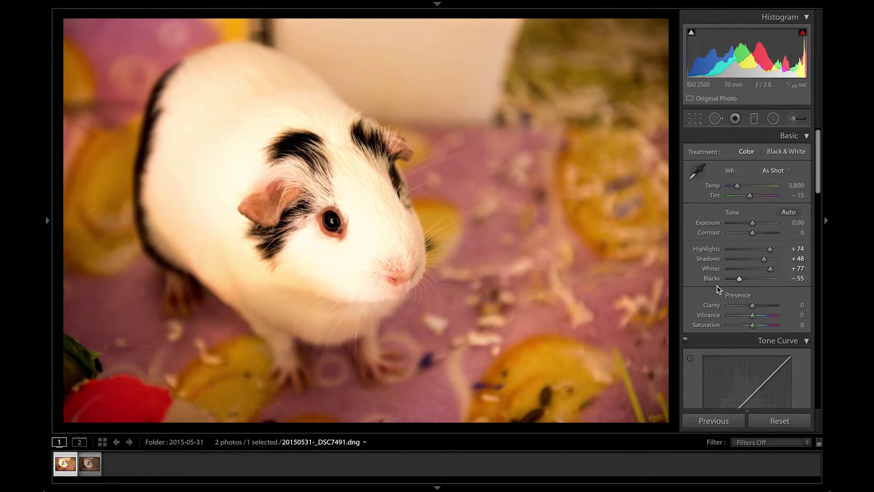
Reset Highlights, Shadows, Whites and Blacks to their default values.
{"action": "double_click", "coordinate": [713, 251]}
{"action": "double_click", "coordinate": [713, 257]}
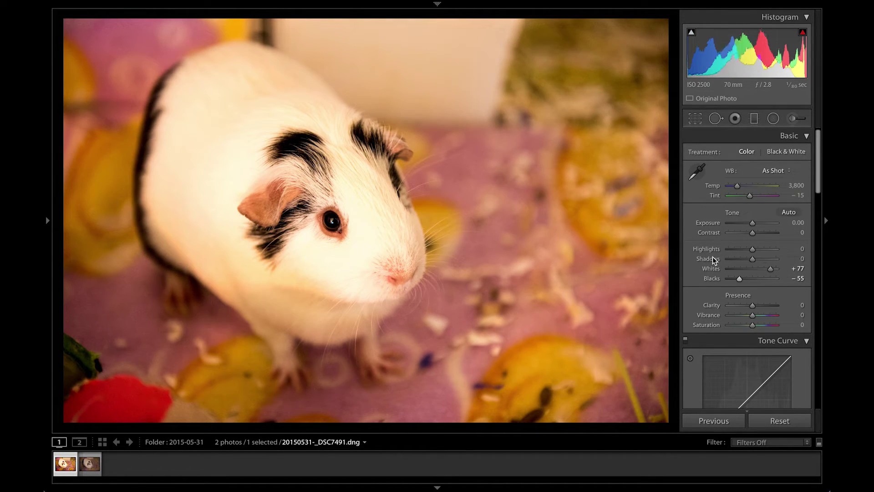
{"action": "double_click", "coordinate": [709, 271]}
{"action": "double_click", "coordinate": [709, 277]}
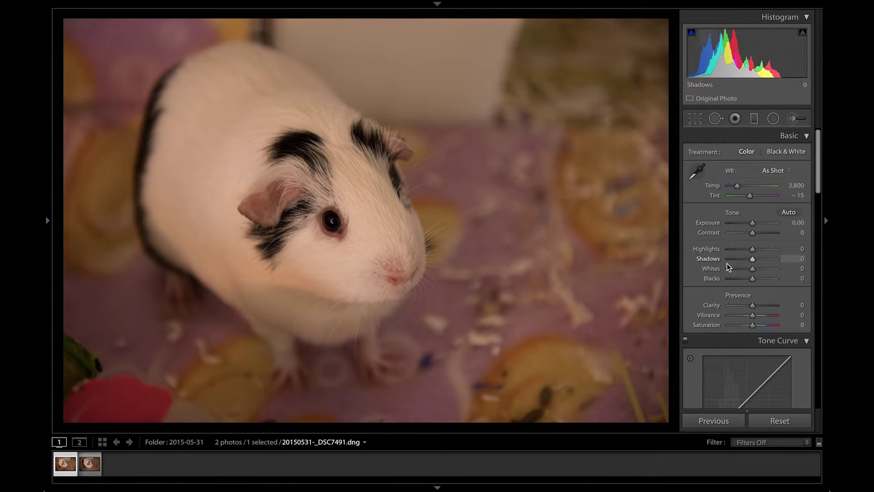
Set Blacks to −72, Whites to −83 and Shadows to +17, trying Highlights at +65 and −71.
{"action": "mouse_move", "coordinate": [751, 278]}
{"action": "left_mouse_down"}
{"action": "mouse_move", "coordinate": [770, 279]}
{"action": "mouse_move", "coordinate": [734, 275]}
{"action": "left_mouse_up"}
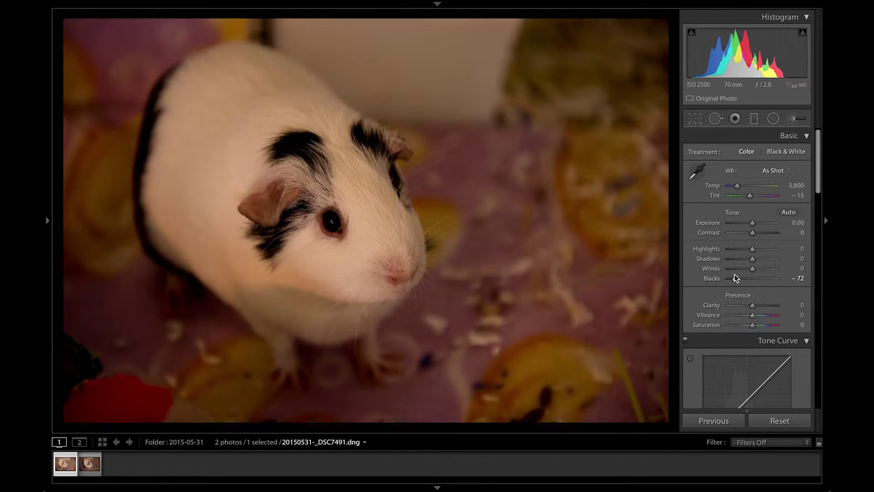
{"action": "left_click", "coordinate": [732, 269]}
{"action": "left_click", "coordinate": [756, 259]}
{"action": "left_click", "coordinate": [767, 249]}
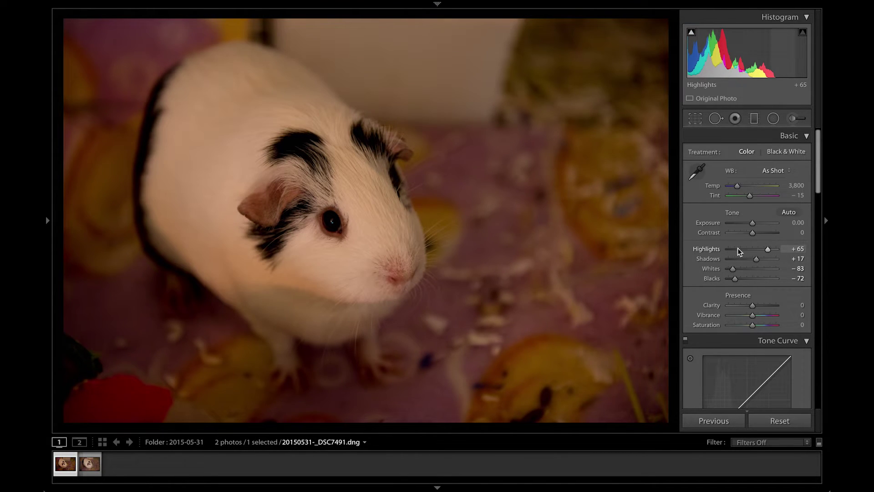
{"action": "left_click", "coordinate": [736, 248]}
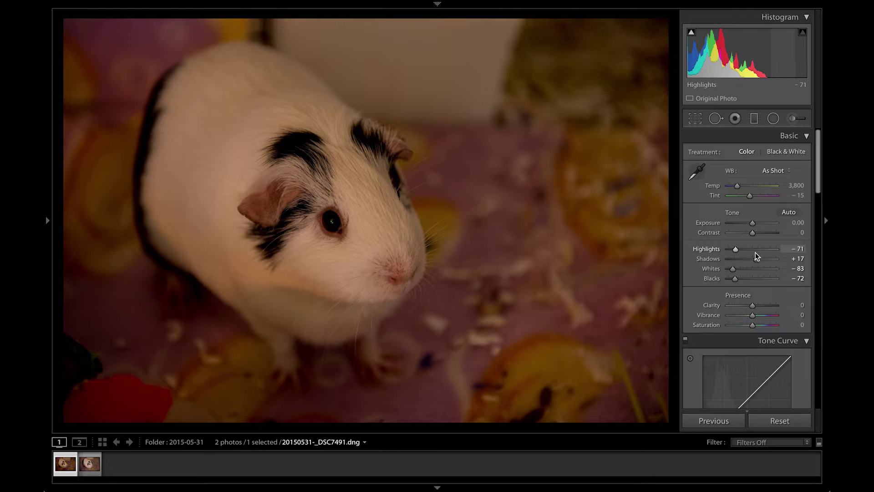
Undo the last Highlights, Shadows, Whites and Blacks changes one by one, and check the available undo and redo entries.
{"action": "key", "text": "ctrl+z"}
{"action": "key", "text": "ctrl+z"}
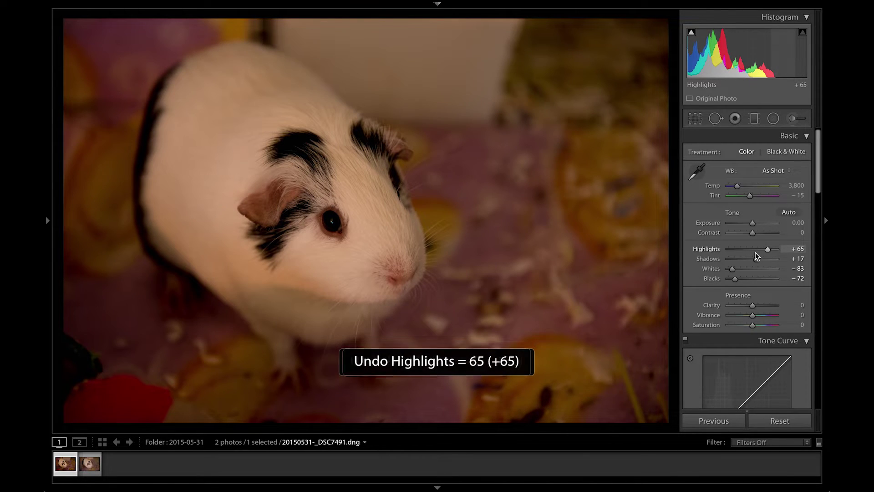
{"action": "key", "text": "ctrl+z"}
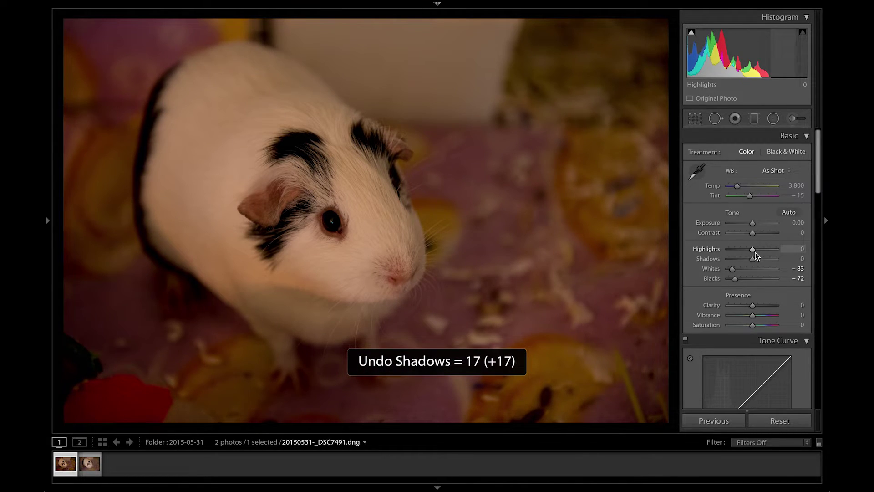
{"action": "key", "text": "ctrl+z"}
{"action": "key", "text": "ctrl+z"}
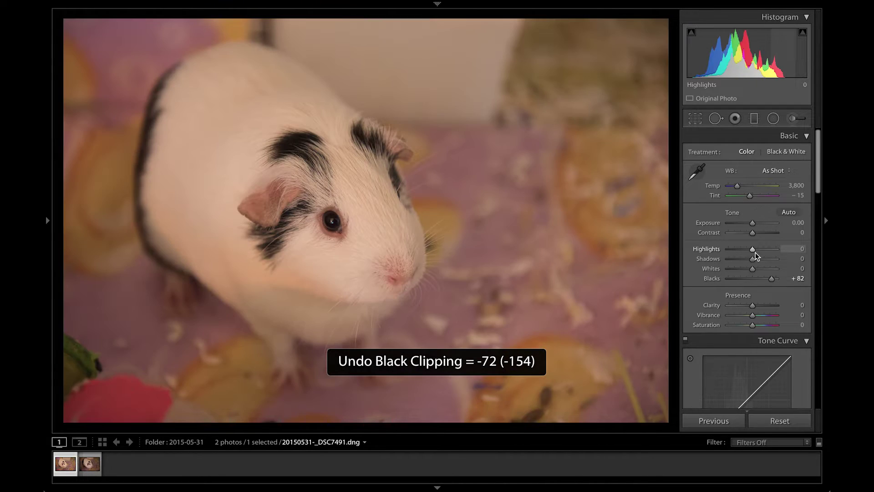
{"action": "key", "text": "ctrl+z"}
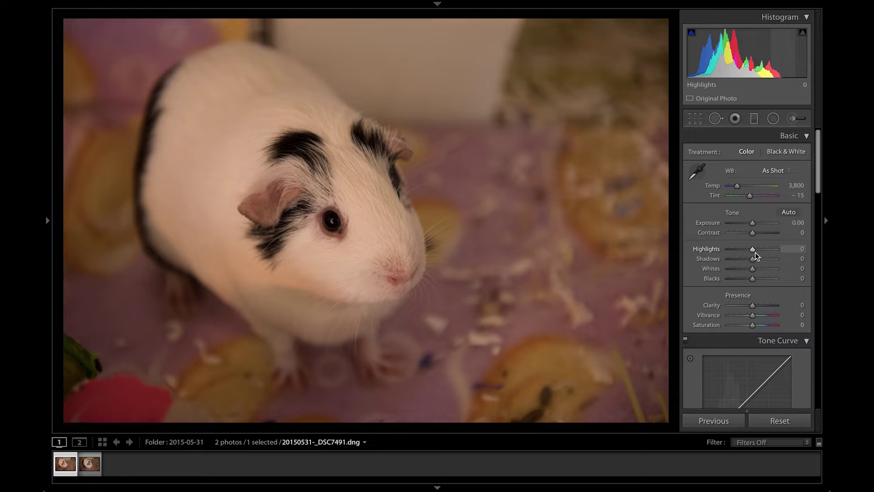
{"action": "left_click", "coordinate": [151, 6]}
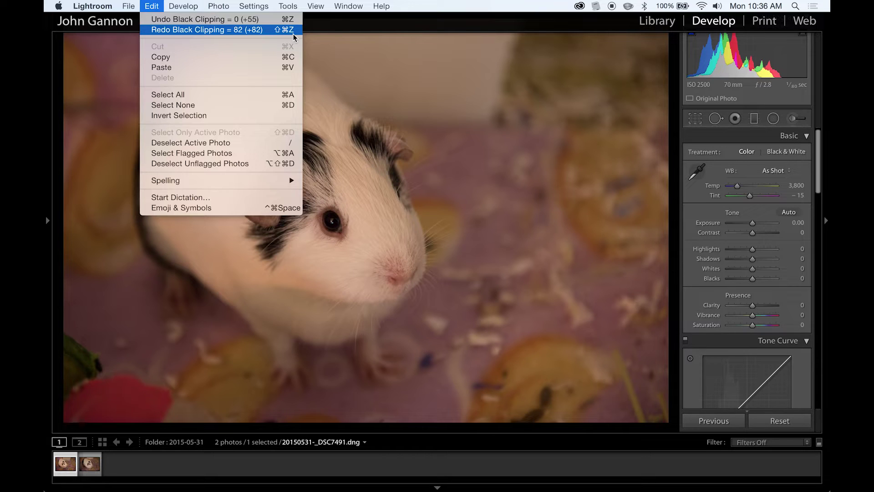
{"action": "left_click", "coordinate": [363, 27]}
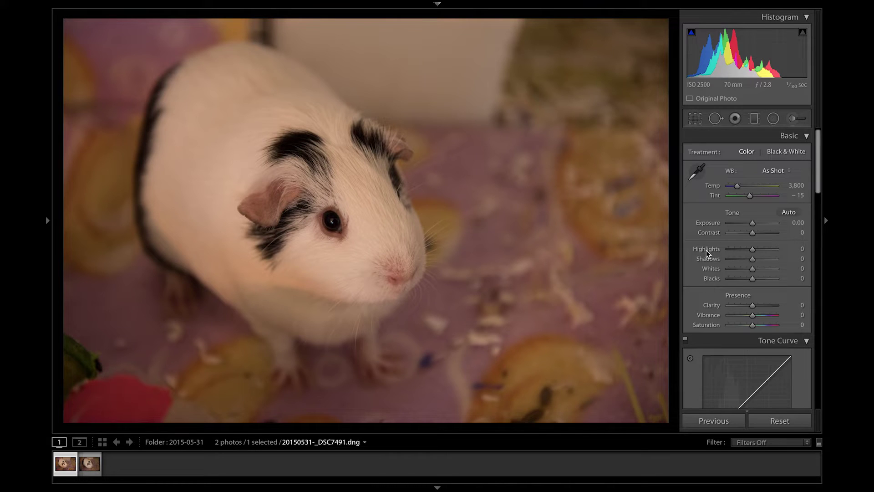
Try Highlights at −100 and +58, and set it to +50.
{"action": "left_click_drag", "start_coordinate": [753, 250], "coordinate": [707, 252]}
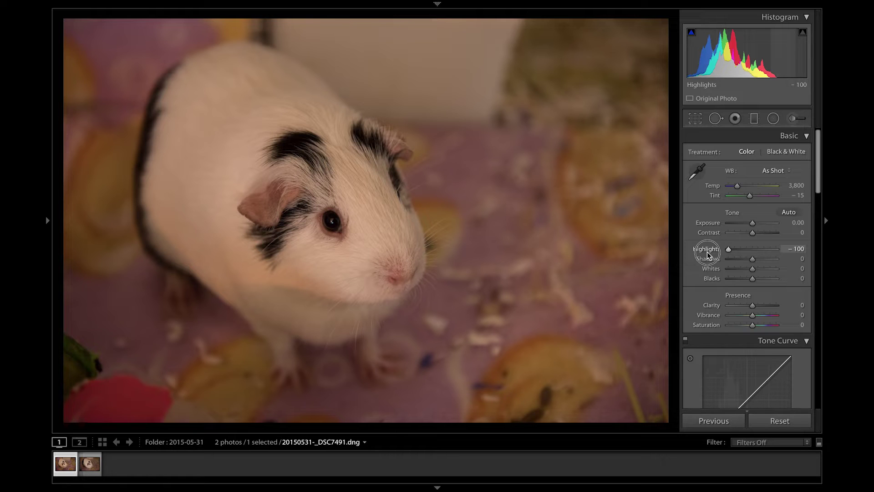
{"action": "left_click_drag", "start_coordinate": [707, 253], "coordinate": [766, 272]}
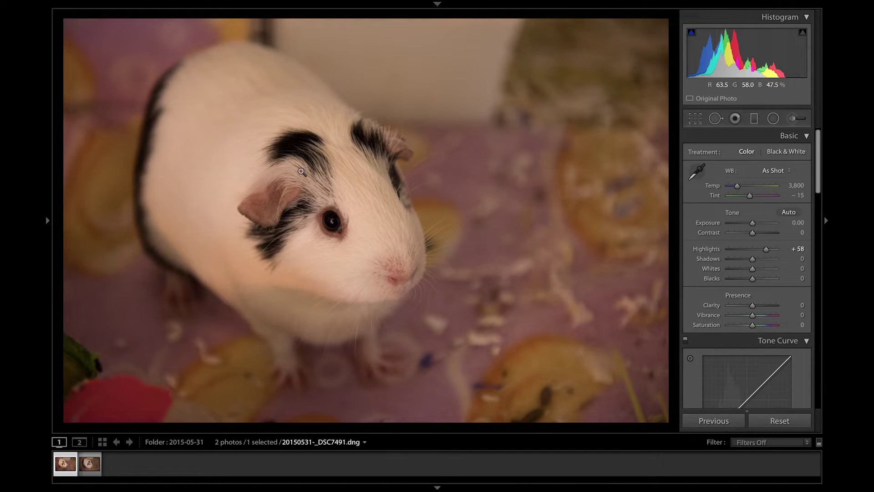
{"action": "left_click_drag", "start_coordinate": [765, 250], "coordinate": [763, 250]}
{"action": "left_click", "coordinate": [799, 248]}
{"action": "type", "text": "50"}
{"action": "key", "text": "Tab"}
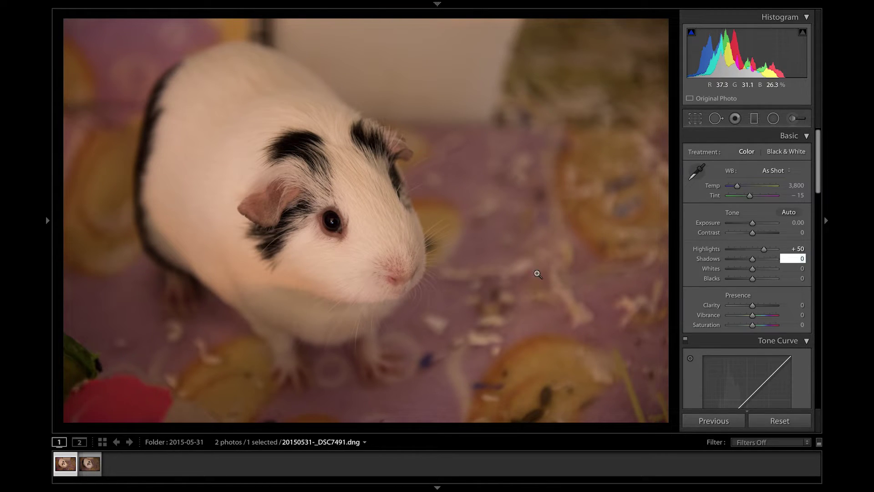
Try Shadows at +100 and −100, inspecting the area around the guinea pig's eye up close after each change.
{"action": "left_click_drag", "start_coordinate": [767, 260], "coordinate": [795, 260]}
{"action": "left_click", "coordinate": [327, 231]}
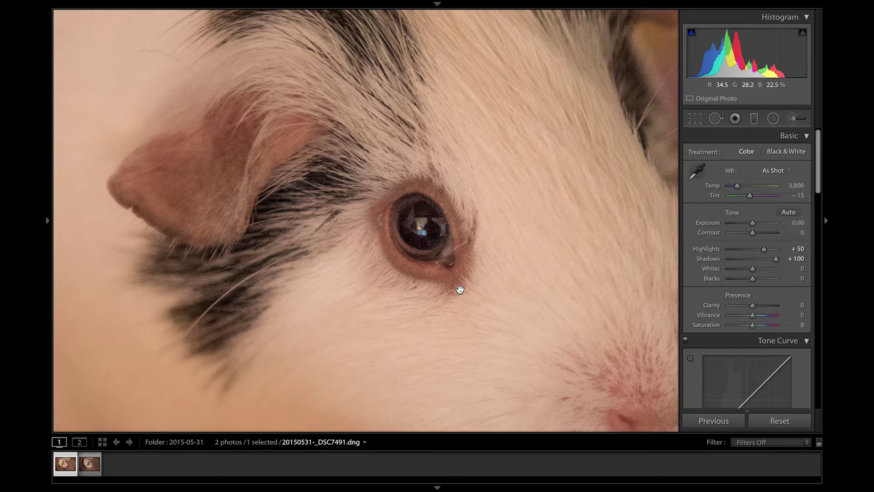
{"action": "left_click", "coordinate": [459, 261]}
{"action": "left_click_drag", "start_coordinate": [757, 259], "coordinate": [679, 266]}
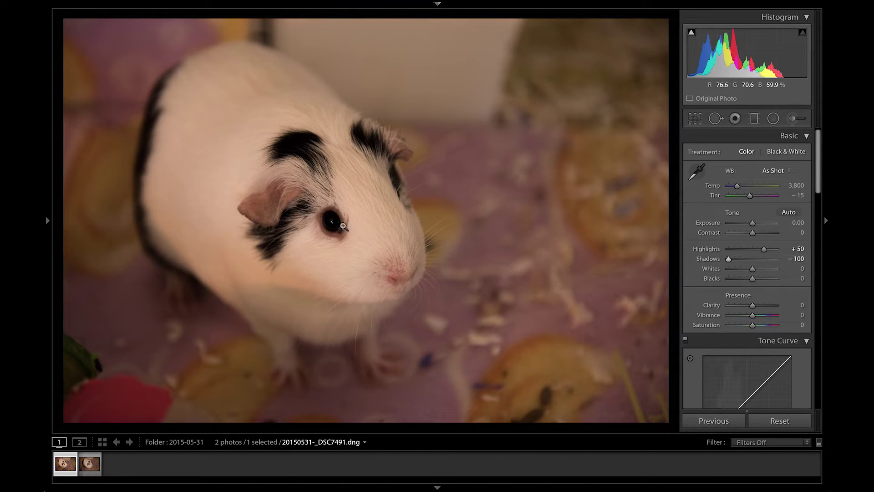
{"action": "left_click", "coordinate": [376, 234]}
{"action": "left_click", "coordinate": [481, 221]}
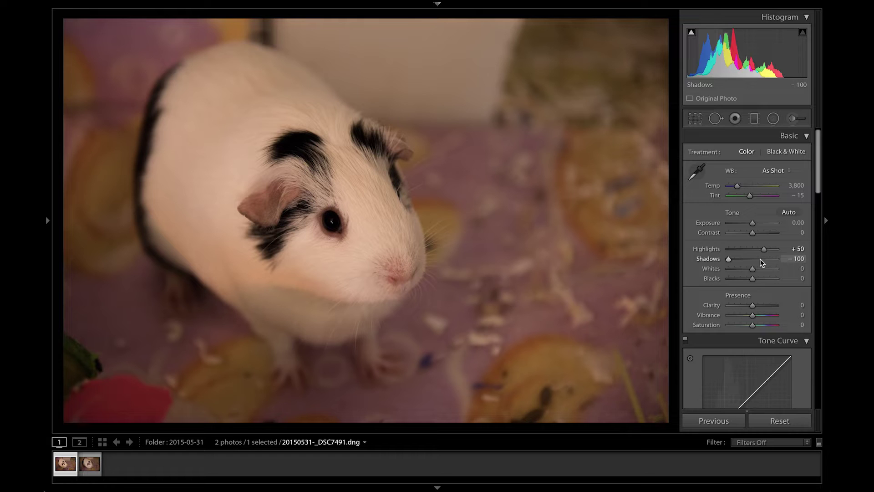
Set Shadows to +100 and Highlights to −100 to compare the effect.
{"action": "left_click_drag", "start_coordinate": [760, 259], "coordinate": [790, 261]}
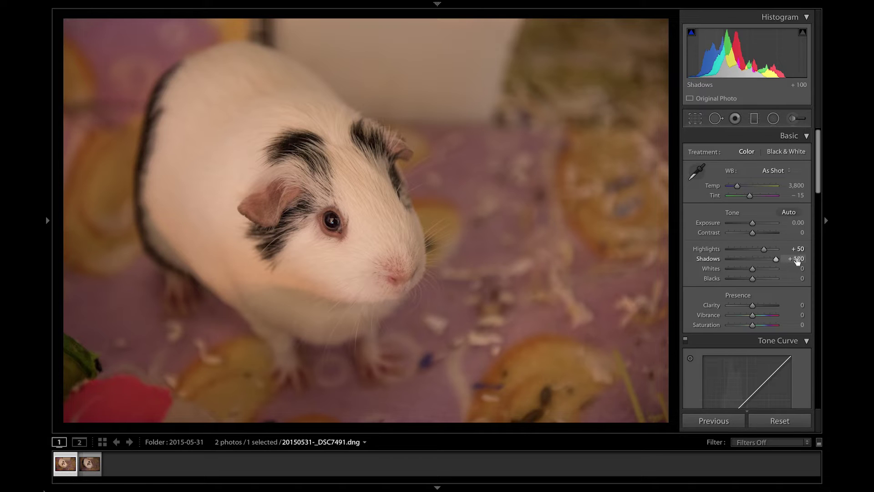
{"action": "left_click", "coordinate": [754, 250]}
{"action": "left_click_drag", "start_coordinate": [755, 251], "coordinate": [714, 253]}
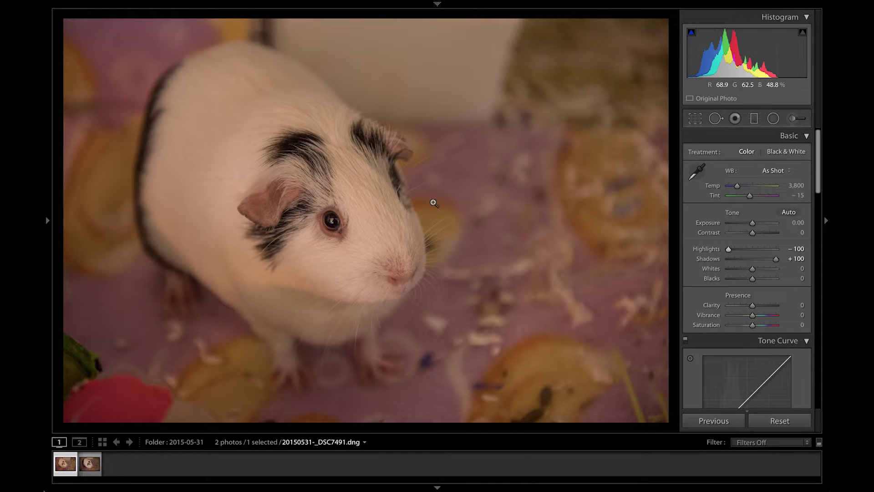
Set Highlights to +50 and Shadows to +65.
{"action": "left_click", "coordinate": [790, 249]}
{"action": "type", "text": "50"}
{"action": "key", "text": "Tab"}
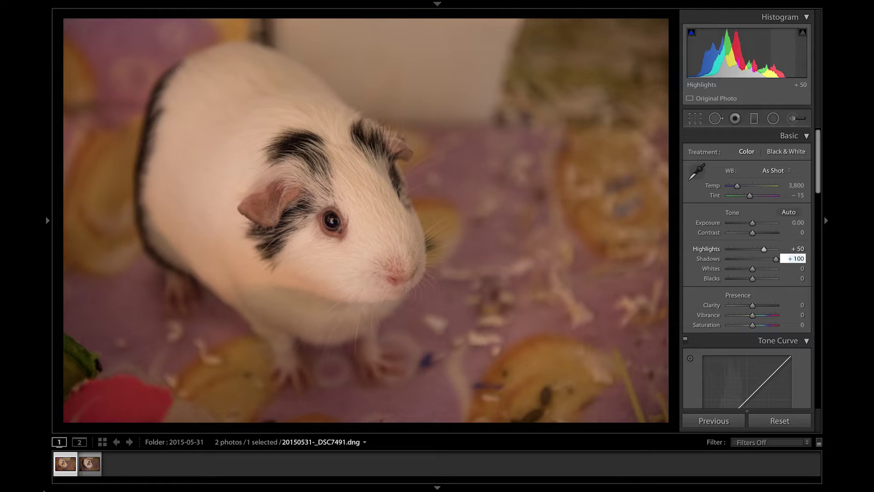
{"action": "type", "text": "65"}
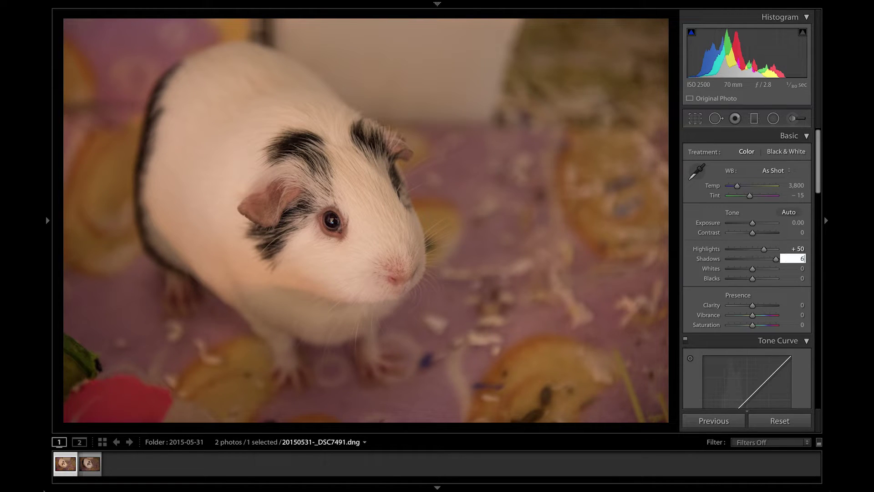
{"action": "key", "text": "Tab"}
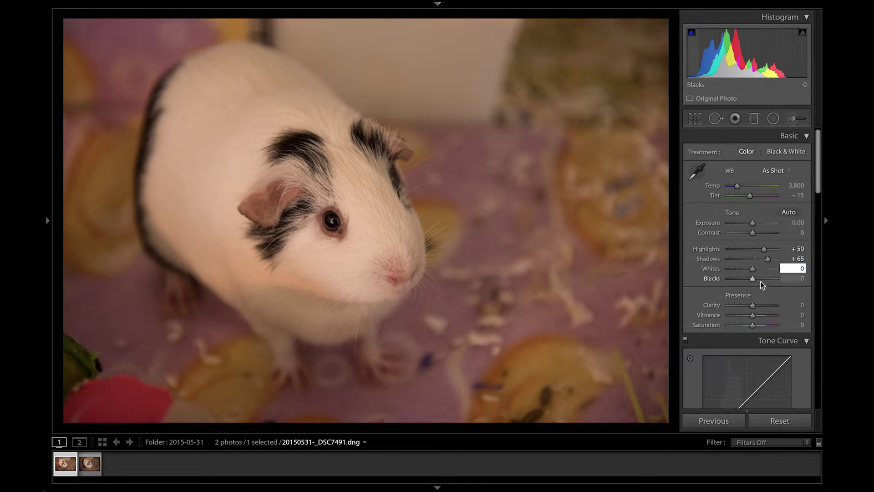
Try Whites at +41, +25 and +22, checking for highlight clipping in between.
{"action": "mouse_move", "coordinate": [763, 270]}
{"action": "left_mouse_down"}
{"action": "mouse_move", "coordinate": [737, 268]}
{"action": "mouse_move", "coordinate": [760, 269]}
{"action": "left_mouse_up"}
{"action": "left_click", "coordinate": [792, 269]}
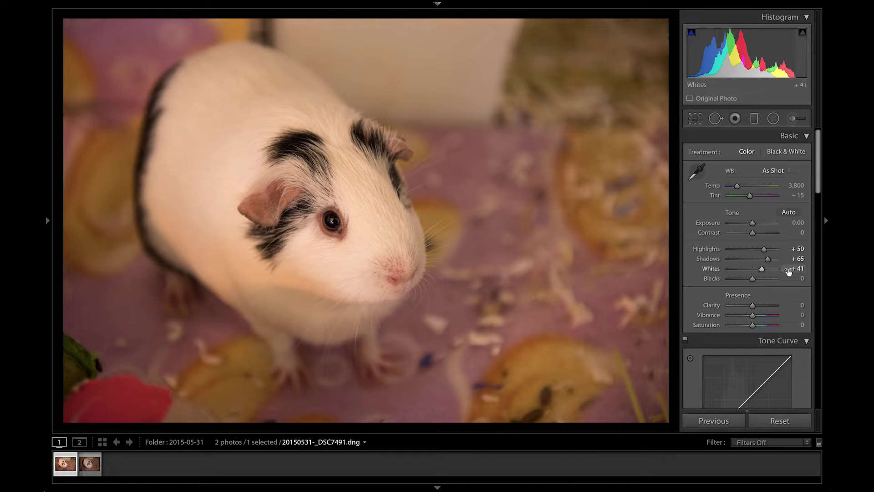
{"action": "mouse_move", "coordinate": [759, 270]}
{"action": "left_mouse_down"}
{"action": "mouse_move", "coordinate": [738, 266]}
{"action": "mouse_move", "coordinate": [773, 273]}
{"action": "mouse_move", "coordinate": [737, 277]}
{"action": "mouse_move", "coordinate": [758, 276]}
{"action": "left_mouse_up"}
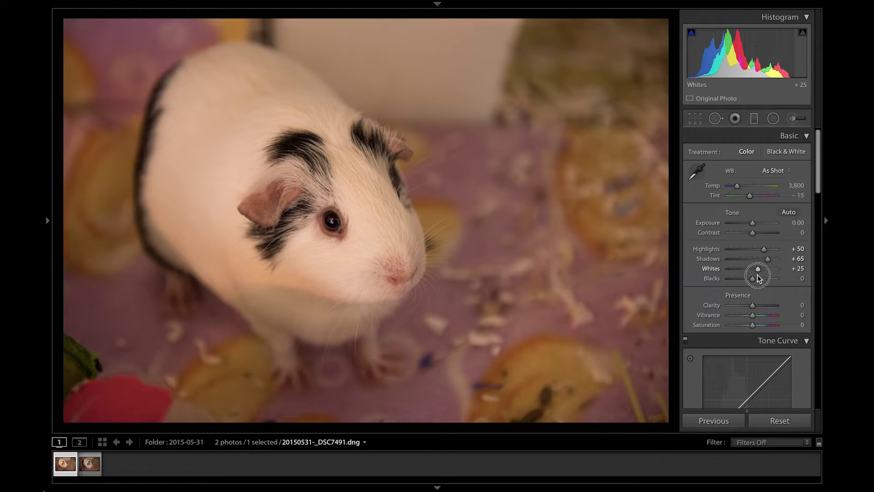
{"action": "key", "text": "alt"}
{"action": "key", "text": "alt"}
{"action": "left_click_drag", "start_coordinate": [759, 279], "coordinate": [758, 278]}
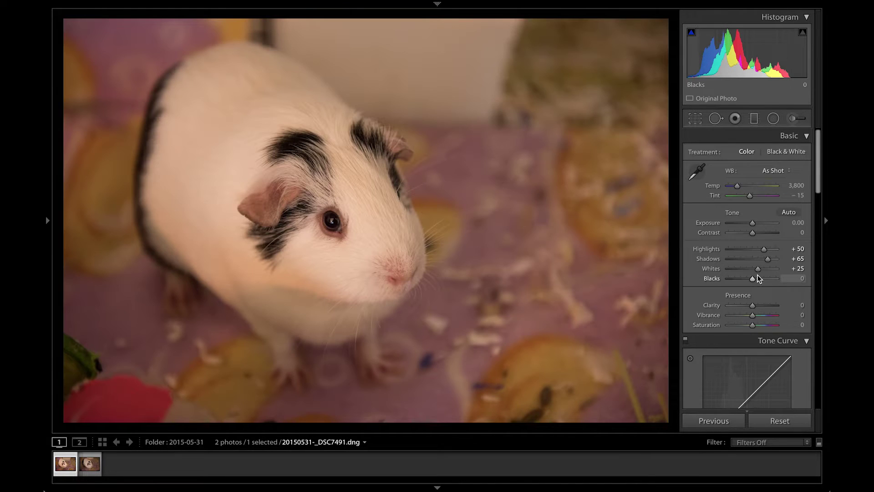
{"action": "key", "text": "alt"}
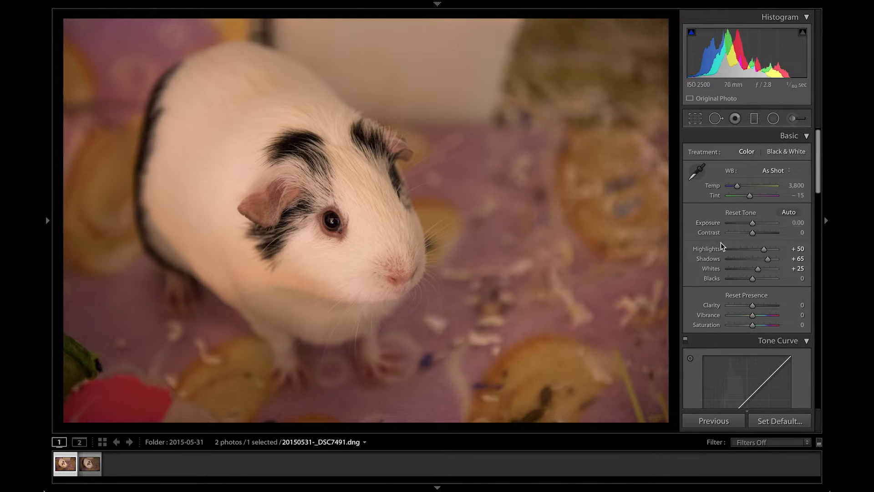
{"action": "key", "text": "alt"}
{"action": "key", "text": "alt"}
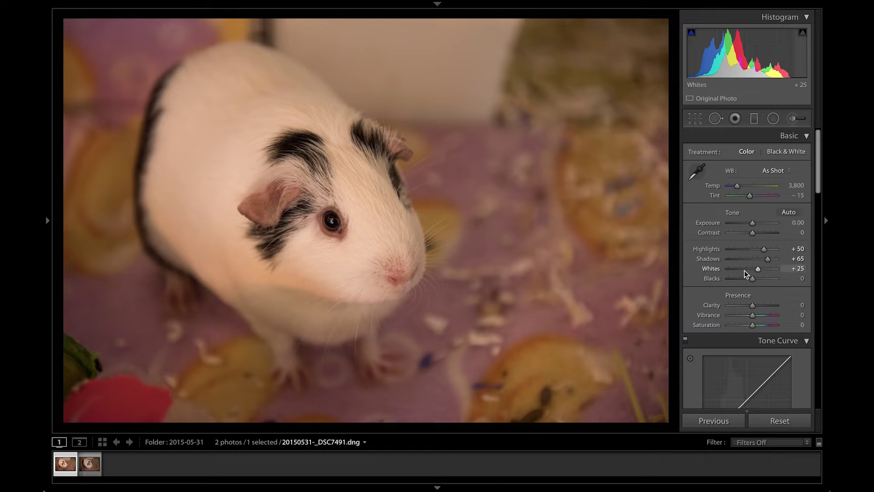
{"action": "left_click_drag", "start_coordinate": [759, 273], "coordinate": [758, 273]}
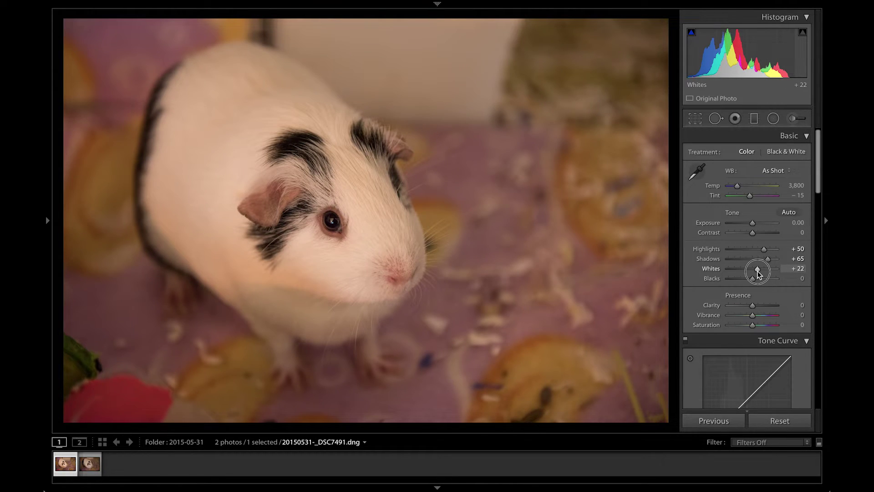
Try Whites at +66 with the highlight clipping preview, and round it to +65.
{"action": "key", "text": "alt"}
{"action": "left_click_drag", "start_coordinate": [758, 273], "coordinate": [768, 269]}
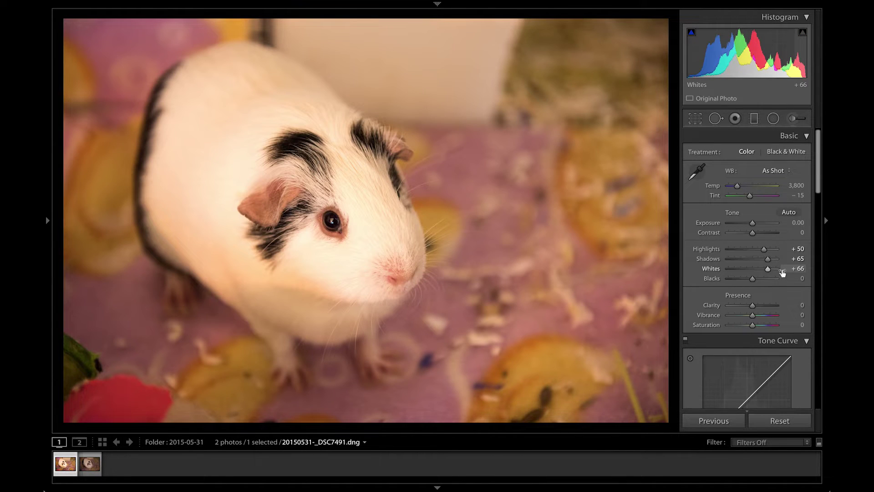
{"action": "left_click", "coordinate": [791, 269]}
{"action": "type", "text": "65"}
{"action": "key", "text": "Tab"}
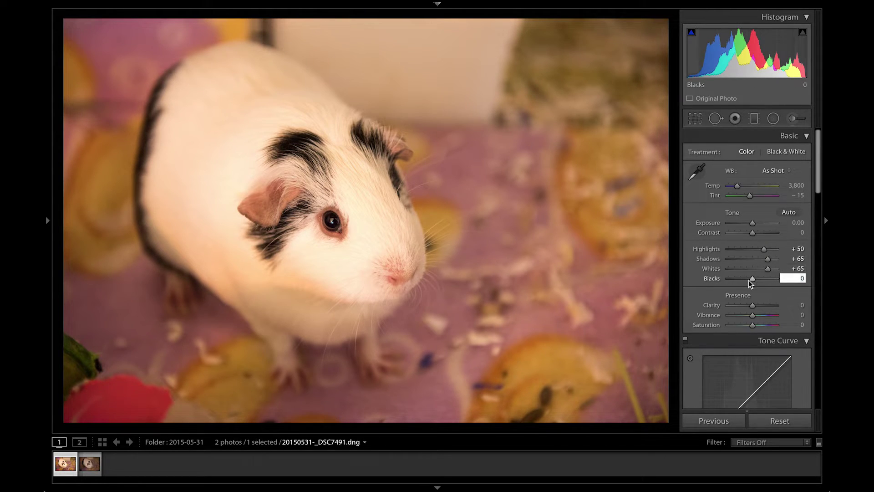
Set Blacks to −25 with the help of the shadow clipping preview, and set Whites to +45.
{"action": "key", "text": "alt"}
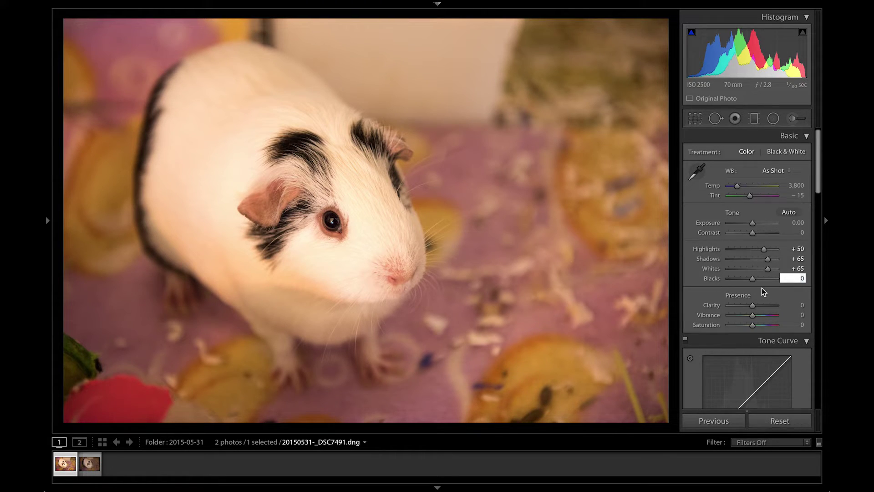
{"action": "key", "text": "alt"}
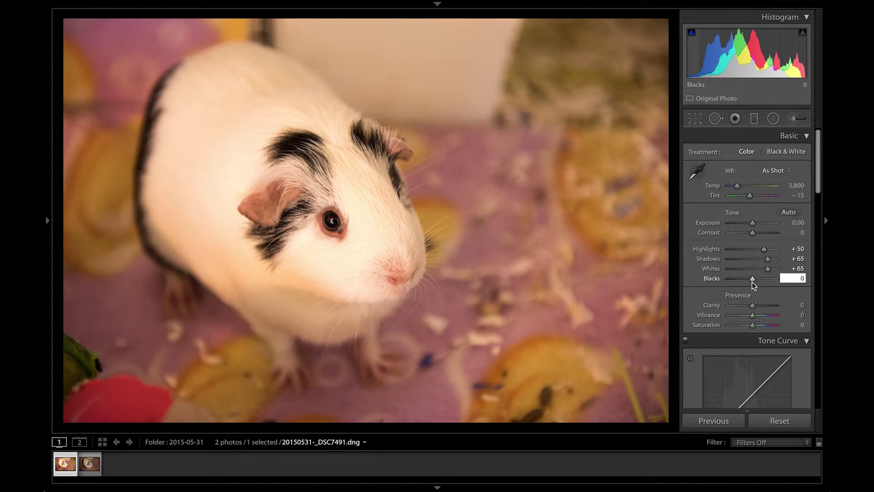
{"action": "key", "text": "alt"}
{"action": "mouse_move", "coordinate": [753, 280]}
{"action": "left_mouse_down"}
{"action": "mouse_move", "coordinate": [728, 281]}
{"action": "mouse_move", "coordinate": [748, 278]}
{"action": "left_mouse_up"}
{"action": "key", "text": "alt"}
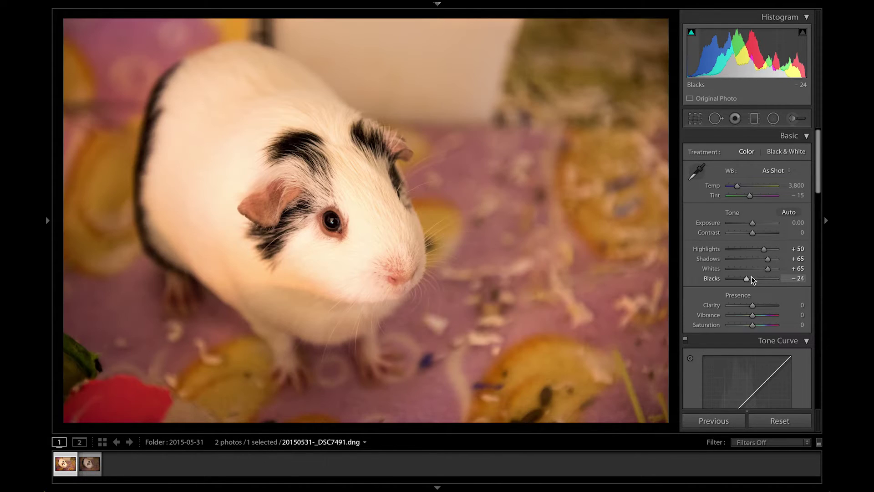
{"action": "left_click", "coordinate": [797, 278]}
{"action": "type", "text": "-25"}
{"action": "key", "text": "Tab"}
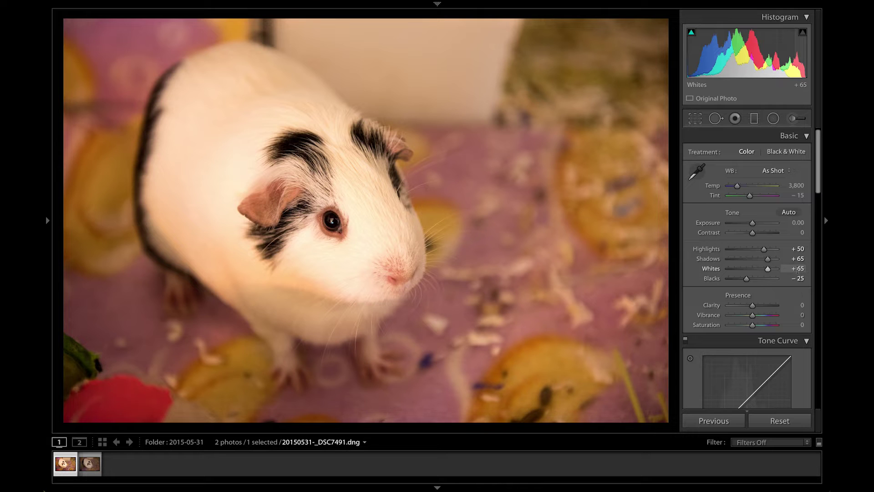
{"action": "type", "text": "45"}
{"action": "key", "text": "Return"}
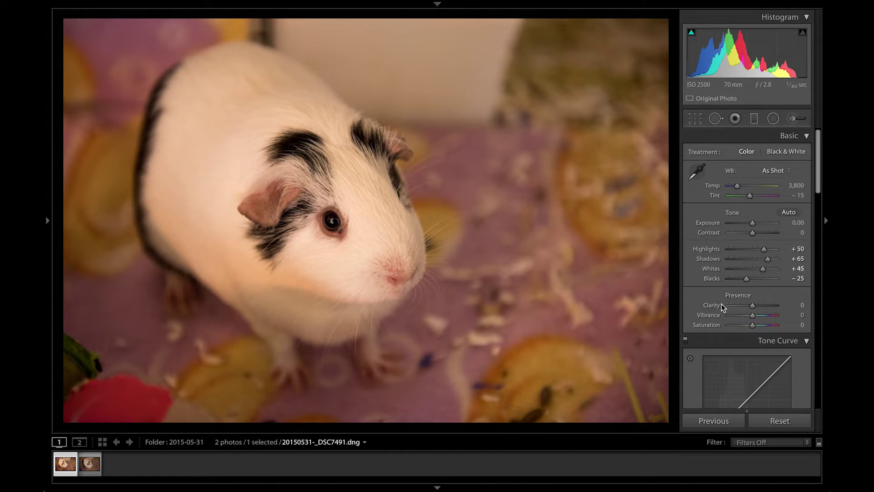
Try Clarity at +25 and Vibrance at −21, resetting each one to its default after viewing its effect.
{"action": "mouse_move", "coordinate": [753, 307]}
{"action": "left_mouse_down"}
{"action": "mouse_move", "coordinate": [781, 304]}
{"action": "mouse_move", "coordinate": [713, 311]}
{"action": "mouse_move", "coordinate": [815, 297]}
{"action": "mouse_move", "coordinate": [745, 298]}
{"action": "mouse_move", "coordinate": [758, 300]}
{"action": "left_mouse_up"}
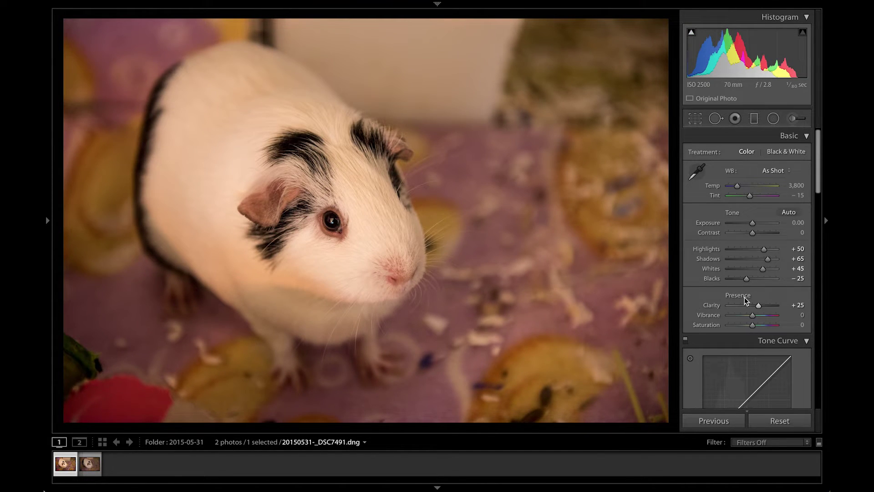
{"action": "double_click", "coordinate": [712, 304]}
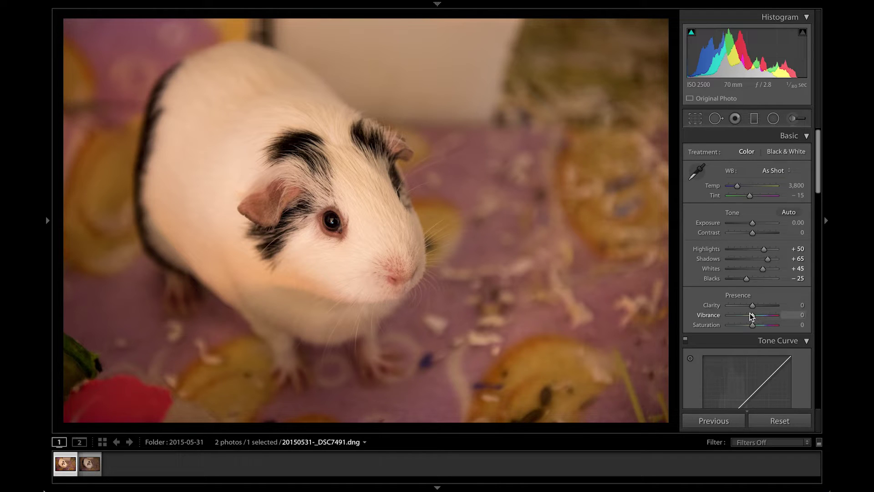
{"action": "mouse_move", "coordinate": [749, 315]}
{"action": "left_mouse_down"}
{"action": "mouse_move", "coordinate": [732, 317]}
{"action": "mouse_move", "coordinate": [763, 319]}
{"action": "mouse_move", "coordinate": [747, 316]}
{"action": "left_mouse_up"}
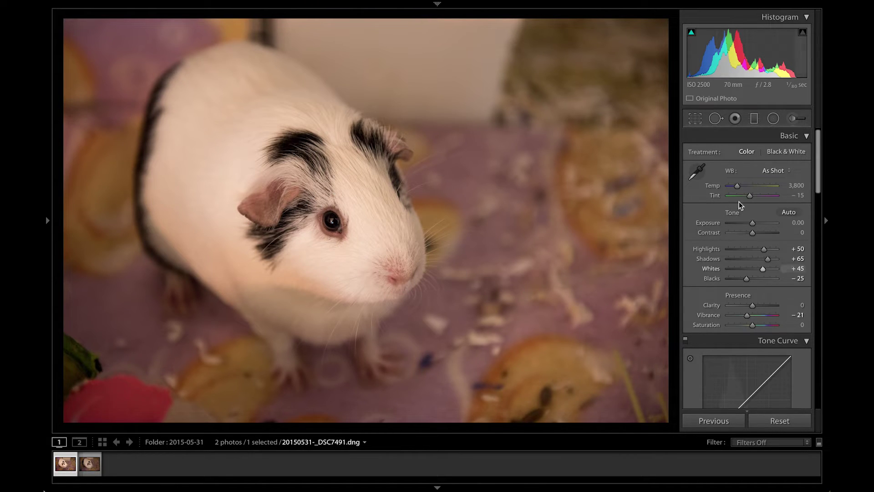
{"action": "double_click", "coordinate": [712, 314]}
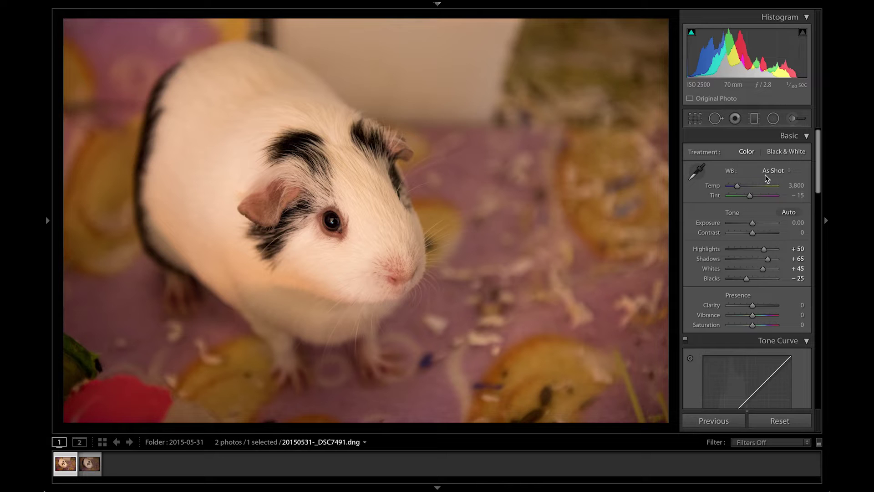
Set a custom white balance by sampling the white fur on the guinea pig's back as the neutral target.
{"action": "left_click", "coordinate": [699, 176]}
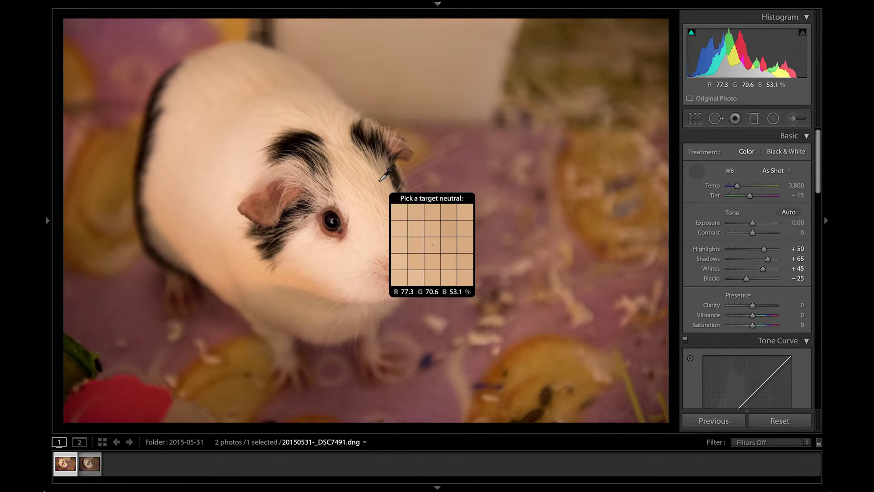
{"action": "left_click", "coordinate": [697, 176]}
{"action": "left_click", "coordinate": [696, 175]}
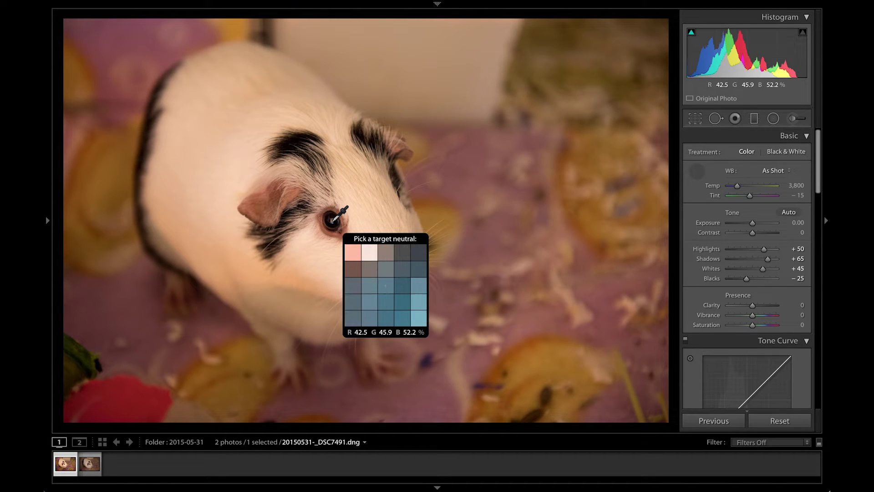
{"action": "left_click", "coordinate": [235, 182]}
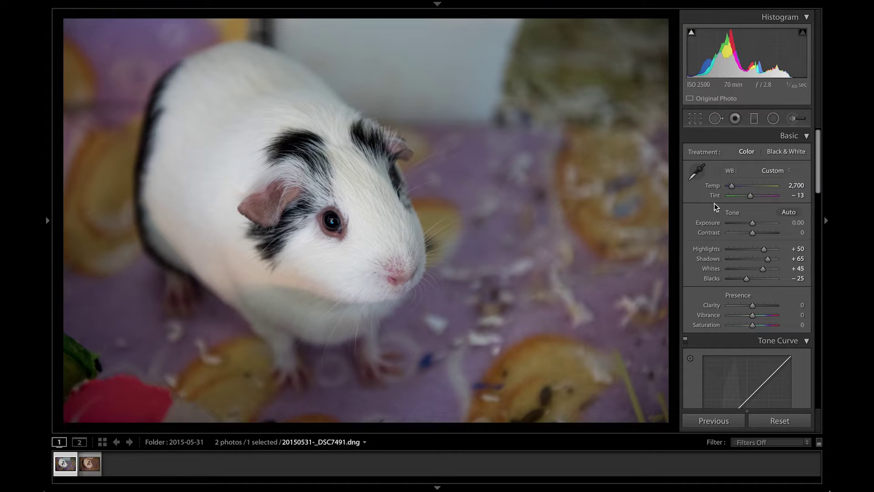
Return the white balance to the As Shot preset.
{"action": "left_click", "coordinate": [775, 173]}
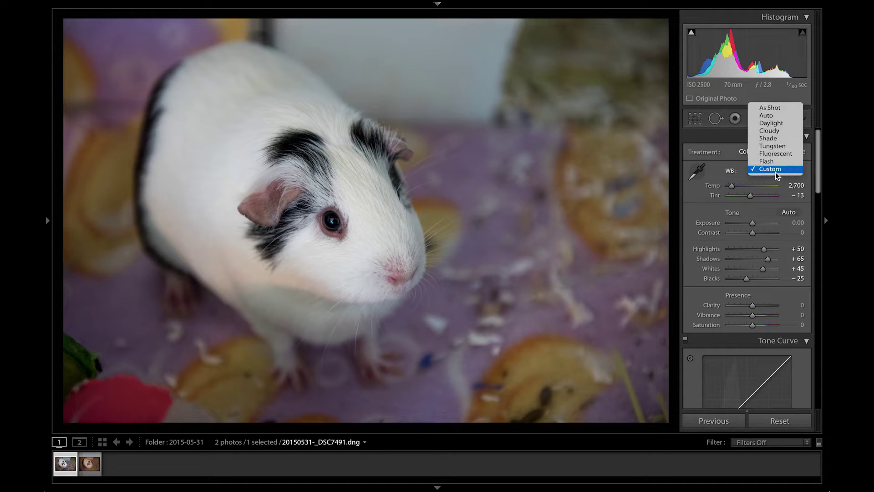
{"action": "left_click", "coordinate": [729, 174]}
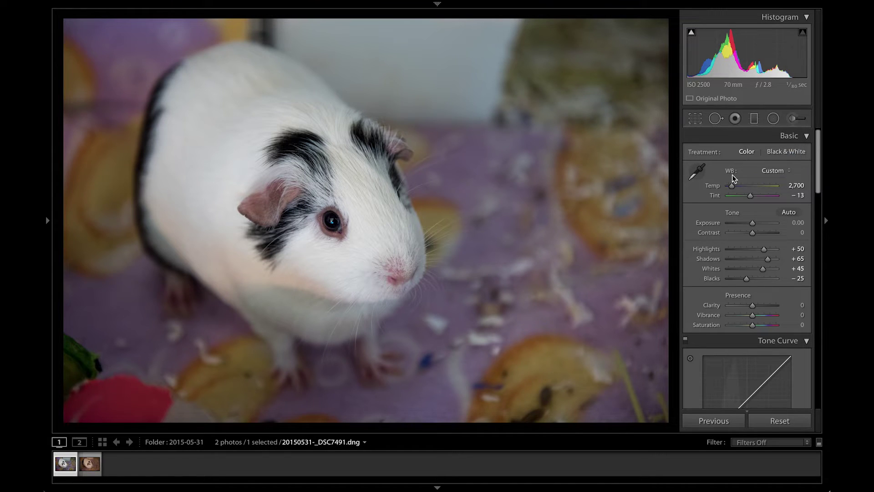
{"action": "left_click", "coordinate": [775, 173]}
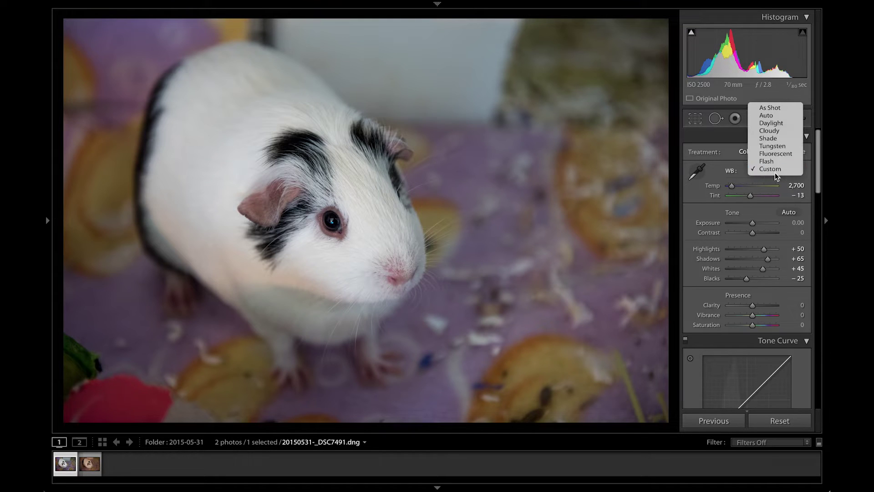
{"action": "left_click", "coordinate": [779, 106]}
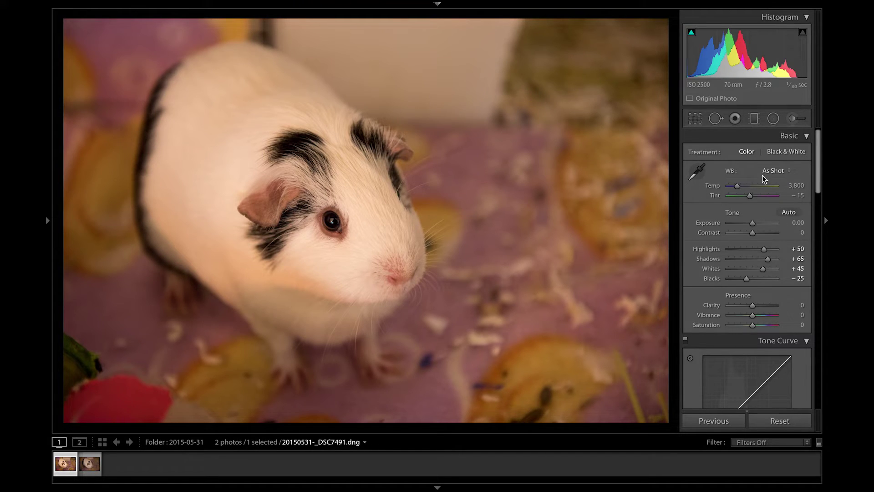
Try the Auto white balance preset, and replace it by sampling the white back fur as neutral.
{"action": "left_click", "coordinate": [779, 171]}
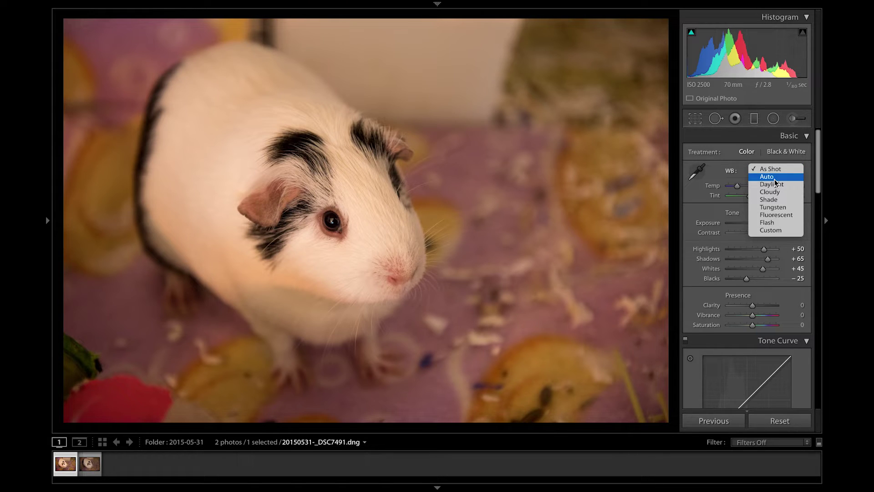
{"action": "left_click", "coordinate": [774, 179]}
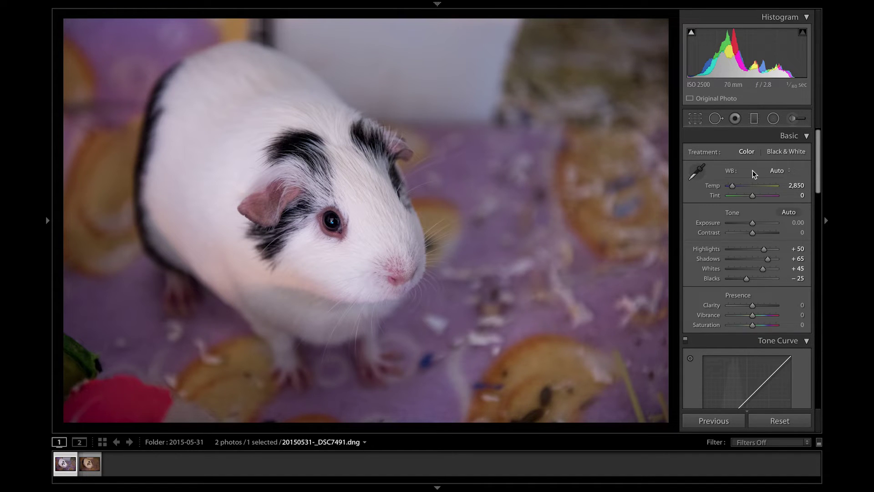
{"action": "left_click", "coordinate": [697, 172]}
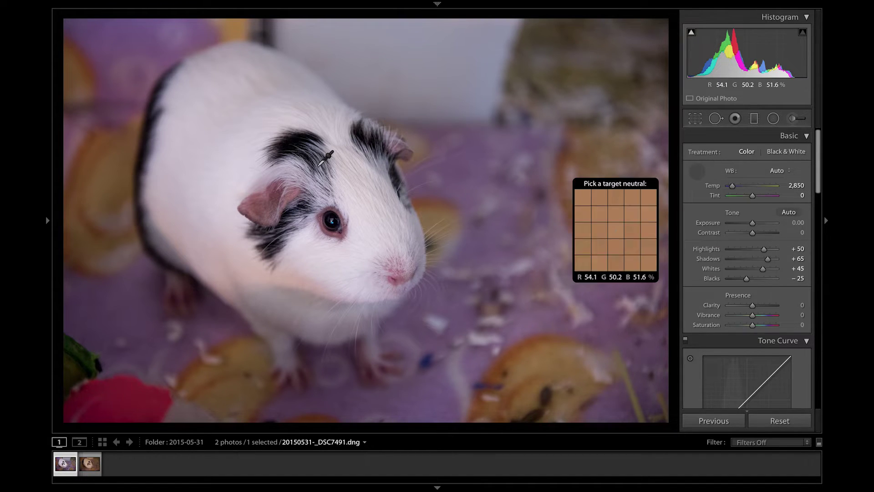
{"action": "left_click", "coordinate": [230, 177]}
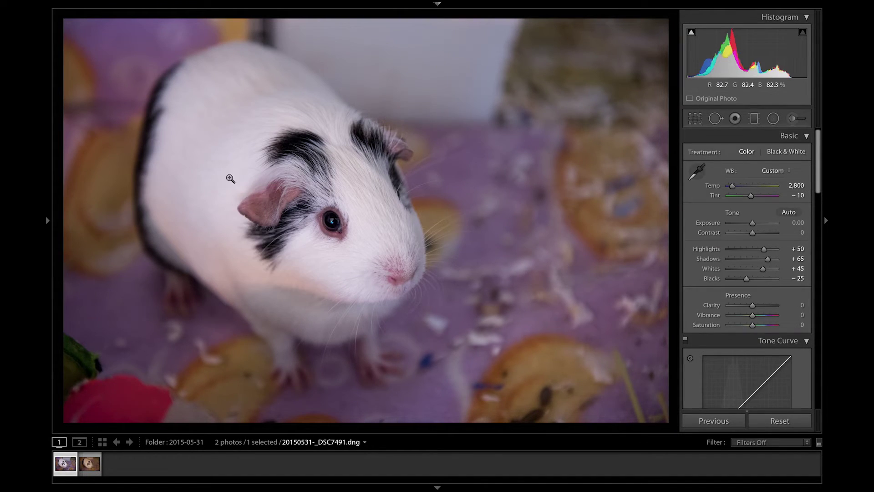
Try the Daylight white balance preset, and correct the colour cast by sampling the white back fur as neutral.
{"action": "left_click", "coordinate": [773, 171]}
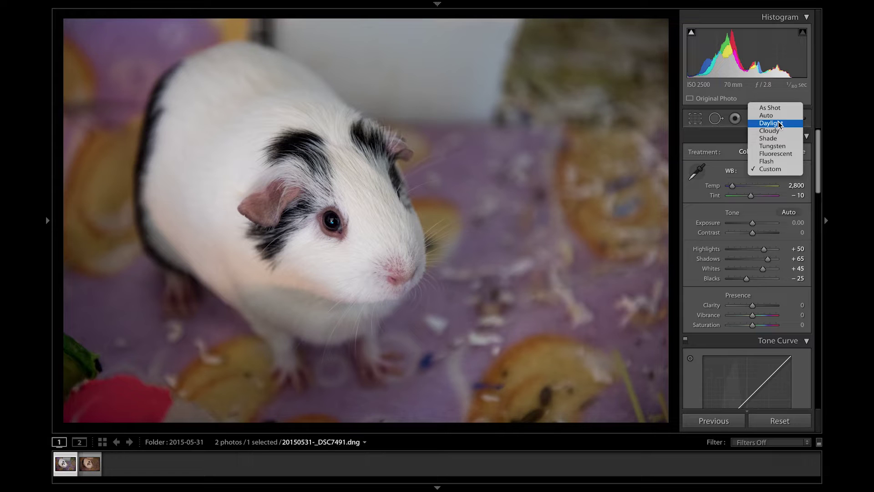
{"action": "left_click", "coordinate": [779, 122]}
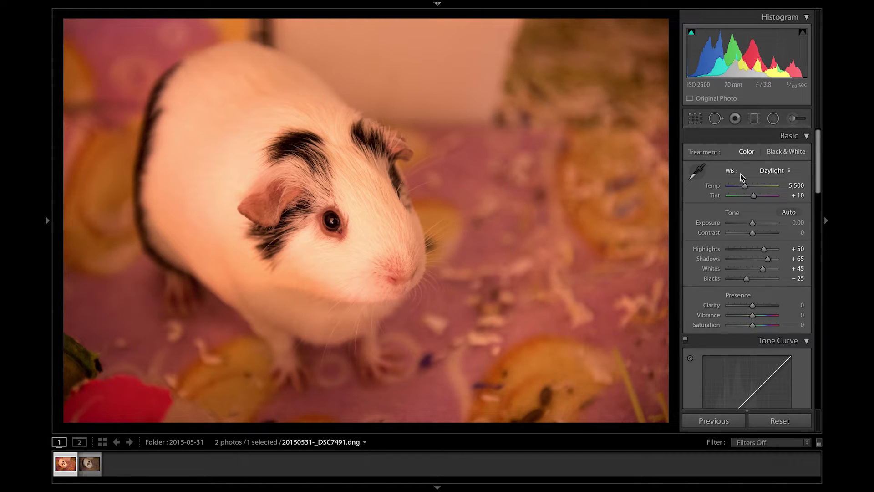
{"action": "left_click", "coordinate": [701, 176]}
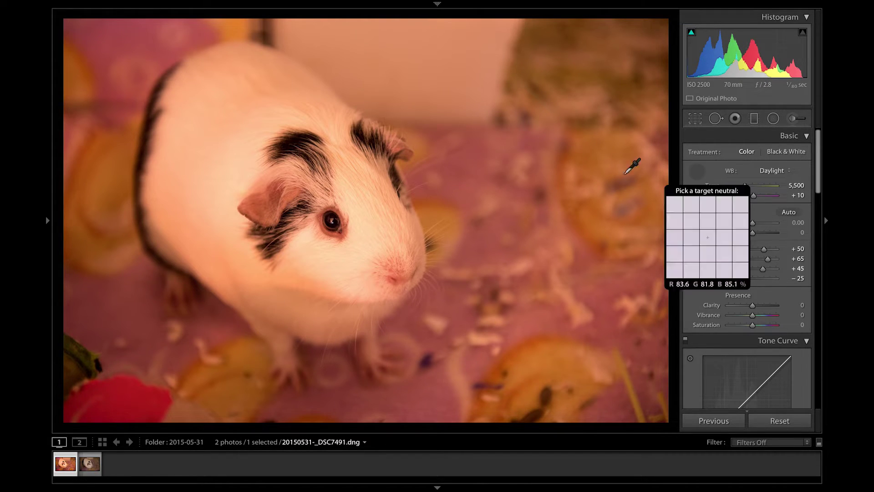
{"action": "left_click", "coordinate": [233, 185]}
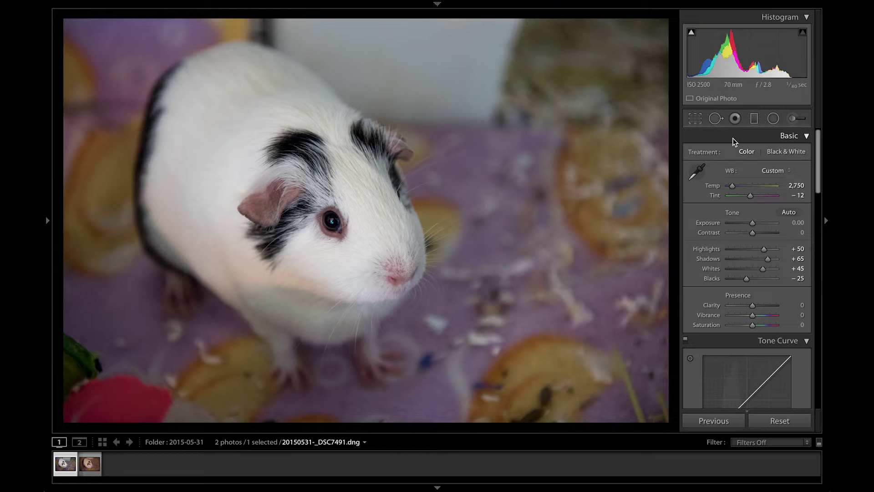
Try sampling the pale backdrop behind the guinea pig as the white balance neutral, and undo it.
{"action": "left_click", "coordinate": [697, 172]}
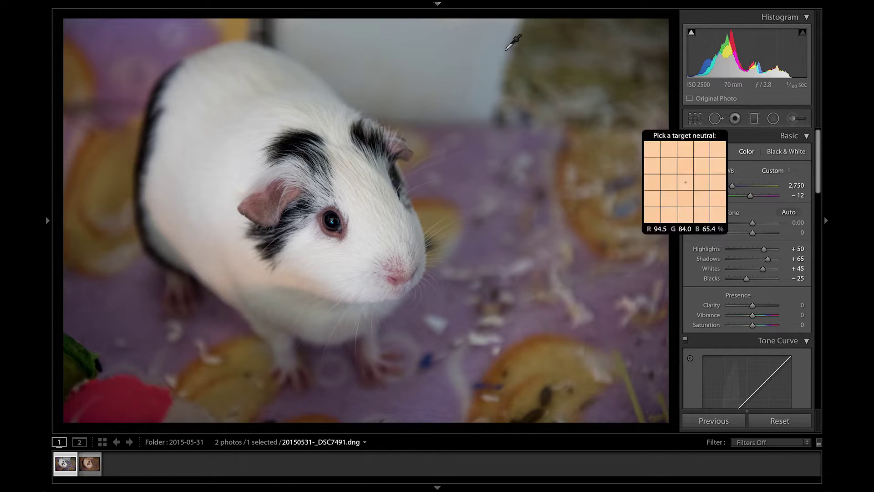
{"action": "left_click", "coordinate": [444, 62]}
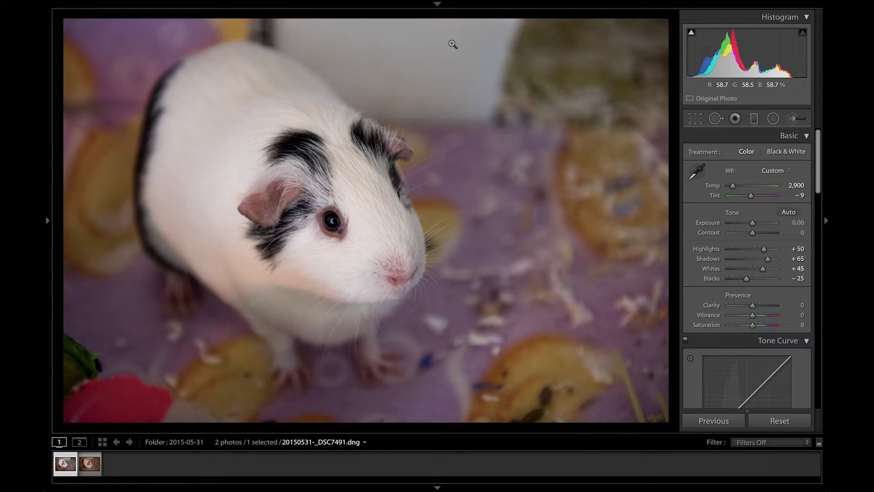
{"action": "key", "text": "ctrl+z"}
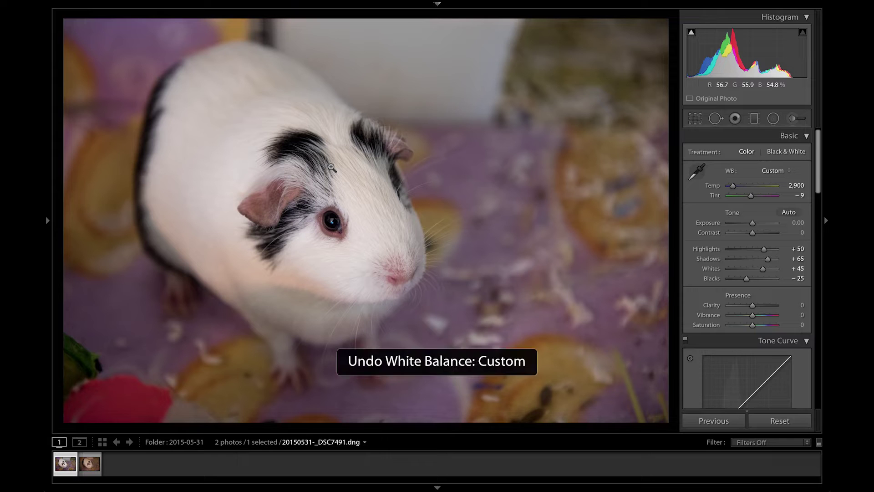
Sample the pale backdrop as the white balance neutral, and try stepping the colour temperature down and up, ending at 4,050.
{"action": "left_click", "coordinate": [697, 172]}
{"action": "left_click", "coordinate": [454, 35]}
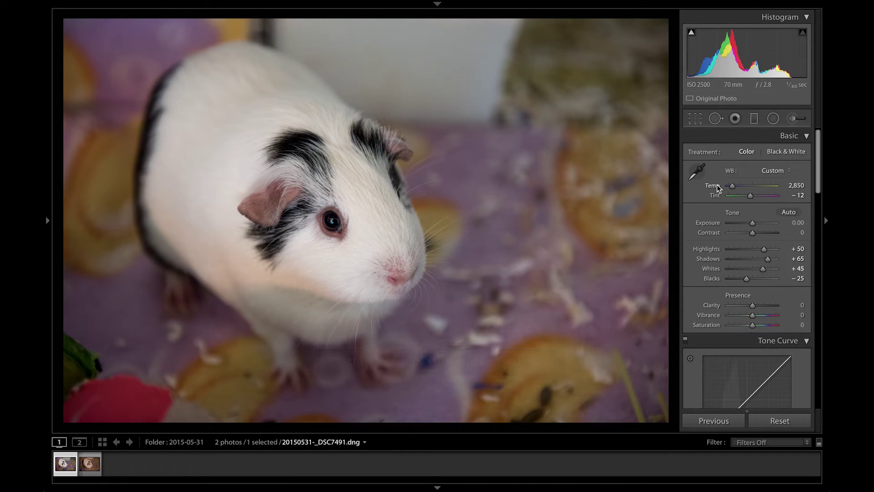
{"action": "key", "text": "plus"}
{"action": "key", "text": "plus"}
{"action": "key", "text": "plus"}
{"action": "key", "text": "plus"}
{"action": "key", "text": "plus"}
{"action": "key", "text": "plus"}
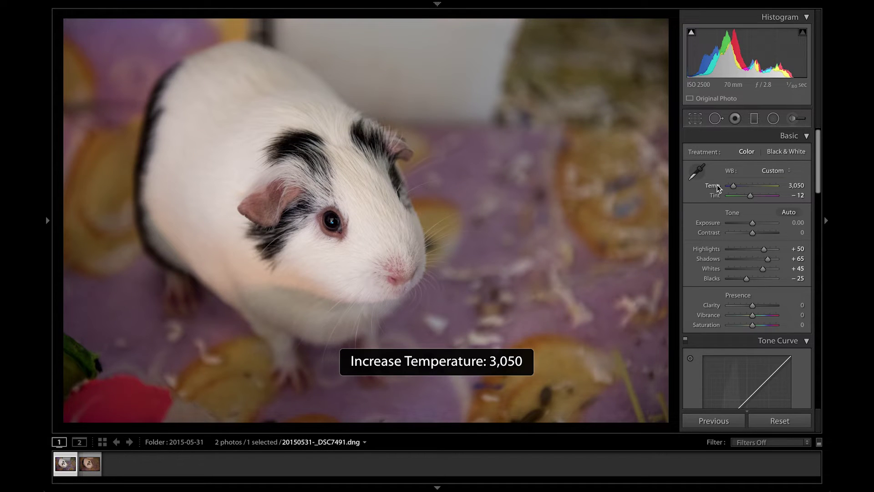
{"action": "key", "text": "plus"}
{"action": "key", "text": "minus"}
{"action": "key", "text": "minus"}
{"action": "key", "text": "minus"}
{"action": "key", "text": "minus"}
{"action": "key", "text": "minus"}
{"action": "key", "text": "minus"}
{"action": "key", "text": "minus"}
{"action": "key", "text": "minus"}
{"action": "key", "text": "minus"}
{"action": "key", "text": "minus"}
{"action": "key", "text": "minus"}
{"action": "key", "text": "minus"}
{"action": "key", "text": "minus"}
{"action": "key", "text": "minus"}
{"action": "key", "text": "minus"}
{"action": "key", "text": "minus"}
{"action": "key", "text": "minus"}
{"action": "key", "text": "minus"}
{"action": "key", "text": "minus"}
{"action": "key", "text": "minus"}
{"action": "key", "text": "minus"}
{"action": "key", "text": "minus"}
{"action": "key", "text": "minus"}
{"action": "key", "text": "minus"}
{"action": "key", "text": "plus"}
{"action": "key", "text": "plus"}
{"action": "key", "text": "plus"}
{"action": "key", "text": "plus"}
{"action": "key", "text": "plus"}
{"action": "key", "text": "plus"}
{"action": "key", "text": "plus"}
{"action": "key", "text": "plus"}
{"action": "key", "text": "plus"}
{"action": "key", "text": "plus"}
{"action": "key", "text": "plus"}
{"action": "key", "text": "plus"}
{"action": "key", "text": "plus"}
{"action": "key", "text": "plus"}
{"action": "key", "text": "plus"}
{"action": "key", "text": "plus"}
{"action": "key", "text": "plus"}
{"action": "key", "text": "plus"}
{"action": "key", "text": "plus"}
{"action": "key", "text": "plus"}
{"action": "key", "text": "plus"}
{"action": "key", "text": "plus"}
{"action": "key", "text": "plus"}
{"action": "key", "text": "plus"}
{"action": "key", "text": "plus"}
{"action": "key", "text": "plus"}
{"action": "key", "text": "plus"}
{"action": "key", "text": "plus"}
{"action": "key", "text": "plus"}
{"action": "key", "text": "plus"}
{"action": "key", "text": "plus"}
{"action": "key", "text": "plus"}
{"action": "key", "text": "plus"}
{"action": "key", "text": "plus"}
{"action": "key", "text": "plus"}
{"action": "key", "text": "plus"}
{"action": "key", "text": "plus"}
{"action": "key", "text": "plus"}
{"action": "key", "text": "plus"}
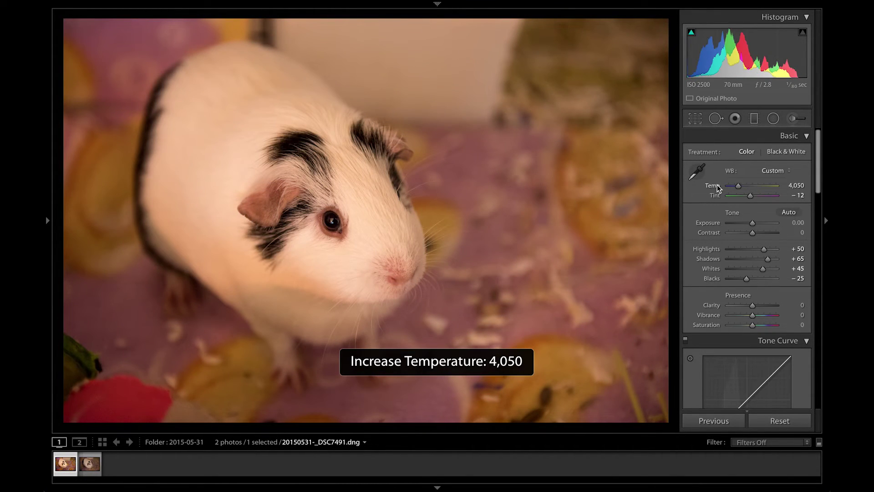
Correct the warm colour cast by sampling the pale backdrop behind the guinea pig as neutral.
{"action": "left_click", "coordinate": [696, 172]}
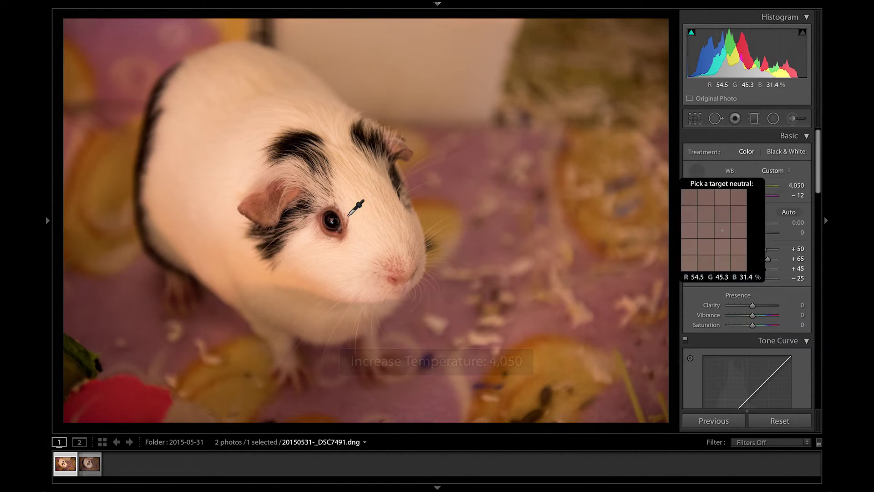
{"action": "left_click", "coordinate": [454, 64]}
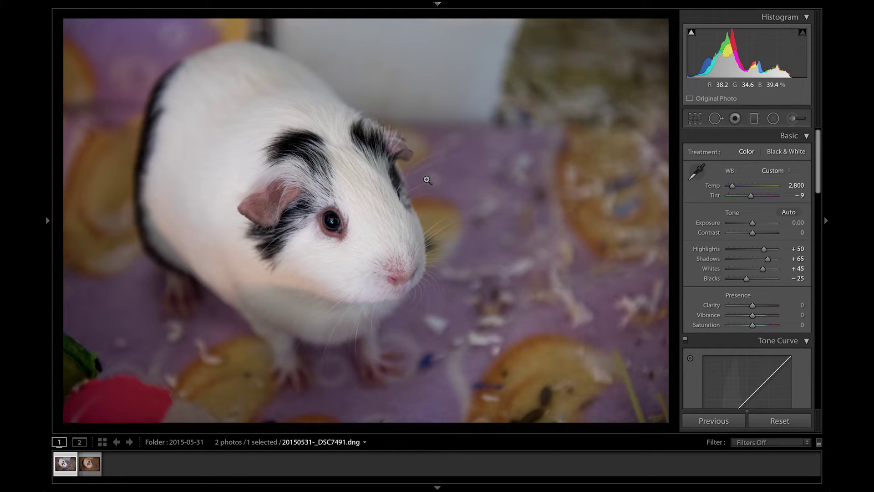
Apply the user preset "1. TINT 81A Warming" to the photo.
{"action": "left_click", "coordinate": [46, 205]}
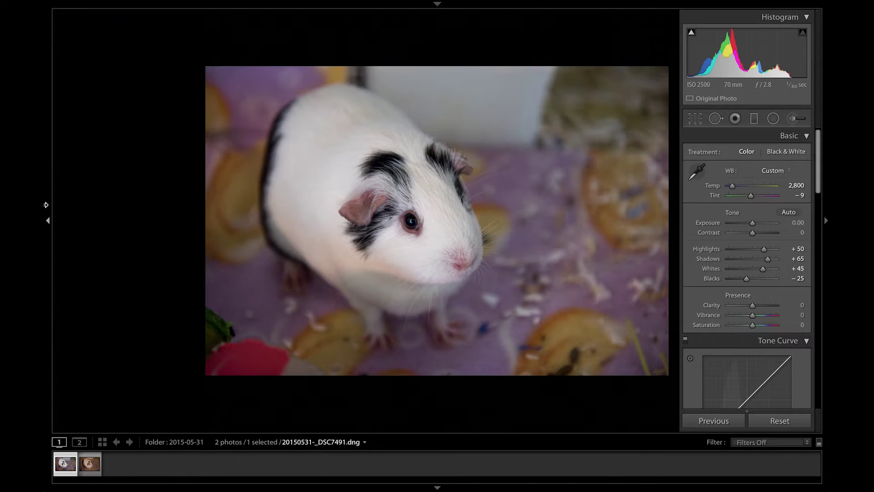
{"action": "scroll", "coordinate": [118, 246], "scroll_direction": "up", "scroll_amount": 10}
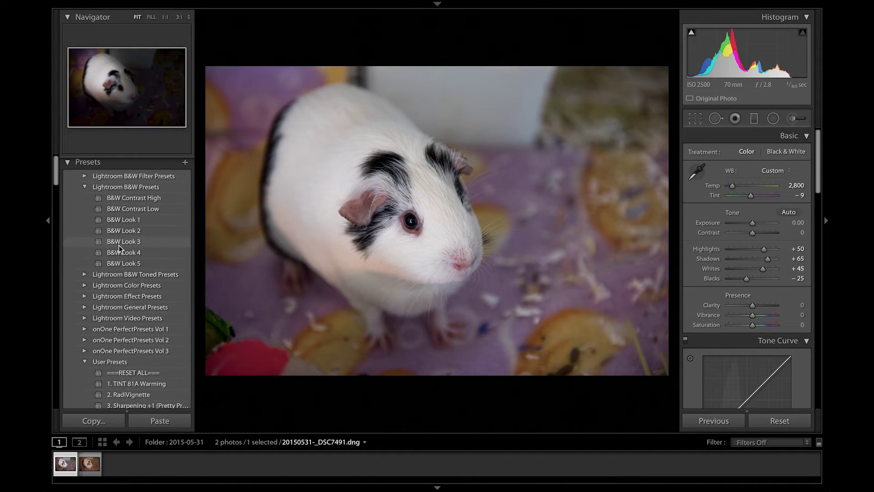
{"action": "scroll", "coordinate": [119, 245], "scroll_direction": "down", "scroll_amount": 3}
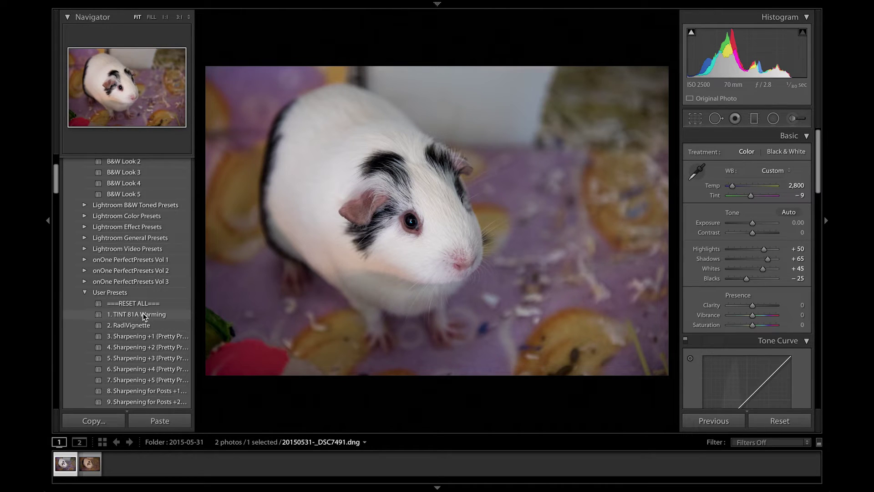
{"action": "left_click", "coordinate": [168, 314]}
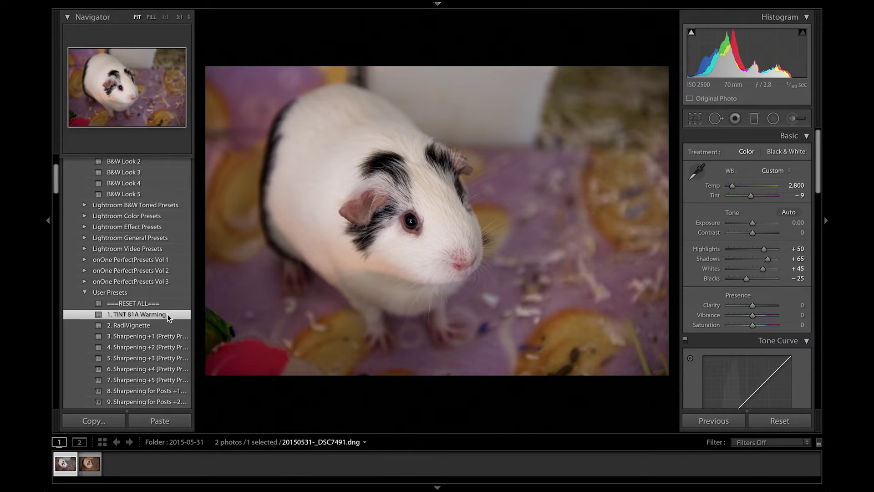
{"action": "left_click", "coordinate": [46, 210]}
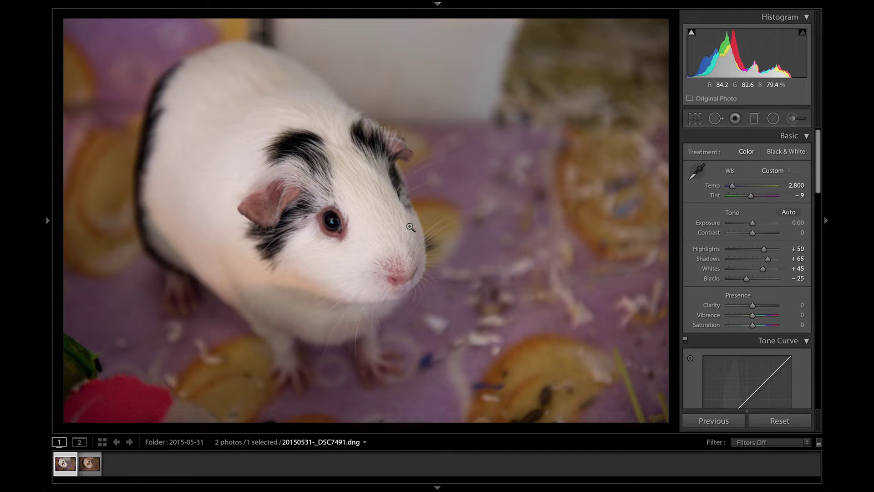
Compare the photo with and without the warming preset by undoing and redoing it twice.
{"action": "key", "text": "ctrl+z"}
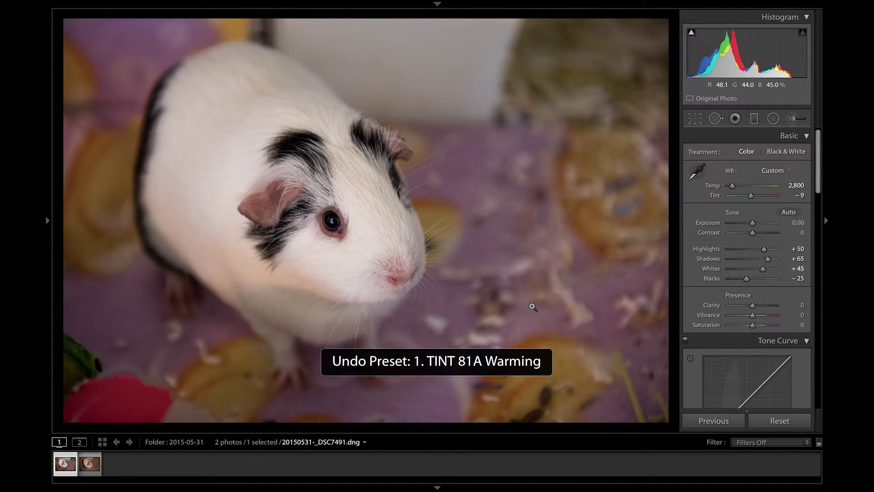
{"action": "key", "text": "ctrl+shift+z"}
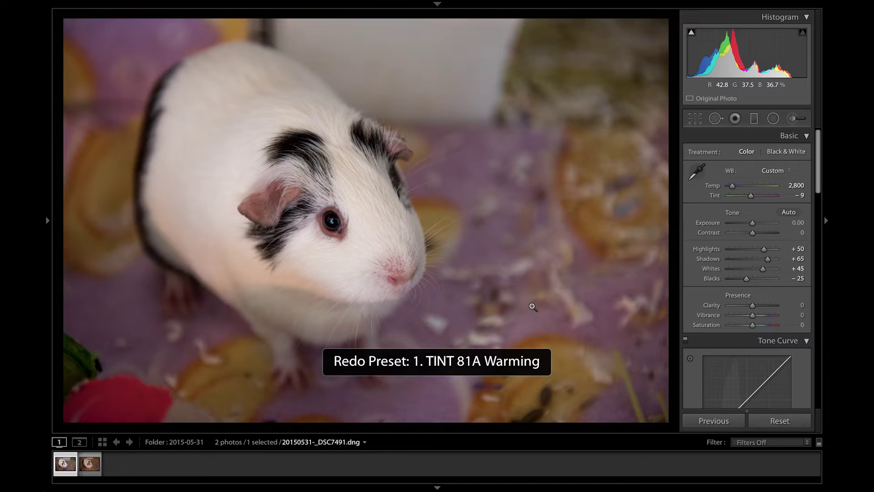
{"action": "key", "text": "ctrl+z"}
{"action": "key", "text": "ctrl+shift+z"}
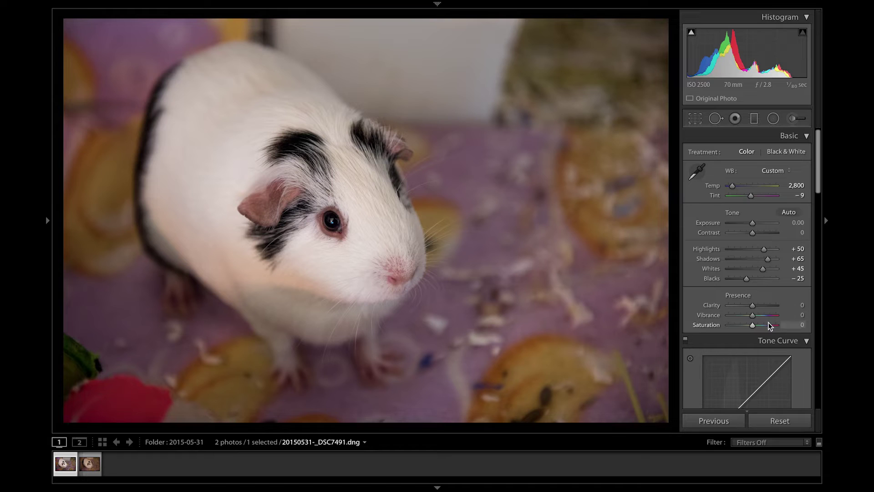
Try the Vibrance at +25, +60 and +16.
{"action": "left_click", "coordinate": [791, 315]}
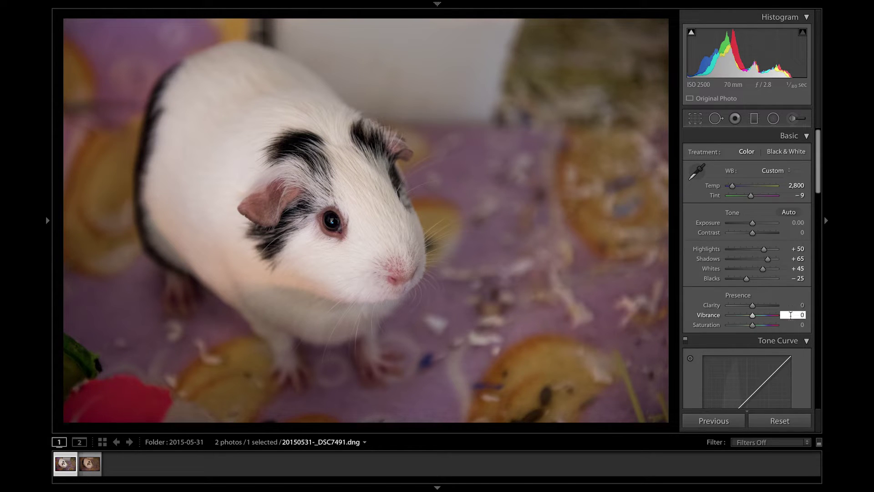
{"action": "type", "text": "25"}
{"action": "key", "text": "Return"}
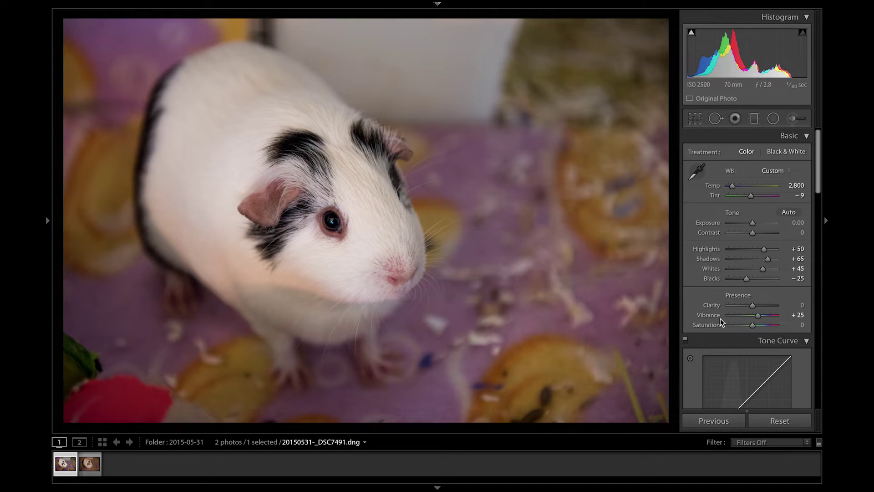
{"action": "left_click_drag", "start_coordinate": [762, 320], "coordinate": [766, 316]}
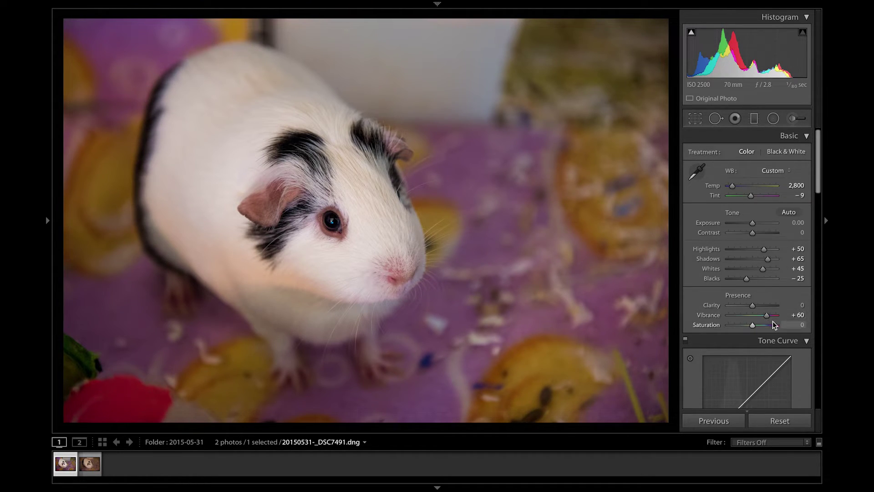
{"action": "mouse_move", "coordinate": [769, 315]}
{"action": "left_mouse_down"}
{"action": "mouse_move", "coordinate": [783, 315]}
{"action": "mouse_move", "coordinate": [755, 319]}
{"action": "left_mouse_up"}
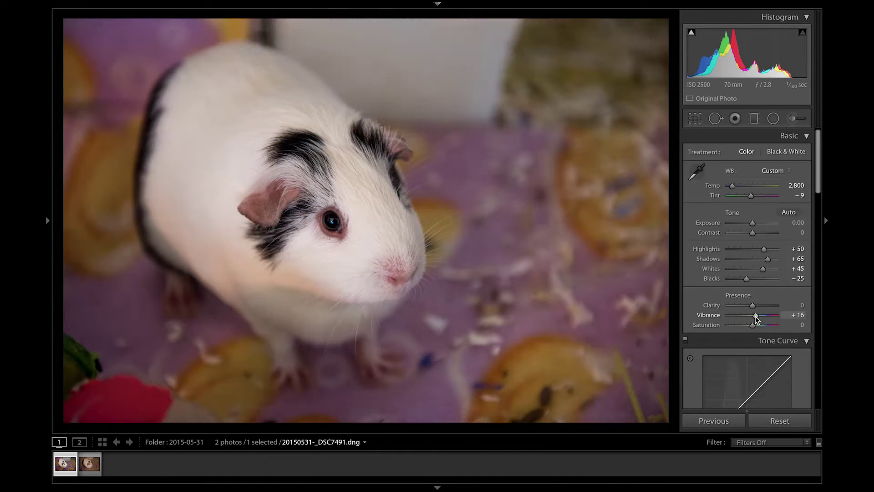
Set the Vibrance to +35.
{"action": "left_click", "coordinate": [797, 315]}
{"action": "type", "text": "25"}
{"action": "double_click", "coordinate": [801, 315]}
{"action": "type", "text": "35"}
{"action": "key", "text": "Return"}
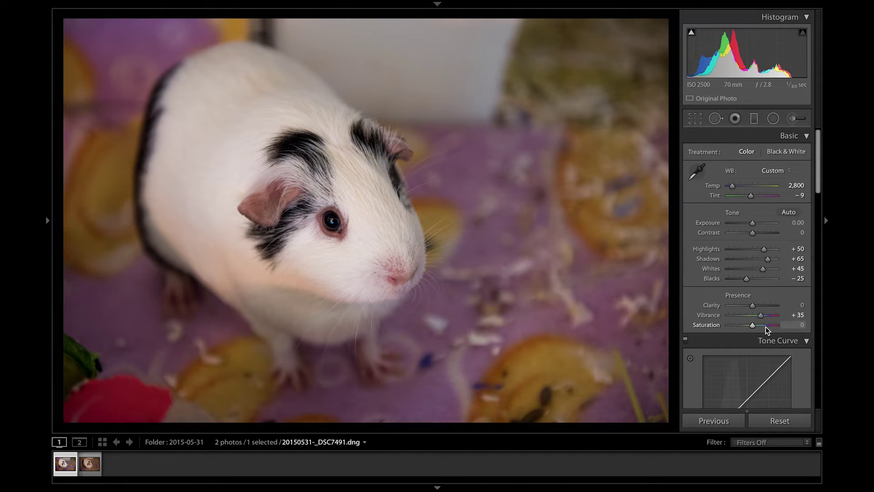
Try the Saturation at −53, +36, +85 and +100, and reset it to 0 after inspecting the red area up close.
{"action": "left_click_drag", "start_coordinate": [759, 324], "coordinate": [740, 321]}
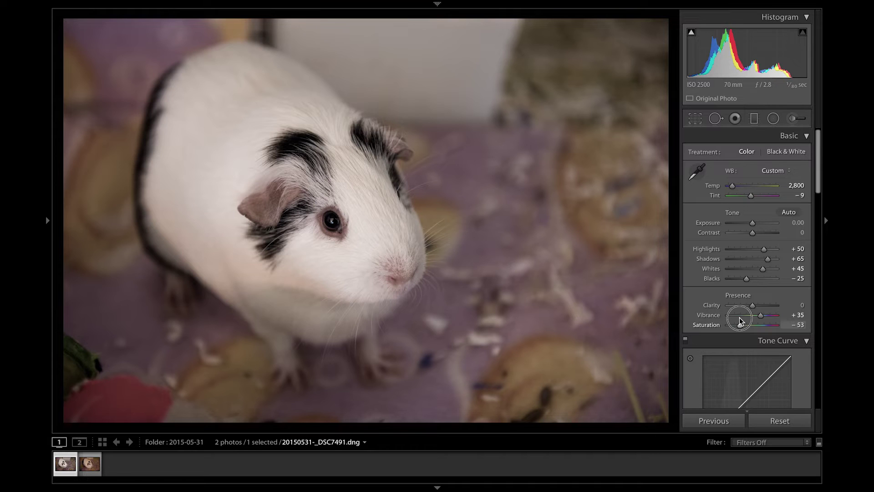
{"action": "left_click_drag", "start_coordinate": [740, 321], "coordinate": [764, 333]}
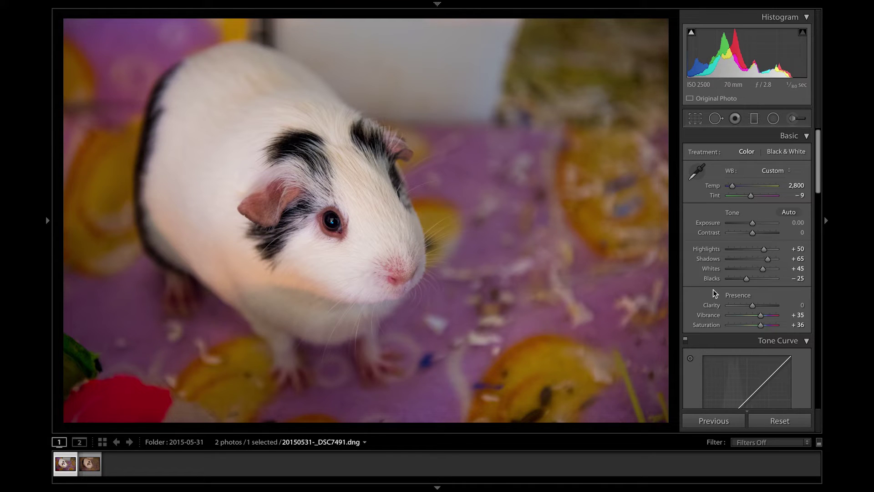
{"action": "left_click", "coordinate": [773, 326]}
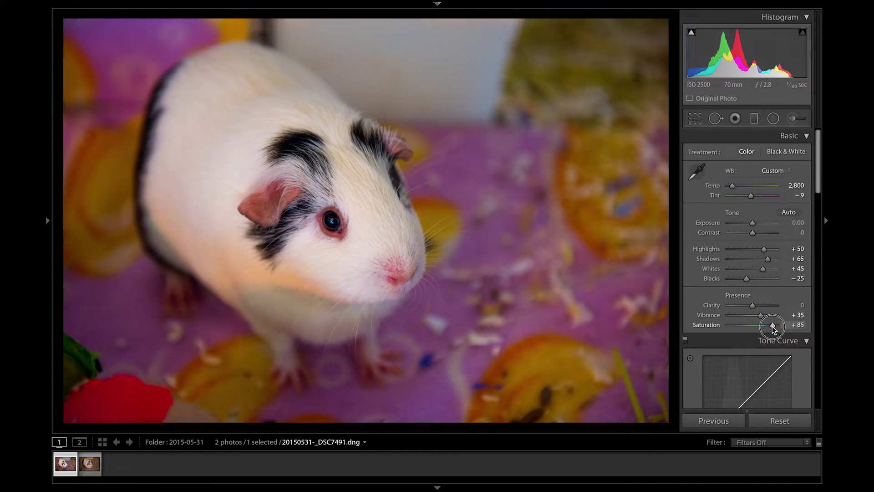
{"action": "left_click_drag", "start_coordinate": [773, 326], "coordinate": [779, 326]}
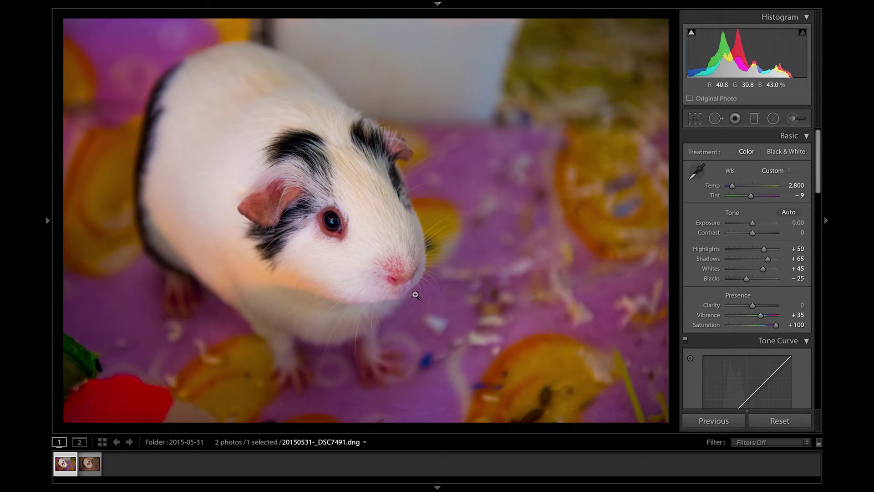
{"action": "left_click", "coordinate": [115, 402]}
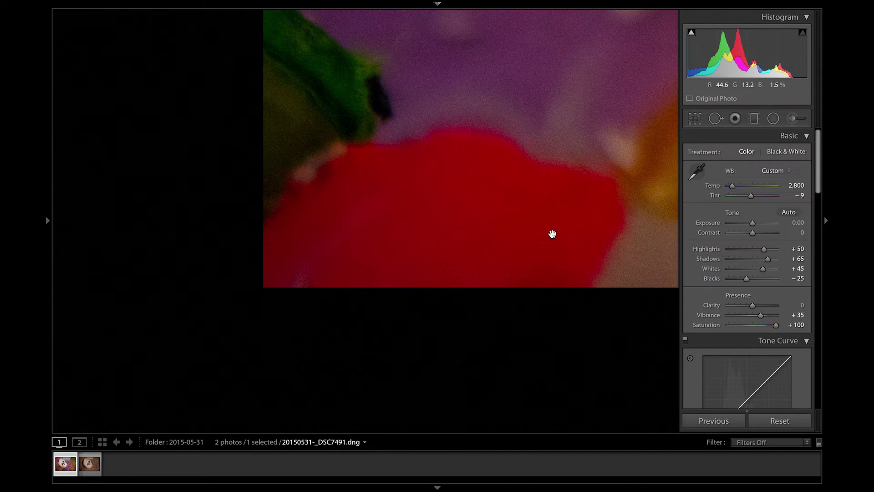
{"action": "left_click", "coordinate": [554, 250]}
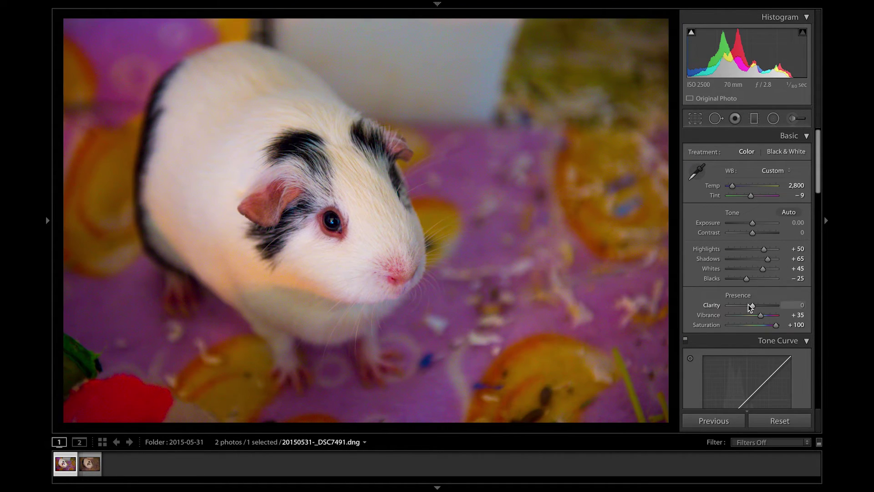
{"action": "double_click", "coordinate": [708, 325]}
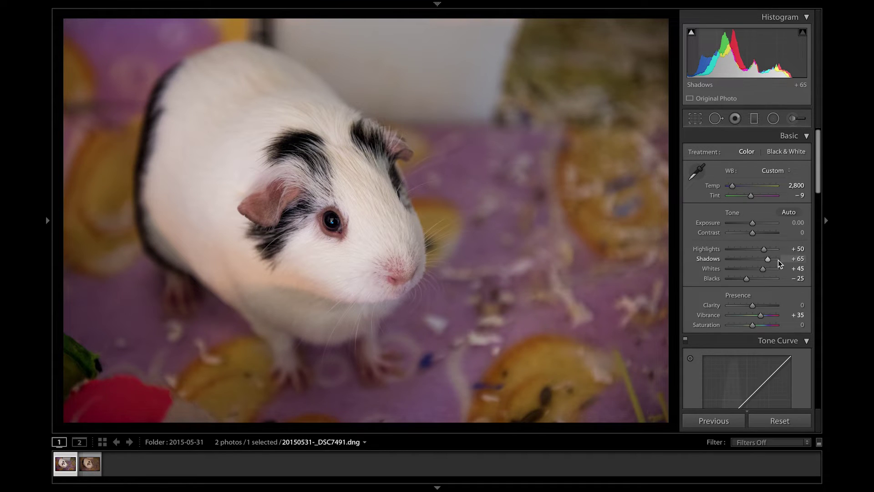
Try the Shadows at +100 and −48 on a close-up of the red area, and return them to +65.
{"action": "left_click", "coordinate": [143, 376]}
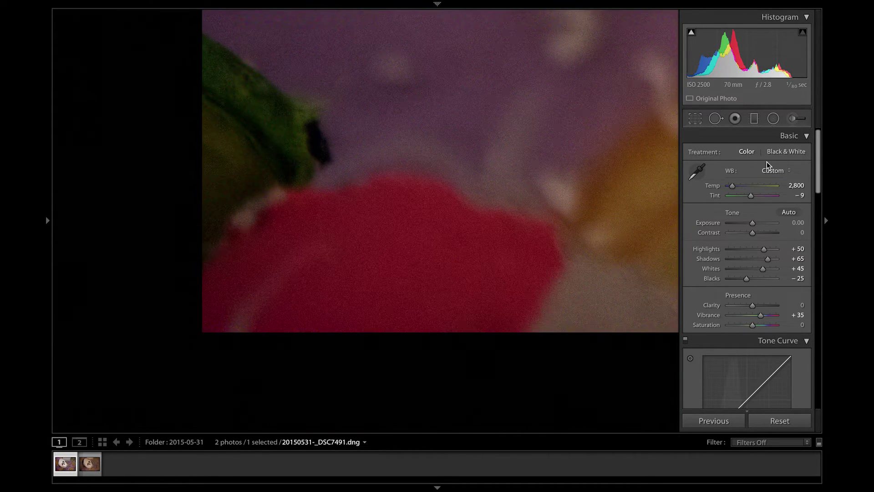
{"action": "left_click_drag", "start_coordinate": [770, 258], "coordinate": [787, 259]}
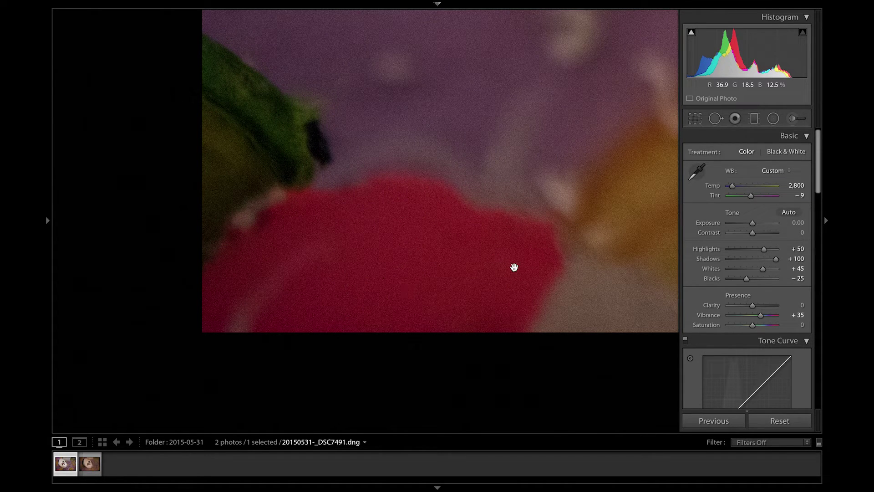
{"action": "left_click", "coordinate": [740, 259]}
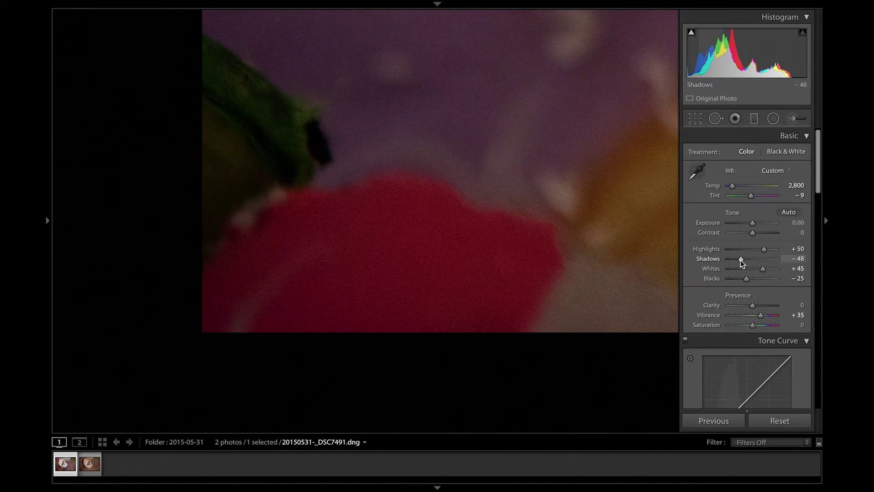
{"action": "left_click", "coordinate": [768, 259]}
{"action": "left_click", "coordinate": [796, 258]}
{"action": "type", "text": "65"}
{"action": "key", "text": "Return"}
{"action": "left_click", "coordinate": [429, 257]}
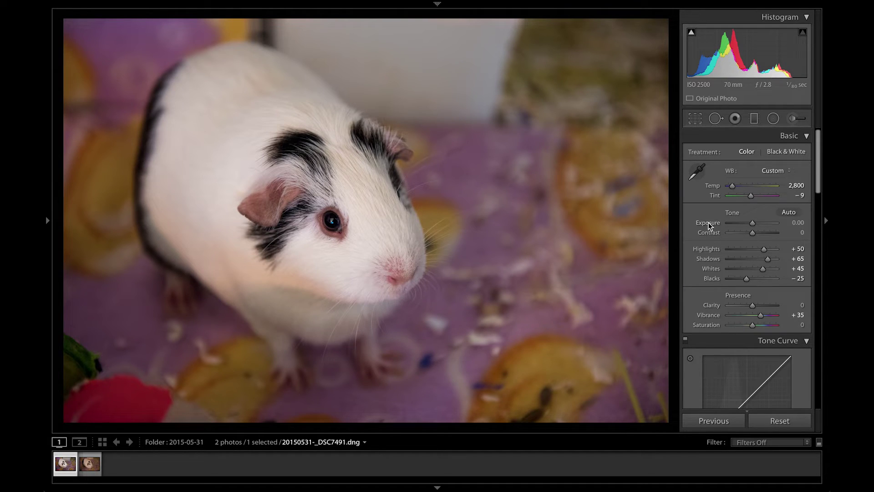
Step the Exposure up and down to judge the overall brightness, ending at +0.10.
{"action": "key", "text": "equal"}
{"action": "key", "text": "equal"}
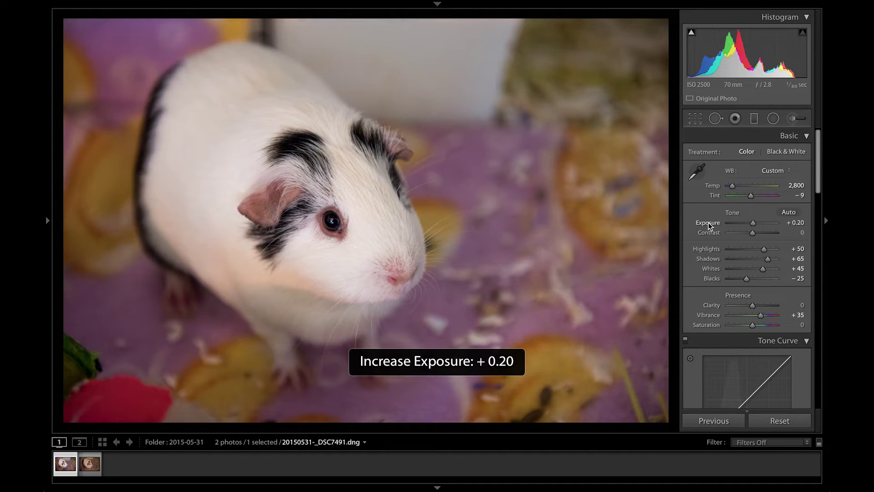
{"action": "key", "text": "equal"}
{"action": "key", "text": "minus"}
{"action": "key", "text": "minus"}
{"action": "key", "text": "minus"}
{"action": "key", "text": "minus"}
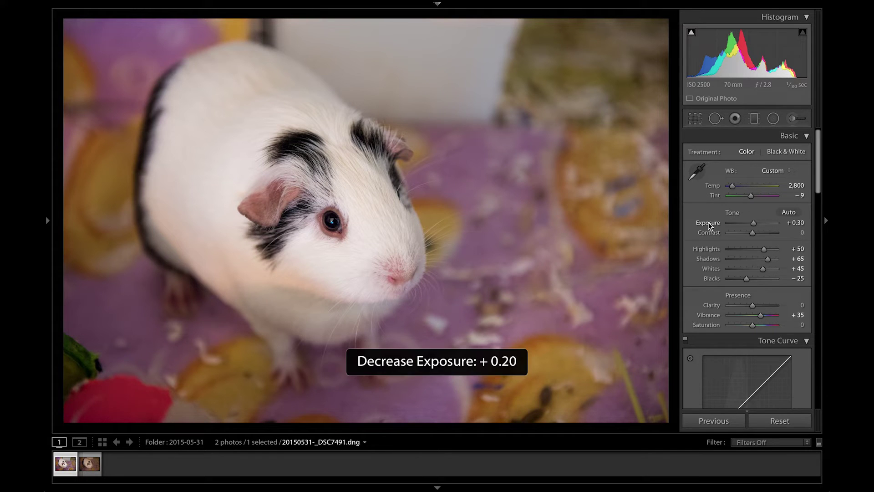
{"action": "key", "text": "minus"}
{"action": "key", "text": "minus"}
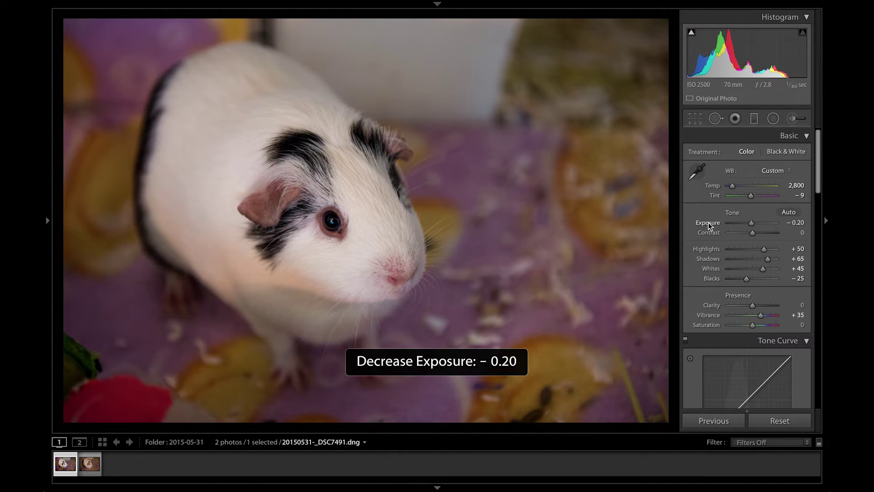
{"action": "key", "text": "equal"}
{"action": "key", "text": "equal"}
{"action": "key", "text": "equal"}
{"action": "key", "text": "equal"}
{"action": "key", "text": "equal"}
{"action": "key", "text": "equal"}
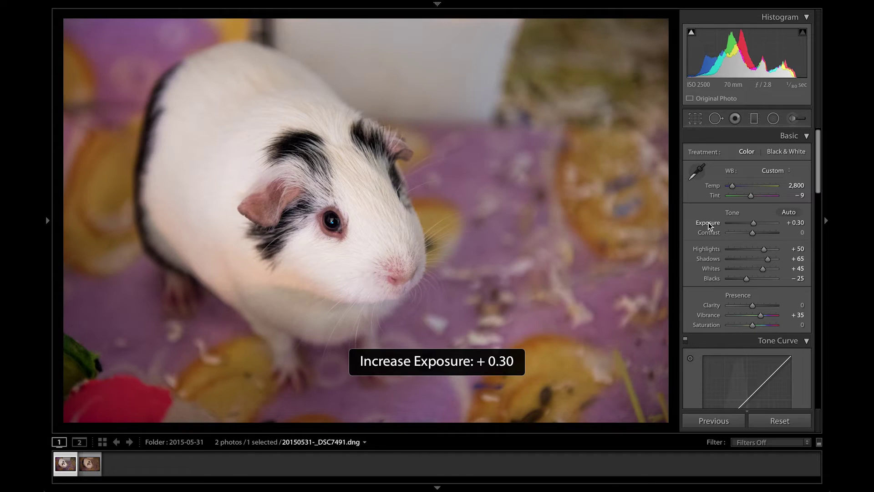
{"action": "key", "text": "minus"}
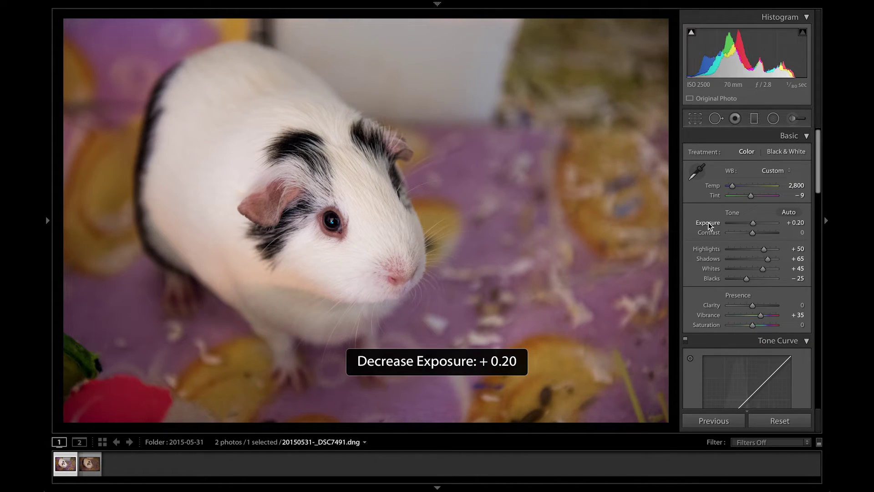
{"action": "key", "text": "minus"}
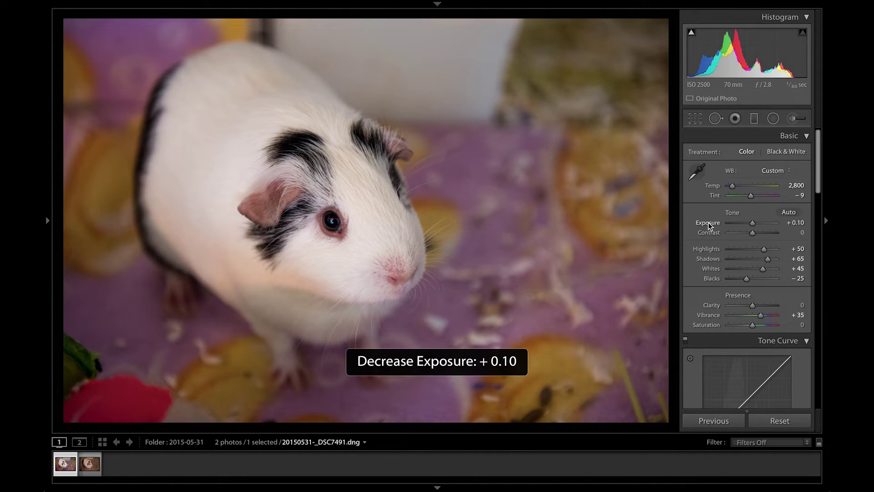
Step the Exposure up and down to compare brightness, ending at +0.20.
{"action": "key", "text": "equal"}
{"action": "key", "text": "minus"}
{"action": "key", "text": "equal"}
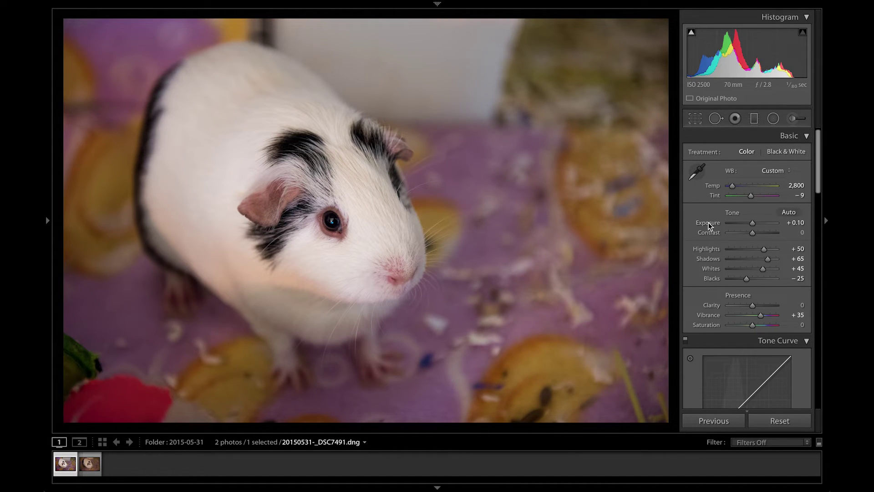
Try the 2. RadiVignette preset with Exposure raised to +0.30, and undo both changes.
{"action": "left_click", "coordinate": [46, 171]}
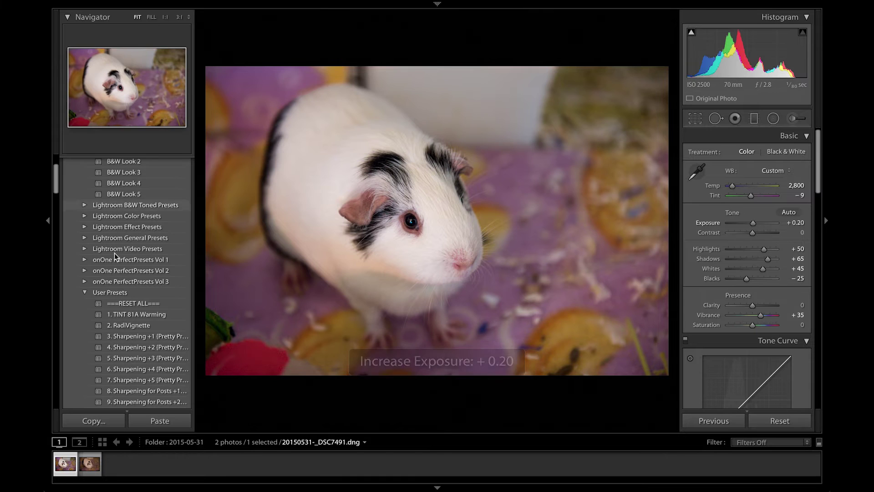
{"action": "left_click", "coordinate": [133, 325]}
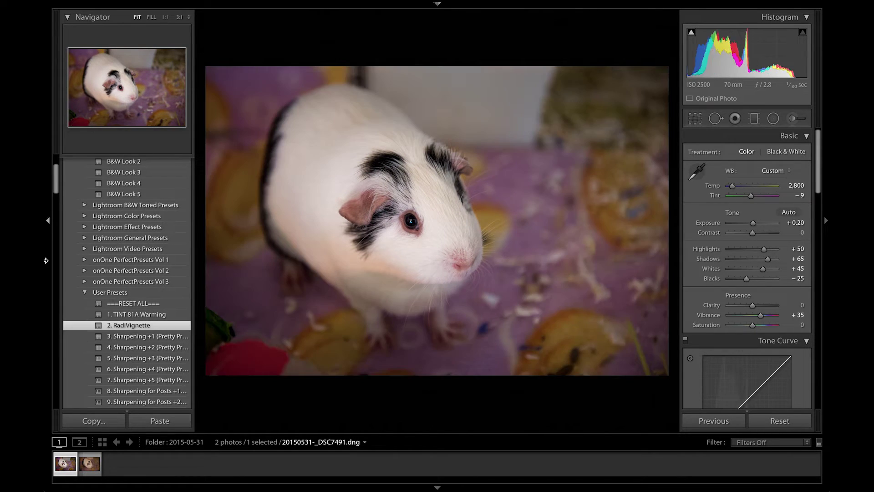
{"action": "left_click", "coordinate": [46, 261]}
{"action": "key", "text": "equal"}
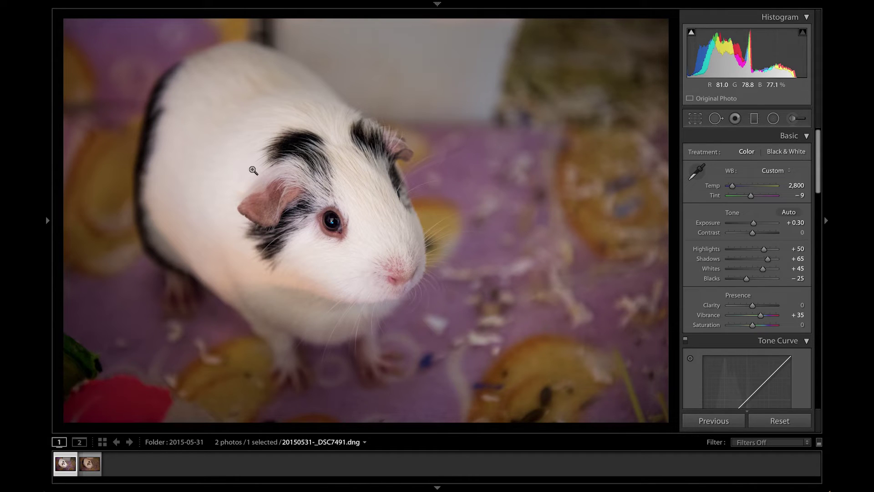
{"action": "key", "text": "ctrl+z"}
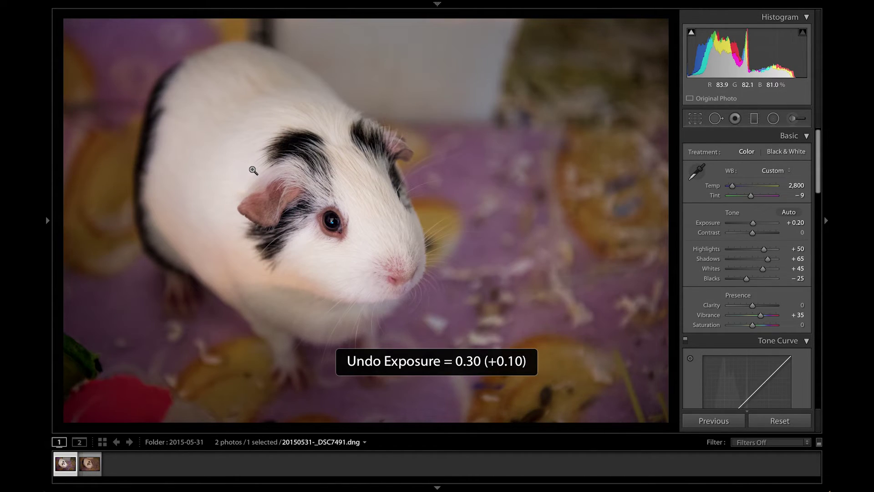
{"action": "key", "text": "ctrl+z"}
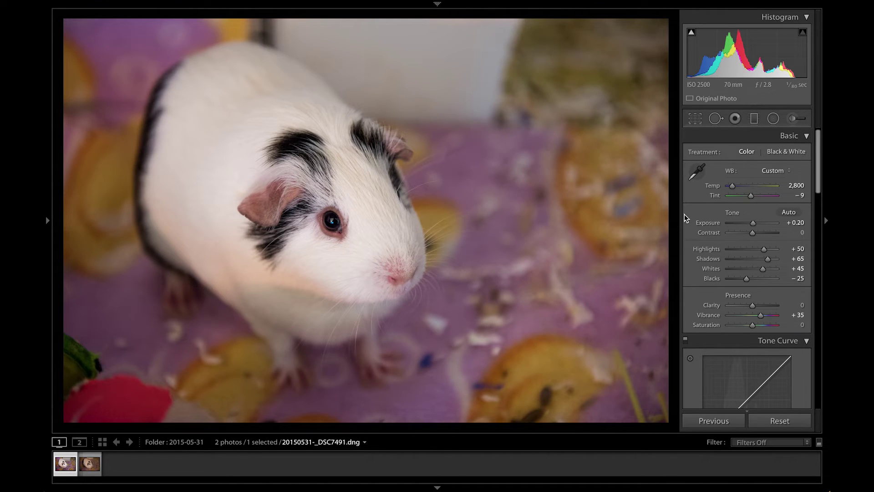
Try the Tone Curve regions with Highlights +10, Lights +33 and Shadows +4, and reset them all to 0.
{"action": "scroll", "coordinate": [737, 220], "scroll_direction": "down", "scroll_amount": 1}
{"action": "scroll", "coordinate": [737, 219], "scroll_direction": "down", "scroll_amount": 5}
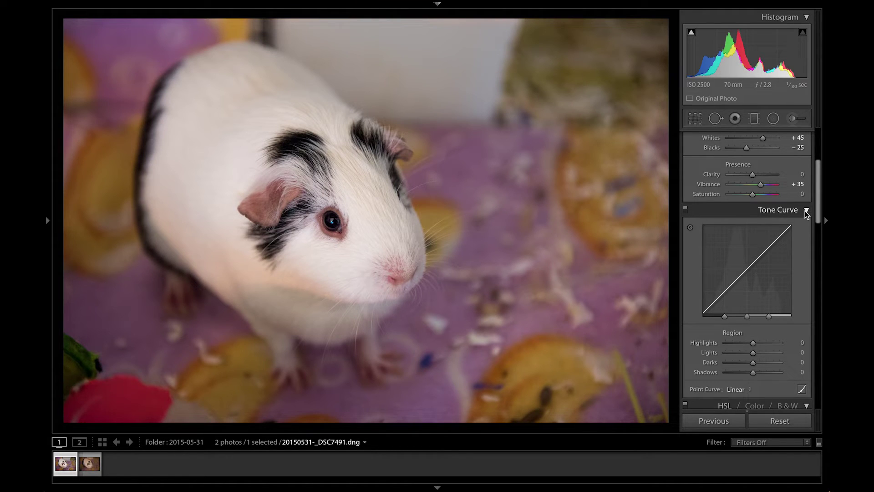
{"action": "left_click_drag", "start_coordinate": [735, 342], "coordinate": [756, 344]}
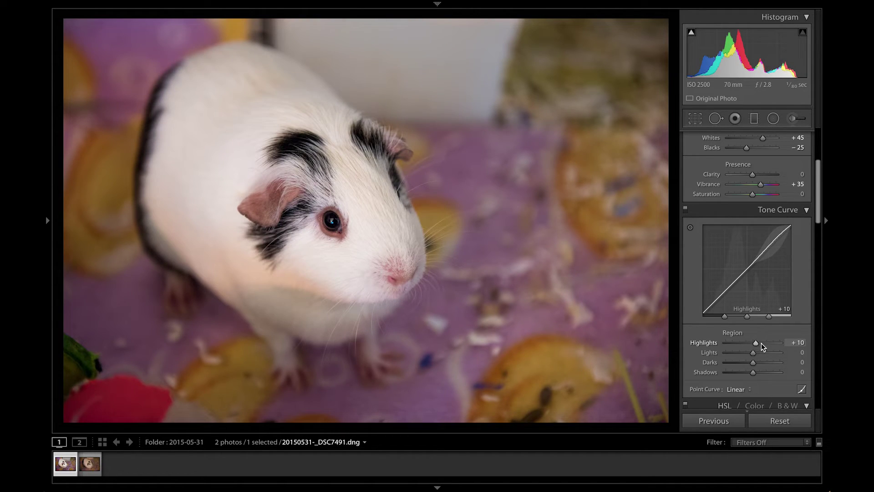
{"action": "left_click_drag", "start_coordinate": [746, 354], "coordinate": [764, 353]}
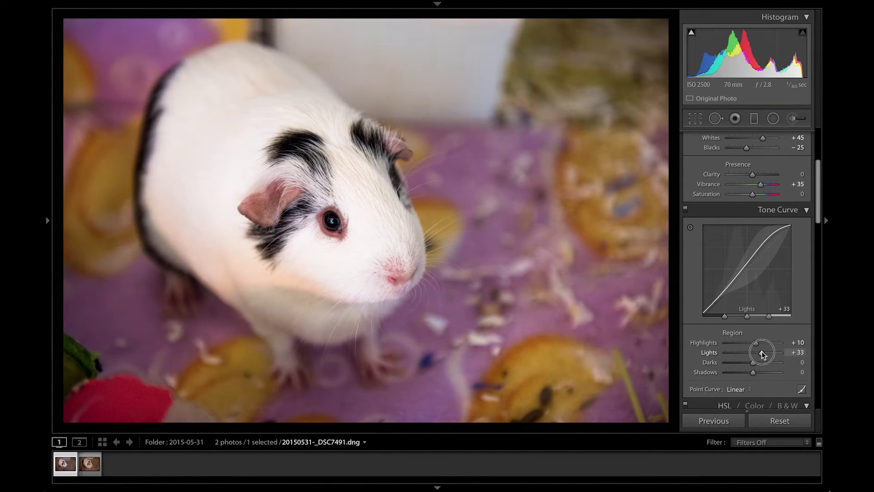
{"action": "double_click", "coordinate": [712, 353]}
{"action": "mouse_move", "coordinate": [743, 366]}
{"action": "left_mouse_down"}
{"action": "mouse_move", "coordinate": [774, 365]}
{"action": "mouse_move", "coordinate": [738, 365]}
{"action": "mouse_move", "coordinate": [765, 372]}
{"action": "mouse_move", "coordinate": [736, 376]}
{"action": "mouse_move", "coordinate": [775, 371]}
{"action": "mouse_move", "coordinate": [754, 371]}
{"action": "left_mouse_up"}
{"action": "double_click", "coordinate": [711, 363]}
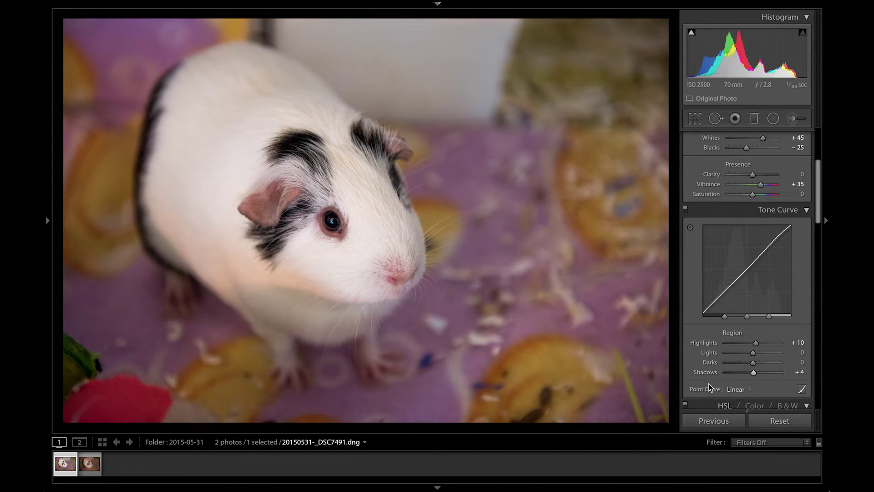
{"action": "double_click", "coordinate": [712, 372]}
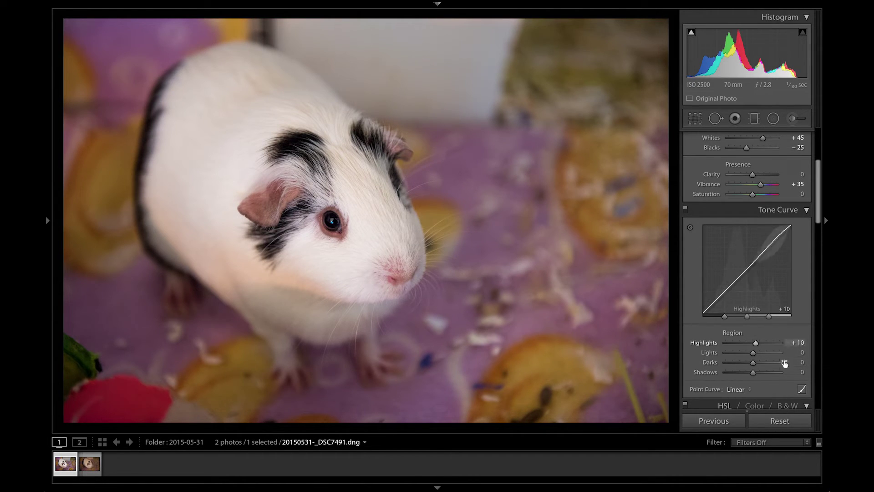
{"action": "double_click", "coordinate": [709, 347]}
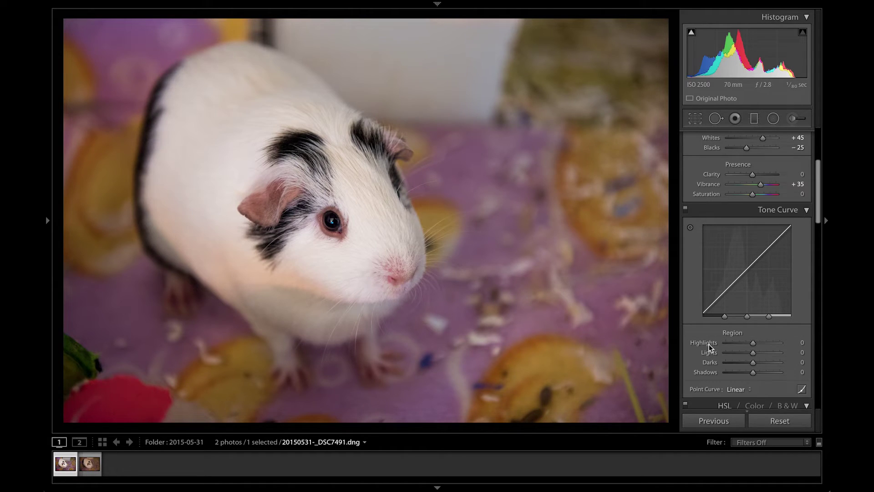
Collapse the Tone Curve section, view all HSL adjustments together, and switch to the Saturation sliders alone.
{"action": "left_click", "coordinate": [807, 210]}
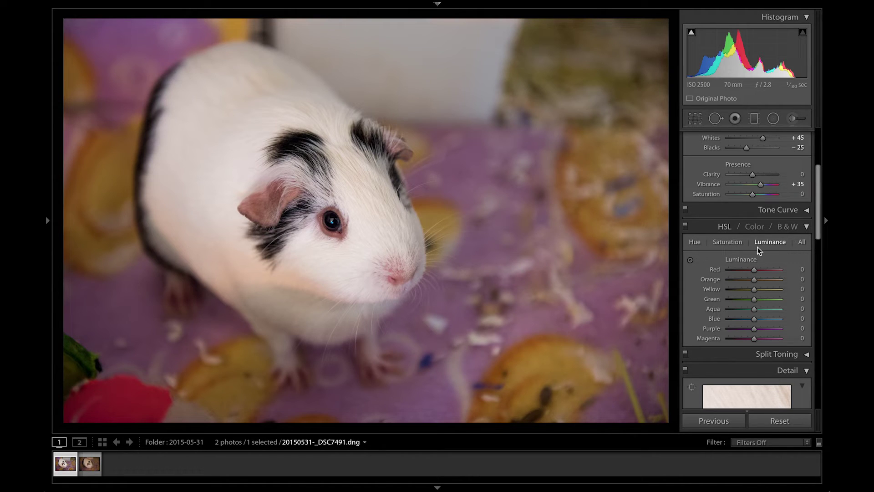
{"action": "left_click", "coordinate": [803, 242]}
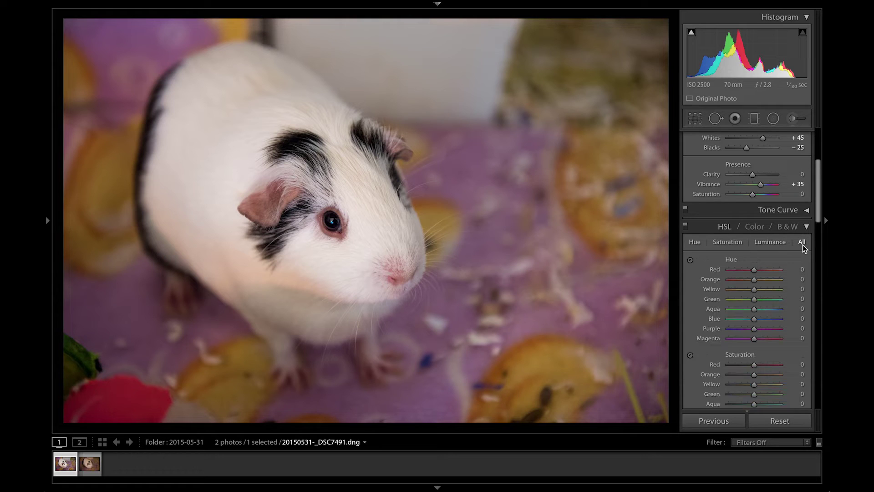
{"action": "scroll", "coordinate": [770, 307], "scroll_direction": "down", "scroll_amount": 10}
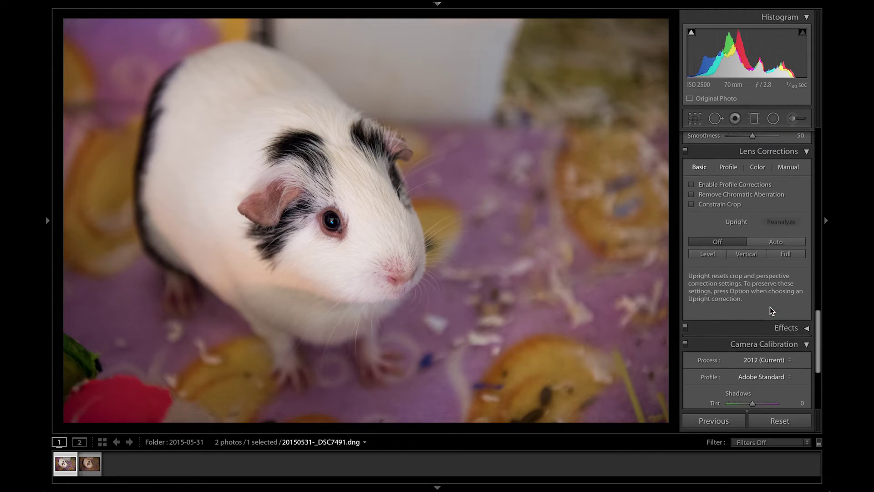
{"action": "scroll", "coordinate": [770, 307], "scroll_direction": "up", "scroll_amount": 7}
{"action": "scroll", "coordinate": [770, 307], "scroll_direction": "up", "scroll_amount": 4}
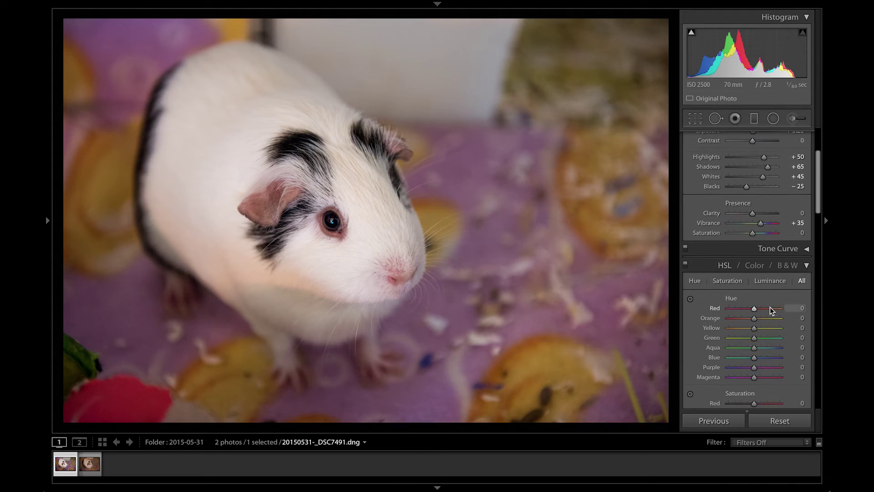
{"action": "left_click", "coordinate": [726, 282]}
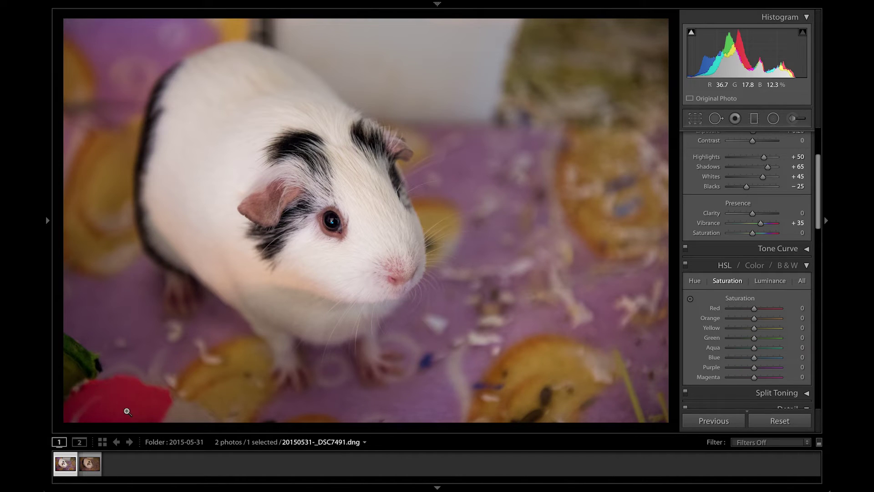
Try the targeted saturation adjustment on the red area, reaching Red −16 and Orange −1, and reset both colours to 0.
{"action": "left_click", "coordinate": [690, 299]}
{"action": "left_click_drag", "start_coordinate": [91, 399], "coordinate": [134, 404]}
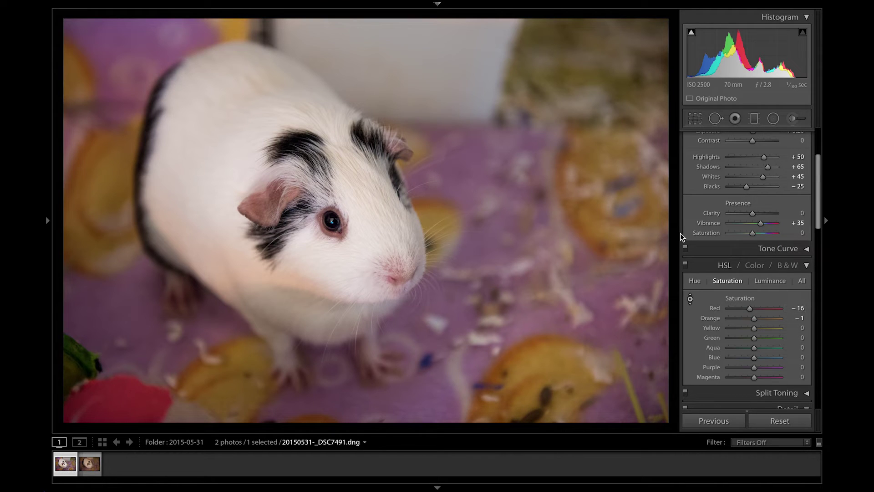
{"action": "double_click", "coordinate": [717, 308]}
{"action": "double_click", "coordinate": [715, 319]}
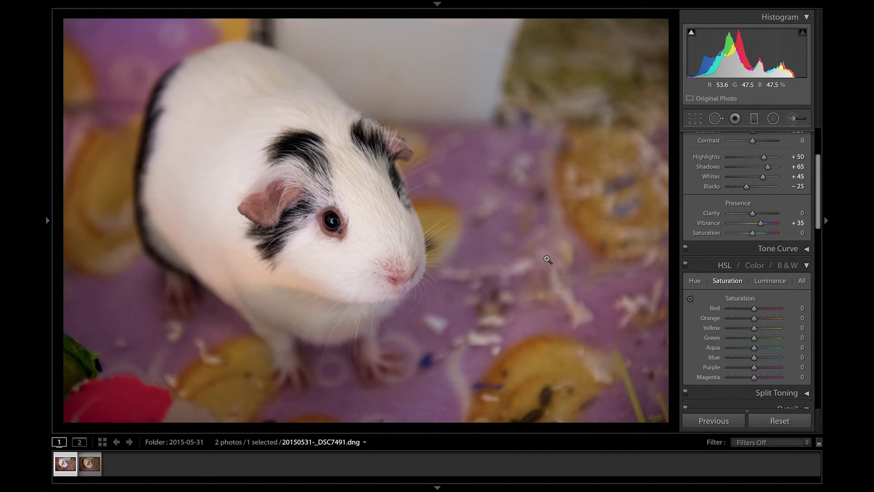
Try the targeted saturation adjustment on the yellow spot beside the nose, reaching Orange +25 and Yellow +72, and set both back to 0.
{"action": "left_click", "coordinate": [690, 299]}
{"action": "left_click_drag", "start_coordinate": [430, 245], "coordinate": [431, 218]}
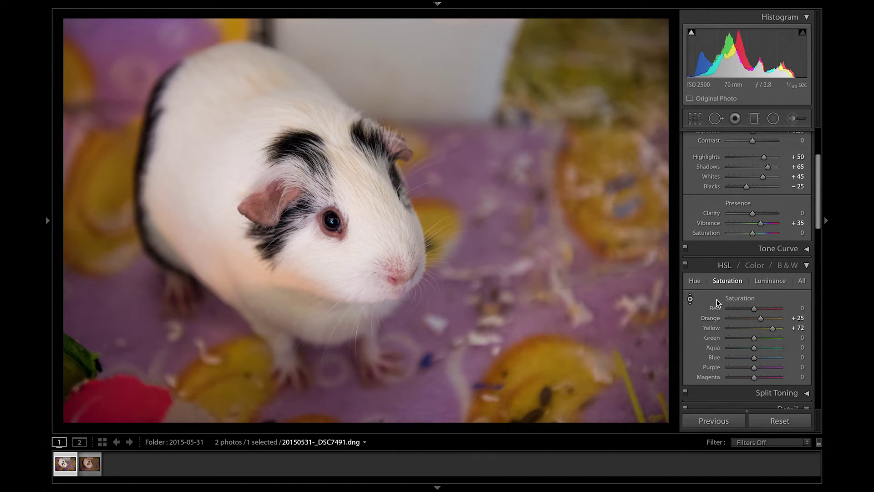
{"action": "left_click", "coordinate": [800, 320]}
{"action": "type", "text": "0"}
{"action": "key", "text": "Tab"}
{"action": "type", "text": "0"}
{"action": "key", "text": "Tab"}
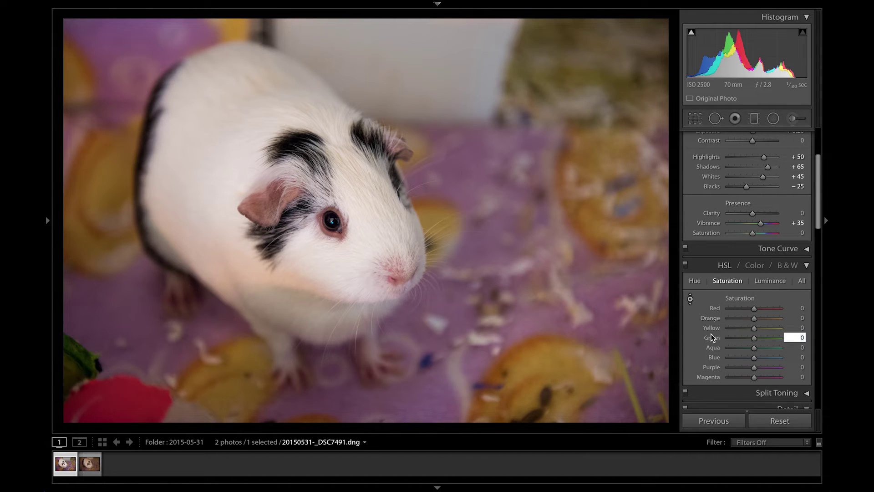
Step through the value fields from Highlights through Presence and HSL Saturation to the Sharpening Amount.
{"action": "scroll", "coordinate": [801, 210], "scroll_direction": "up", "scroll_amount": 1}
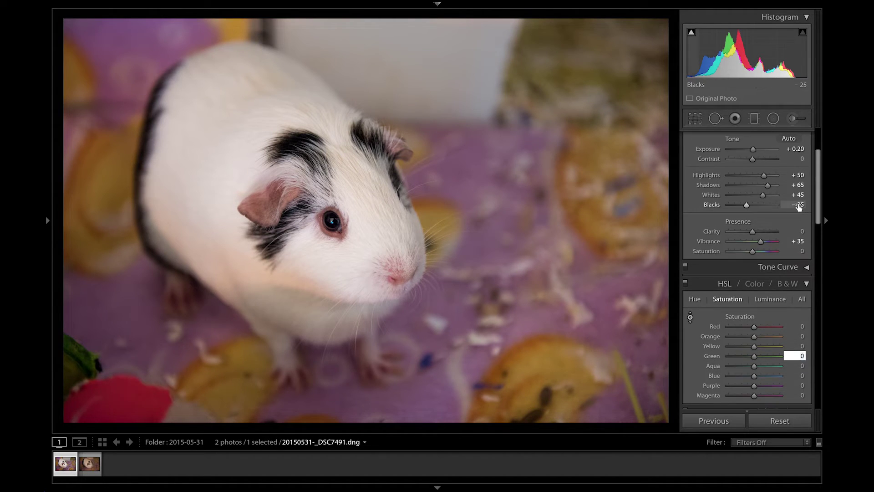
{"action": "scroll", "coordinate": [800, 187], "scroll_direction": "up", "scroll_amount": 1}
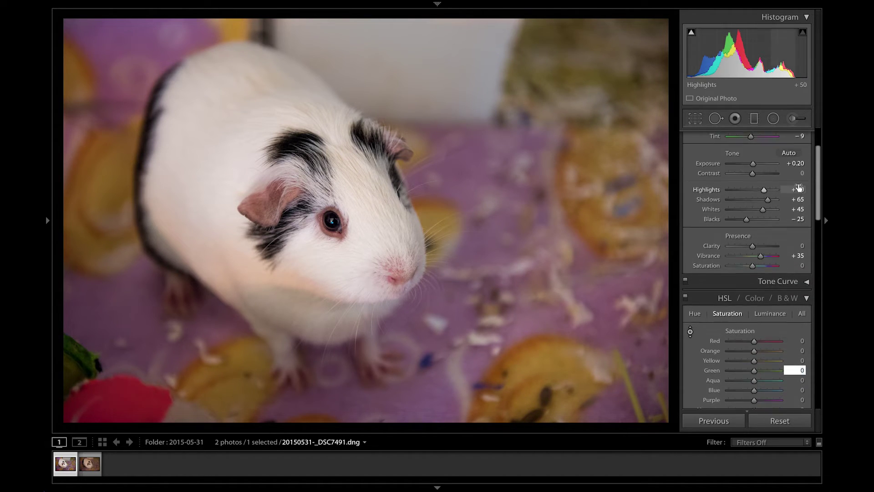
{"action": "left_click", "coordinate": [799, 189]}
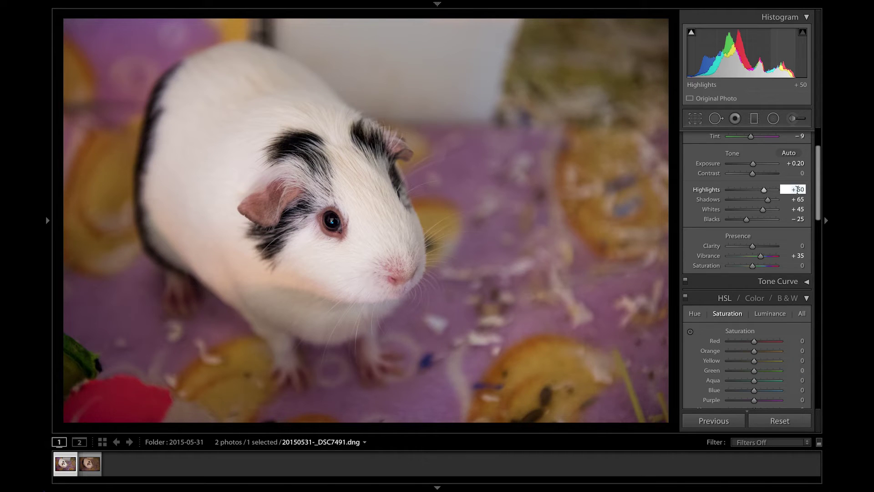
{"action": "key", "text": "Tab"}
{"action": "key", "text": "Tab"}
{"action": "key", "text": "Tab"}
{"action": "key", "text": "Tab"}
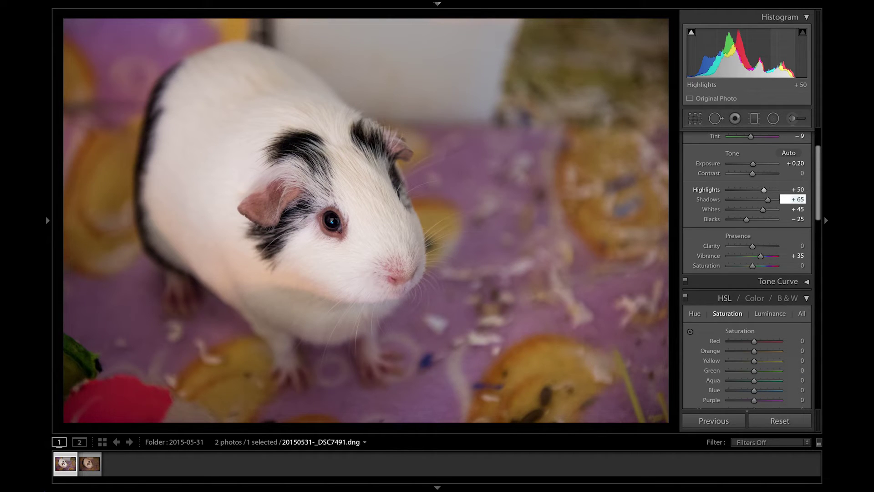
{"action": "key", "text": "Tab"}
{"action": "key", "text": "Tab"}
{"action": "key", "text": "Tab"}
{"action": "key", "text": "Tab"}
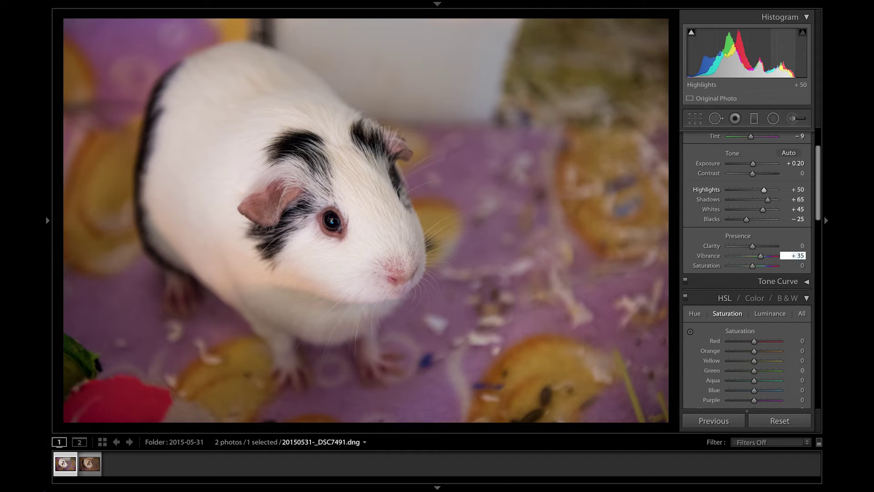
{"action": "key", "text": "Tab"}
{"action": "key", "text": "Tab"}
{"action": "key", "text": "Tab"}
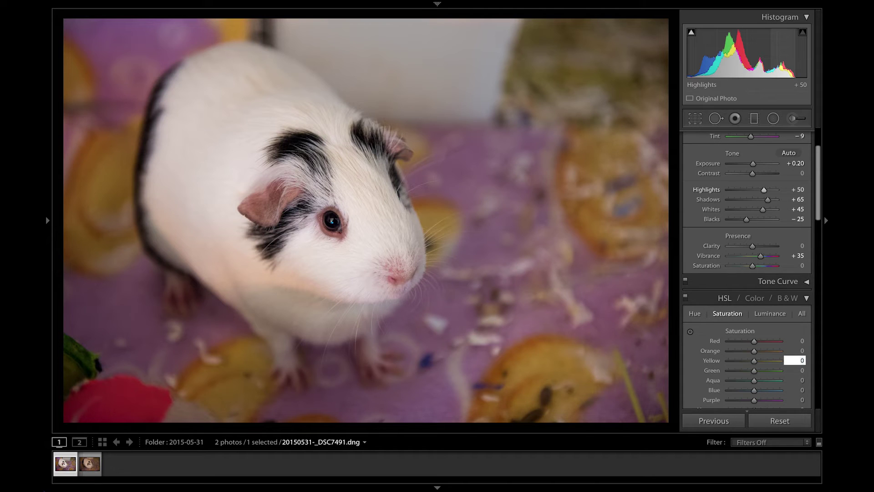
{"action": "scroll", "coordinate": [798, 192], "scroll_direction": "down", "scroll_amount": 1}
{"action": "scroll", "coordinate": [798, 191], "scroll_direction": "down", "scroll_amount": 10}
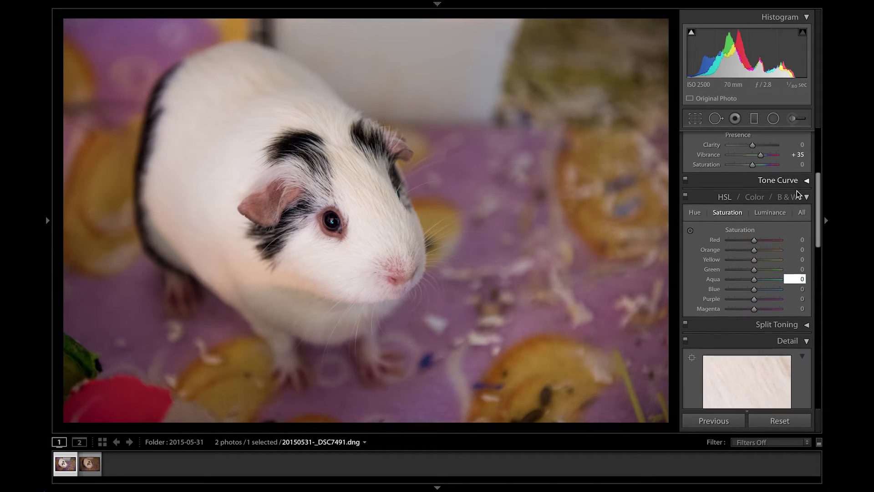
{"action": "key", "text": "Tab"}
{"action": "key", "text": "Tab"}
{"action": "key", "text": "Tab"}
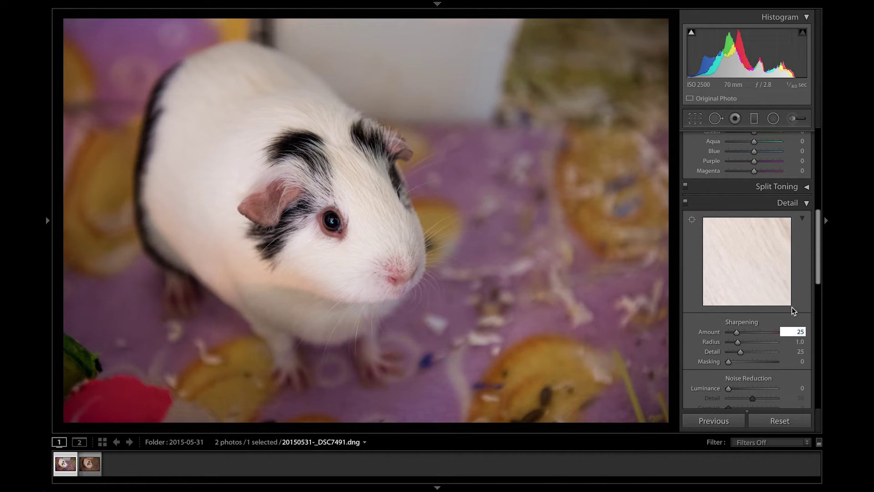
Toggle the lens profile corrections and chromatic aberration removal to compare their effect, leaving both off.
{"action": "scroll", "coordinate": [791, 340], "scroll_direction": "down", "scroll_amount": 4}
{"action": "scroll", "coordinate": [791, 339], "scroll_direction": "down", "scroll_amount": 3}
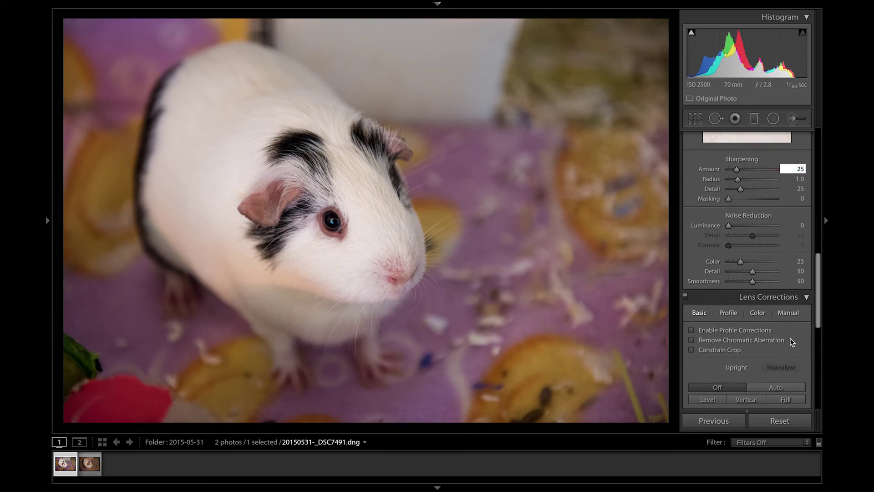
{"action": "left_click", "coordinate": [729, 334]}
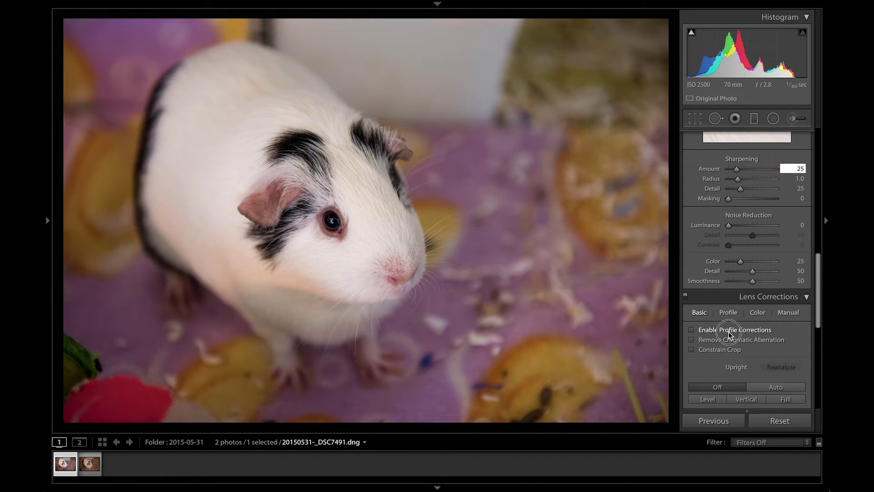
{"action": "left_click", "coordinate": [729, 334]}
{"action": "left_click", "coordinate": [729, 334]}
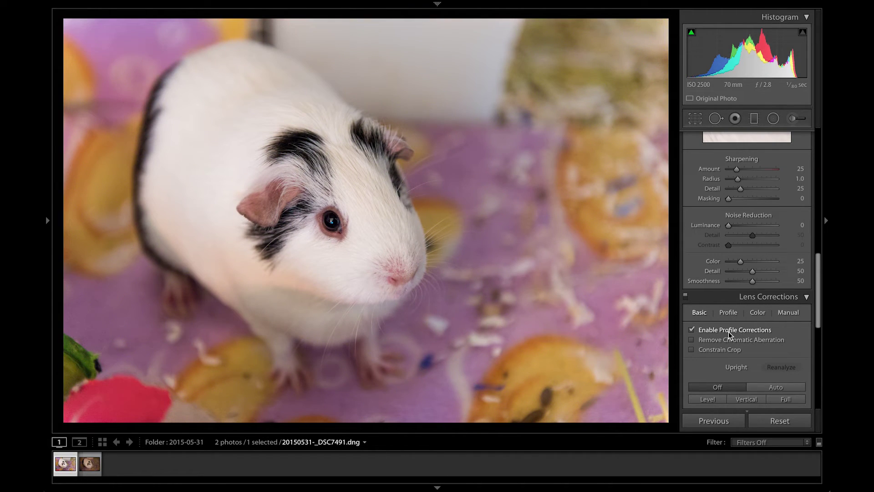
{"action": "left_click", "coordinate": [712, 339]}
{"action": "left_click", "coordinate": [710, 332]}
{"action": "left_click", "coordinate": [713, 340]}
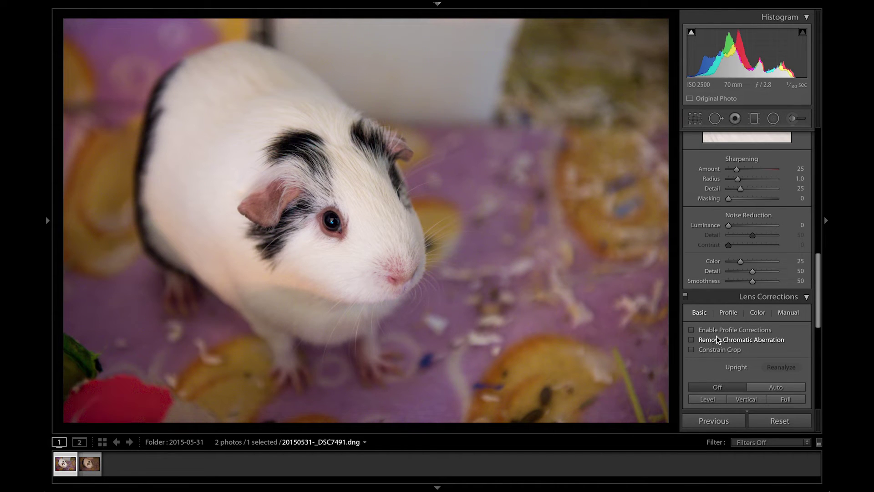
{"action": "left_click", "coordinate": [717, 331]}
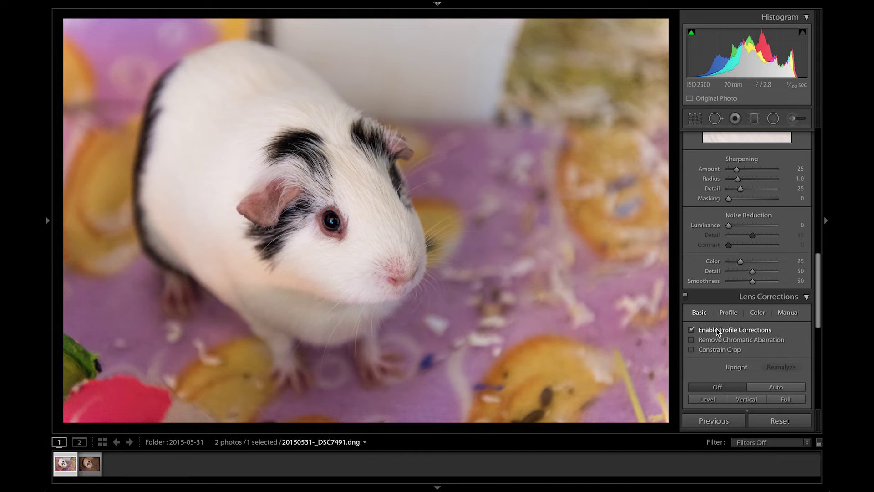
{"action": "left_click", "coordinate": [717, 331]}
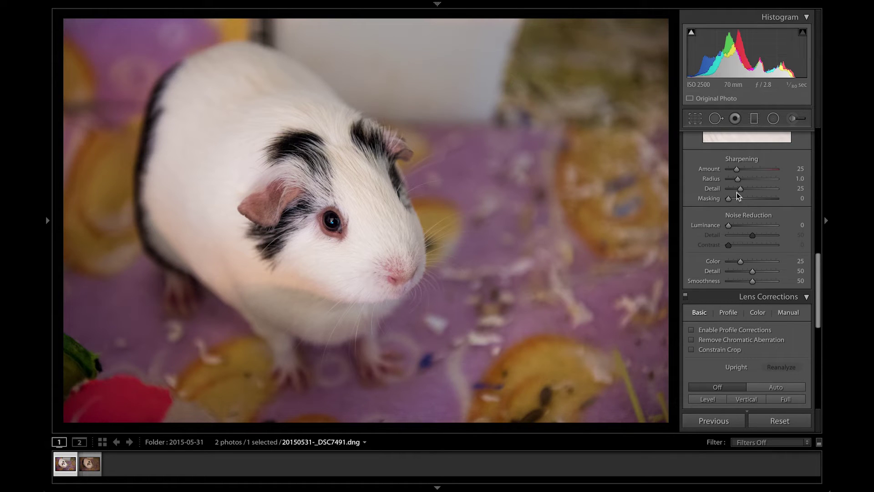
Toggle the lens profile corrections on and off several times to compare the vignetting, leaving them off.
{"action": "left_click", "coordinate": [731, 332]}
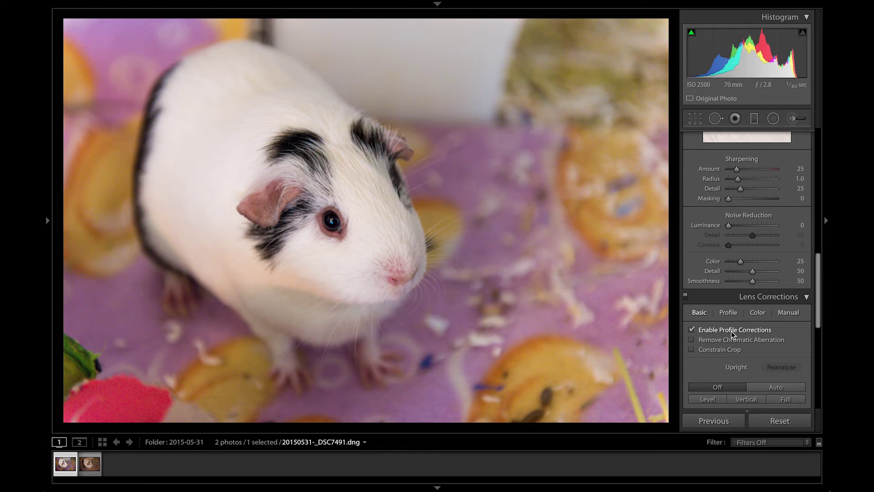
{"action": "left_click", "coordinate": [731, 332]}
{"action": "left_click", "coordinate": [731, 332]}
{"action": "left_click", "coordinate": [731, 331]}
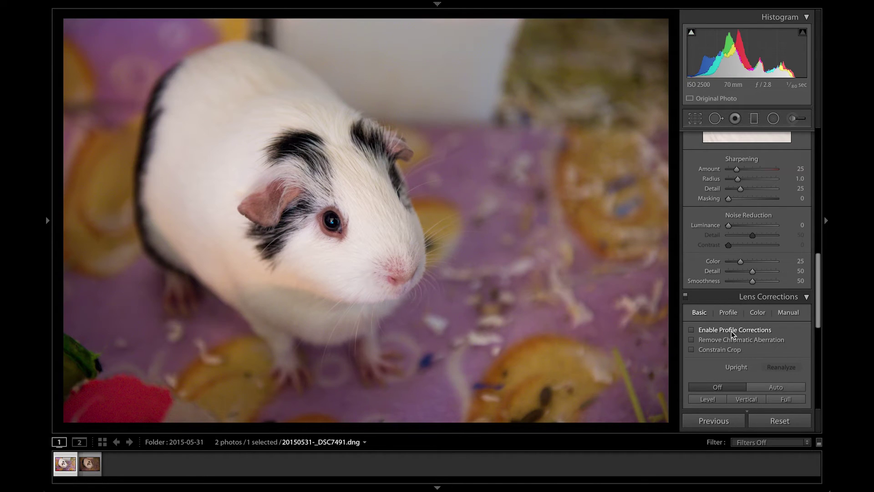
{"action": "left_click", "coordinate": [731, 332]}
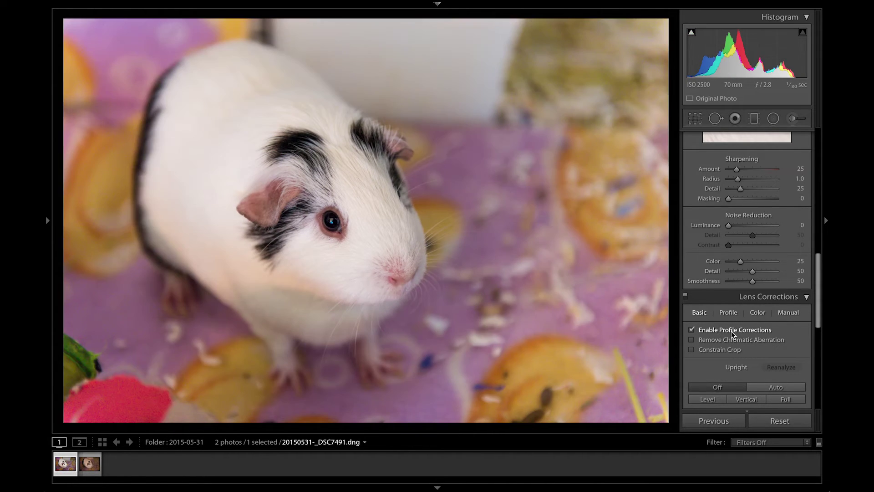
{"action": "left_click", "coordinate": [732, 331]}
Set the Sharpening Amount to 85.
{"action": "scroll", "coordinate": [731, 332], "scroll_direction": "up", "scroll_amount": 10}
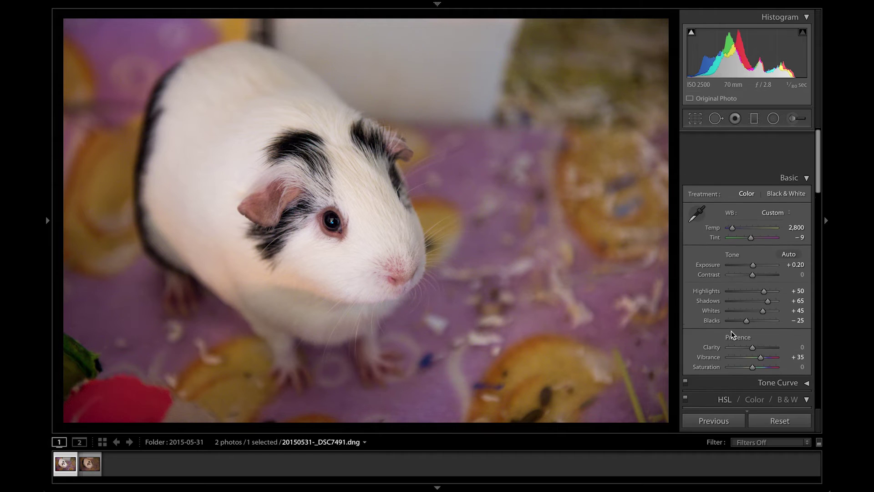
{"action": "scroll", "coordinate": [731, 331], "scroll_direction": "down", "scroll_amount": 15}
{"action": "scroll", "coordinate": [732, 331], "scroll_direction": "up", "scroll_amount": 4}
{"action": "scroll", "coordinate": [730, 332], "scroll_direction": "up", "scroll_amount": 5}
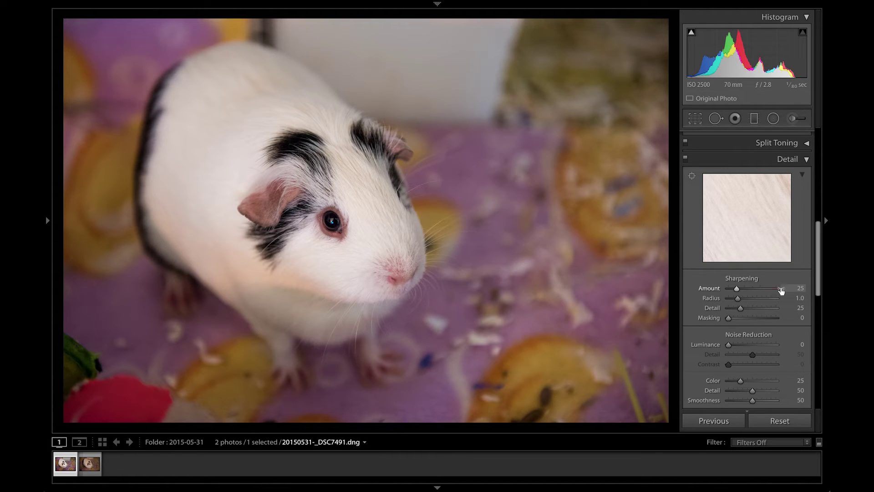
{"action": "left_click", "coordinate": [795, 287]}
{"action": "type", "text": "85"}
{"action": "key", "text": "Tab"}
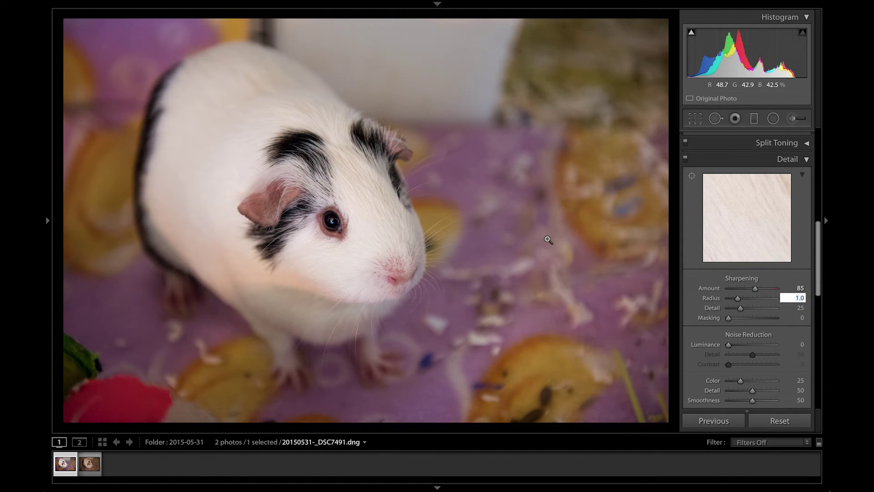
Inspect the guinea pig's eye up close, try a Sharpening Amount of 118, and return it to 85.
{"action": "left_click", "coordinate": [335, 221]}
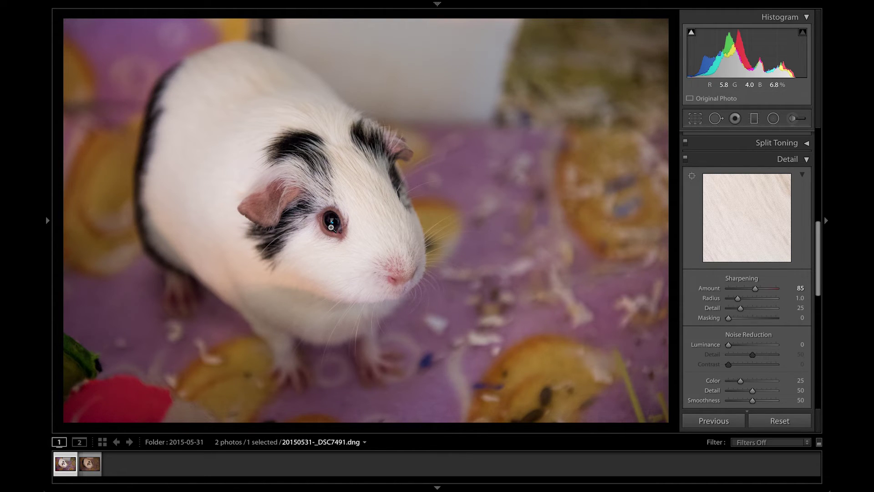
{"action": "left_click", "coordinate": [331, 226]}
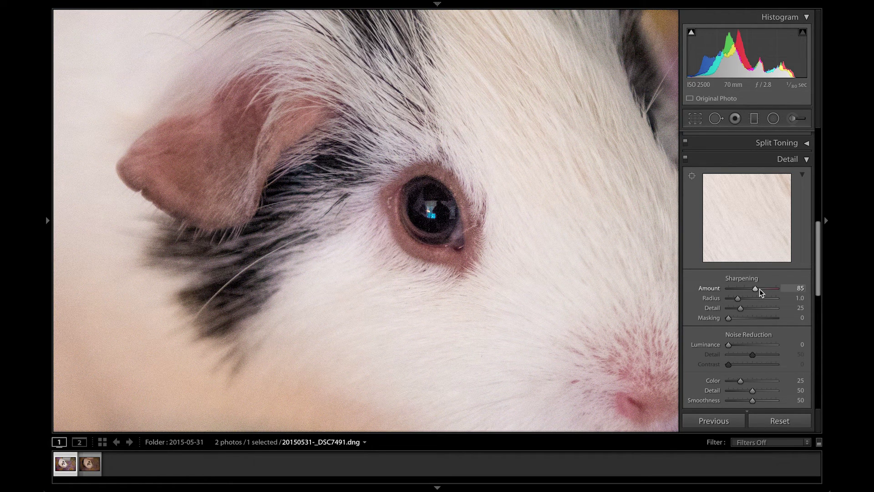
{"action": "mouse_move", "coordinate": [763, 288]}
{"action": "left_mouse_down"}
{"action": "mouse_move", "coordinate": [787, 291]}
{"action": "mouse_move", "coordinate": [705, 300]}
{"action": "mouse_move", "coordinate": [765, 294]}
{"action": "left_mouse_up"}
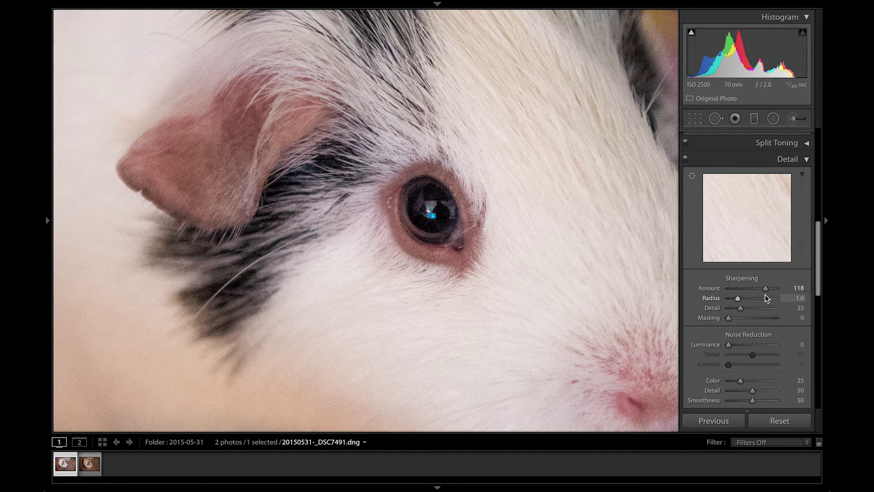
{"action": "left_click", "coordinate": [796, 290]}
{"action": "type", "text": "85"}
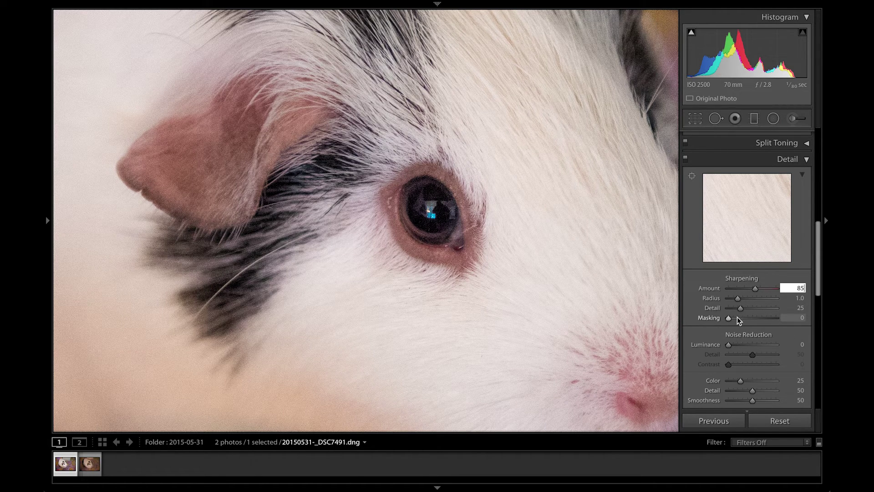
Try different amounts of Sharpening Masking and reset it to 0.
{"action": "left_click_drag", "start_coordinate": [737, 318], "coordinate": [750, 318]}
{"action": "left_click_drag", "start_coordinate": [777, 318], "coordinate": [735, 321]}
{"action": "double_click", "coordinate": [712, 317]}
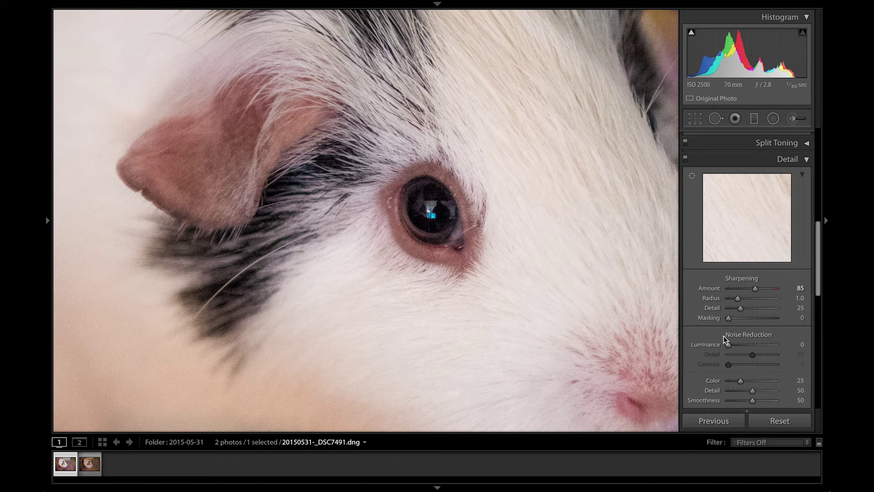
Try Luminance noise reduction at 25, 66 and 42, checking the fur in the detail preview.
{"action": "left_click", "coordinate": [741, 346]}
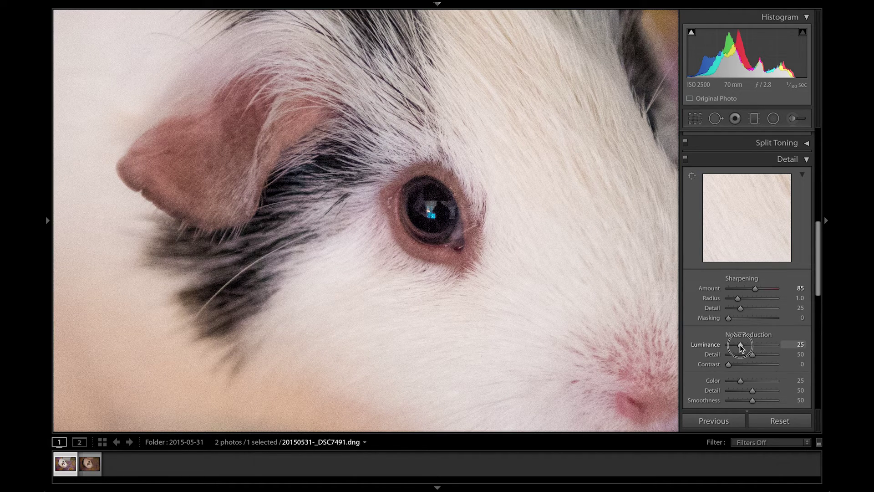
{"action": "left_click_drag", "start_coordinate": [739, 345], "coordinate": [745, 345]}
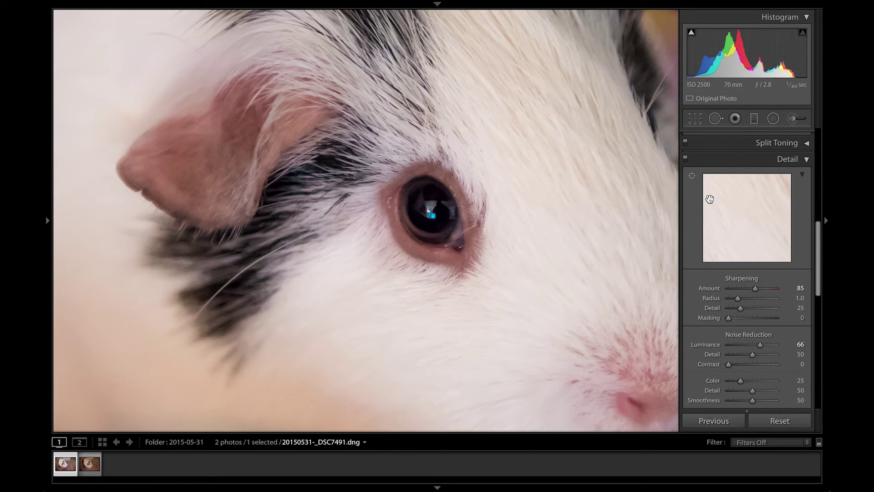
{"action": "left_click_drag", "start_coordinate": [753, 210], "coordinate": [716, 208]}
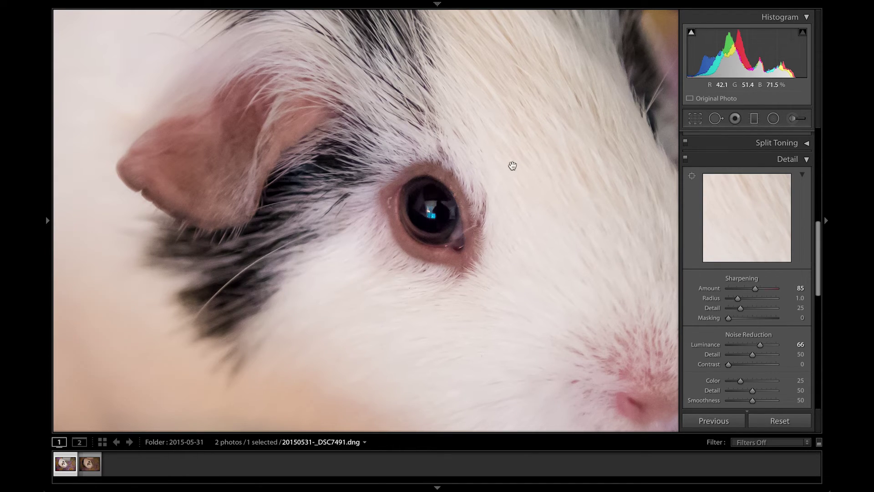
{"action": "left_click_drag", "start_coordinate": [760, 345], "coordinate": [749, 345]}
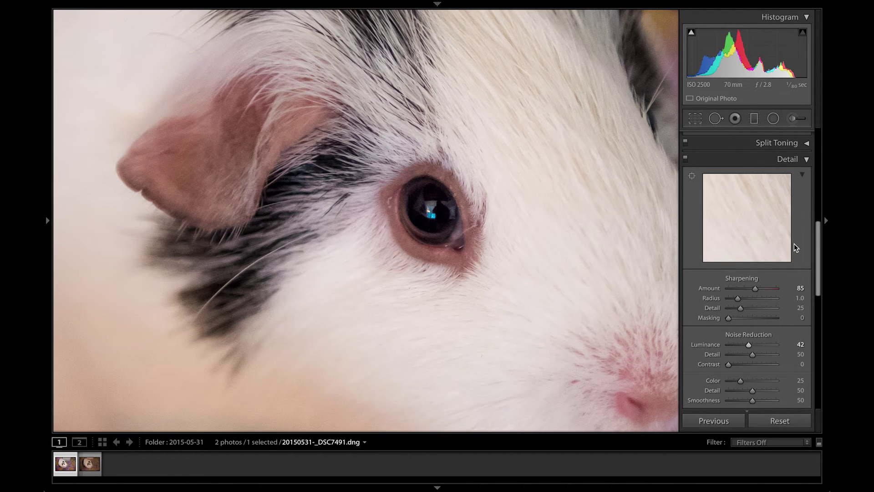
Set the Luminance noise reduction to 45 and raise it to 55.
{"action": "left_click", "coordinate": [800, 345]}
{"action": "type", "text": "45"}
{"action": "key", "text": "Return"}
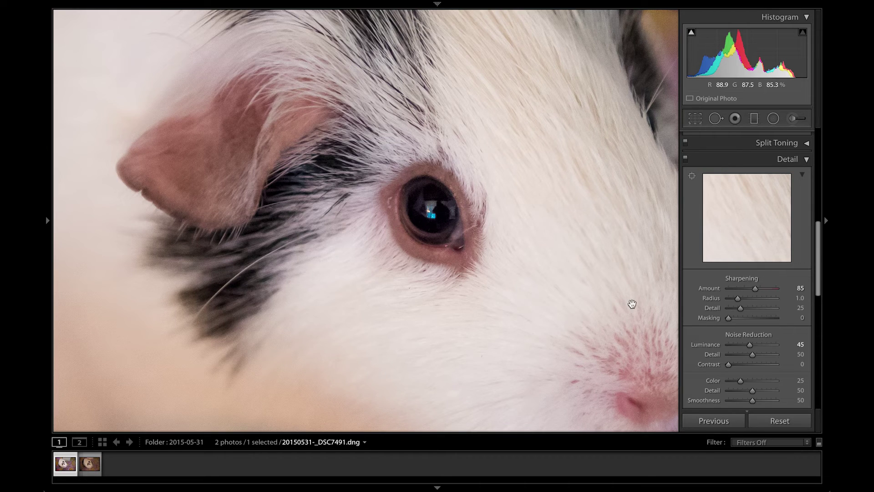
{"action": "left_click", "coordinate": [796, 345]}
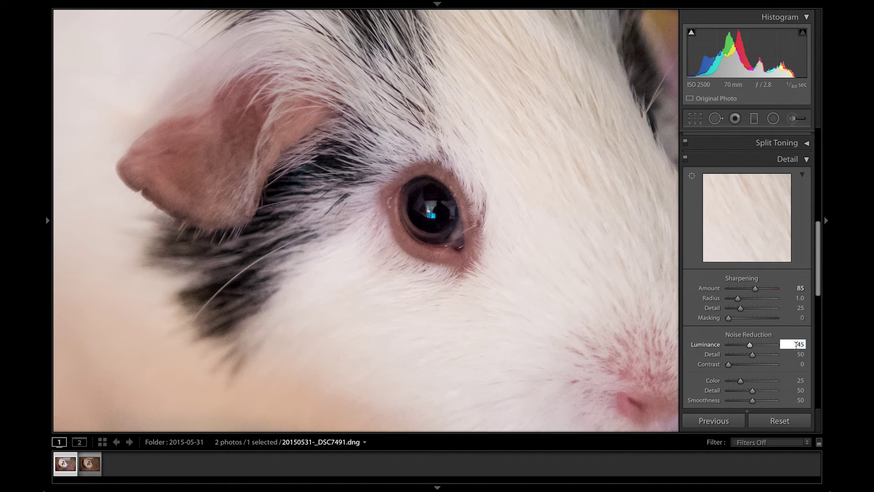
{"action": "type", "text": "55"}
{"action": "key", "text": "Return"}
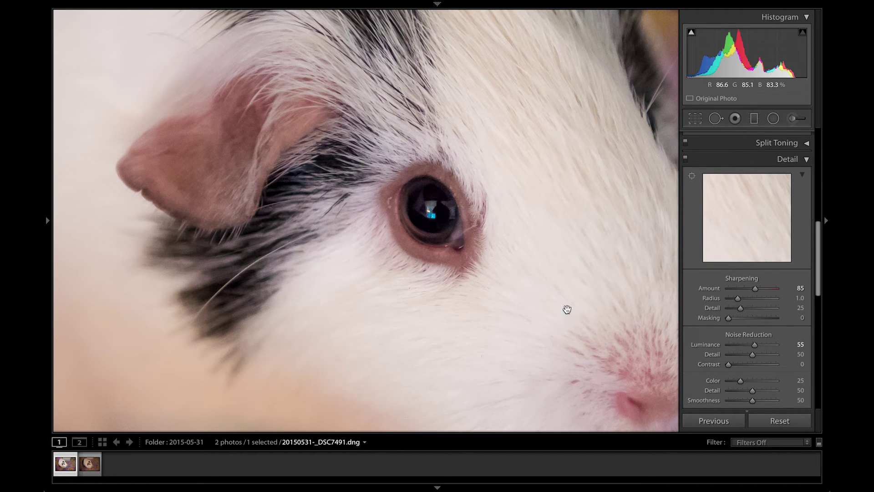
Examine the nose area, try Luminance noise reduction at 100 for comparison, and return it to 55.
{"action": "left_click_drag", "start_coordinate": [566, 309], "coordinate": [449, 212]}
{"action": "left_click_drag", "start_coordinate": [585, 328], "coordinate": [513, 303]}
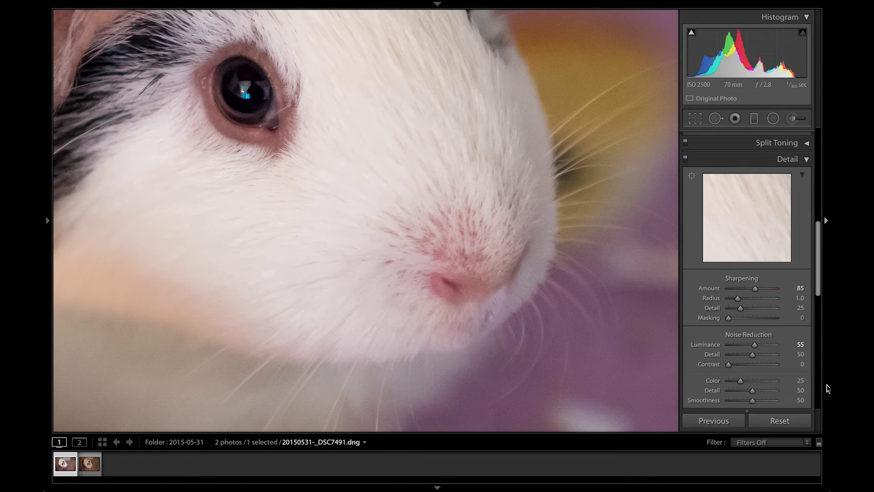
{"action": "left_click", "coordinate": [779, 347]}
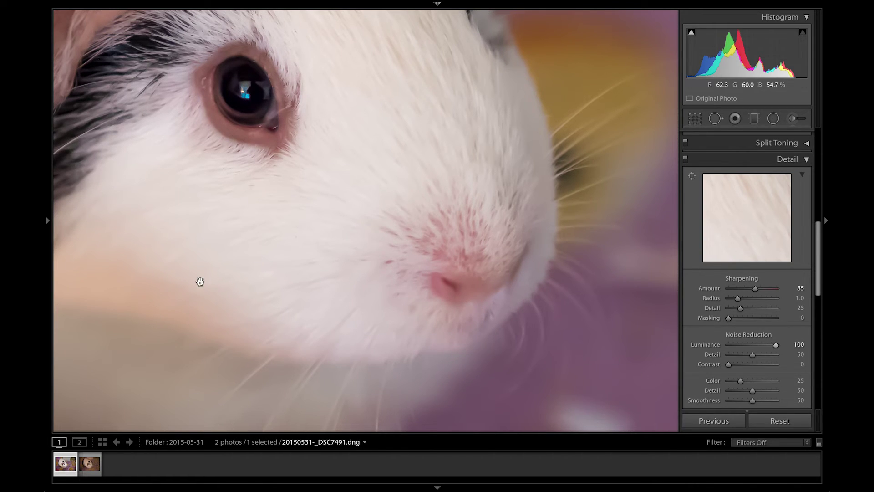
{"action": "left_click_drag", "start_coordinate": [223, 195], "coordinate": [288, 240]}
{"action": "left_click", "coordinate": [289, 241]}
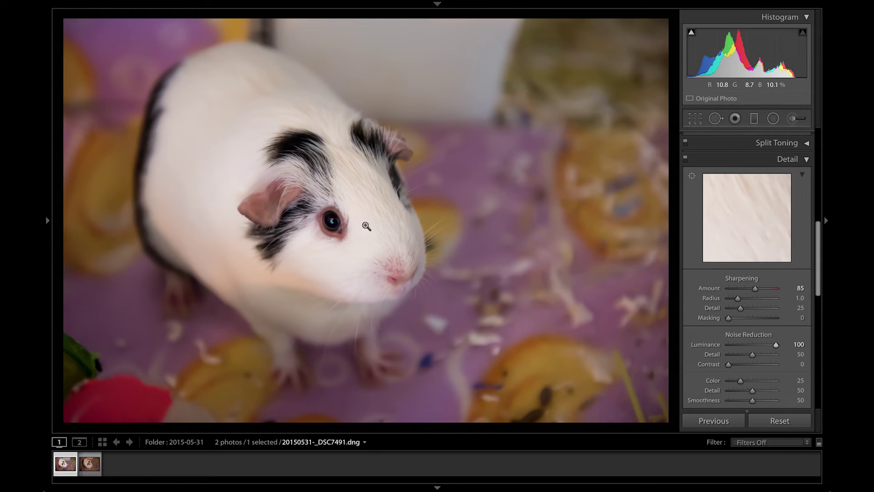
{"action": "left_click_drag", "start_coordinate": [764, 343], "coordinate": [756, 347]}
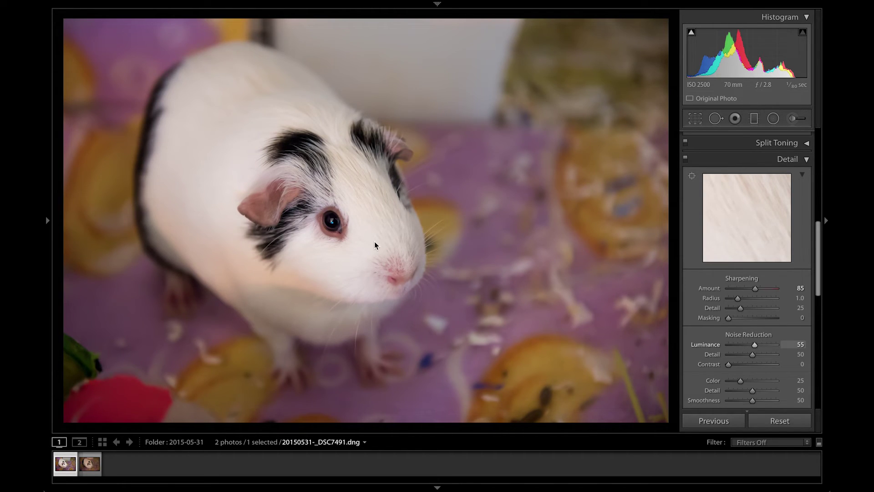
Reduce the Sharpening Amount to 75 and finally 65, inspecting the eye, nose and whiskers up close.
{"action": "left_click", "coordinate": [326, 222]}
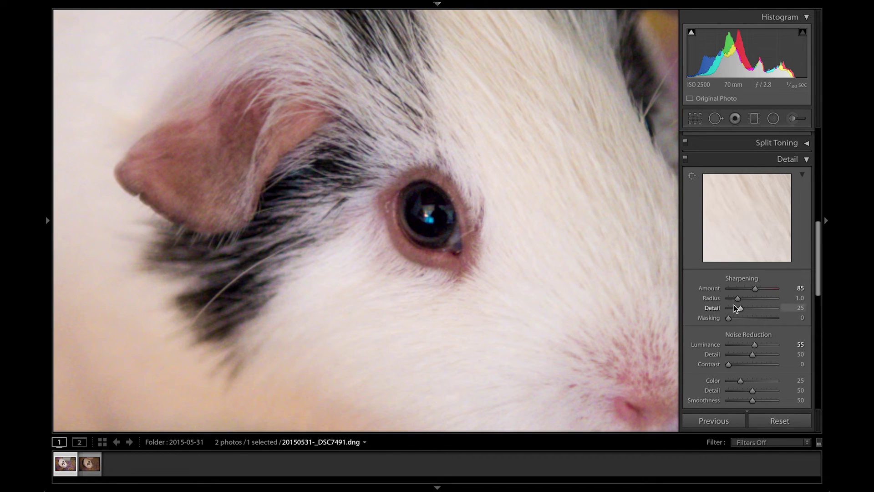
{"action": "left_click", "coordinate": [797, 288]}
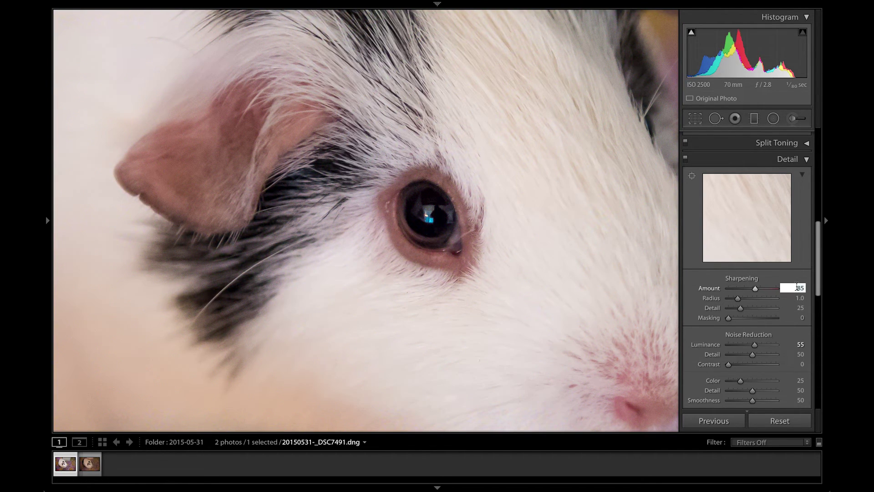
{"action": "type", "text": "75"}
{"action": "key", "text": "Return"}
{"action": "left_click", "coordinate": [793, 289]}
{"action": "type", "text": "65"}
{"action": "key", "text": "Return"}
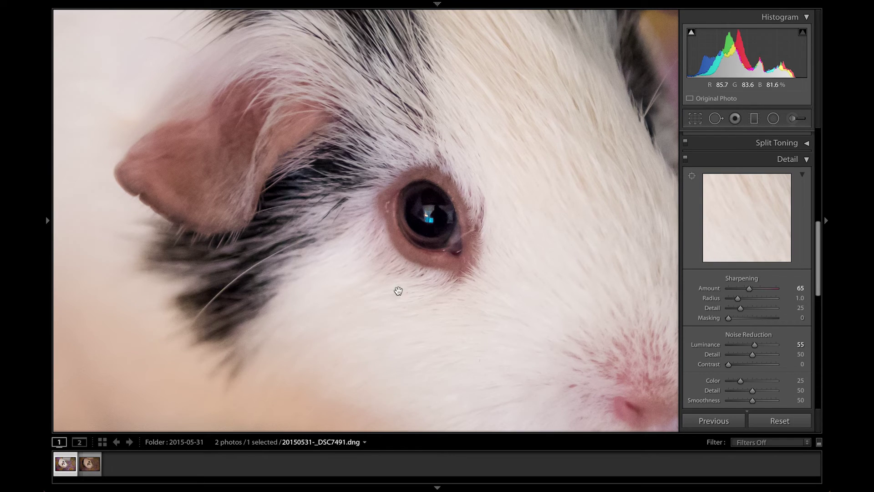
{"action": "left_click_drag", "start_coordinate": [566, 307], "coordinate": [399, 263]}
{"action": "left_click", "coordinate": [538, 160]}
{"action": "left_click_drag", "start_coordinate": [538, 160], "coordinate": [426, 183]}
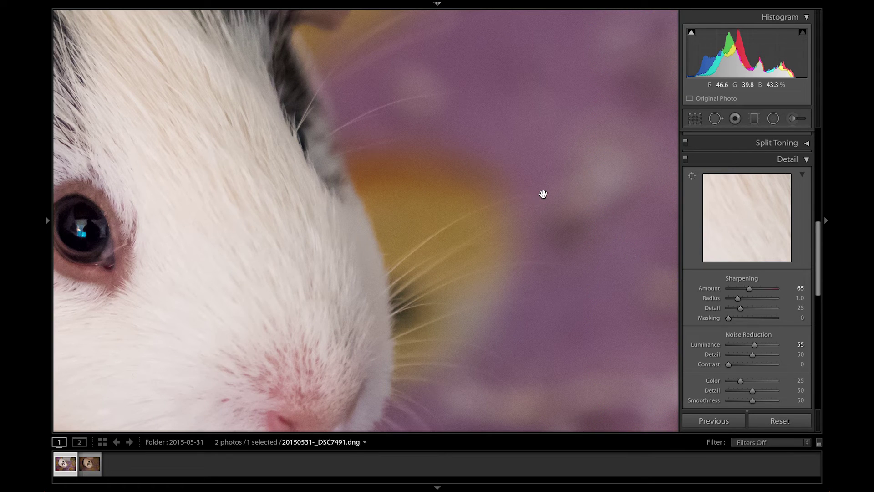
{"action": "left_click", "coordinate": [459, 220]}
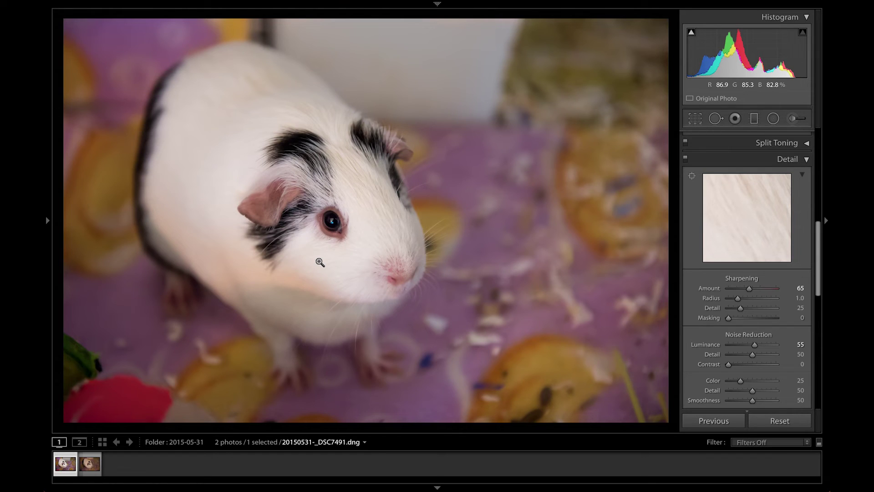
Turn on Remove Chromatic Aberration and sample the purple background beside the guinea pig's head with the Defringe colour picker.
{"action": "scroll", "coordinate": [773, 297], "scroll_direction": "down", "scroll_amount": 5}
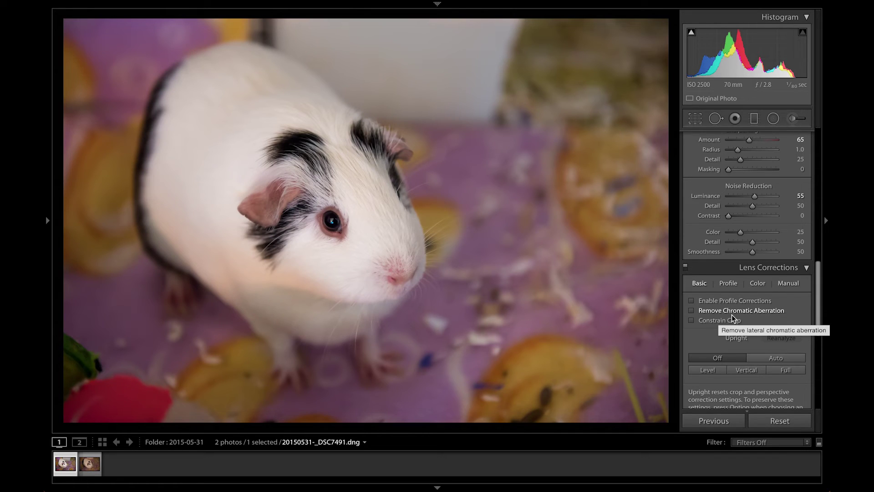
{"action": "left_click", "coordinate": [731, 314]}
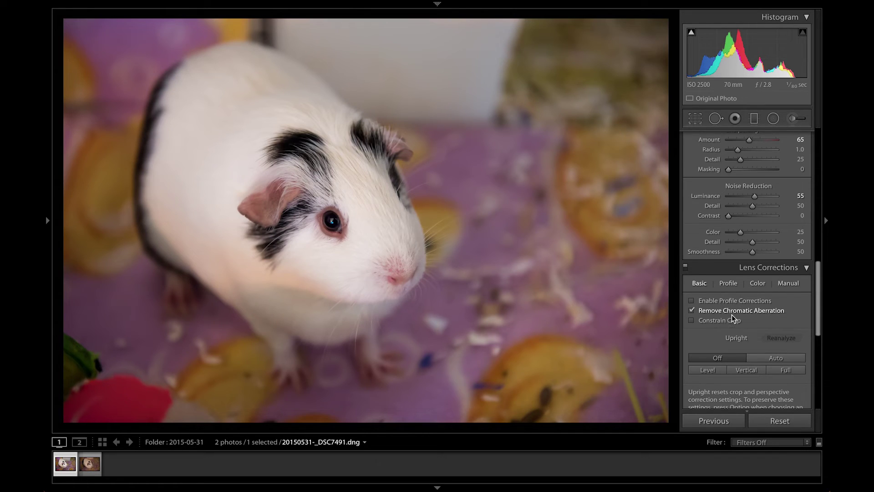
{"action": "left_click", "coordinate": [758, 283]}
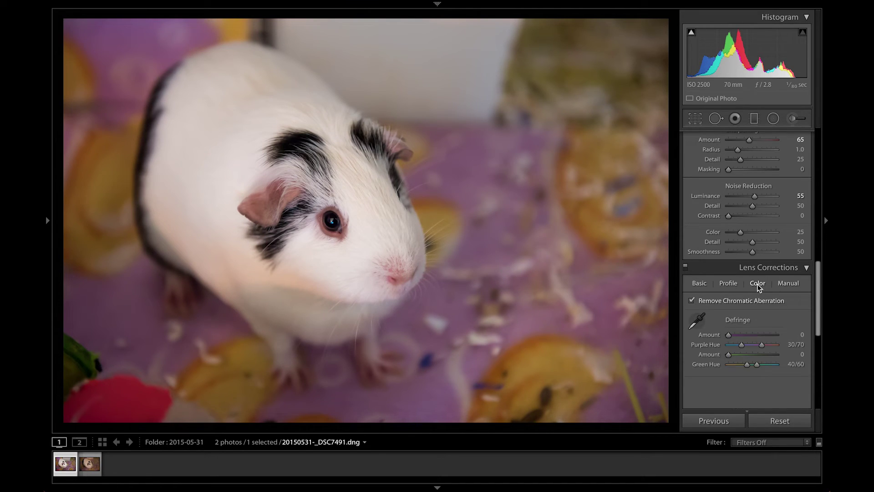
{"action": "left_click", "coordinate": [696, 323]}
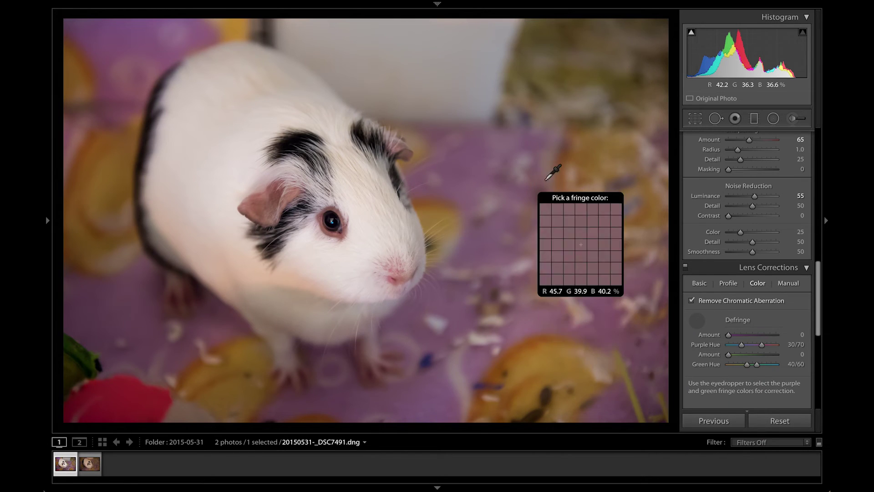
{"action": "left_click", "coordinate": [464, 183]}
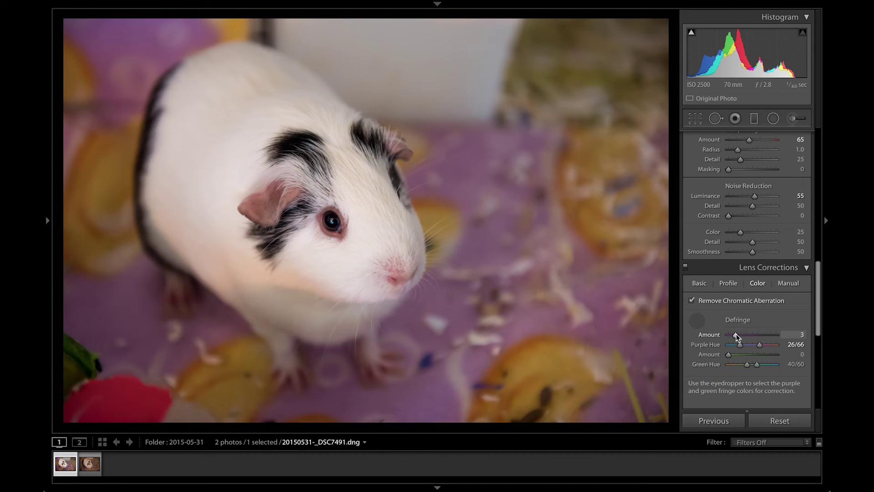
{"action": "left_click", "coordinate": [696, 322]}
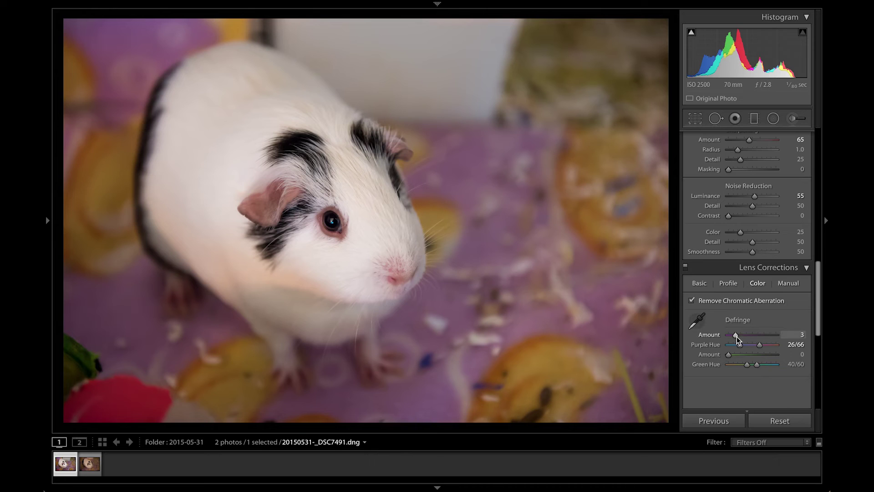
Set the purple Defringe Amount to 20 and the Purple Hue range to 0/10.
{"action": "left_click_drag", "start_coordinate": [737, 336], "coordinate": [788, 337]}
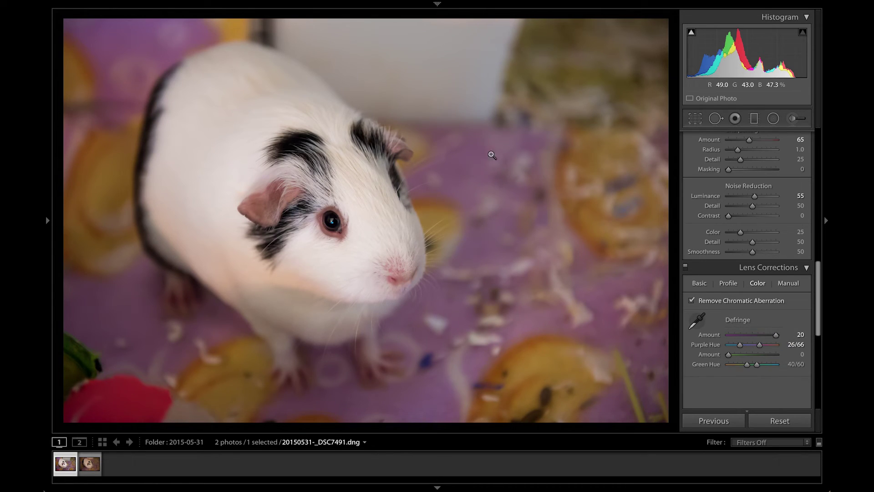
{"action": "left_click_drag", "start_coordinate": [760, 345], "coordinate": [714, 342]}
{"action": "left_click_drag", "start_coordinate": [776, 345], "coordinate": [816, 339]}
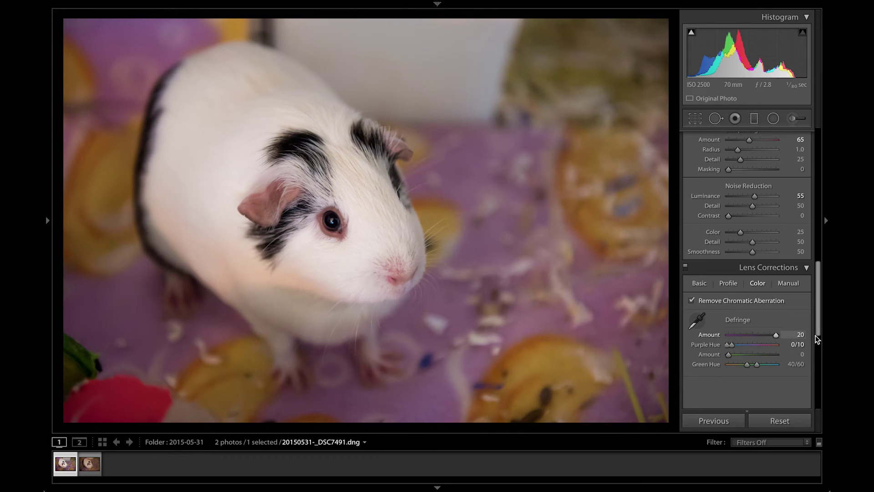
Reset the purple Defringe Amount and Purple Hue range to their defaults and turn off Remove Chromatic Aberration.
{"action": "double_click", "coordinate": [710, 335]}
{"action": "double_click", "coordinate": [709, 344]}
{"action": "left_click", "coordinate": [722, 300]}
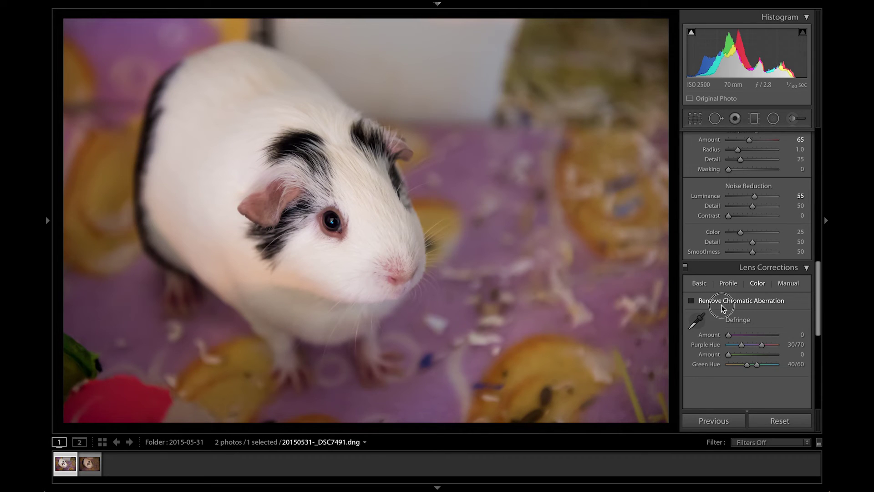
Try the Auto, Level, Vertical and Full Upright corrections on the photo and set Upright back to Off.
{"action": "left_click", "coordinate": [699, 284]}
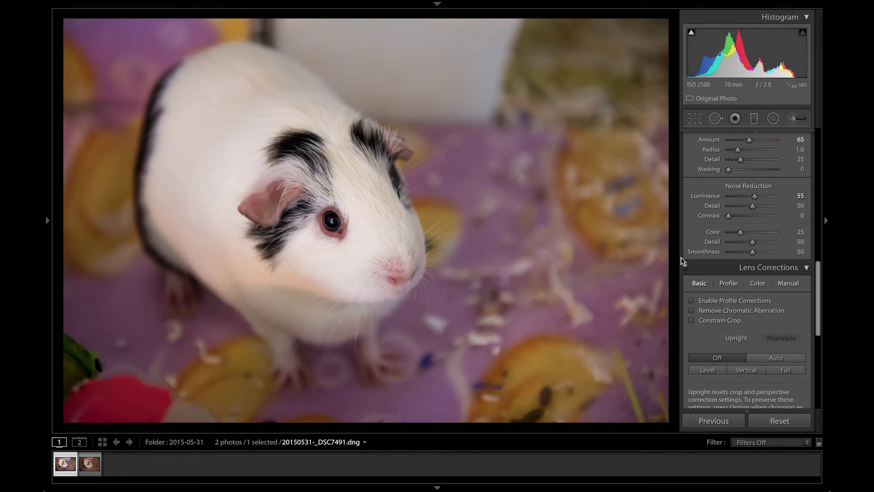
{"action": "left_click", "coordinate": [766, 357]}
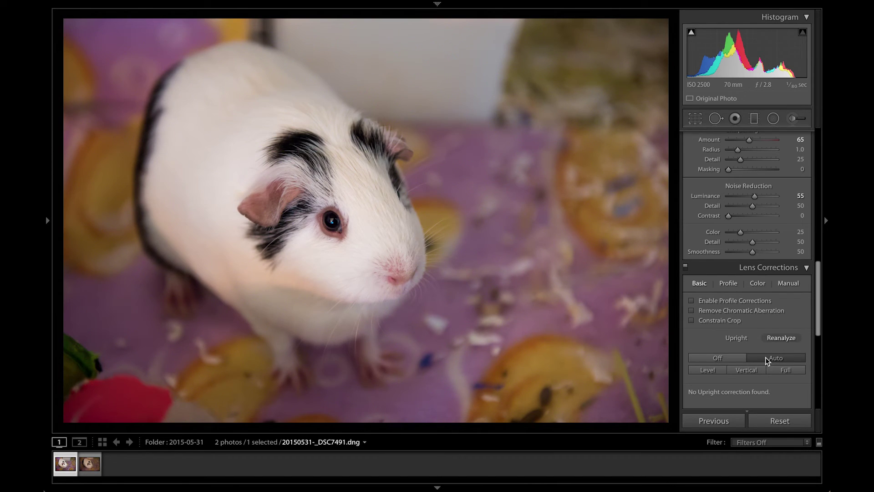
{"action": "left_click", "coordinate": [703, 371]}
{"action": "left_click", "coordinate": [753, 369]}
{"action": "left_click", "coordinate": [776, 370]}
{"action": "left_click", "coordinate": [717, 358]}
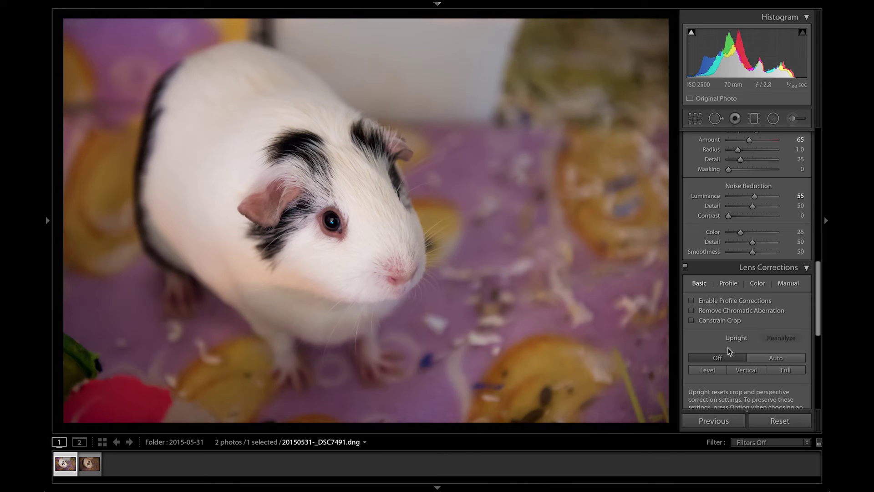
Start the Crop & Straighten tool on the guinea pig photo and look over the available crop commands.
{"action": "scroll", "coordinate": [717, 362], "scroll_direction": "up", "scroll_amount": 10}
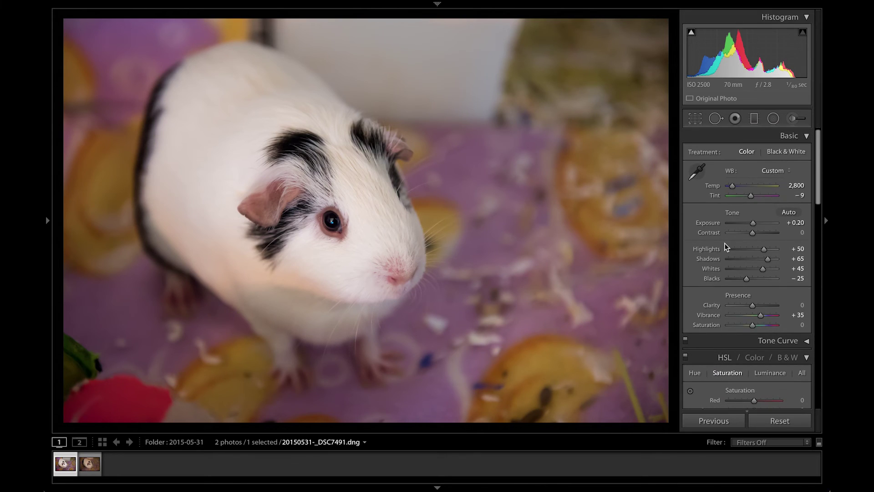
{"action": "scroll", "coordinate": [725, 244], "scroll_direction": "down", "scroll_amount": 1}
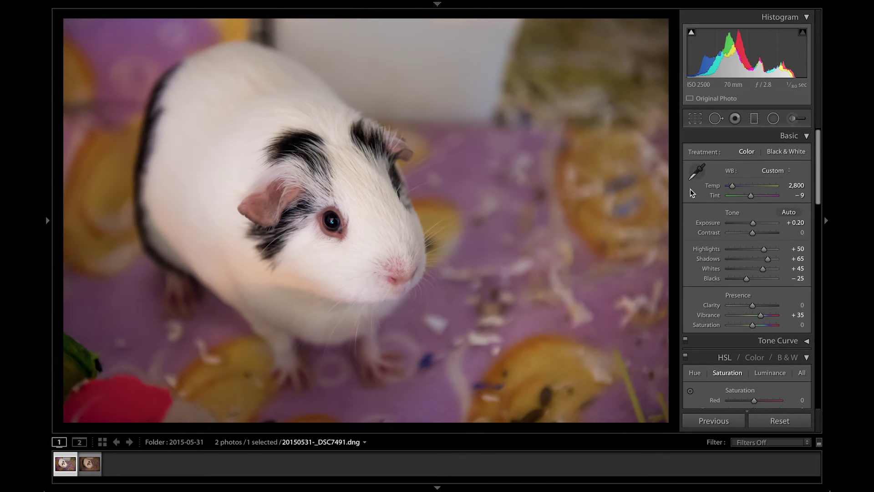
{"action": "left_click", "coordinate": [695, 123]}
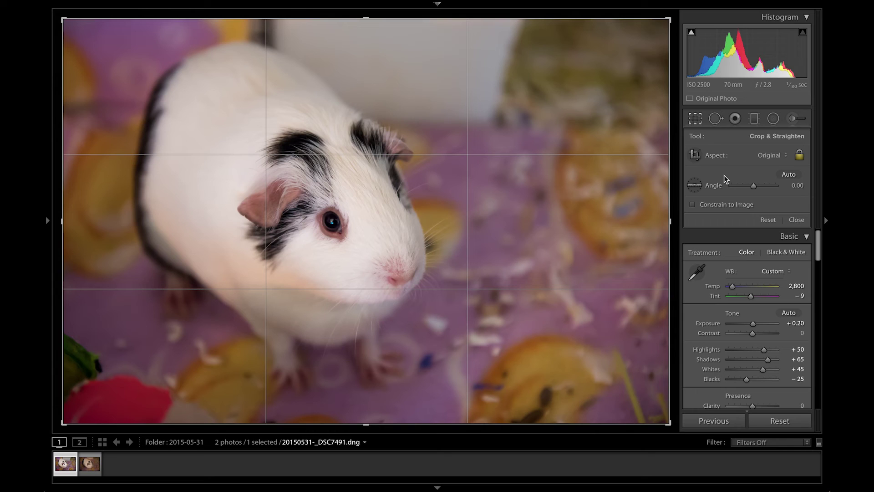
{"action": "right_click", "coordinate": [454, 156]}
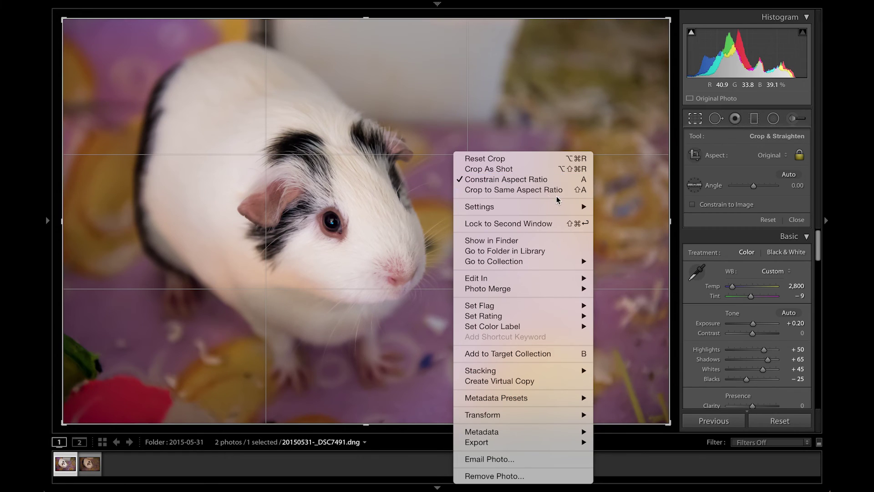
{"action": "left_click", "coordinate": [715, 173]}
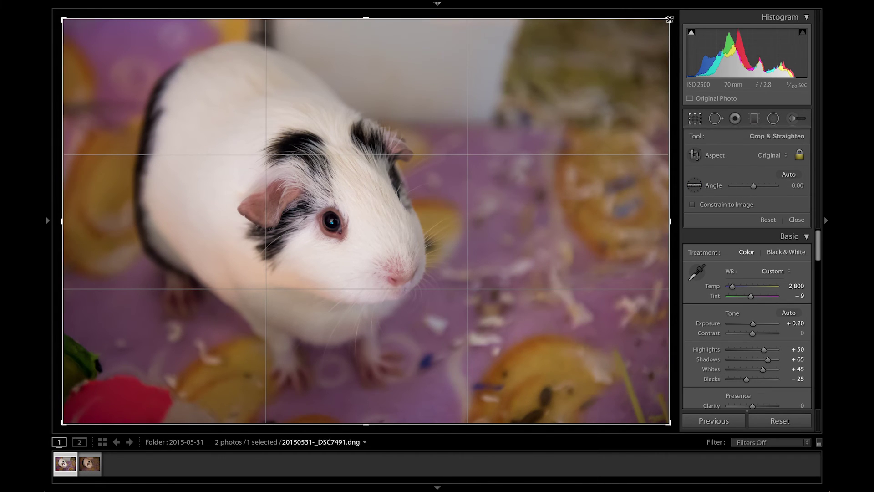
Try resizing the crop frame from its upper-right corner and its right, bottom and left edges.
{"action": "left_click_drag", "start_coordinate": [669, 19], "coordinate": [600, 65]}
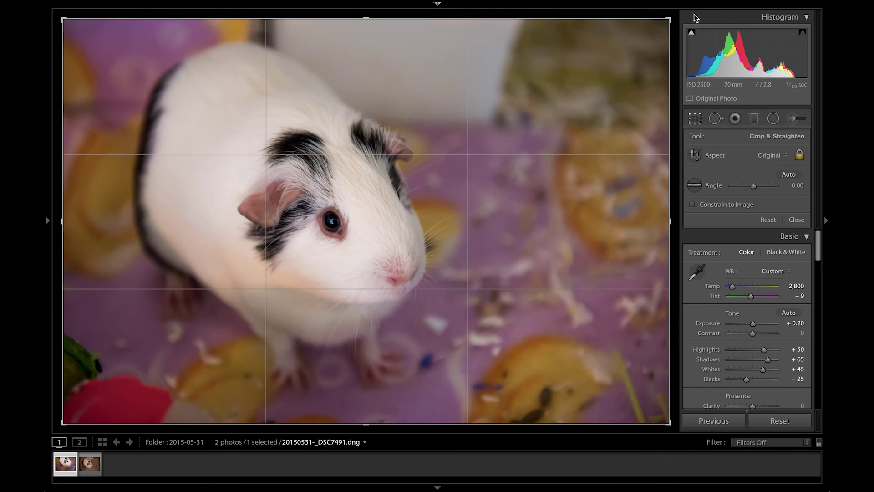
{"action": "left_click_drag", "start_coordinate": [673, 221], "coordinate": [699, 220]}
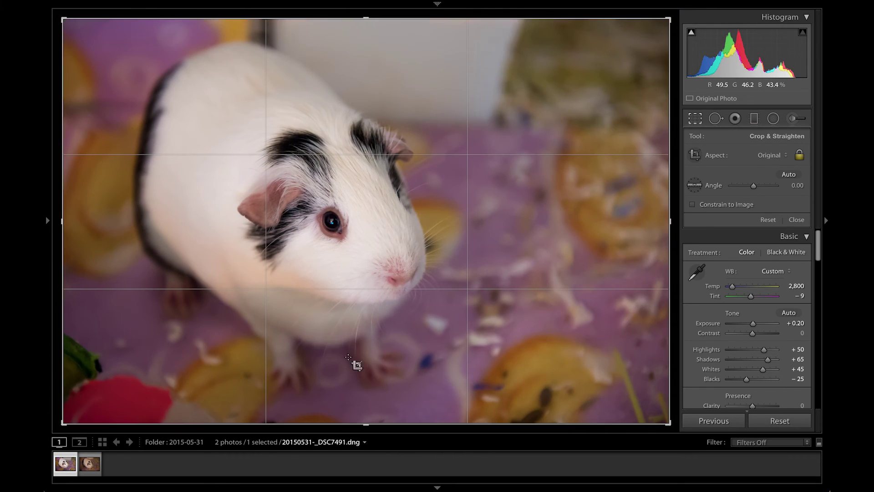
{"action": "left_click_drag", "start_coordinate": [364, 425], "coordinate": [375, 484]}
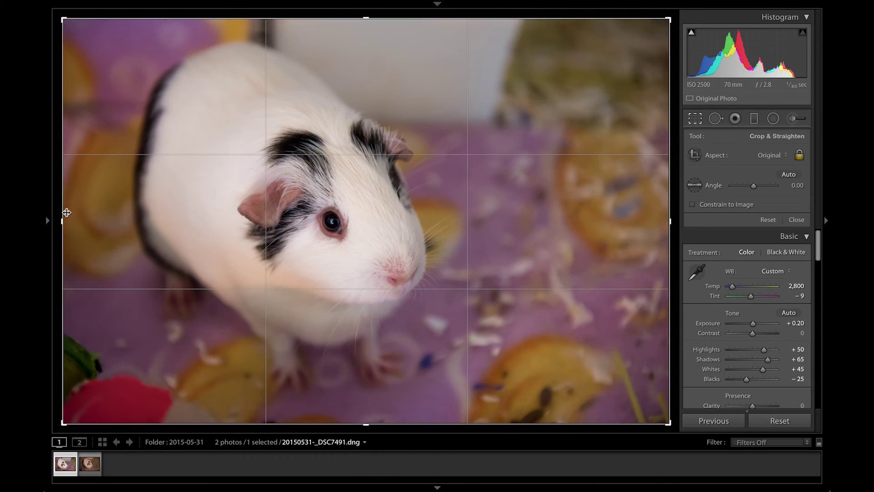
{"action": "left_click_drag", "start_coordinate": [62, 222], "coordinate": [51, 237]}
Crop slightly inside the photo's borders at the original aspect ratio and reposition the guinea pig within the frame.
{"action": "left_click_drag", "start_coordinate": [660, 414], "coordinate": [657, 416]}
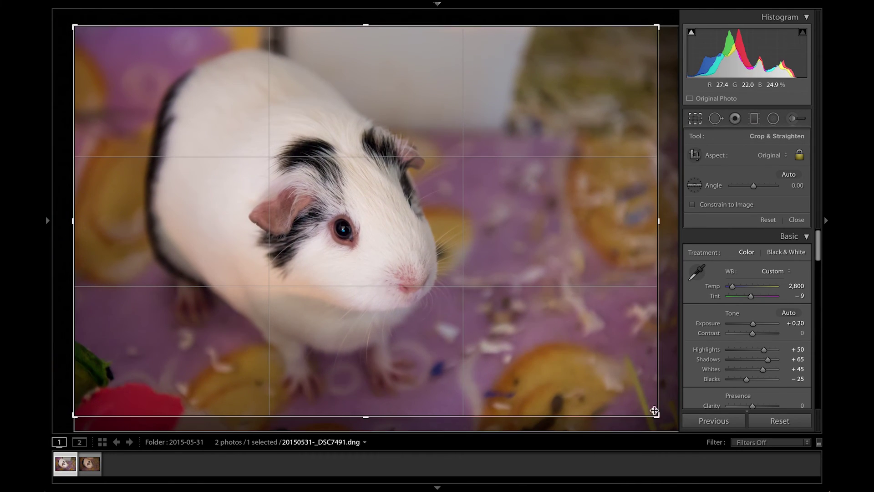
{"action": "mouse_move", "coordinate": [521, 179]}
{"action": "left_mouse_down"}
{"action": "mouse_move", "coordinate": [493, 173]}
{"action": "mouse_move", "coordinate": [504, 180]}
{"action": "left_mouse_up"}
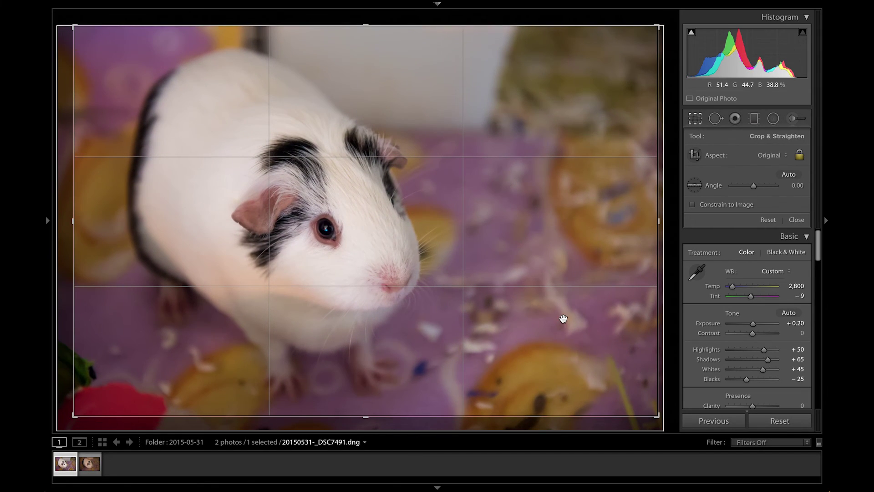
{"action": "left_click_drag", "start_coordinate": [563, 319], "coordinate": [556, 318]}
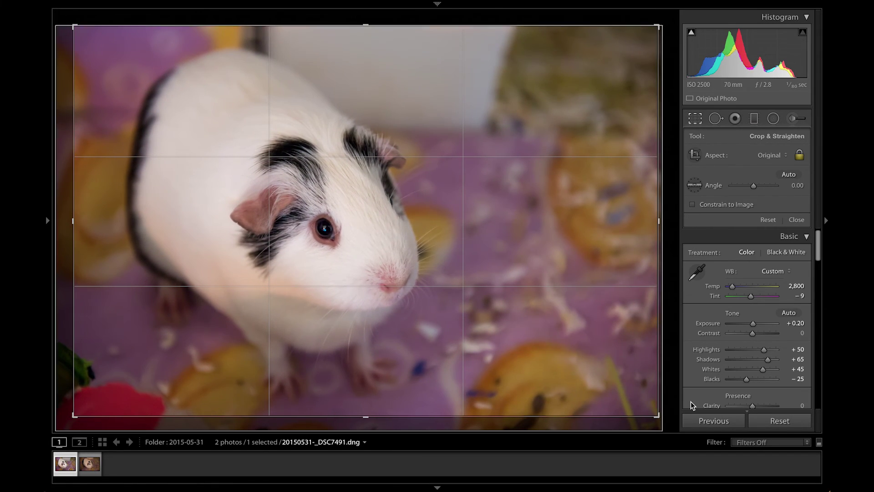
{"action": "left_click_drag", "start_coordinate": [658, 411], "coordinate": [652, 412]}
{"action": "left_click_drag", "start_coordinate": [527, 311], "coordinate": [531, 302]}
{"action": "left_click", "coordinate": [533, 303]}
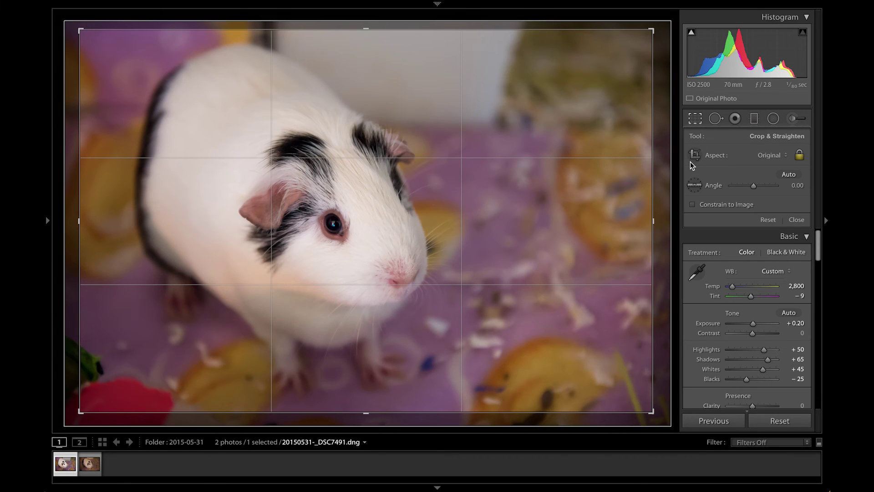
Rotate the photo to an angle of -1.03, shift it slightly within the crop frame and apply the crop.
{"action": "left_click_drag", "start_coordinate": [662, 159], "coordinate": [659, 154]}
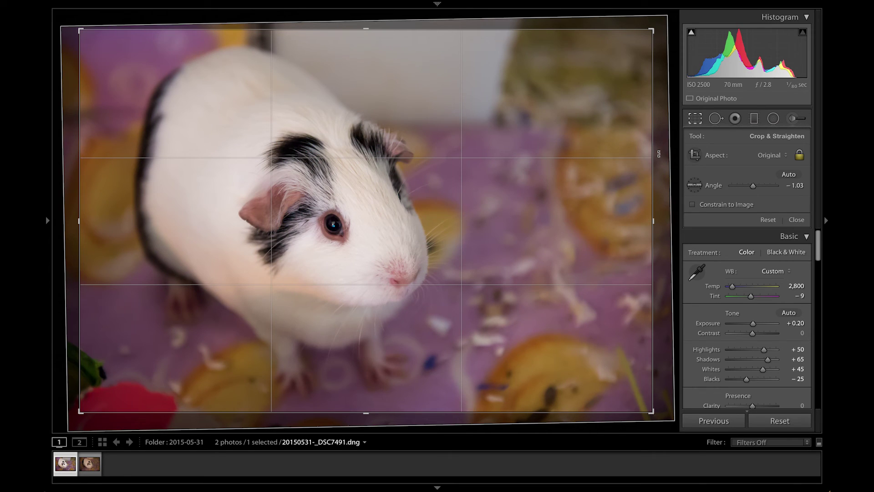
{"action": "left_click_drag", "start_coordinate": [476, 149], "coordinate": [480, 153]}
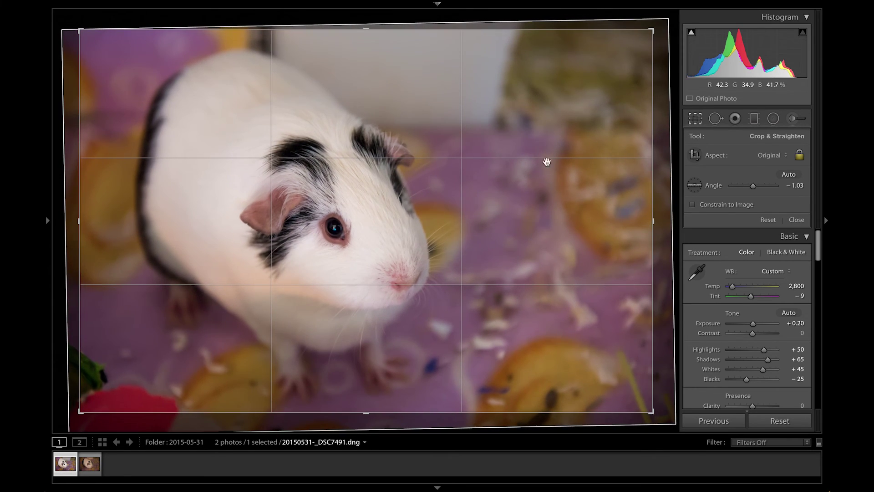
{"action": "left_click", "coordinate": [696, 119]}
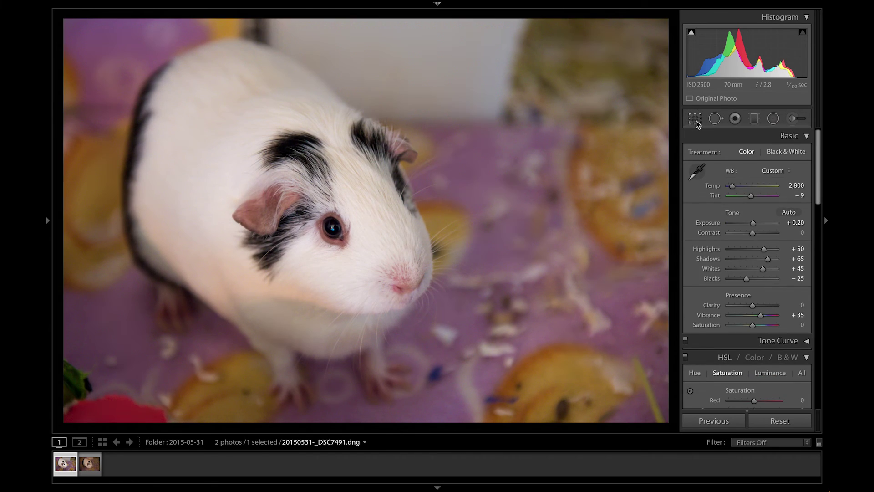
Compare a crop angle of -0.44 with -1.03, applying the crop each time to judge the result.
{"action": "left_click", "coordinate": [695, 119]}
{"action": "left_click_drag", "start_coordinate": [664, 130], "coordinate": [662, 130]}
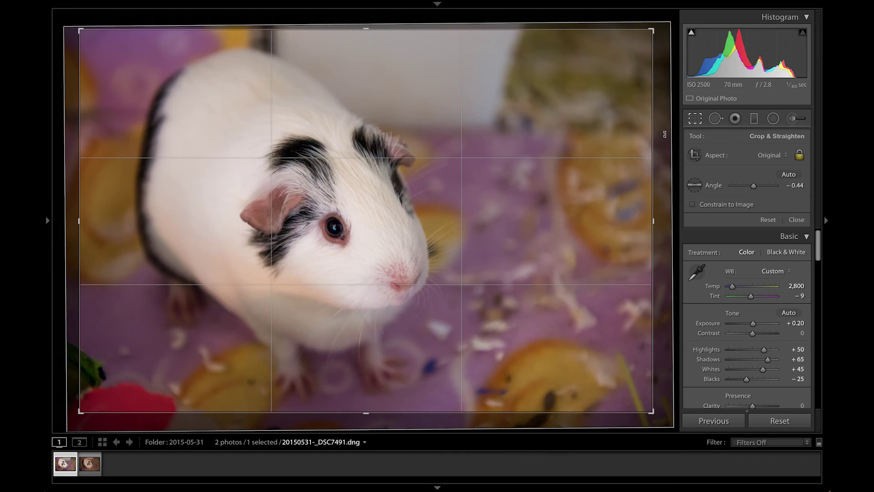
{"action": "left_click", "coordinate": [693, 119]}
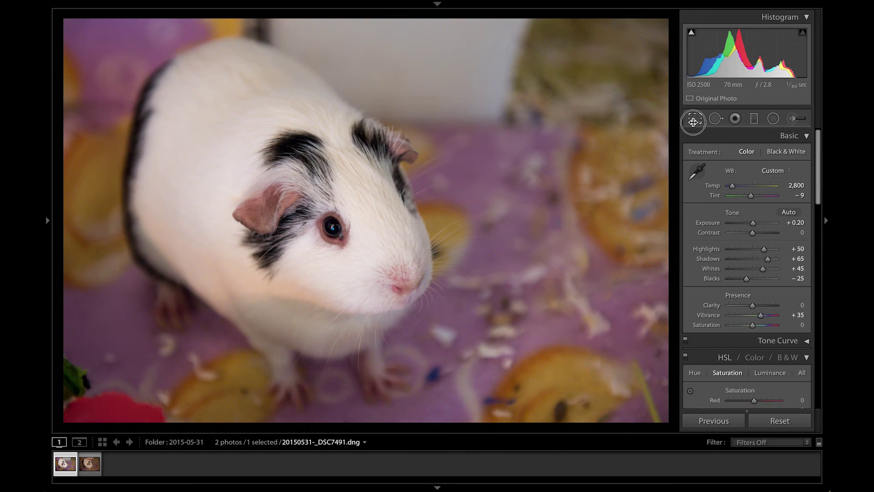
{"action": "left_click", "coordinate": [694, 120]}
{"action": "left_click_drag", "start_coordinate": [660, 124], "coordinate": [660, 128]}
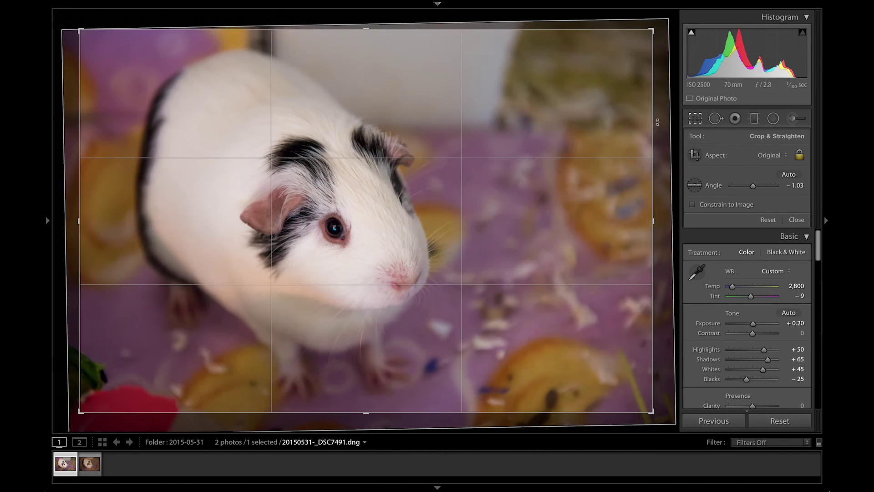
{"action": "left_click", "coordinate": [694, 119]}
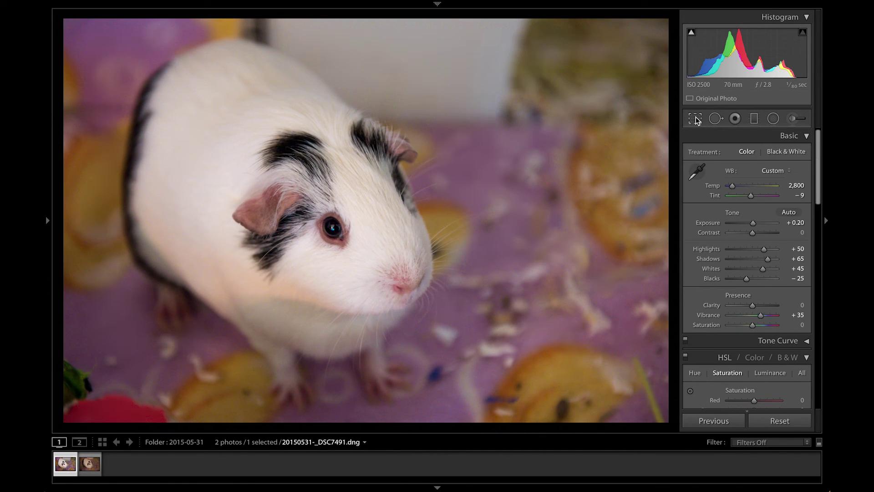
Reopen the crop and examine its aspect ratio presets, the crop commands and the Constrain Crop option in Lens Corrections.
{"action": "left_click", "coordinate": [695, 119]}
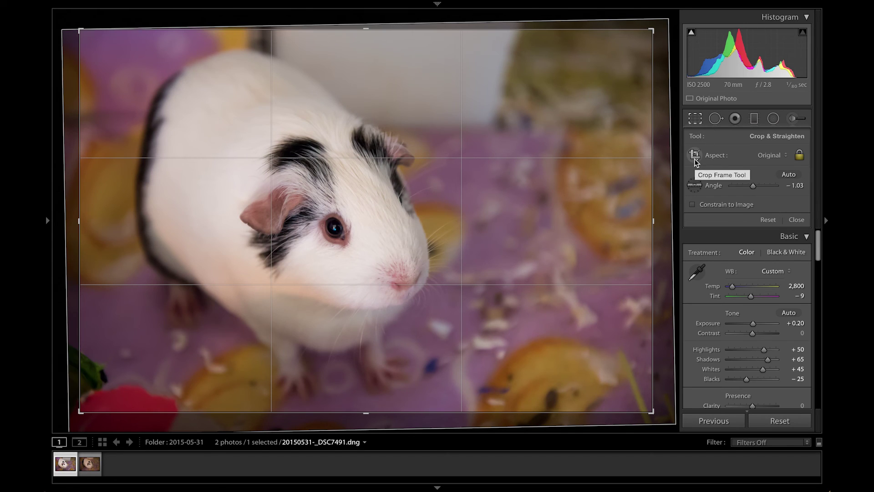
{"action": "left_click", "coordinate": [773, 156]}
{"action": "left_click", "coordinate": [759, 161]}
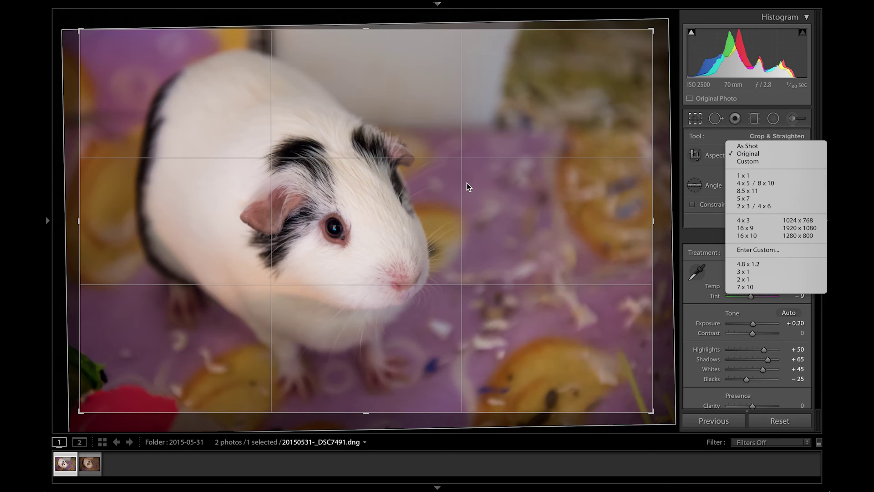
{"action": "right_click", "coordinate": [468, 187]}
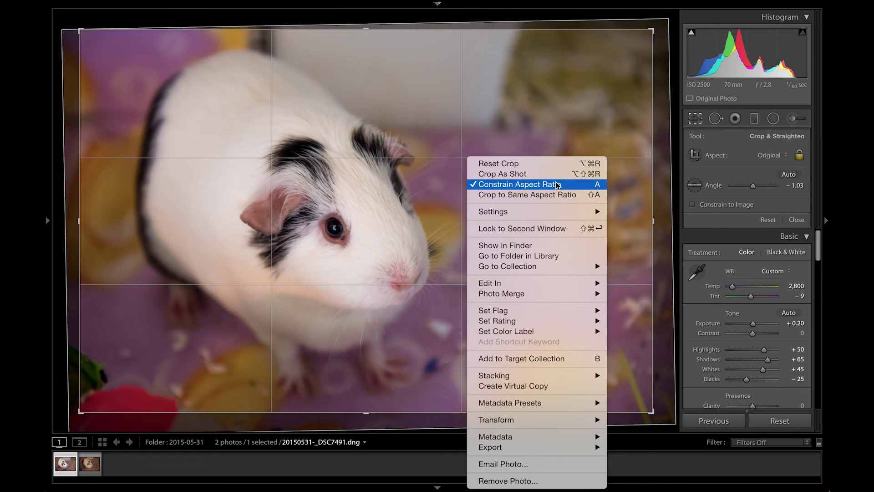
{"action": "left_click", "coordinate": [748, 148]}
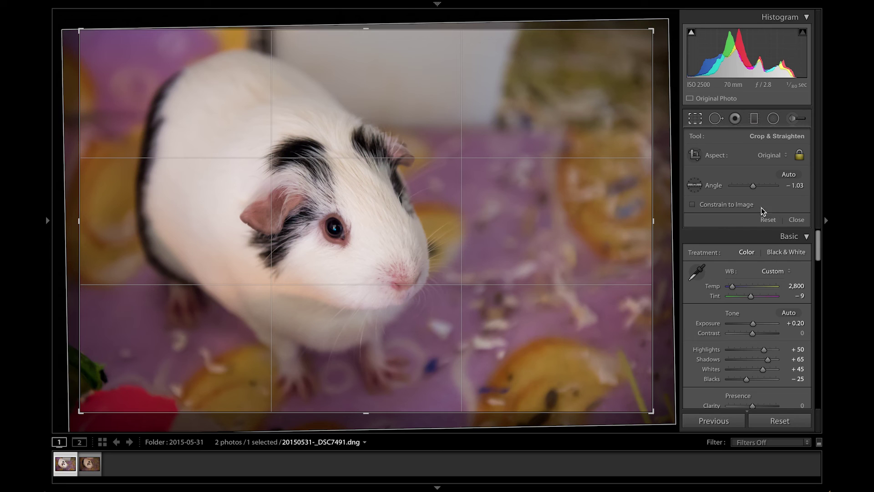
{"action": "scroll", "coordinate": [799, 305], "scroll_direction": "down", "scroll_amount": 5}
{"action": "scroll", "coordinate": [801, 309], "scroll_direction": "down", "scroll_amount": 10}
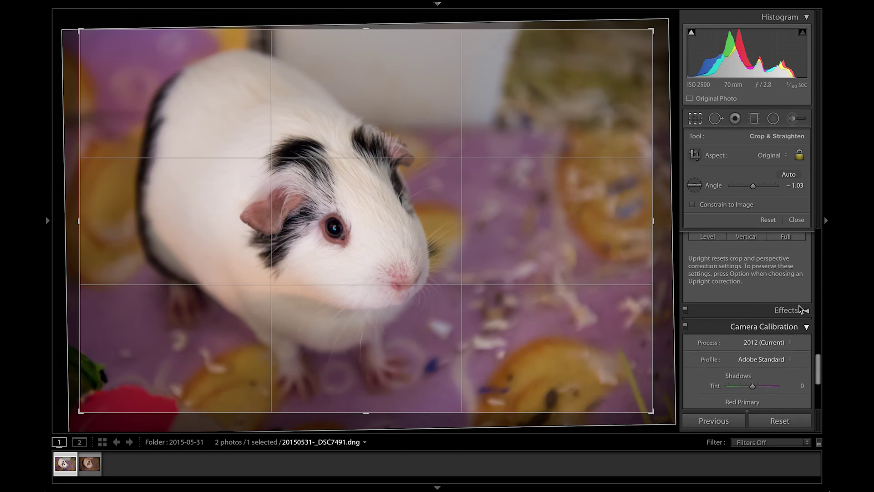
{"action": "scroll", "coordinate": [801, 309], "scroll_direction": "up", "scroll_amount": 2}
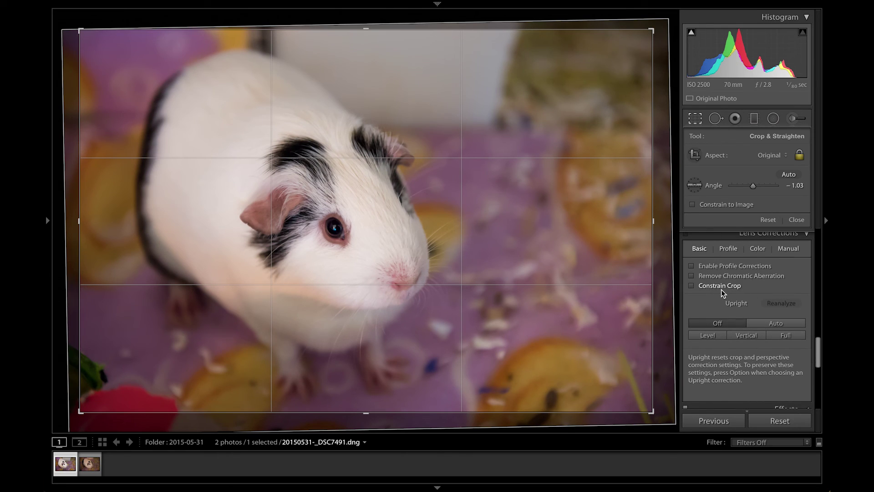
{"action": "scroll", "coordinate": [719, 296], "scroll_direction": "up", "scroll_amount": 12}
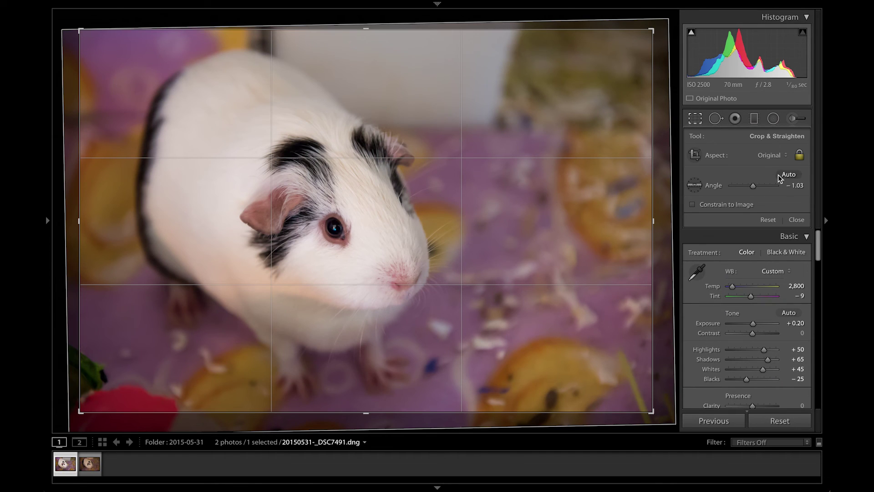
Choose the 2 x 3 / 4 x 6 crop ratio and resize the frame proportionally from its upper-right corner.
{"action": "left_click", "coordinate": [774, 156]}
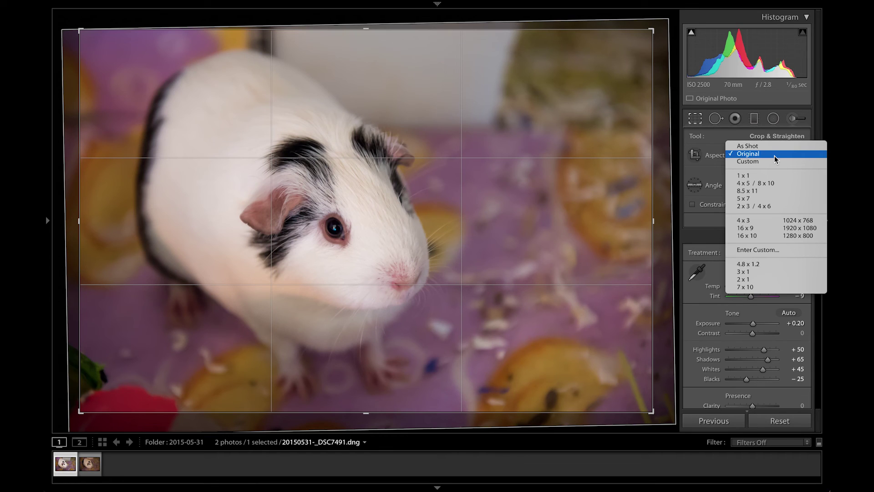
{"action": "left_click", "coordinate": [764, 206]}
{"action": "left_click_drag", "start_coordinate": [654, 29], "coordinate": [574, 108]}
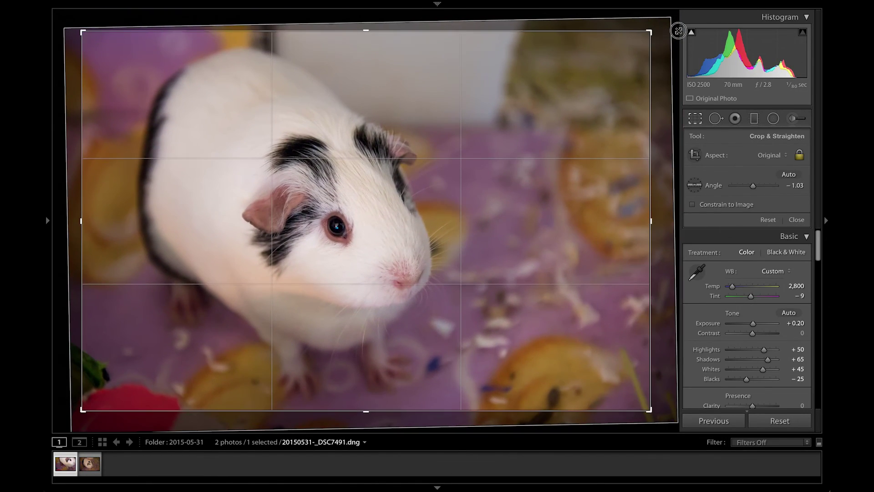
Set the crop aspect ratio to 4 x 5 / 8 x 10 and reposition the guinea pig within the frame.
{"action": "left_click", "coordinate": [778, 154]}
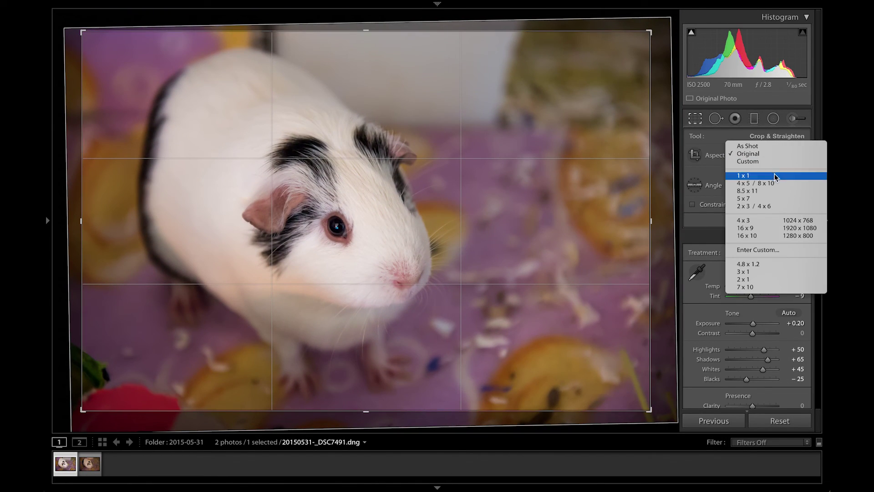
{"action": "left_click", "coordinate": [773, 187]}
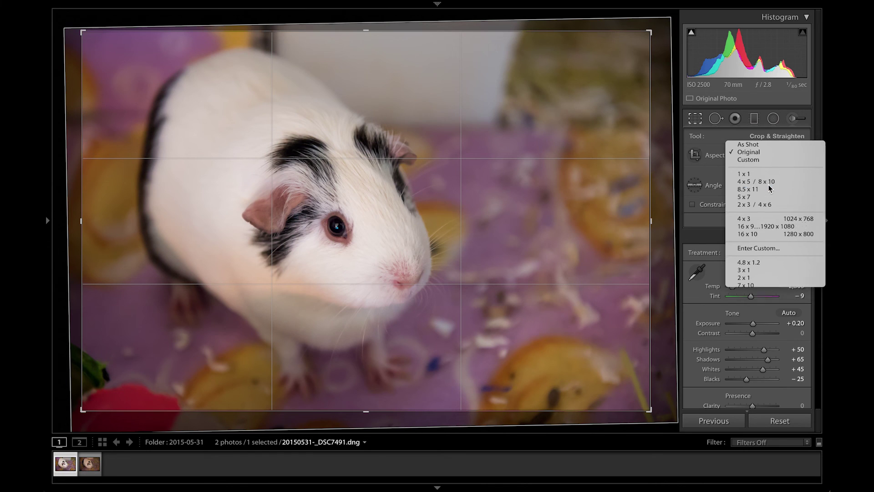
{"action": "left_click_drag", "start_coordinate": [300, 162], "coordinate": [317, 166]}
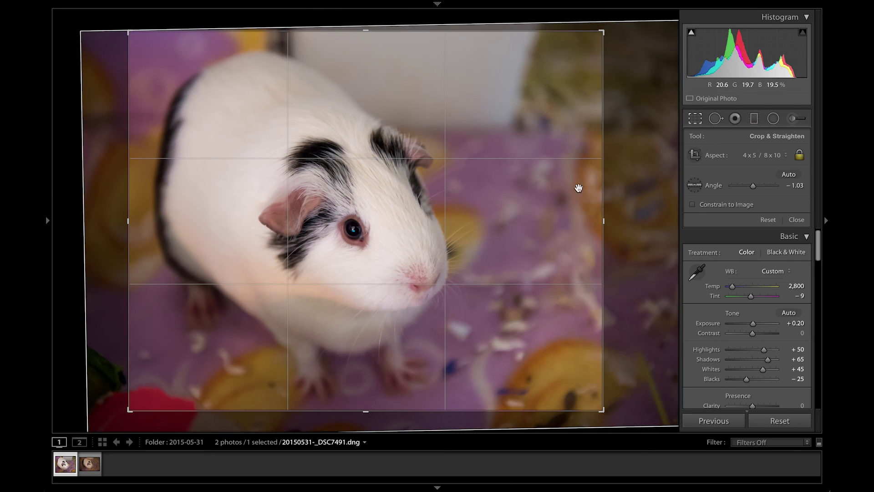
Set the crop aspect ratio to 2 x 3 / 4 x 6 and examine the crop commands available for the photo.
{"action": "left_click", "coordinate": [777, 155]}
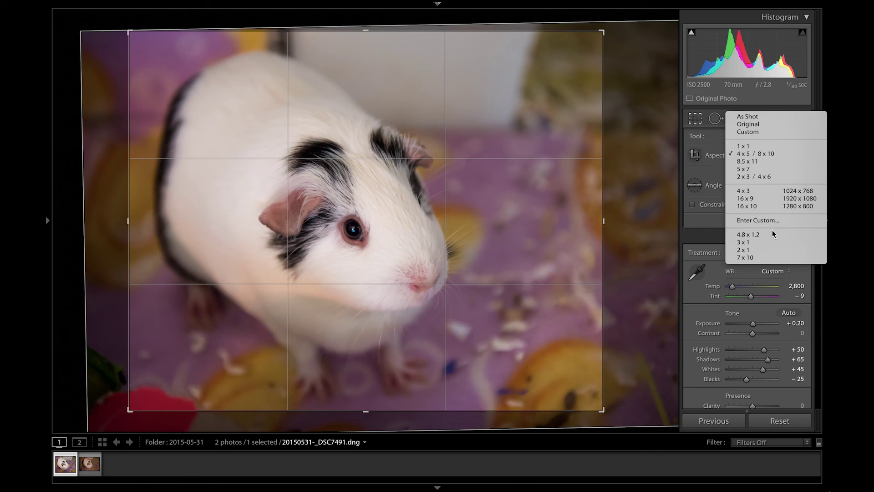
{"action": "left_click", "coordinate": [772, 177]}
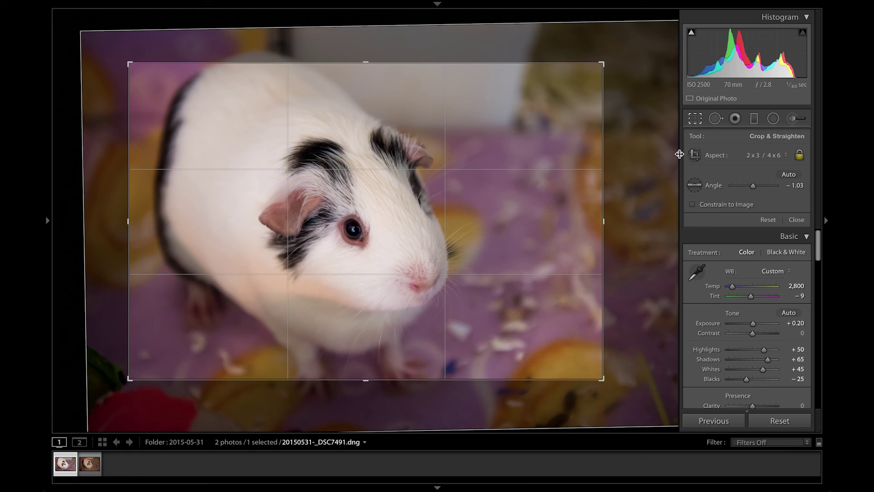
{"action": "right_click", "coordinate": [384, 220]}
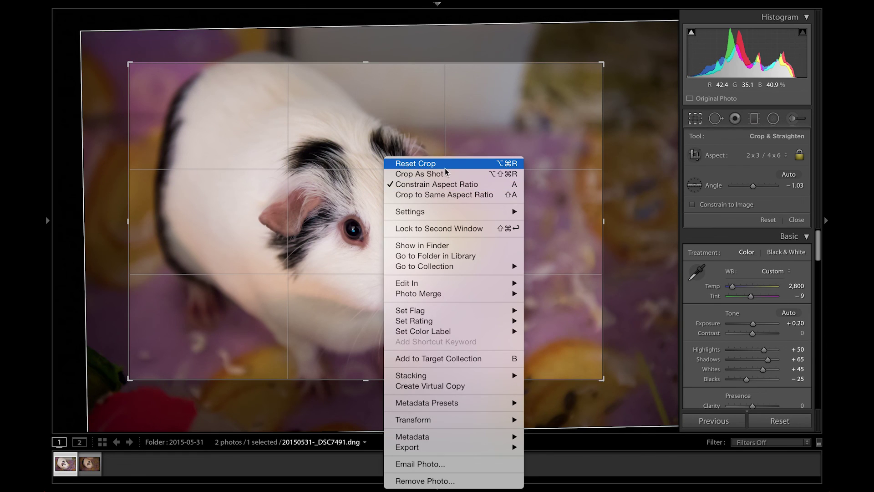
{"action": "left_click", "coordinate": [313, 192]}
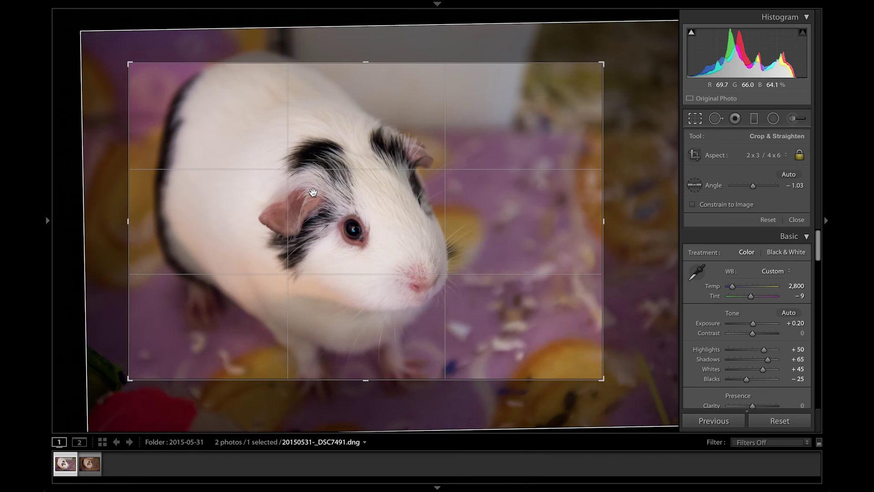
Reset the guinea pig photo's crop to the full original frame and close the crop tool.
{"action": "right_click", "coordinate": [349, 159]}
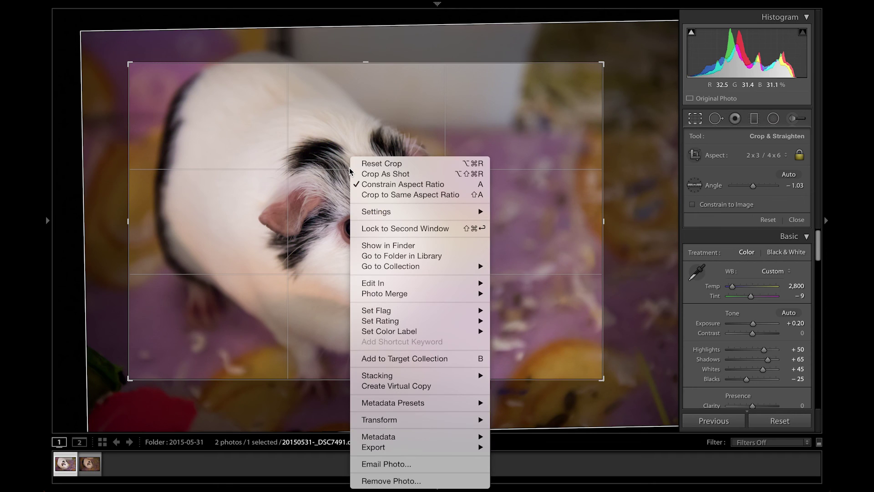
{"action": "left_click", "coordinate": [382, 164]}
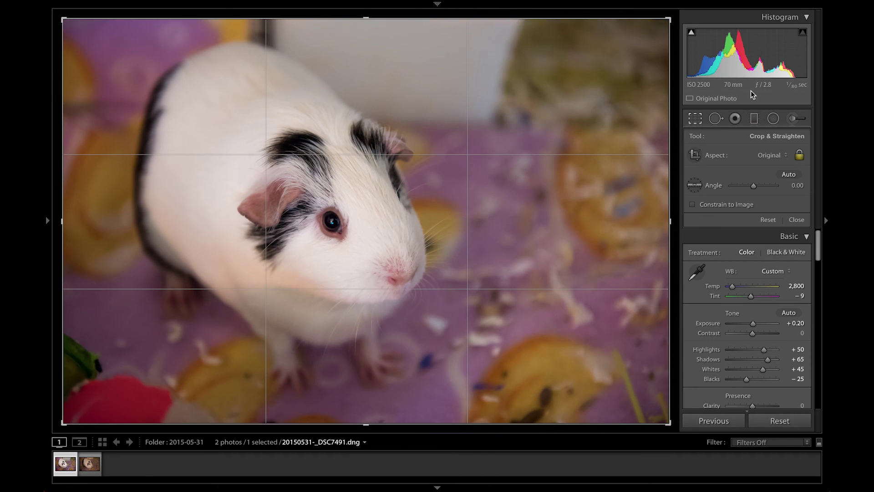
{"action": "left_click", "coordinate": [696, 119]}
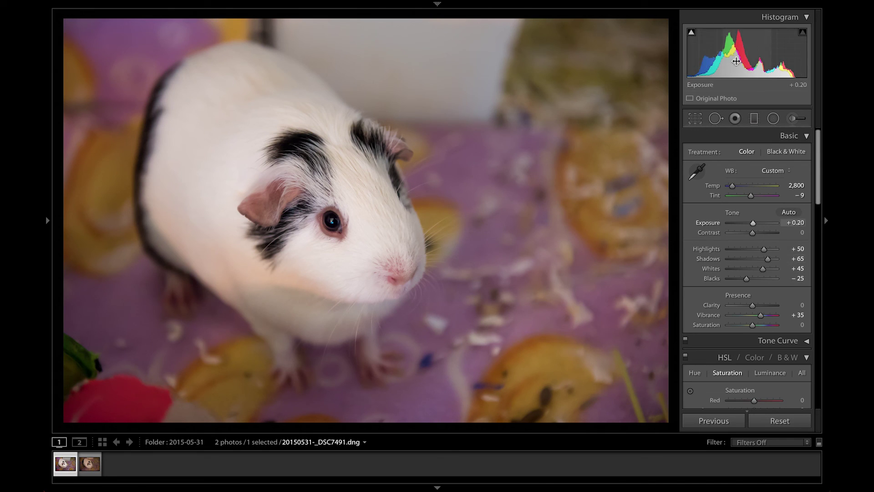
Adjust the tones directly on the histogram, setting Highlights to +34 and Shadows to +100, and undo the extra Shadows reduction.
{"action": "mouse_move", "coordinate": [774, 63]}
{"action": "left_mouse_down"}
{"action": "mouse_move", "coordinate": [747, 62]}
{"action": "mouse_move", "coordinate": [771, 63]}
{"action": "left_mouse_up"}
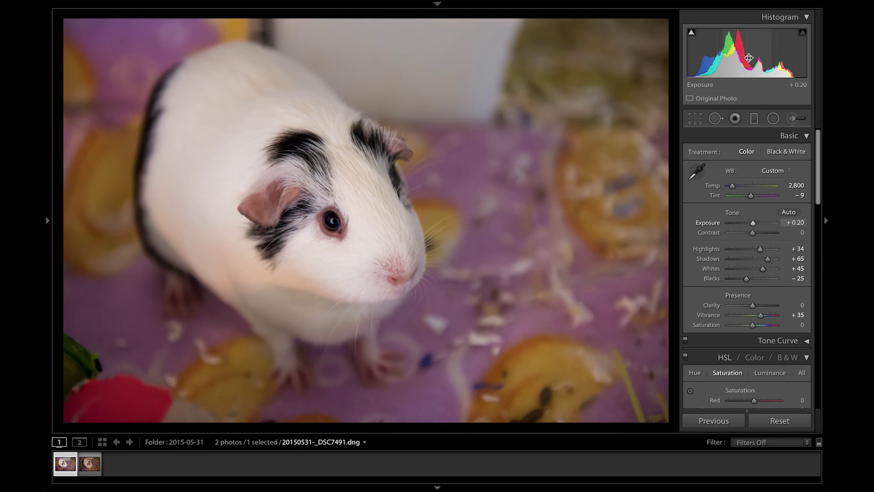
{"action": "left_click_drag", "start_coordinate": [724, 64], "coordinate": [756, 64]}
{"action": "left_click_drag", "start_coordinate": [776, 259], "coordinate": [748, 259]}
{"action": "key", "text": "ctrl+z"}
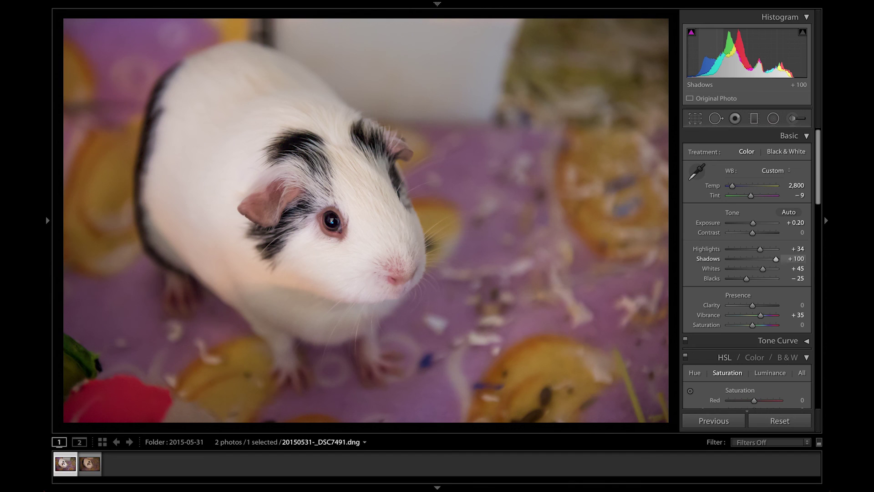
{"action": "scroll", "coordinate": [735, 252], "scroll_direction": "down", "scroll_amount": 5}
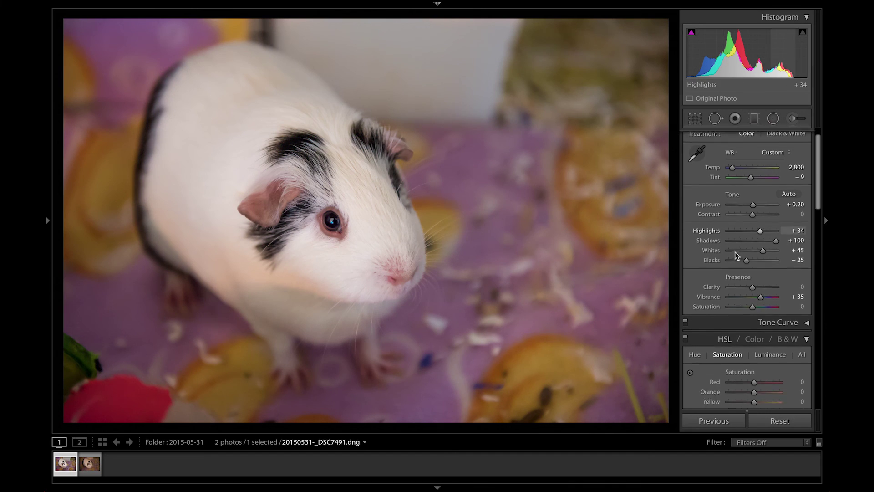
{"action": "scroll", "coordinate": [735, 255], "scroll_direction": "down", "scroll_amount": 3}
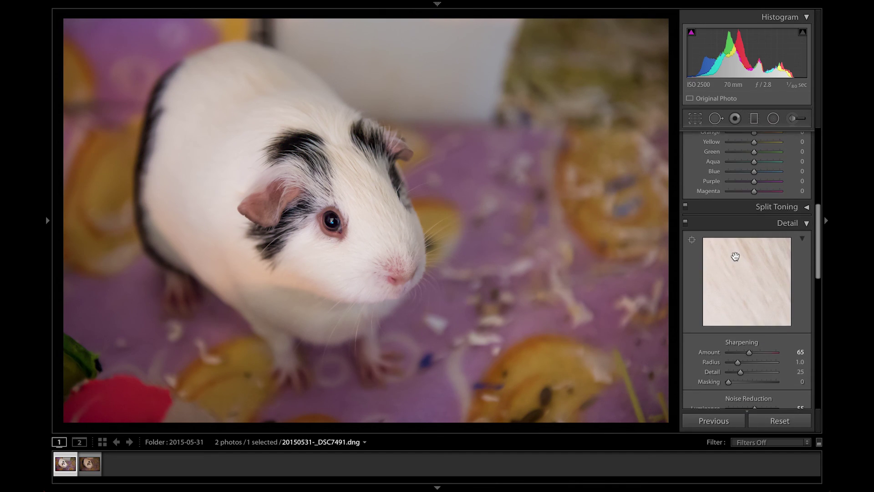
{"action": "scroll", "coordinate": [735, 255], "scroll_direction": "up", "scroll_amount": 6}
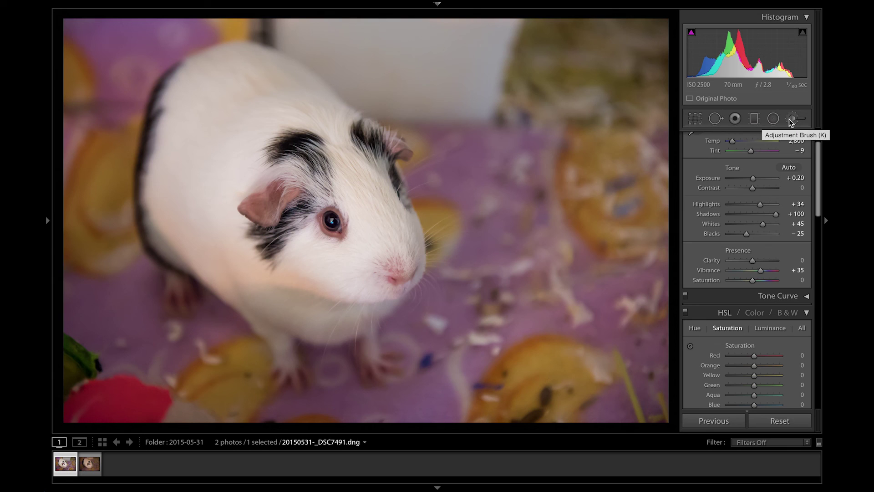
{"action": "scroll", "coordinate": [764, 255], "scroll_direction": "down", "scroll_amount": 10}
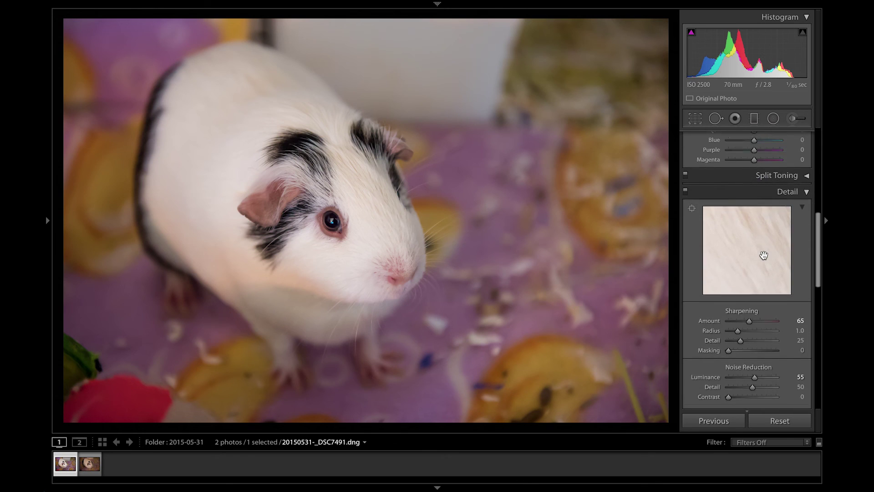
{"action": "scroll", "coordinate": [764, 255], "scroll_direction": "up", "scroll_amount": 10}
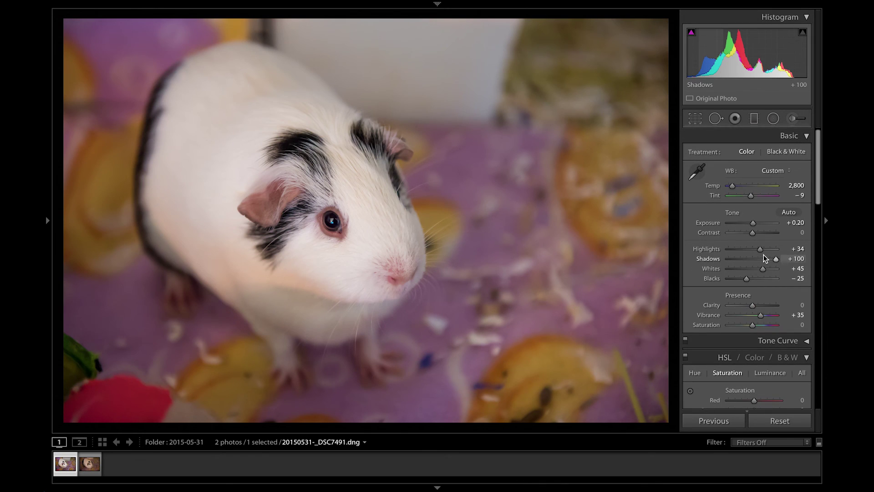